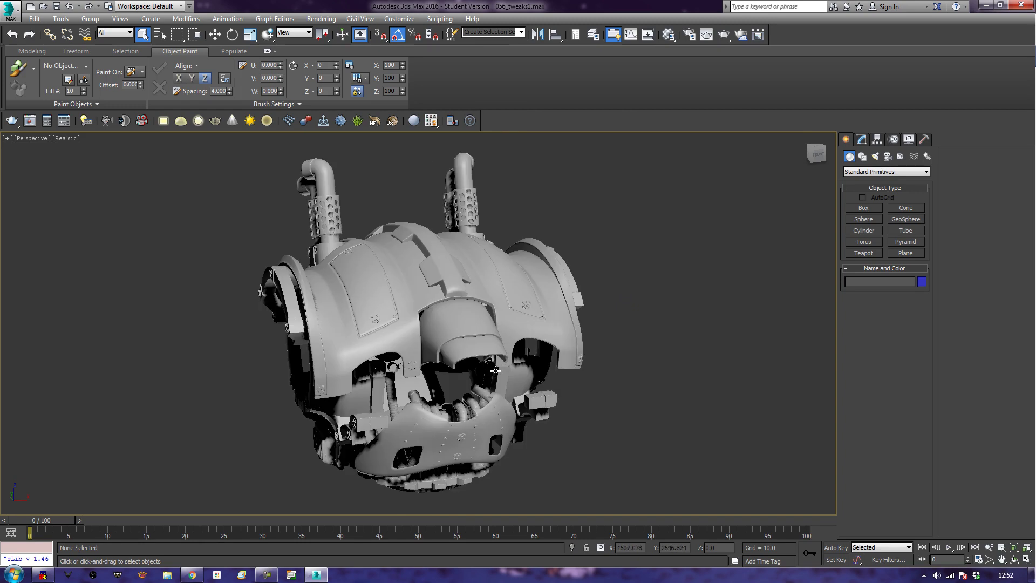
Delete the front jaw plate element covering the hoses from the body's editable poly mesh.
left_click(861, 139)
left_click(487, 417)
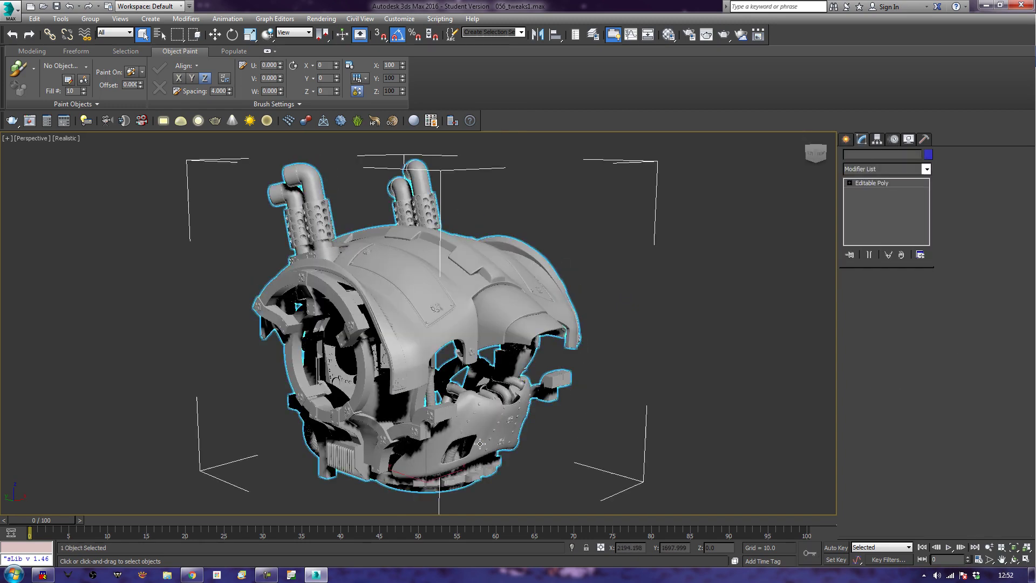
left_click(910, 291)
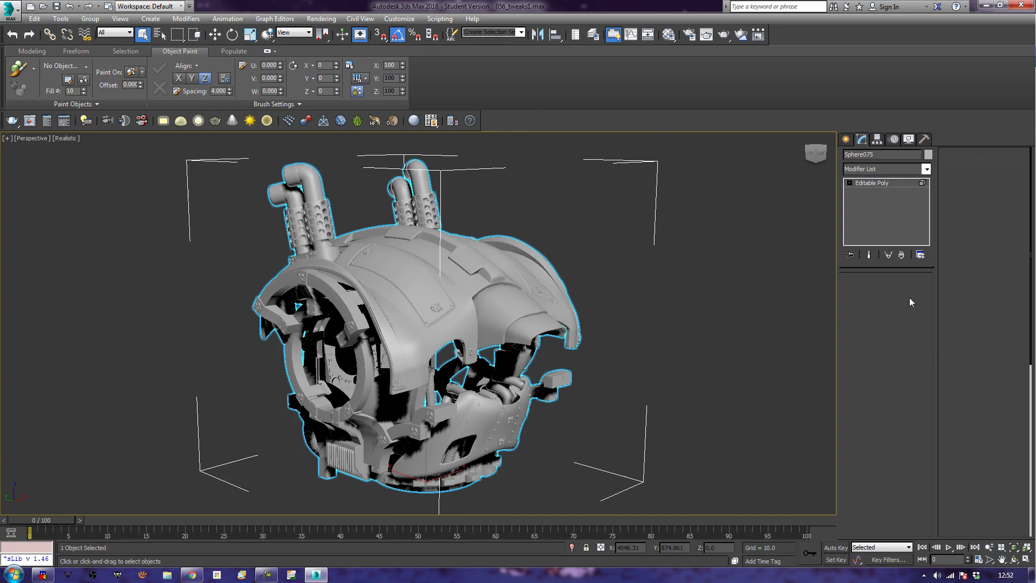
left_click(483, 412)
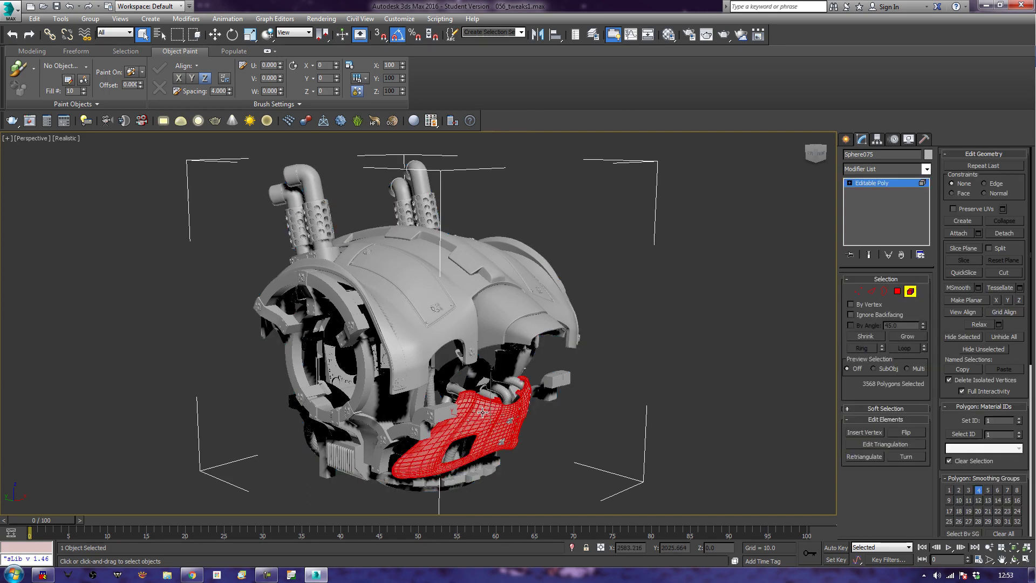
key("Delete")
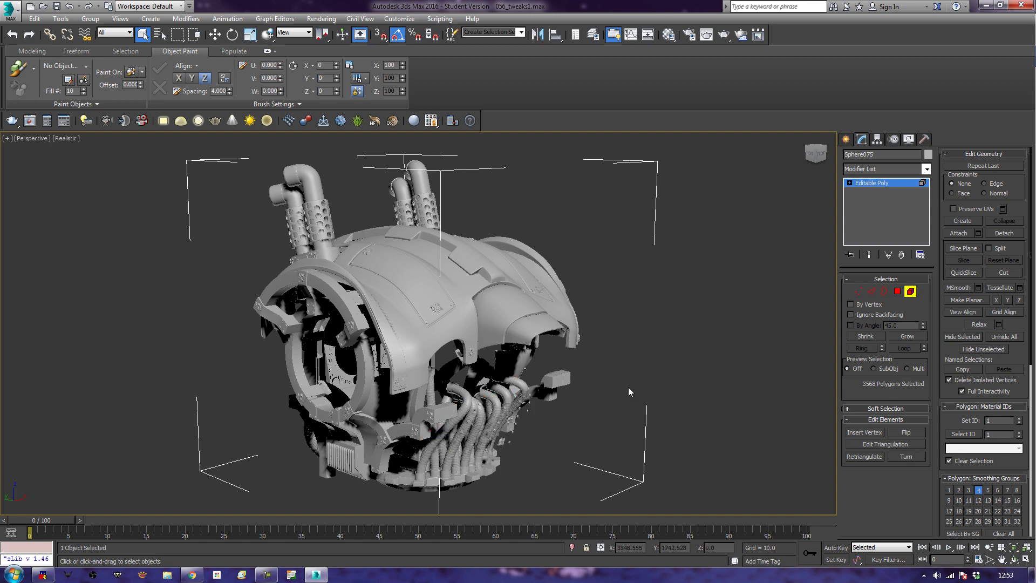
Delete the leftover floating rivet elements of the jaw plate in the Left view and leave element editing.
key("l")
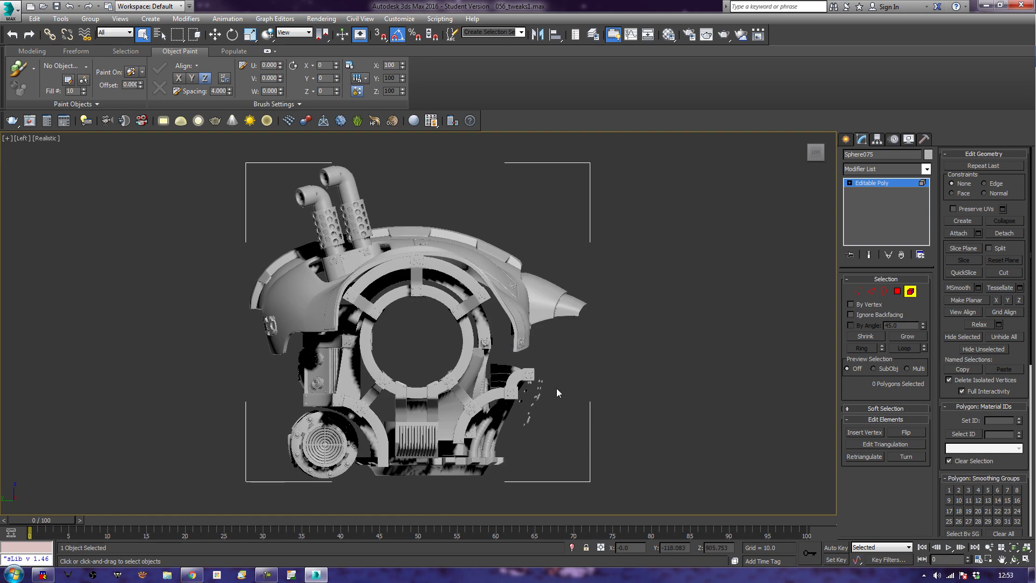
scroll(556, 388, "up", 3)
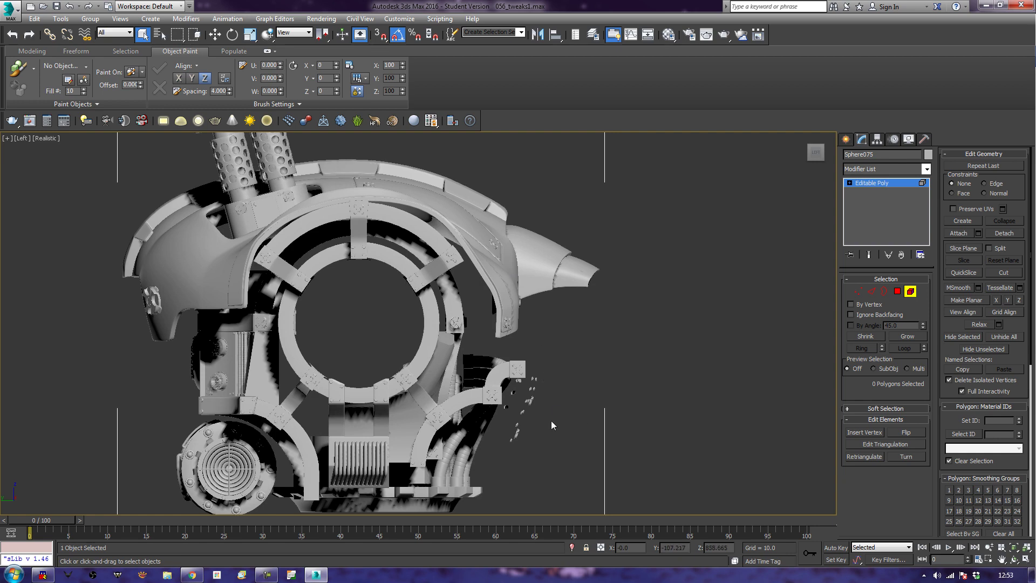
scroll(552, 420, "up", 2)
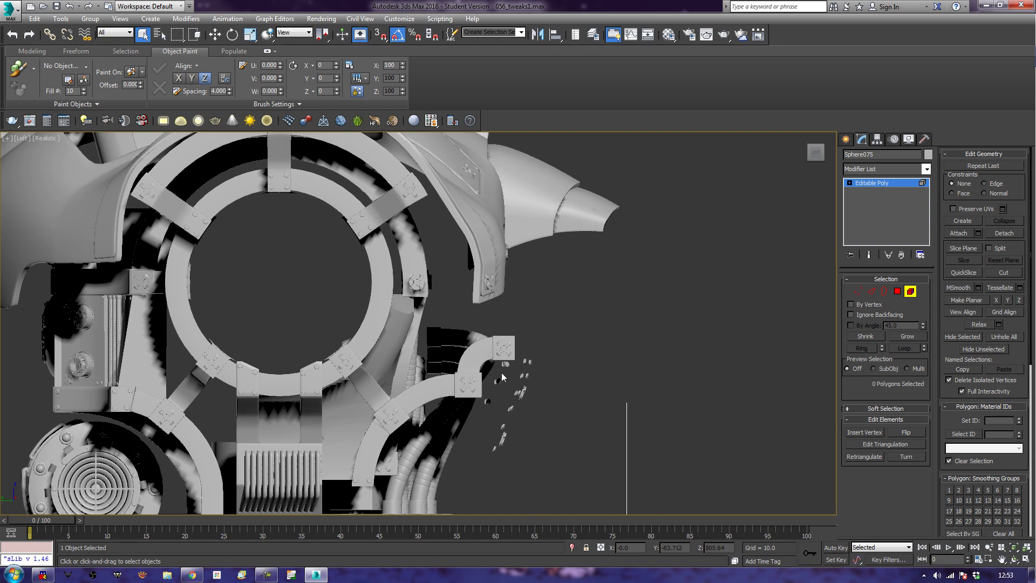
left_click_drag(502, 376, 504, 367)
left_click_drag(537, 471, 492, 380)
left_click(911, 292)
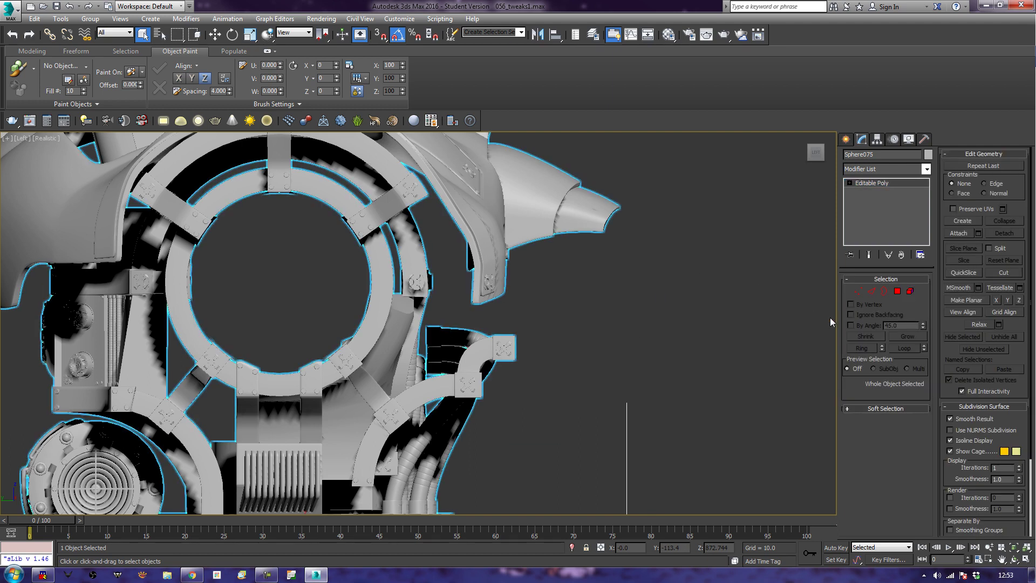
Unhide all objects, then hide everything except the pilot's head and the body mesh.
right_click(634, 325)
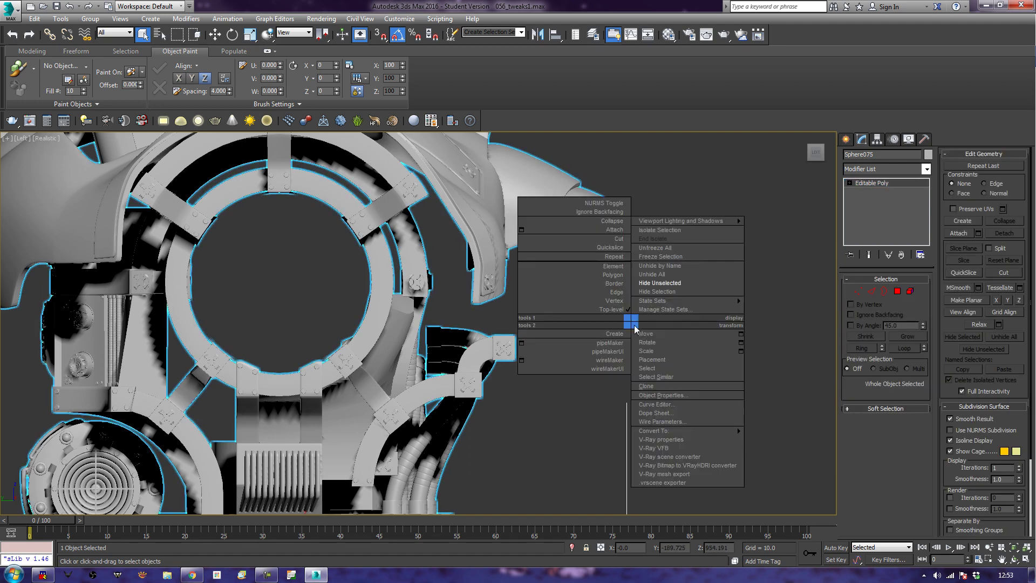
left_click(677, 275)
left_click(561, 286)
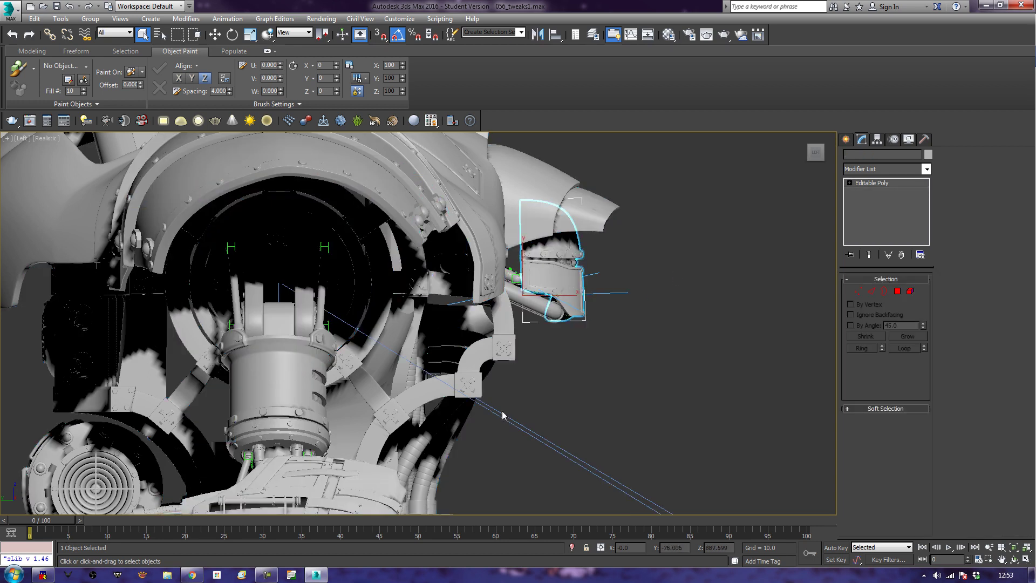
left_click(492, 216, "ctrl")
right_click(491, 216)
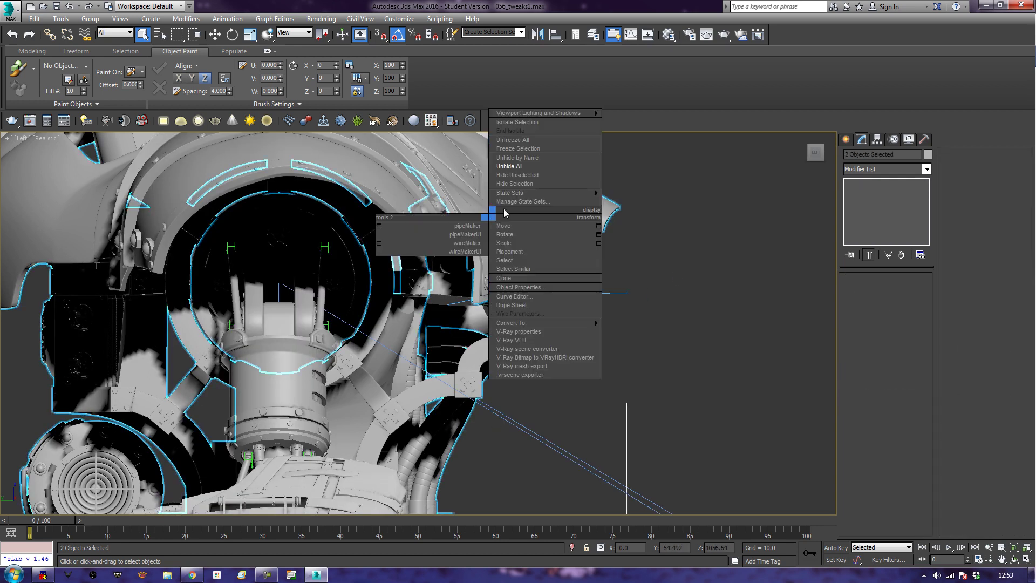
left_click(517, 184)
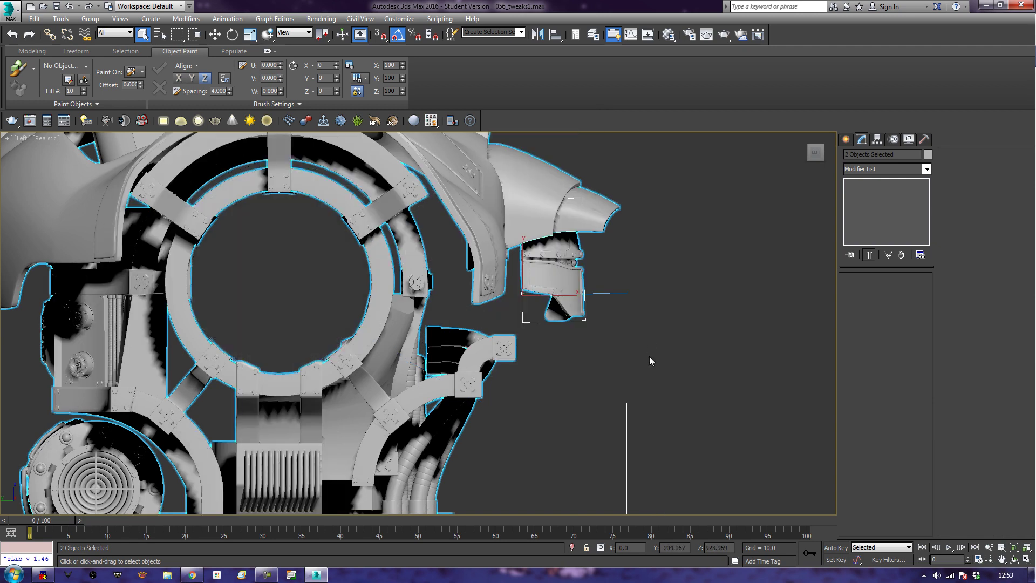
In the Perspective view, create a plane with AutoGrid over the front of the exposed hoses.
key("p")
scroll(652, 345, "down", 3)
middle_click_drag(652, 344, 412, 306, "alt")
middle_click_drag(386, 340, 461, 308, "alt")
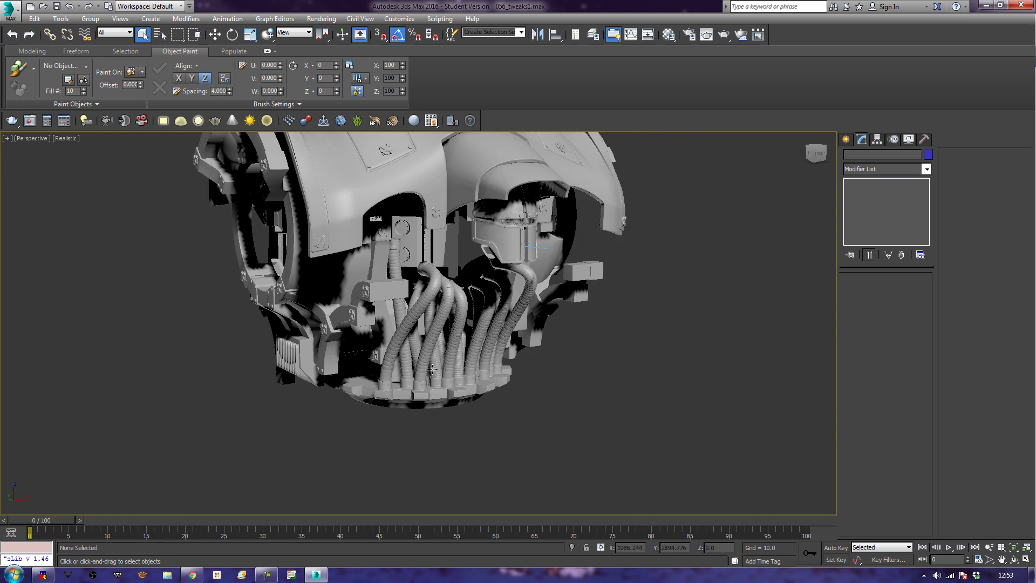
left_click(845, 140)
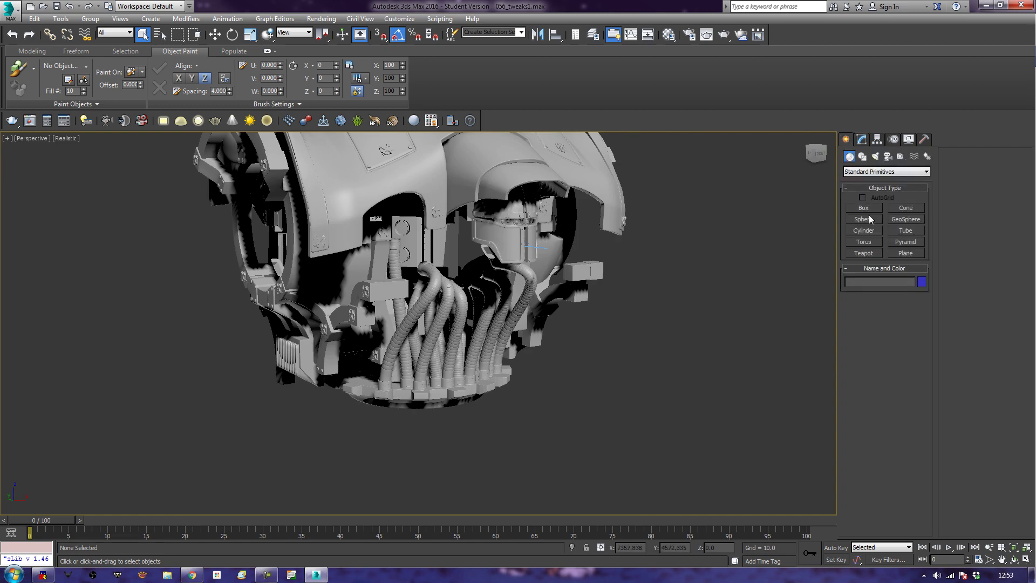
left_click(906, 254)
left_click(863, 197)
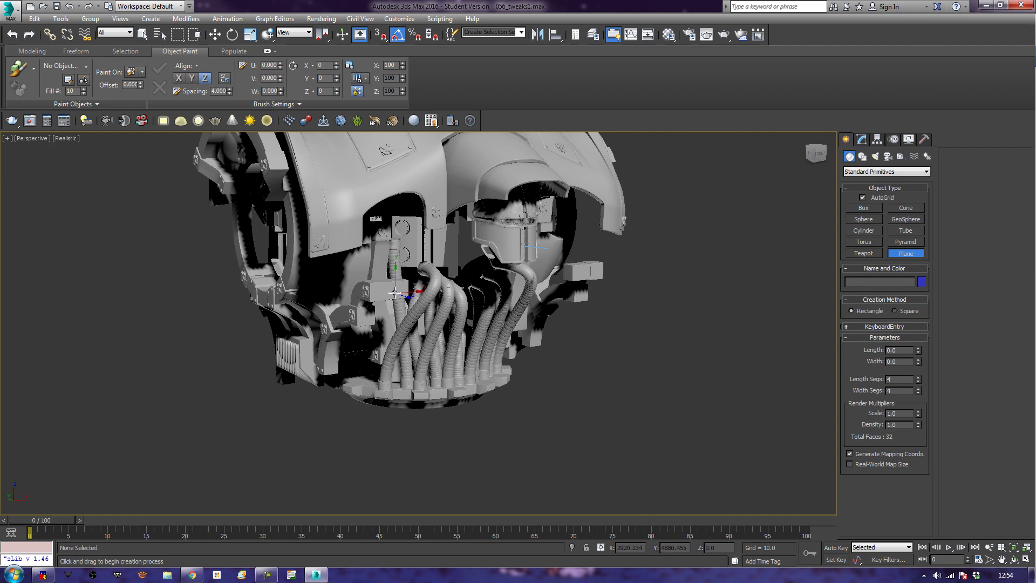
left_click_drag(396, 292, 482, 358)
right_click(386, 480)
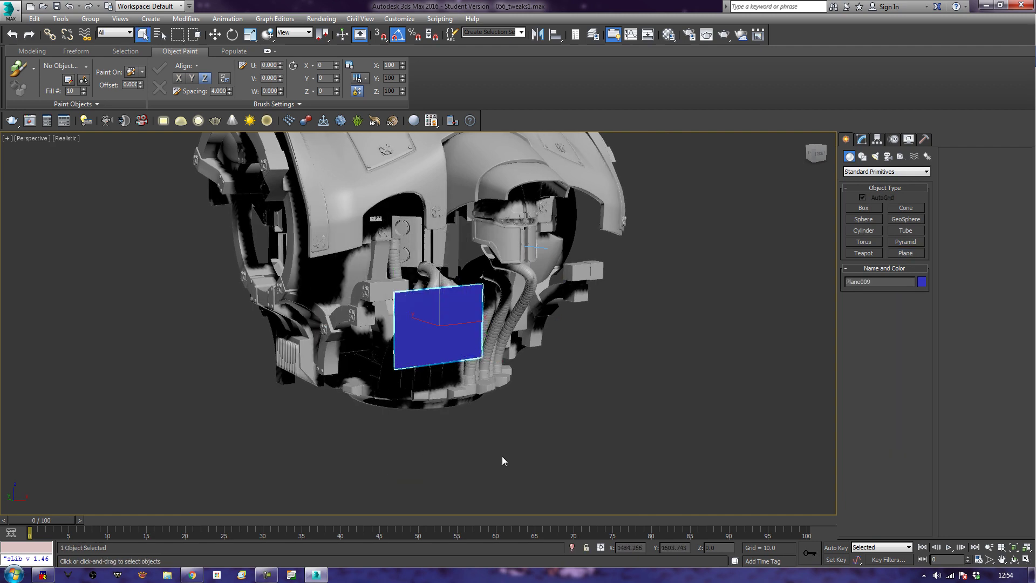
Move the plane in the Front view to centre it below the pilot's head.
key("f")
key("z")
scroll(470, 372, "down", 5)
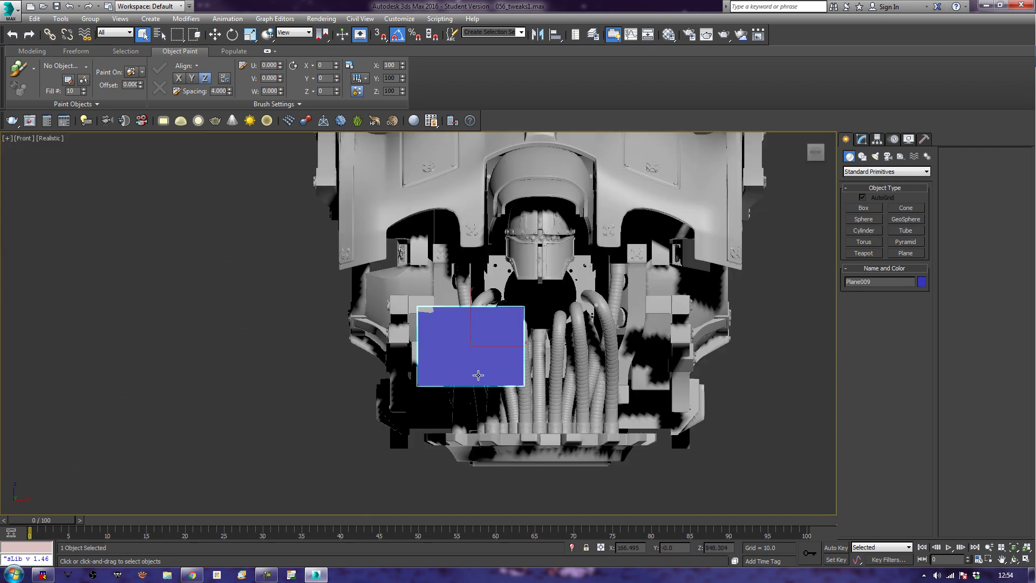
middle_click_drag(470, 372, 419, 360)
key("w")
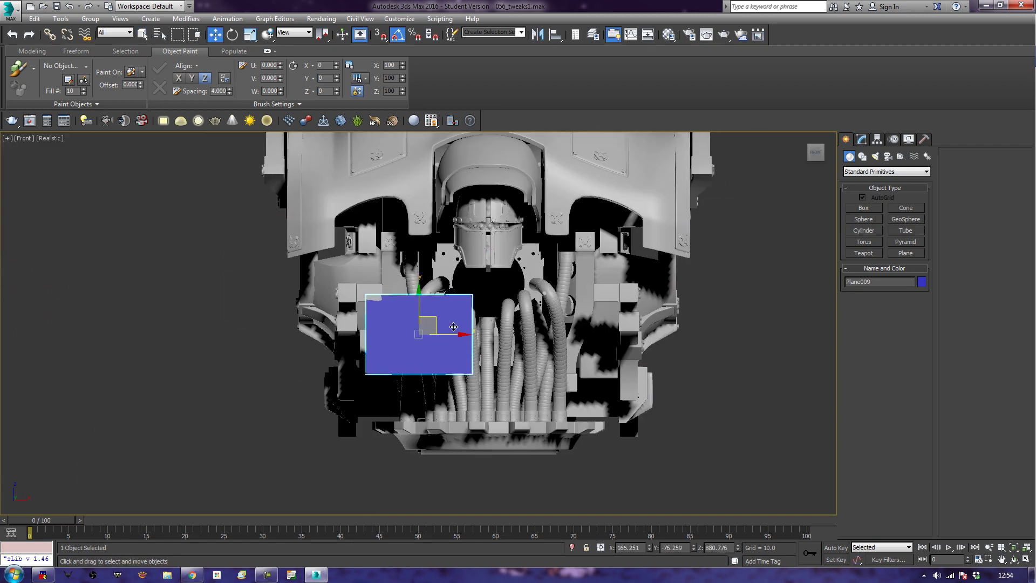
left_click_drag(434, 322, 502, 300)
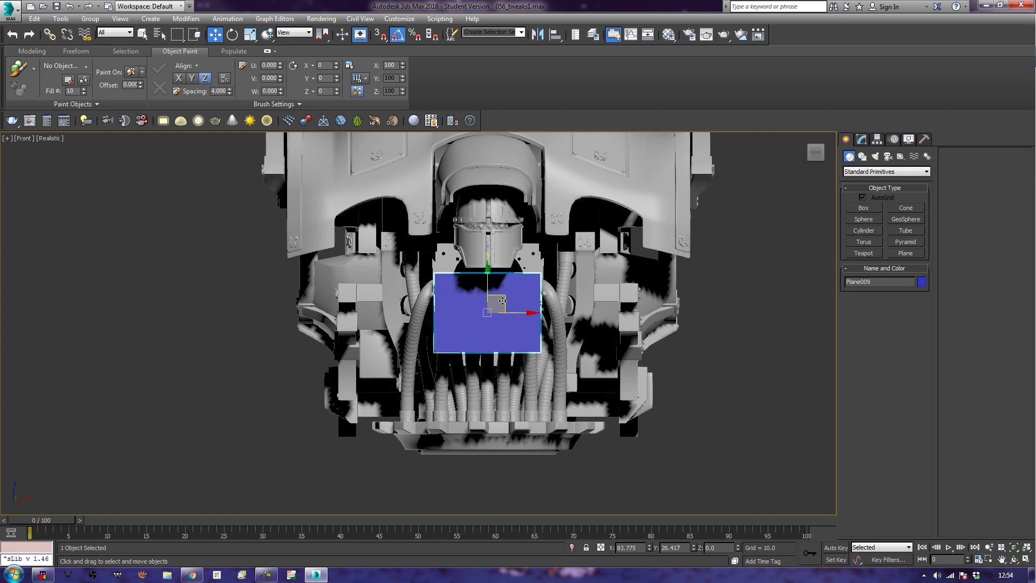
Move the plane forward in the Perspective view so it stands in front of the hoses.
key("p")
scroll(491, 333, "up", 4)
middle_click_drag(491, 333, 549, 398)
scroll(442, 400, "down", 5)
left_click_drag(419, 367, 425, 410)
middle_click_drag(425, 411, 600, 324, "alt")
Show edged faces and convert the plane to an Editable Poly.
key("F4")
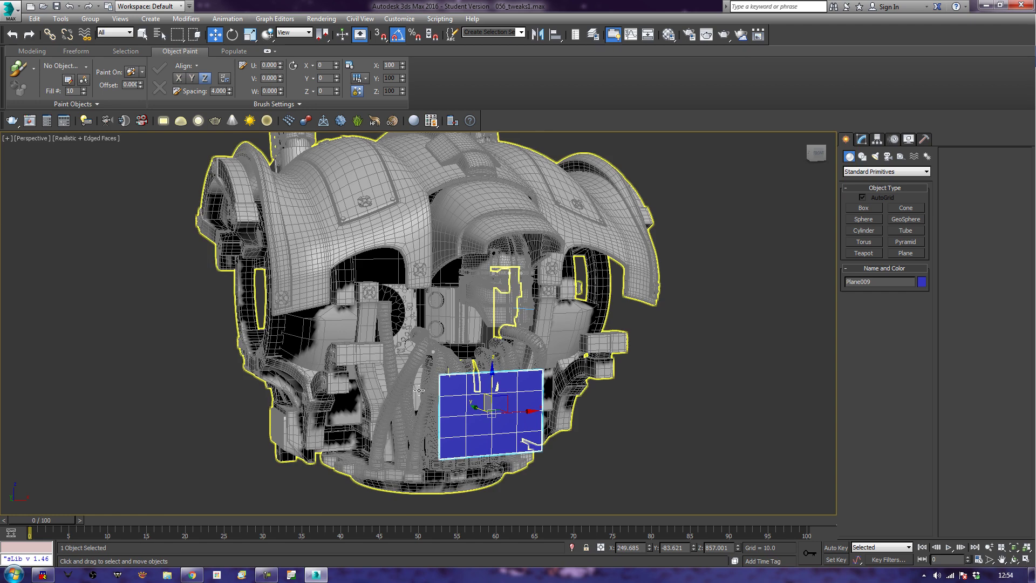
right_click(462, 382)
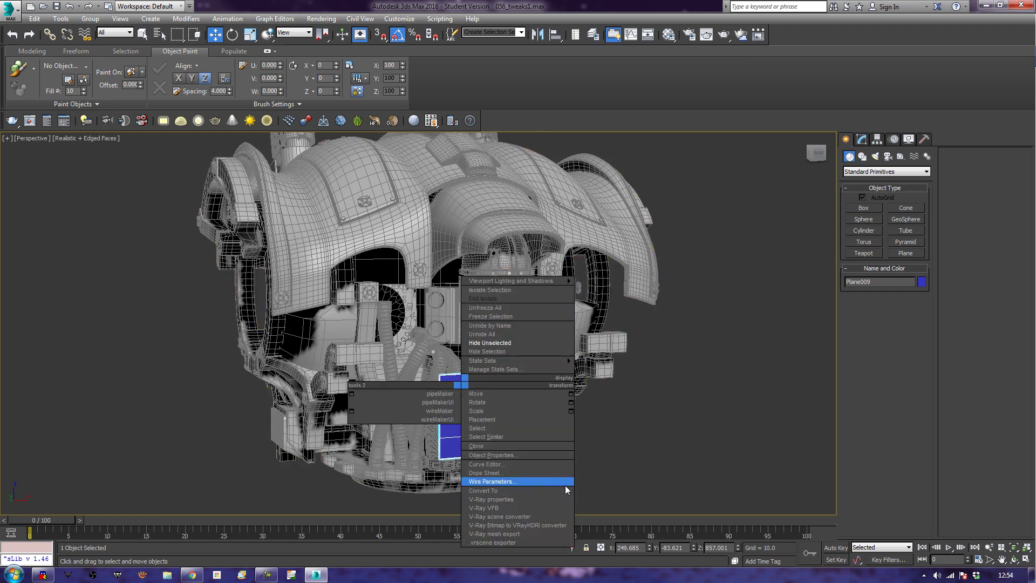
mouse_move(568, 490)
left_click(605, 499)
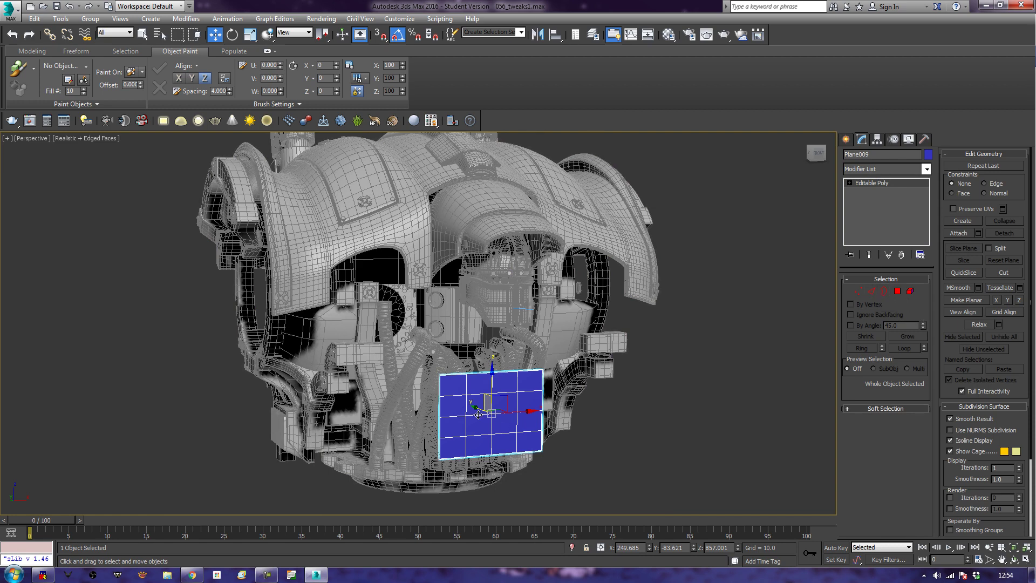
Remove all the horizontal edge loops from the plane, keeping its vertical divisions.
left_click(871, 292)
double_click(480, 416)
key("BackSpace")
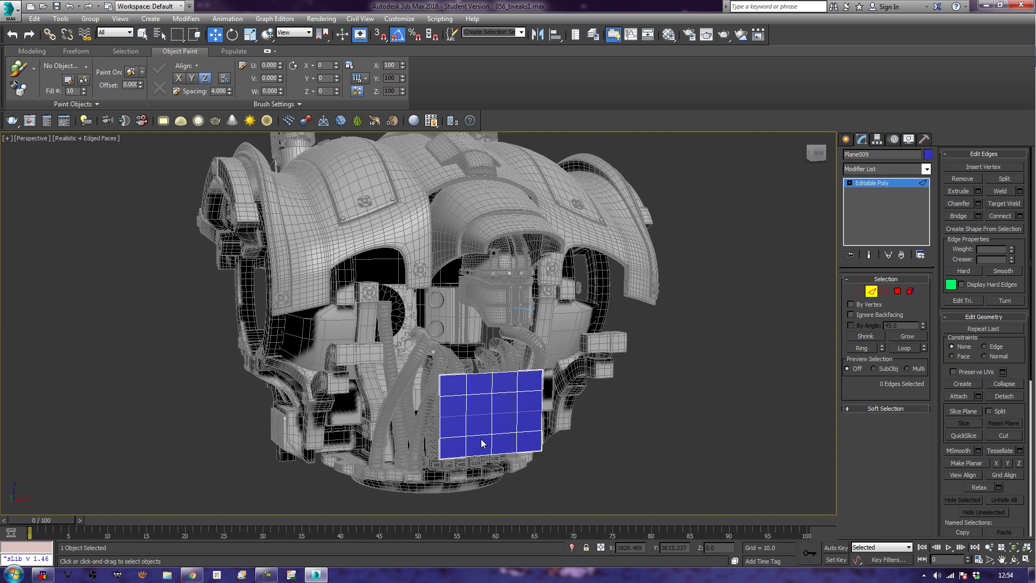
double_click(481, 438)
left_click(482, 432)
double_click(489, 395)
left_click(489, 396)
Raise the two outermost top edges of the plane along Z.
mouse_move(501, 417)
middle_mouse_down("alt")
mouse_move(533, 421)
mouse_move(507, 440)
mouse_move(518, 426)
middle_mouse_up("alt")
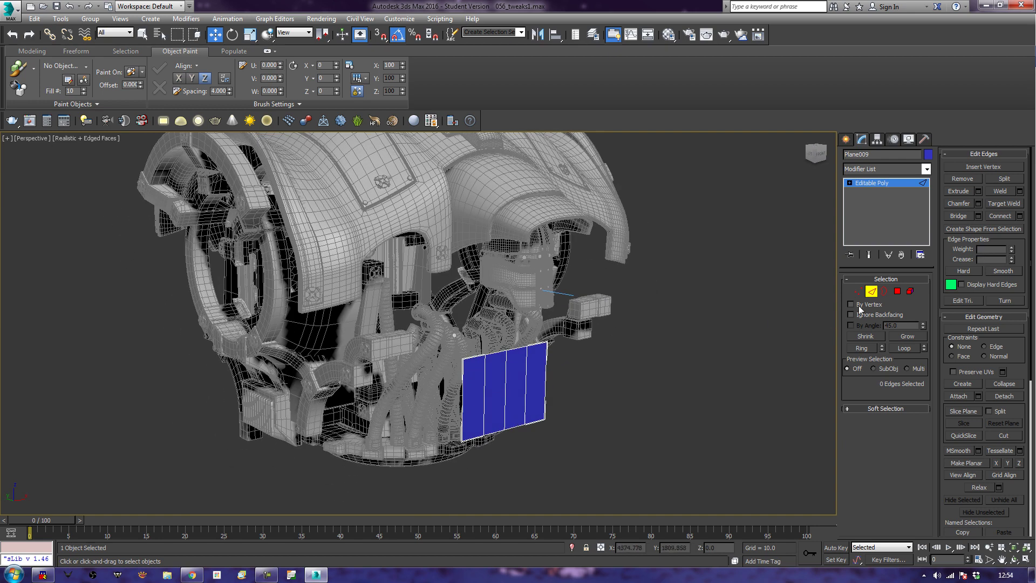
left_click(467, 356)
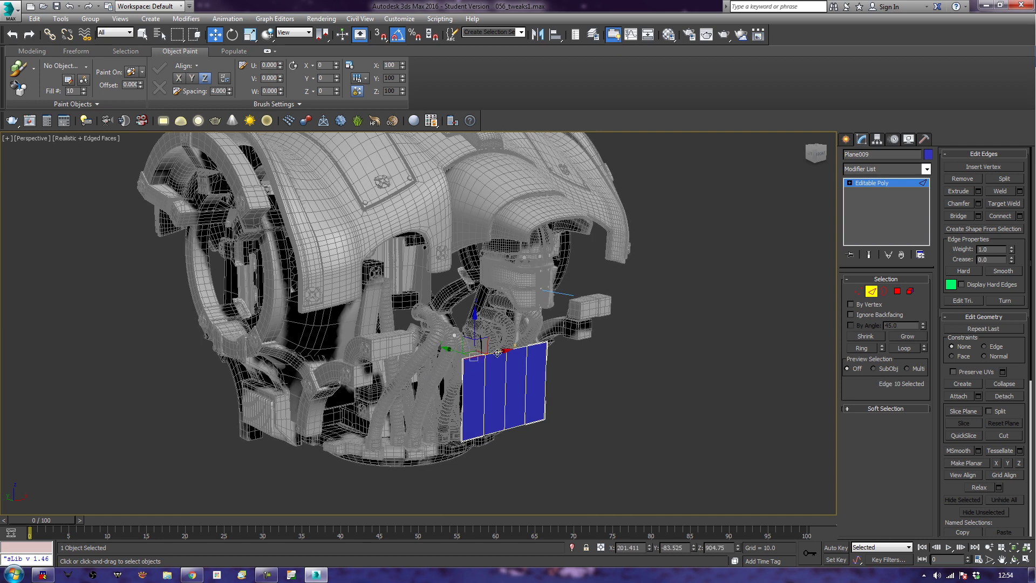
left_click(537, 344, "ctrl")
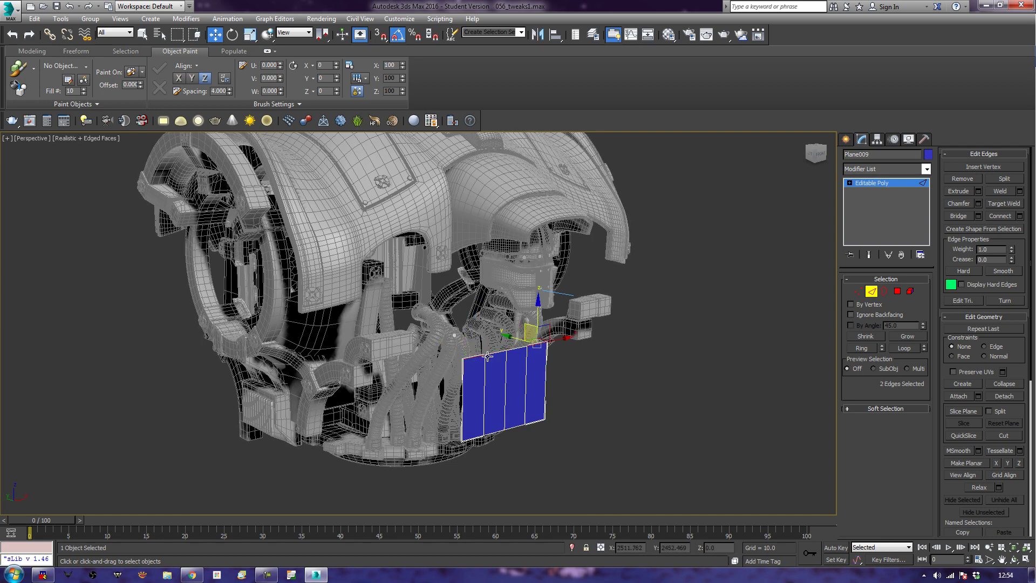
left_click_drag(536, 315, 538, 302)
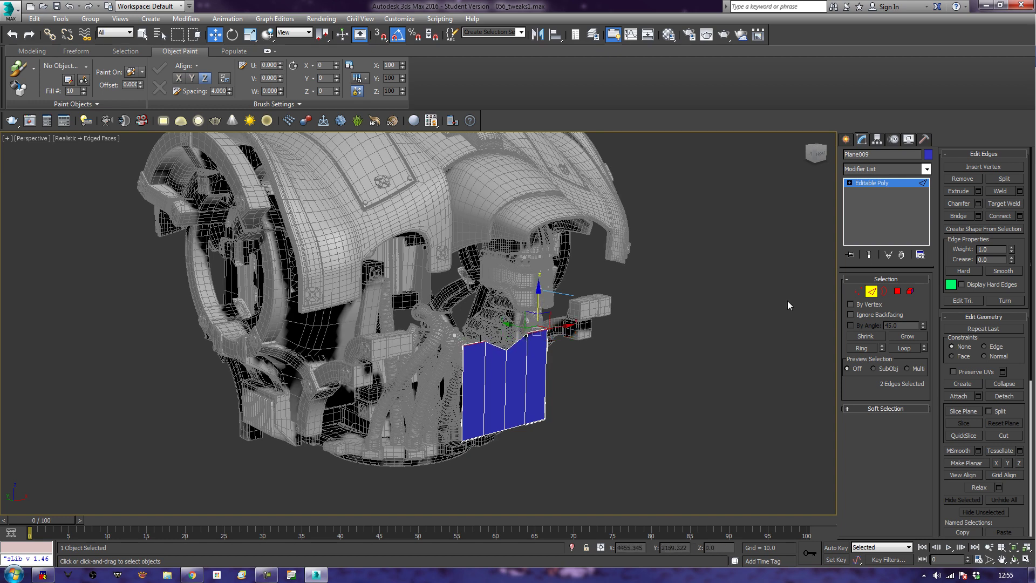
Lower the two top vertices beside the plane's centre slightly to smooth the dip in its upper edge.
left_click(858, 291)
left_click(486, 340)
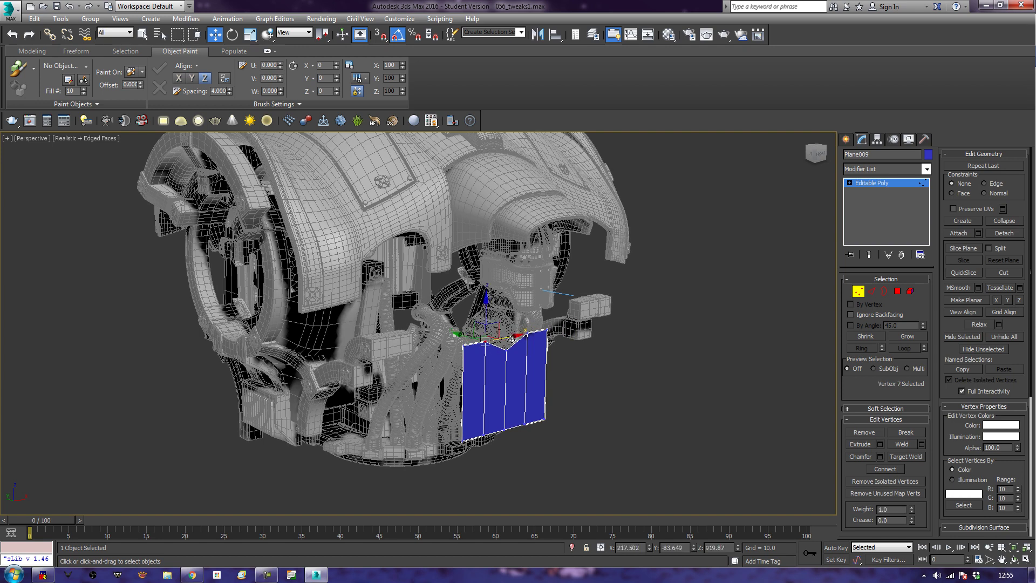
left_click(527, 327, "ctrl")
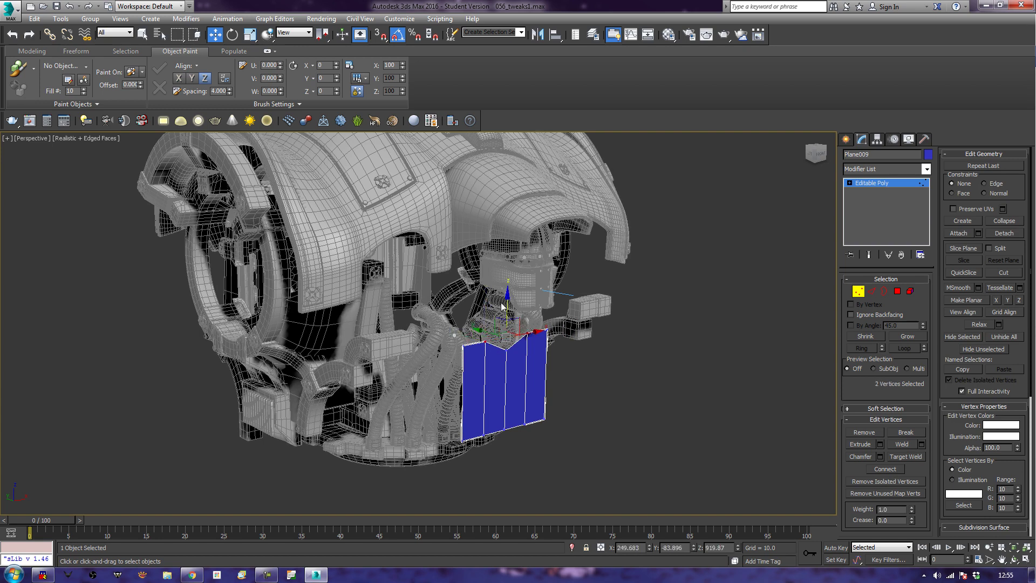
left_click_drag(508, 302, 508, 309)
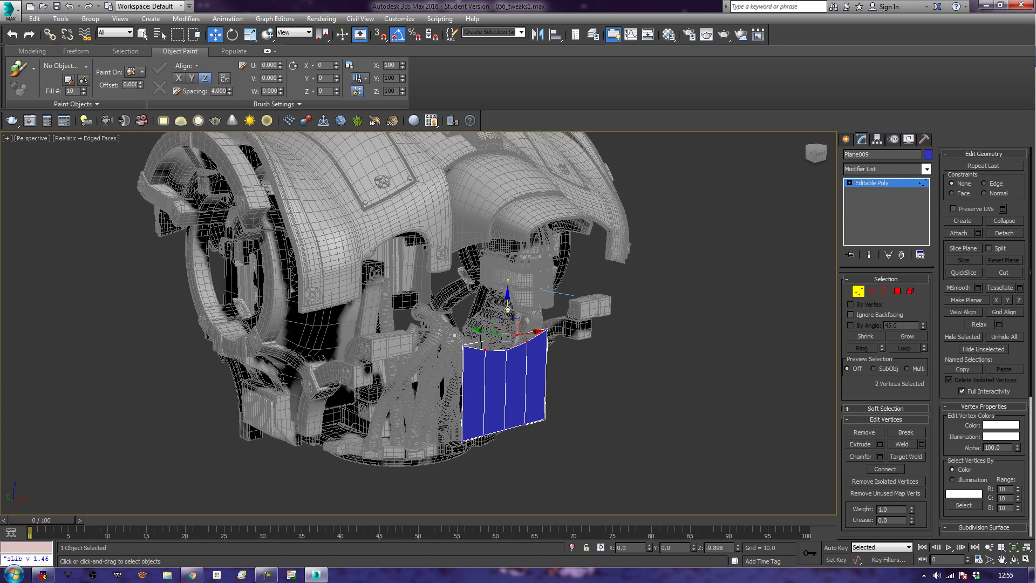
Move the plane's five bottom vertices back towards the hoses so that the plane slants inward.
middle_click_drag(457, 511, 489, 495, "alt")
mouse_move(468, 420)
left_mouse_down()
mouse_move(451, 435)
mouse_move(467, 435)
left_mouse_up()
middle_click_drag(569, 409, 474, 438, "alt")
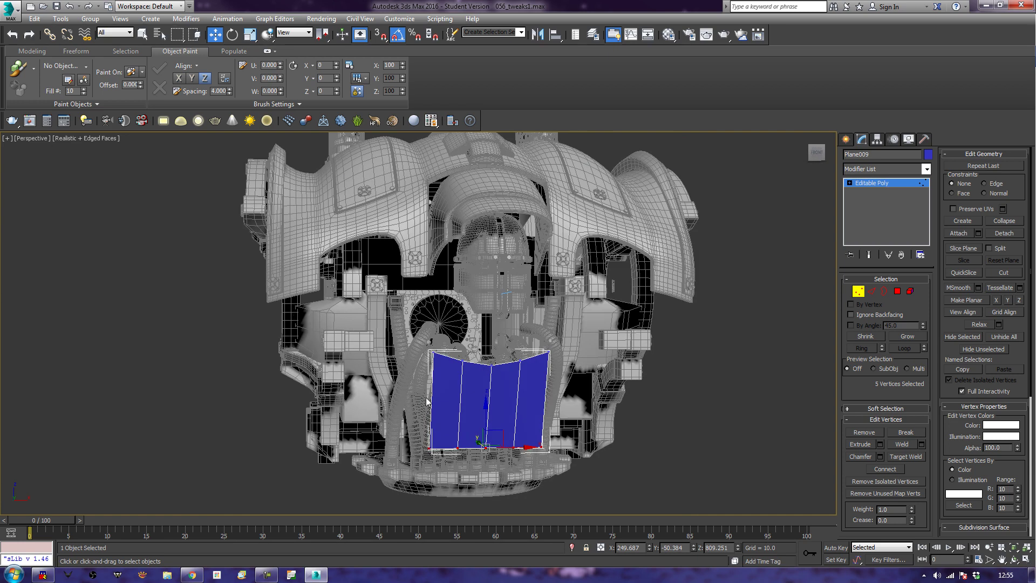
Delete the polygons of the plane's right half as seen from the front.
left_click(905, 294)
middle_click_drag(702, 410, 671, 393, "alt")
left_click_drag(669, 315, 502, 488)
key("Delete")
middle_click_drag(473, 435, 407, 426, "alt")
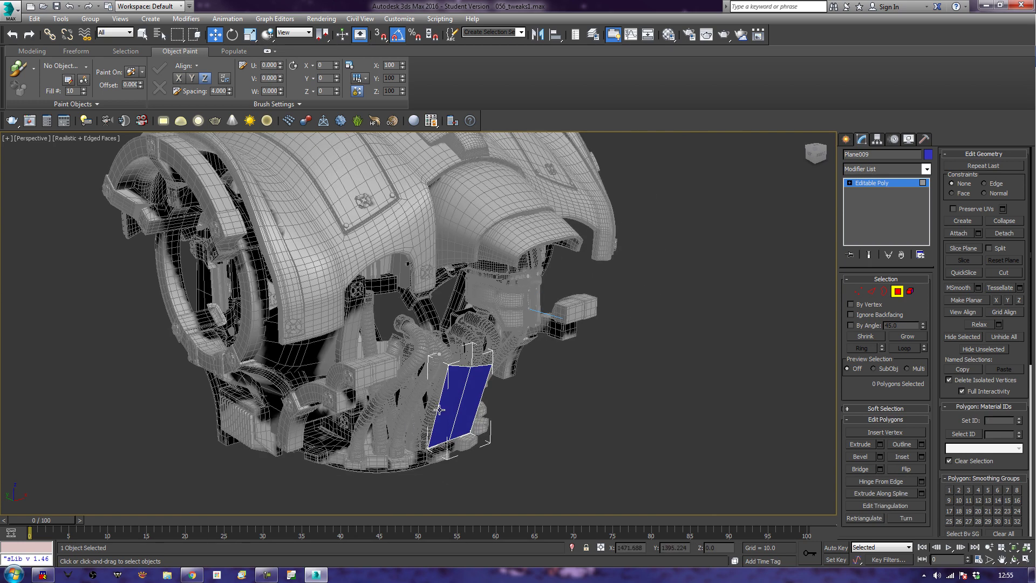
Extend the remaining half's outer vertical edge outward and back into new polygons wrapping around the hoses.
left_click(872, 292)
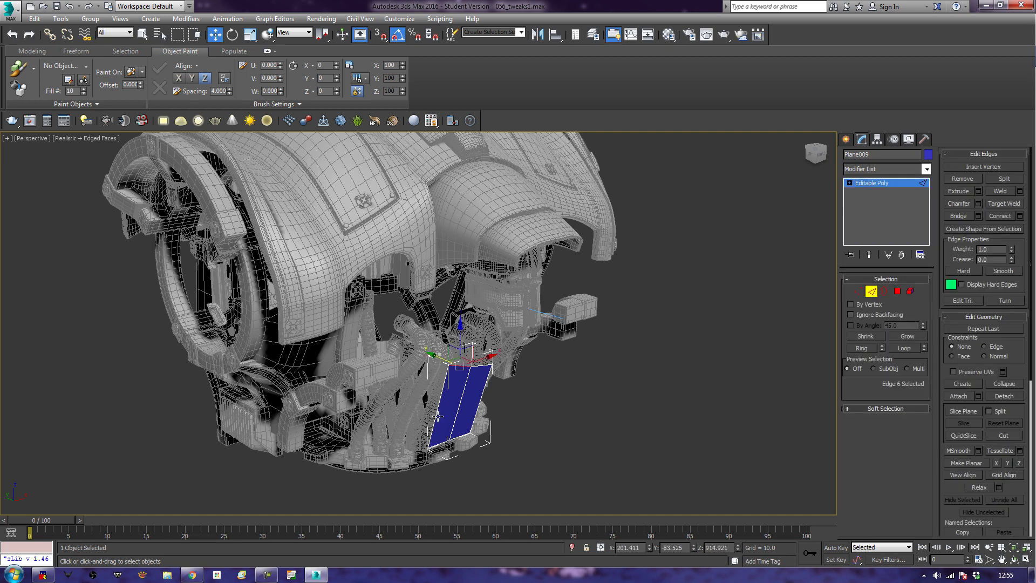
left_click(434, 416, "alt")
middle_click_drag(434, 415, 434, 398, "alt")
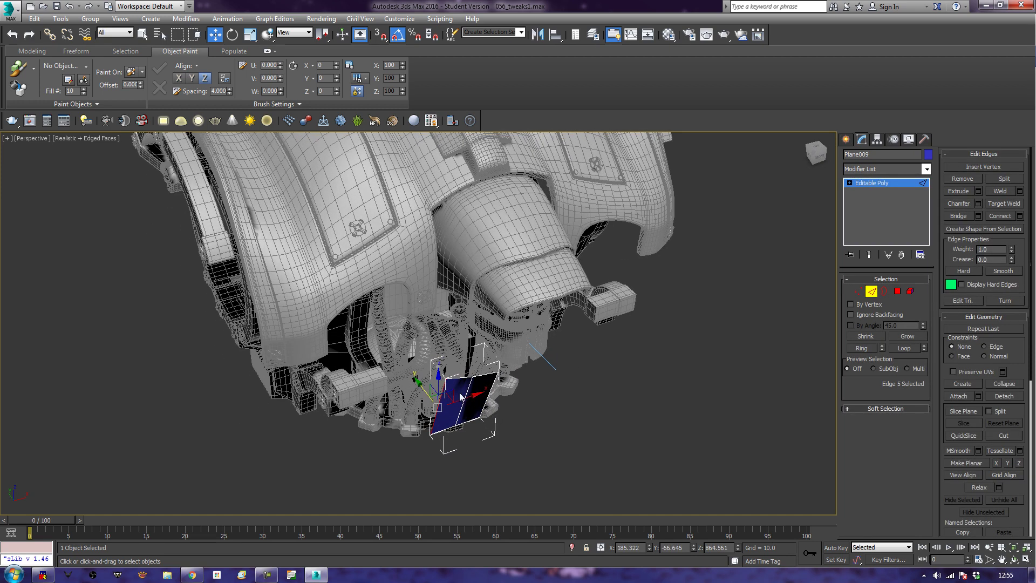
left_click_drag(446, 399, 377, 360)
middle_click_drag(443, 487, 435, 437, "alt")
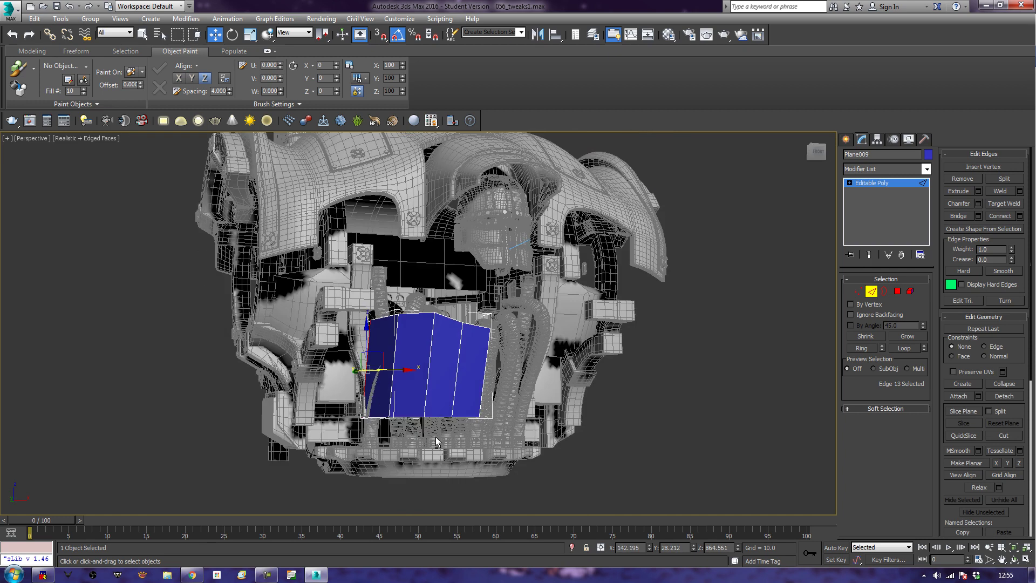
Shift the bottom corner vertex of the plane's rearmost edge slightly to adjust the lower rear outline.
middle_click_drag(350, 446, 441, 422, "alt")
scroll(440, 417, "up", 4)
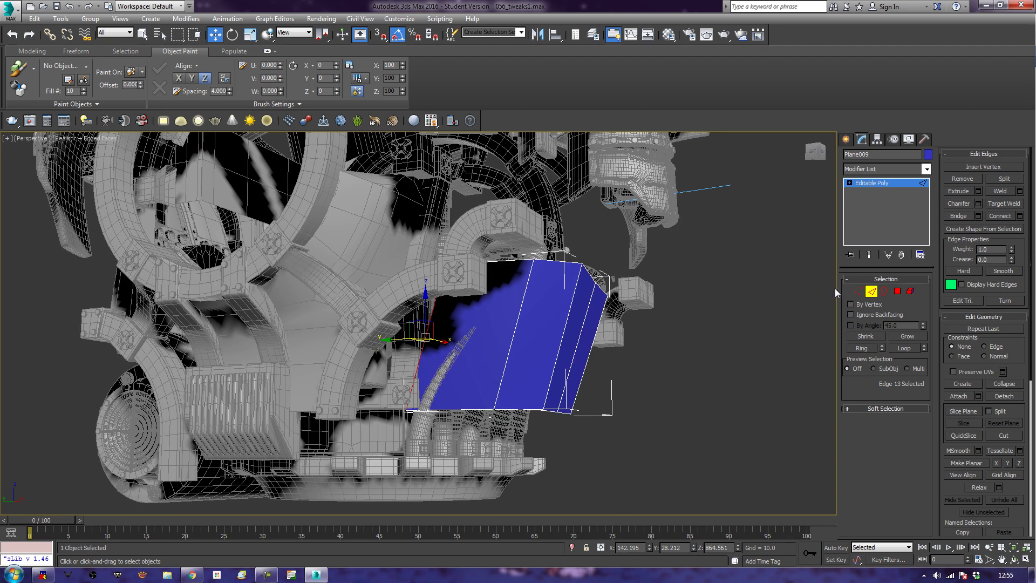
left_click(859, 291)
left_click(406, 410)
left_click_drag(383, 412, 390, 412)
middle_click_drag(391, 411, 418, 281, "alt")
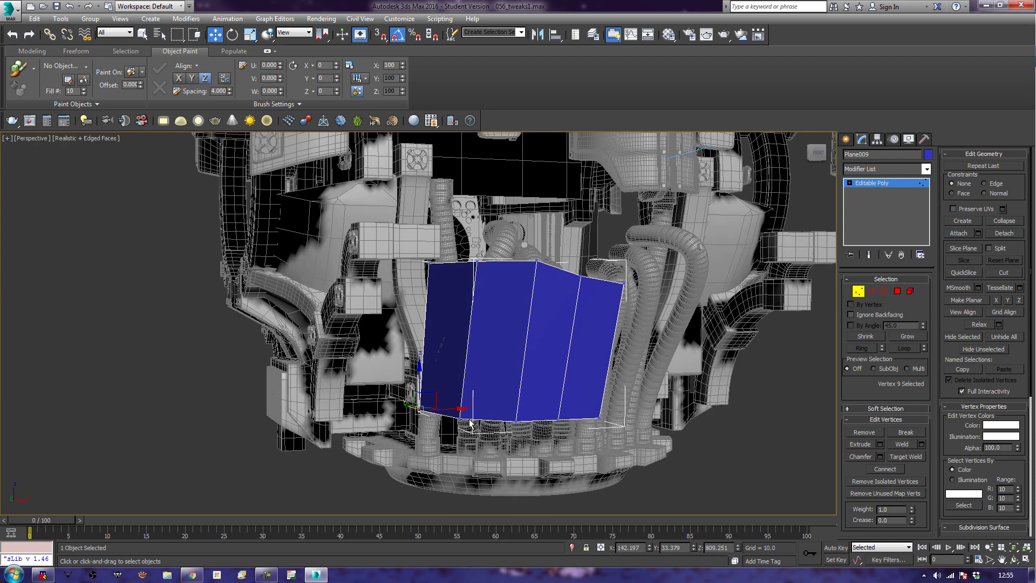
Move the top corner vertex of the rearmost edge outward so that the side panel flares towards its upper end.
left_click(427, 264)
left_click_drag(454, 264, 423, 276)
left_click(420, 409)
middle_click_drag(510, 371, 452, 305, "alt")
Raise the rearmost top corner vertex, and lift the neighbouring top vertex slightly to follow it.
left_click(389, 269)
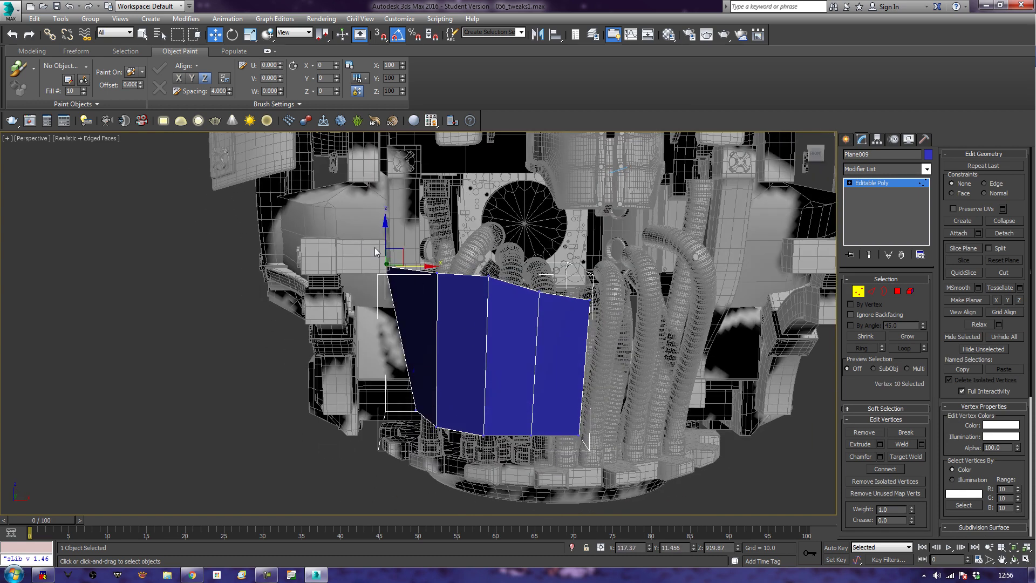
left_click_drag(388, 238, 388, 216)
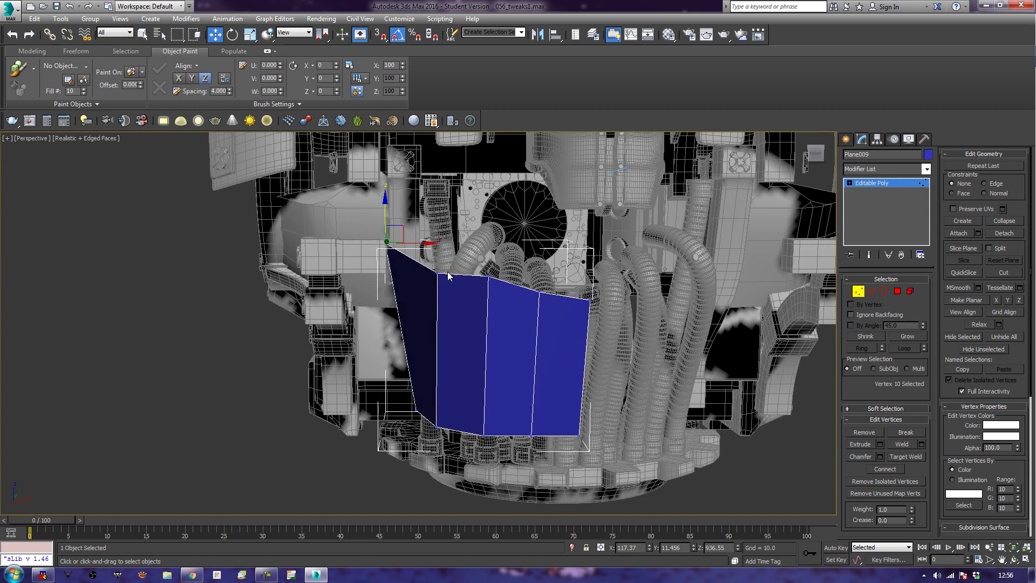
left_click_drag(419, 273, 452, 293)
left_click_drag(434, 254, 435, 247)
Lower the middle vertex of the upper edge slightly in the front view so that the edge slopes evenly towards the centre.
key("f")
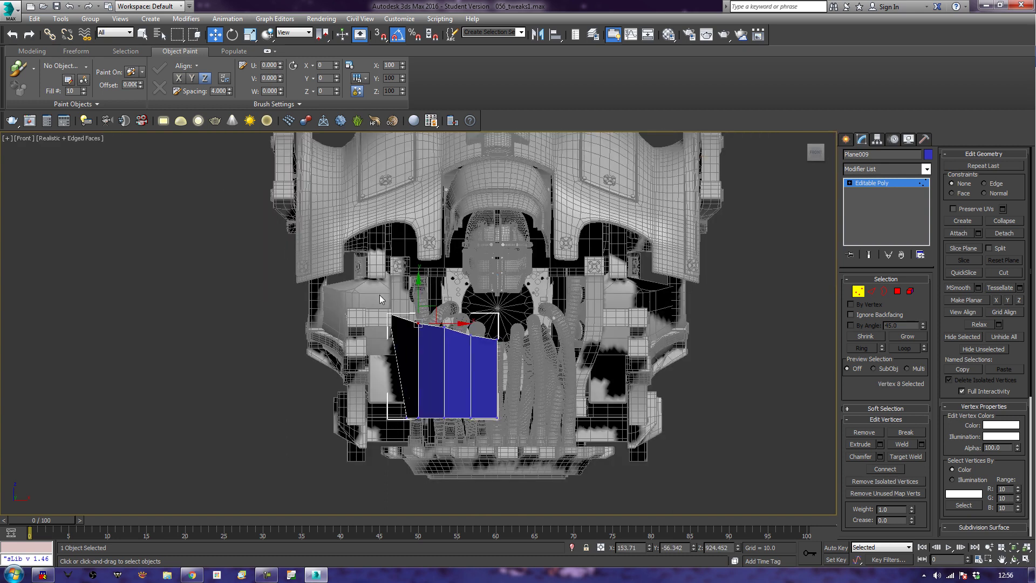
scroll(413, 280, "up", 5)
left_click_drag(508, 382, 511, 393)
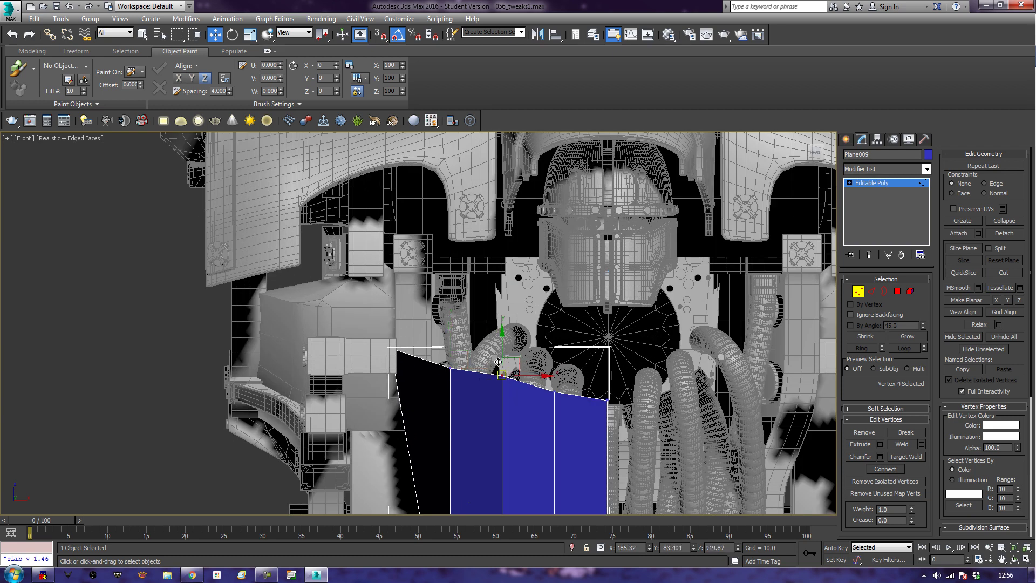
left_click_drag(503, 338, 502, 343)
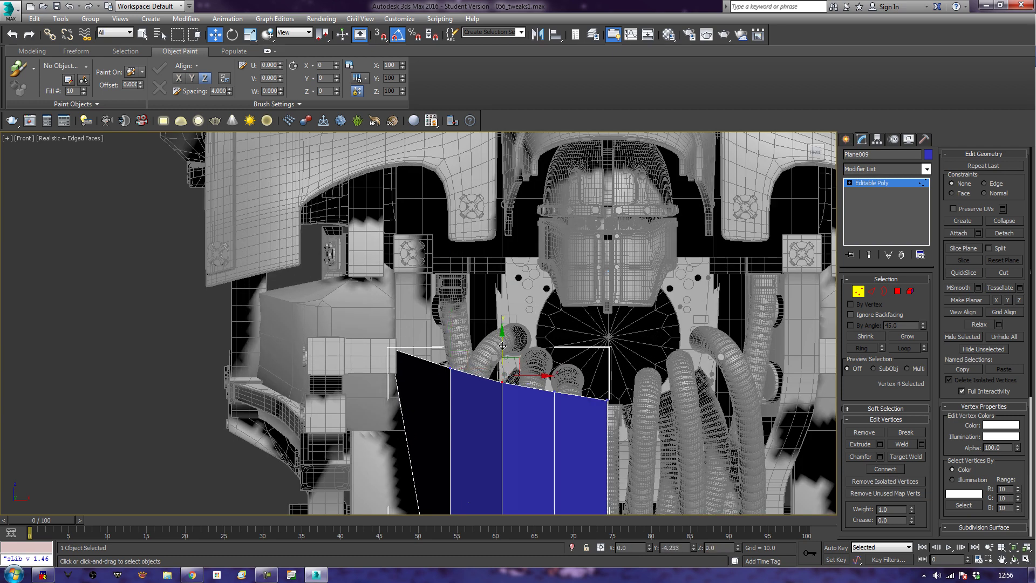
left_click(439, 351)
left_click(451, 370)
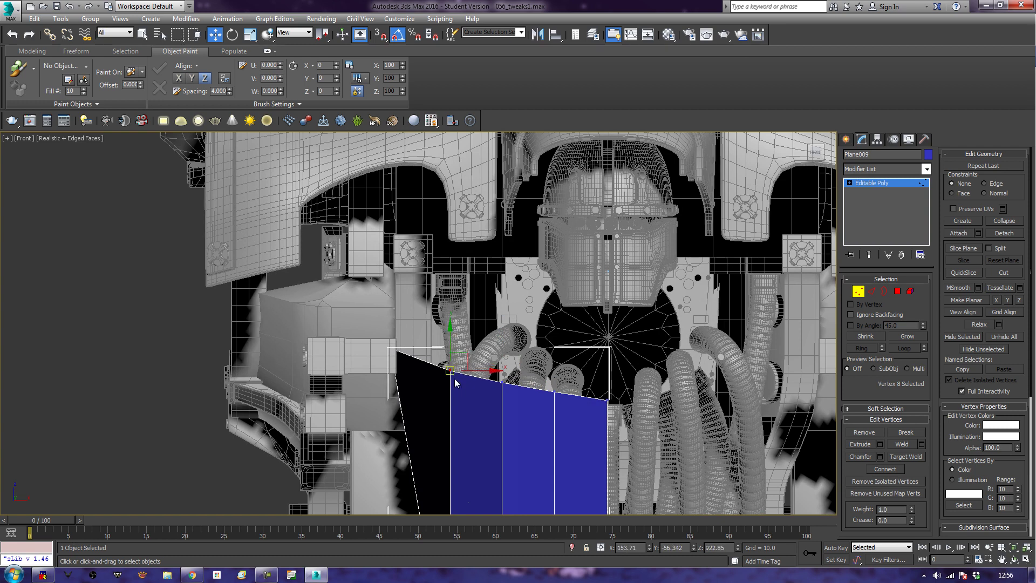
left_click(180, 417)
key("p")
key("z")
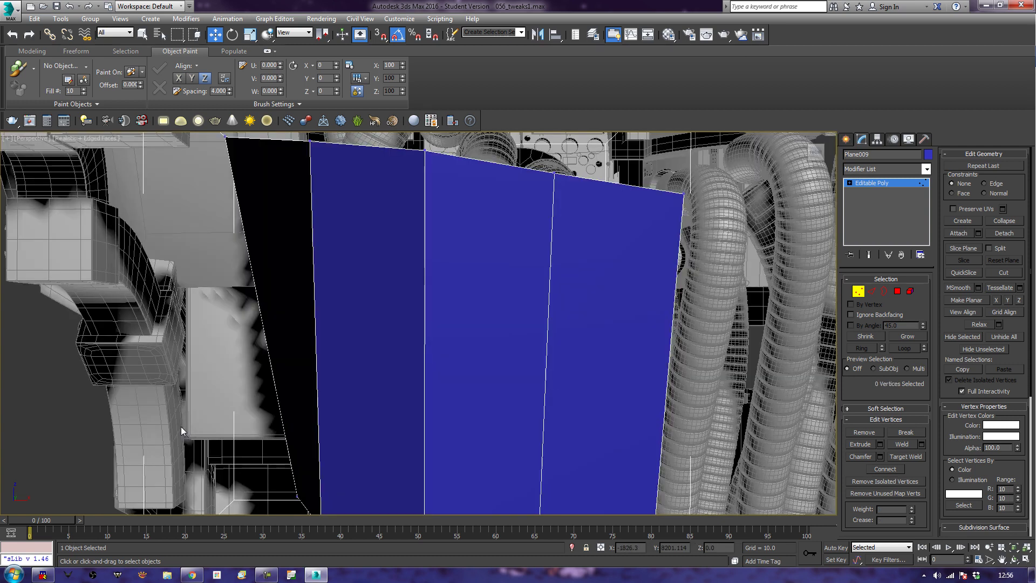
Lower the two bottom vertices nearest the plate's centre in the left view.
scroll(180, 426, "down", 5)
middle_click_drag(219, 420, 272, 397, "alt")
left_click_drag(266, 436, 292, 469)
middle_click_drag(292, 469, 345, 465, "alt")
key("l")
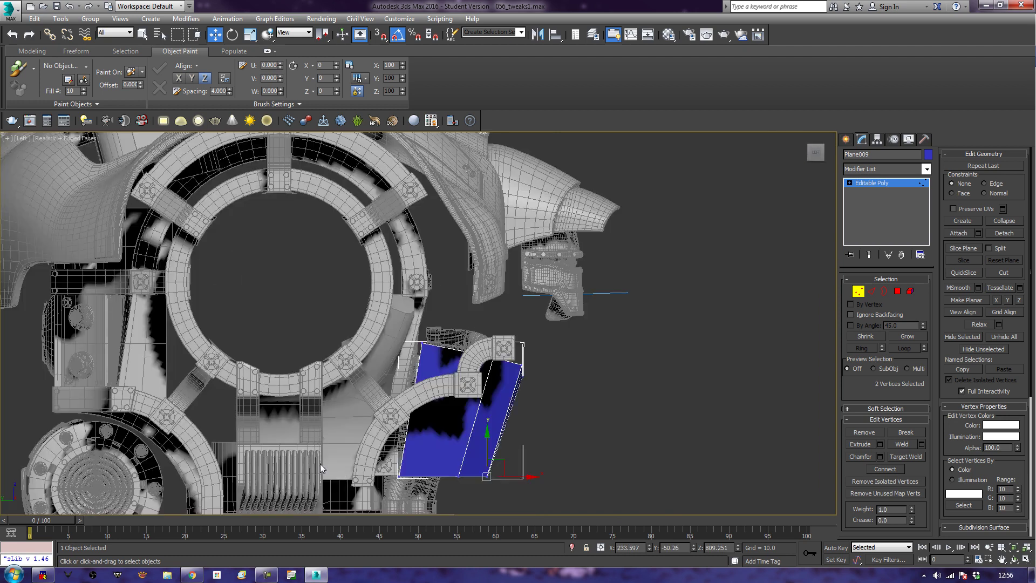
middle_click_drag(468, 450, 468, 316)
left_click_drag(512, 318, 505, 349)
left_click(856, 292)
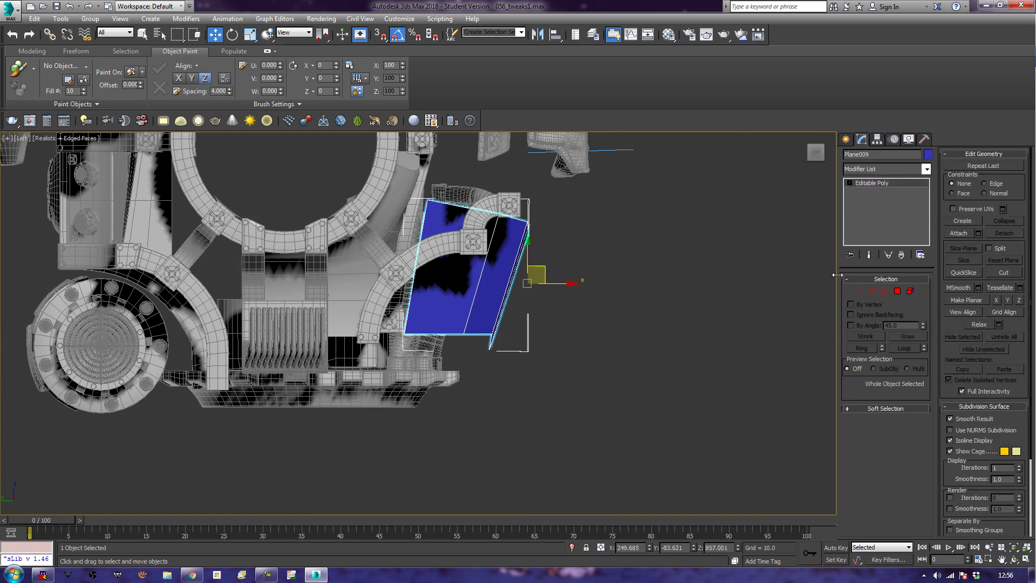
left_click(859, 291)
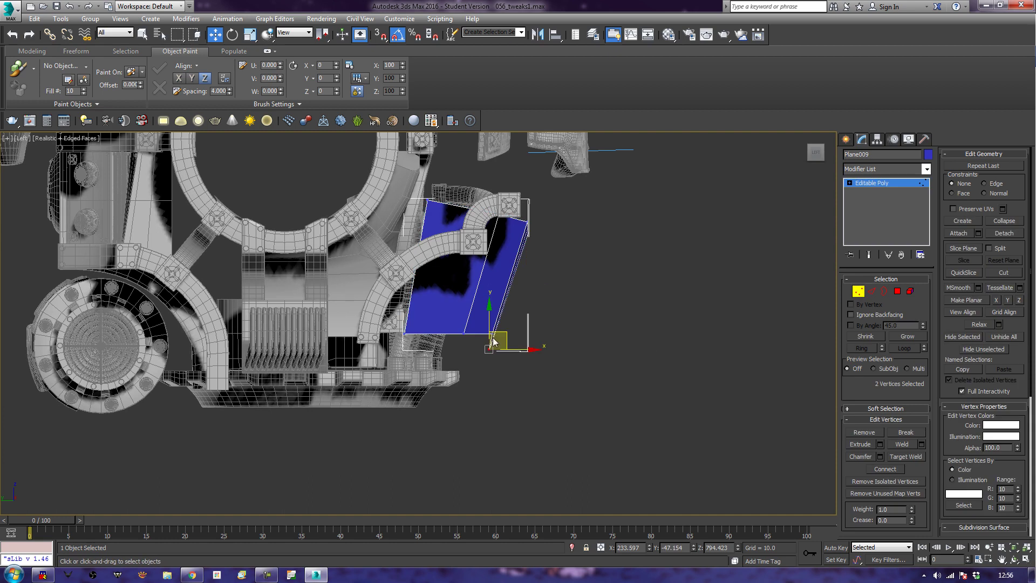
Move the next bottom vertex outward from the centre down and slightly back to curve the lower edge.
left_click(492, 333)
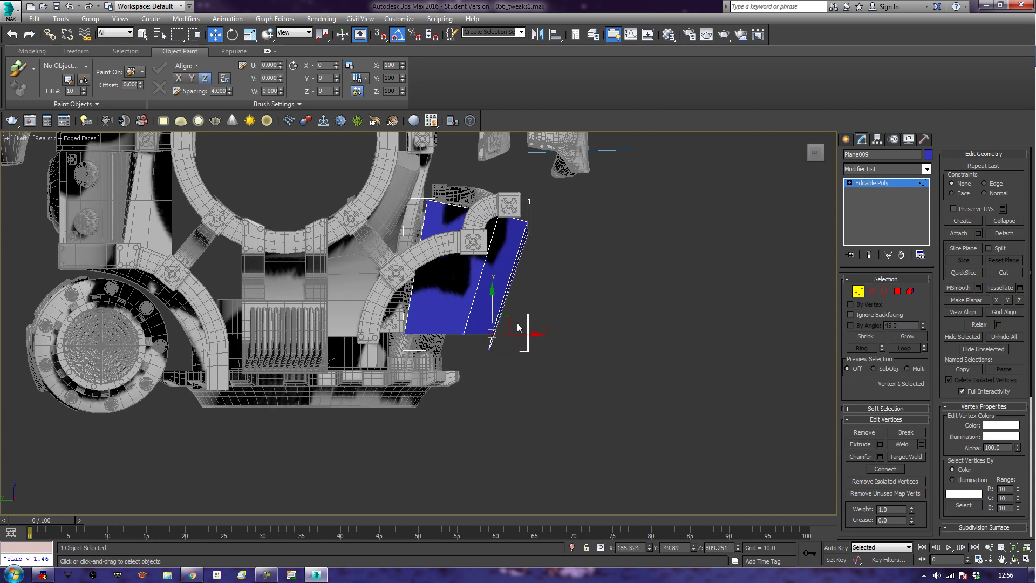
left_click_drag(512, 320, 494, 339)
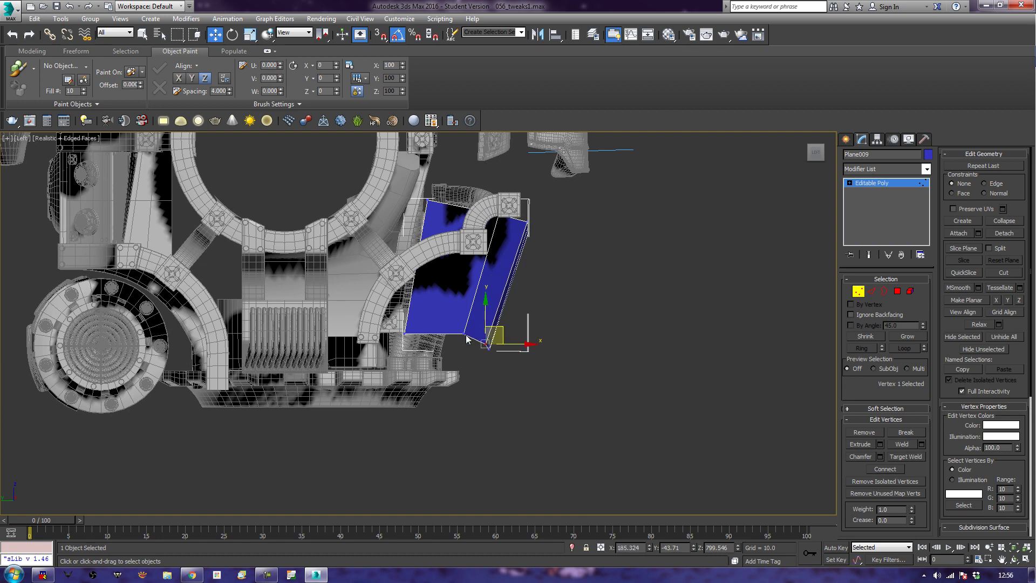
left_click(610, 320)
key("p")
key("z")
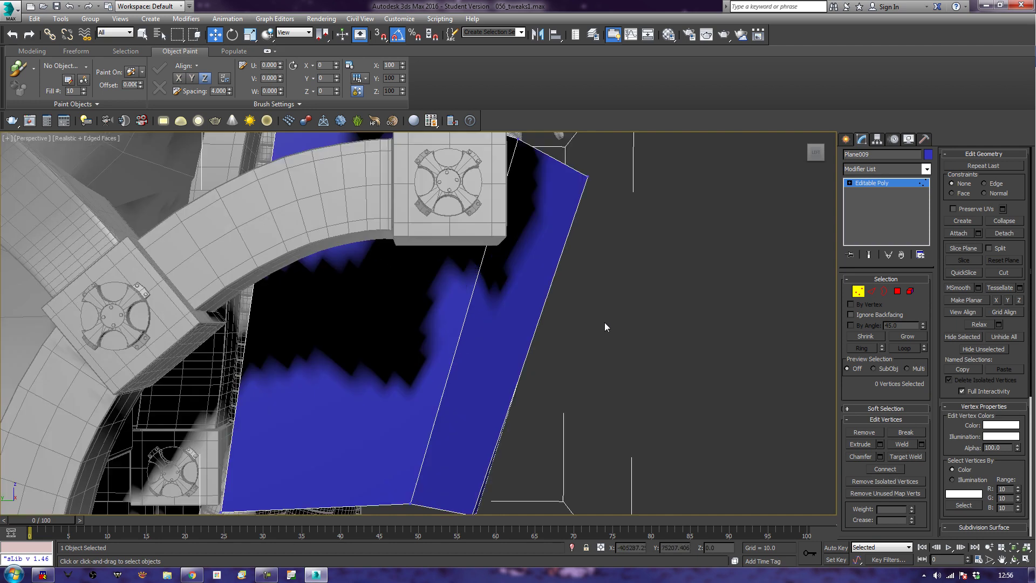
middle_click_drag(588, 336, 493, 350, "alt")
scroll(506, 348, "down", 5)
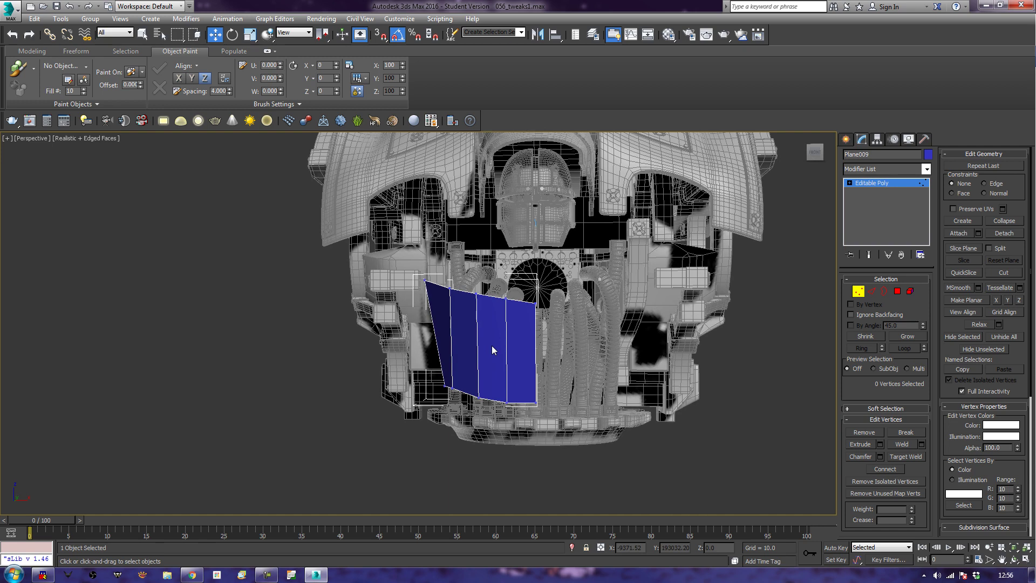
middle_click_drag(461, 326, 513, 349, "alt")
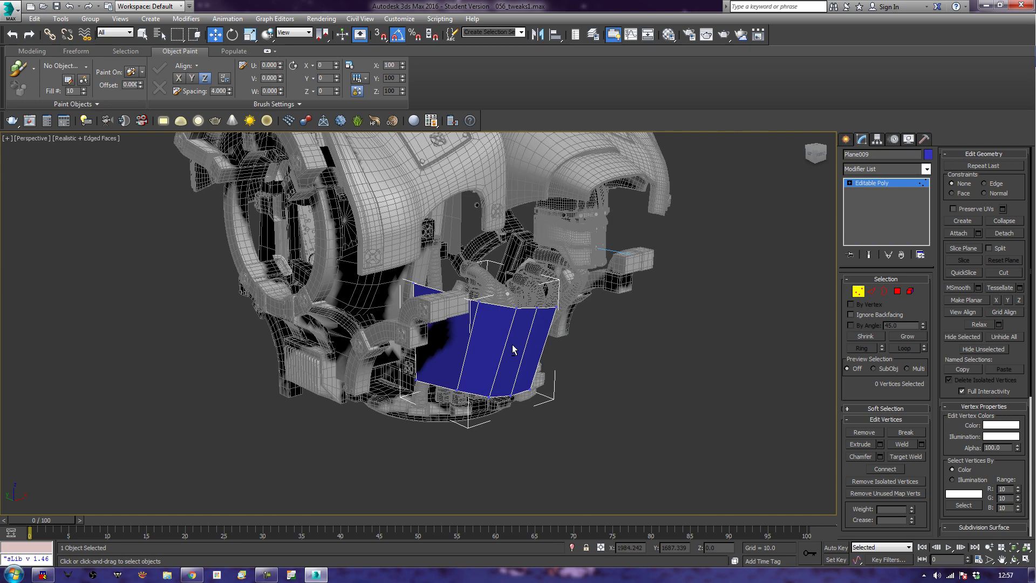
Insert a vertical edge loop through the plate's rear side polygon with Swift Loop.
left_click(858, 291)
left_click(32, 50)
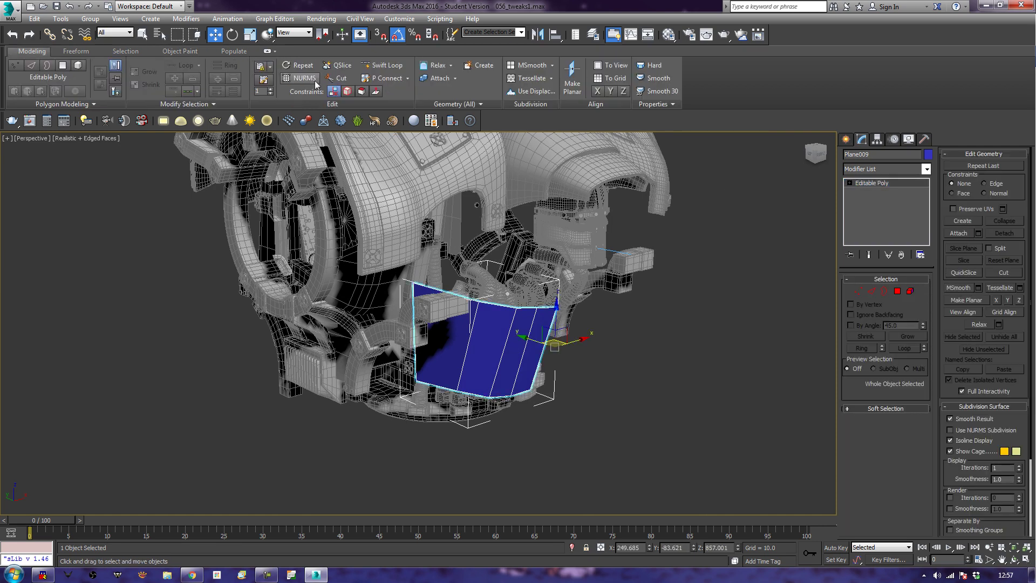
left_click(383, 65)
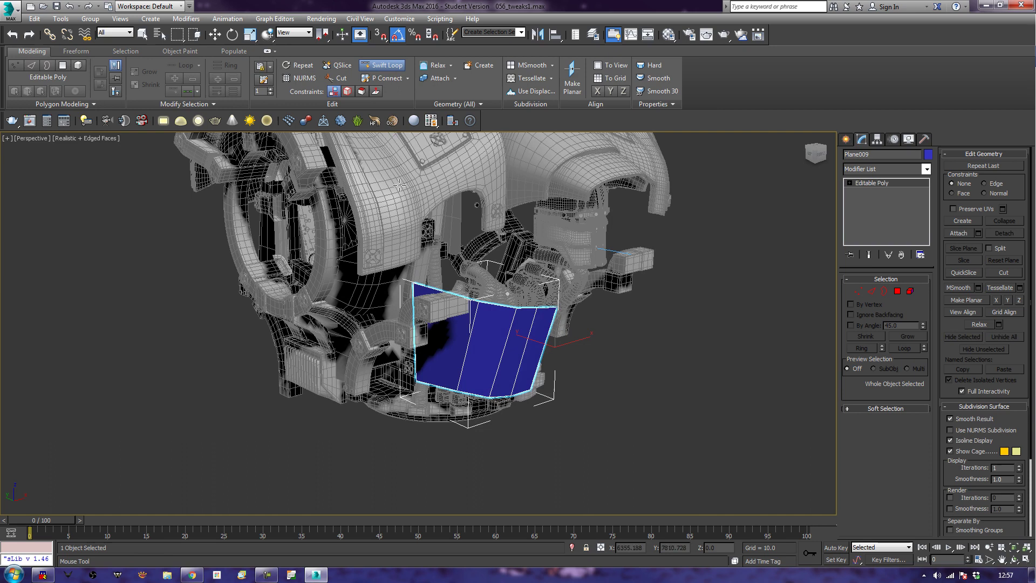
left_click(438, 294)
Extend the upper edge segment in front of the new loop upward into a tall, narrow strip reaching the shoulder armour.
left_click(872, 291)
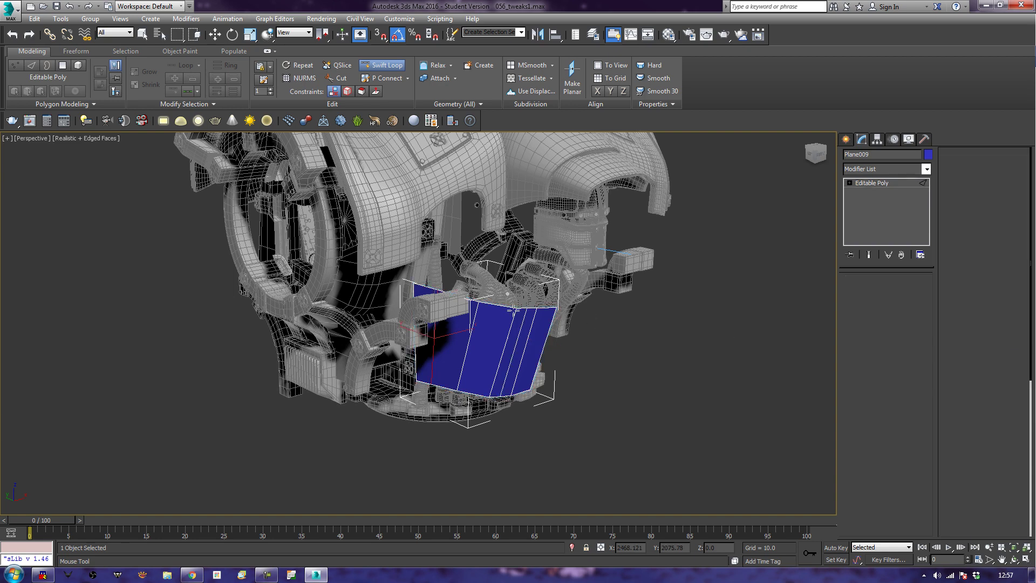
key("w")
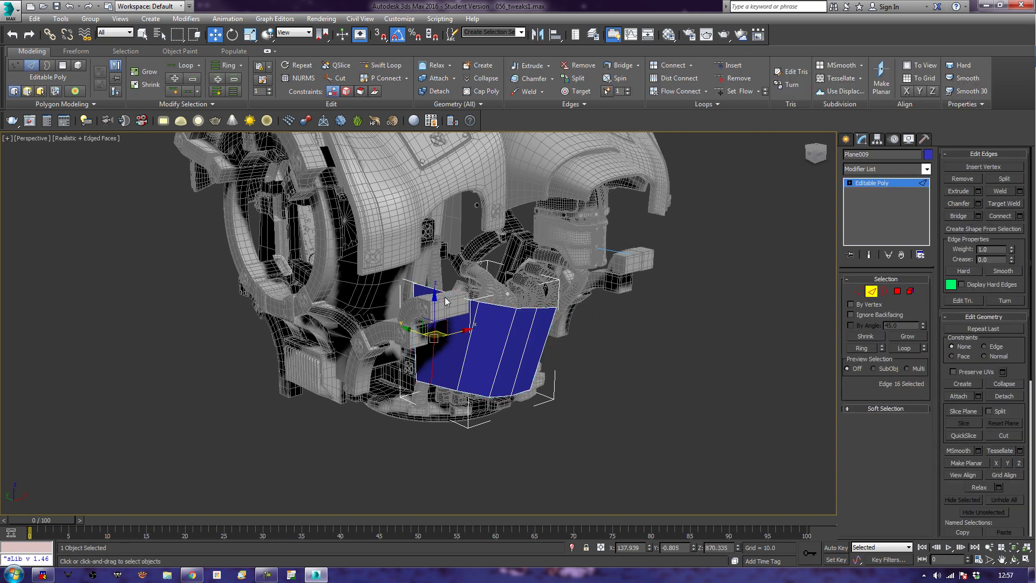
left_click_drag(446, 293, 461, 191, "shift")
mouse_move(619, 316)
middle_mouse_down("alt")
mouse_move(563, 296)
mouse_move(638, 299)
mouse_move(586, 312)
mouse_move(604, 311)
middle_mouse_up("alt")
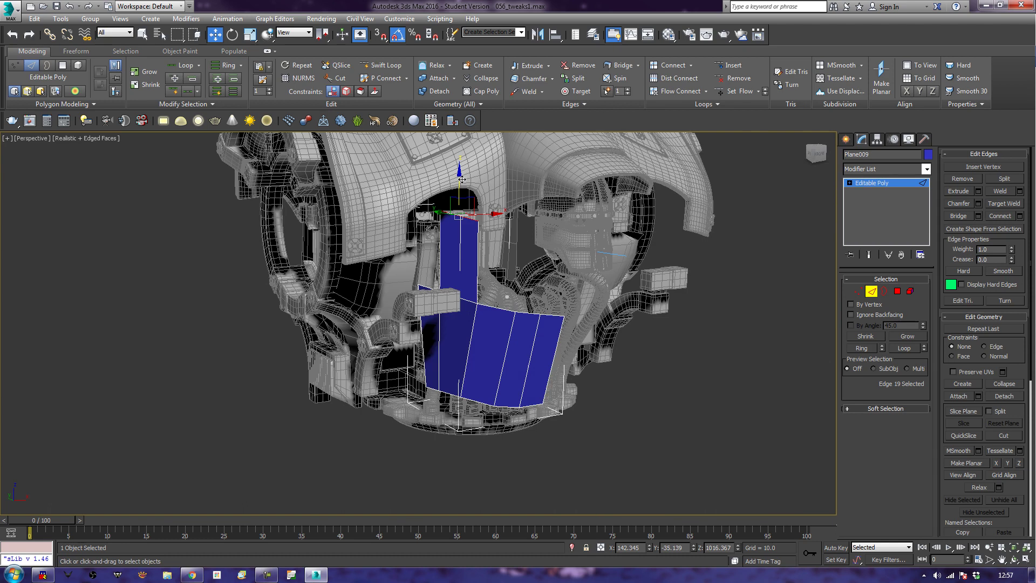
left_click_drag(460, 179, 460, 161)
middle_click_drag(460, 162, 518, 246, "alt")
Add four horizontal edge loops across the plate and further loops across the upright strip with Swift Loop.
left_click(872, 292)
middle_click_drag(594, 368, 566, 351, "alt")
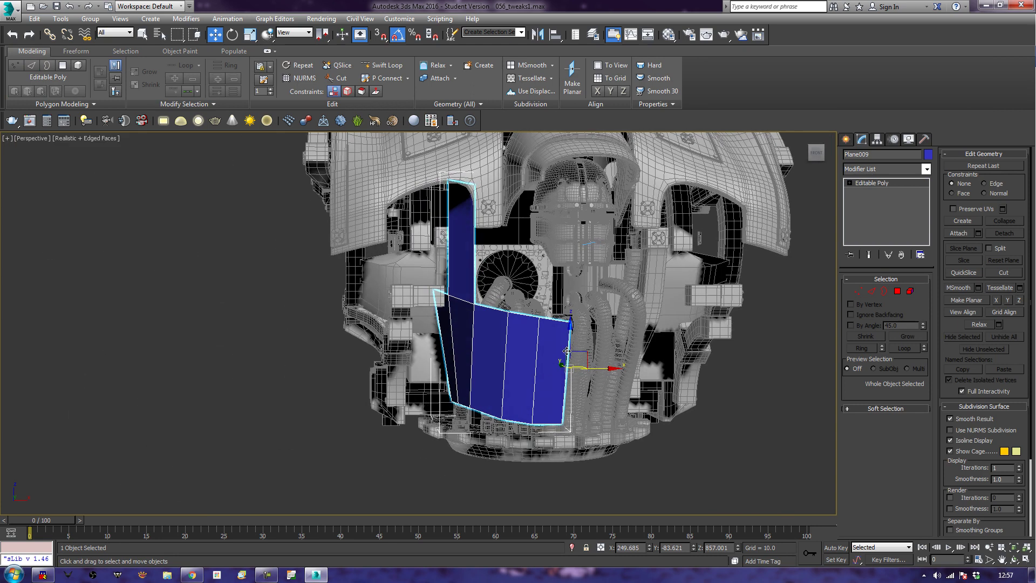
left_click(381, 65)
left_click(555, 404)
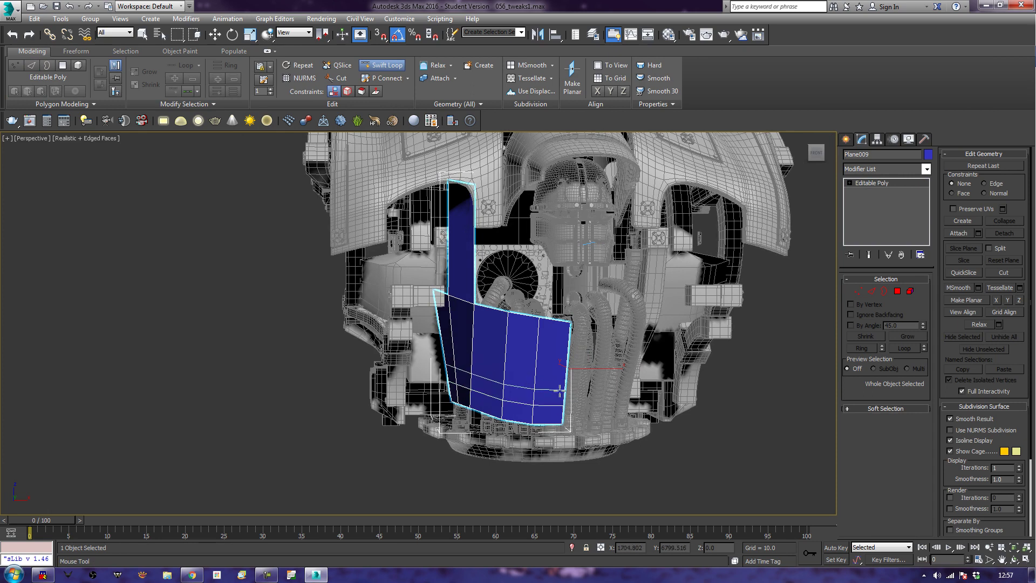
left_click(560, 381)
left_click(562, 363)
left_click(563, 340)
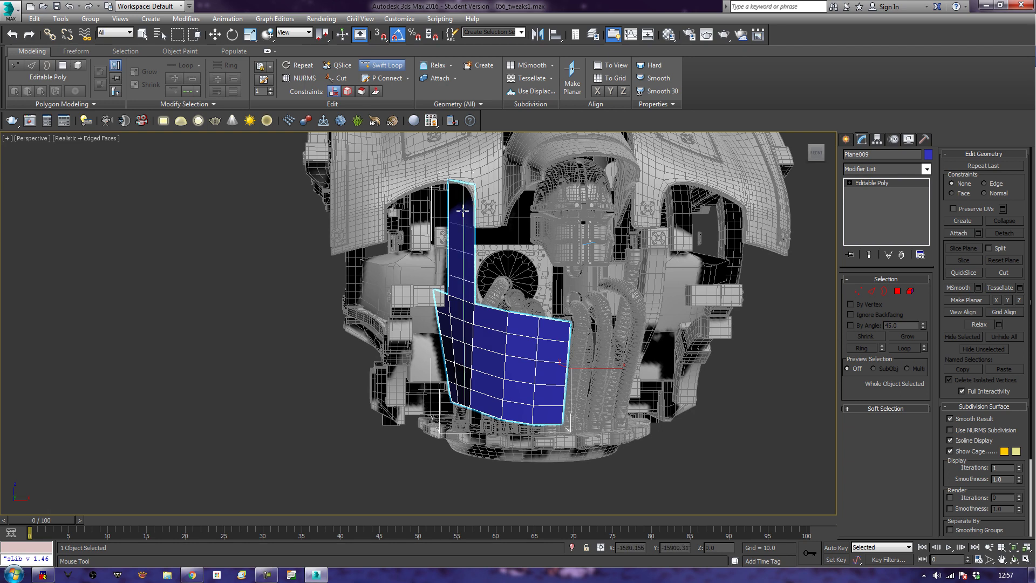
key("w")
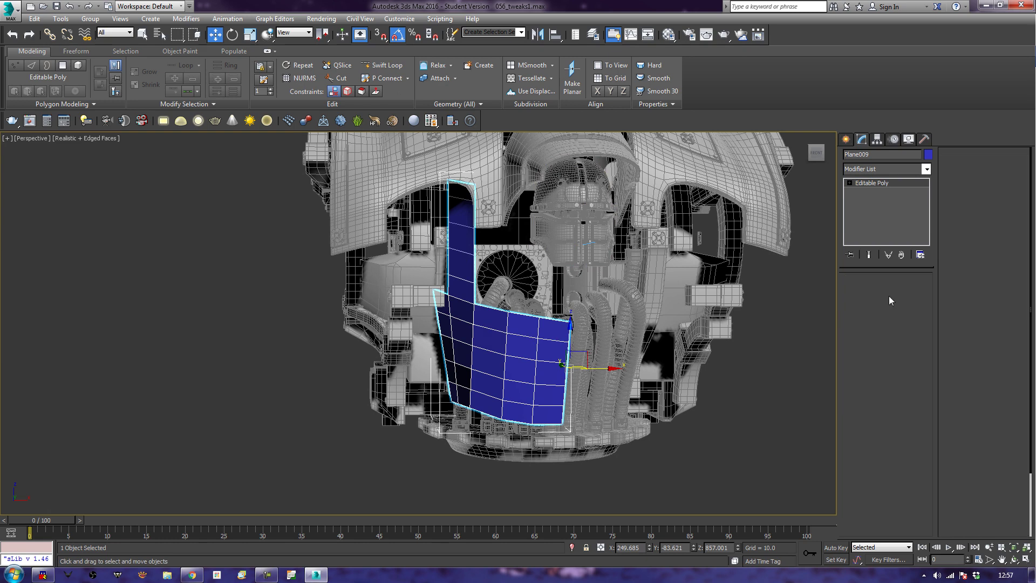
Delete two adjacent polygons in each of the plate's second and fourth rows to open two horizontal slots.
left_click(898, 293)
left_click(519, 386)
left_click(493, 384, "ctrl")
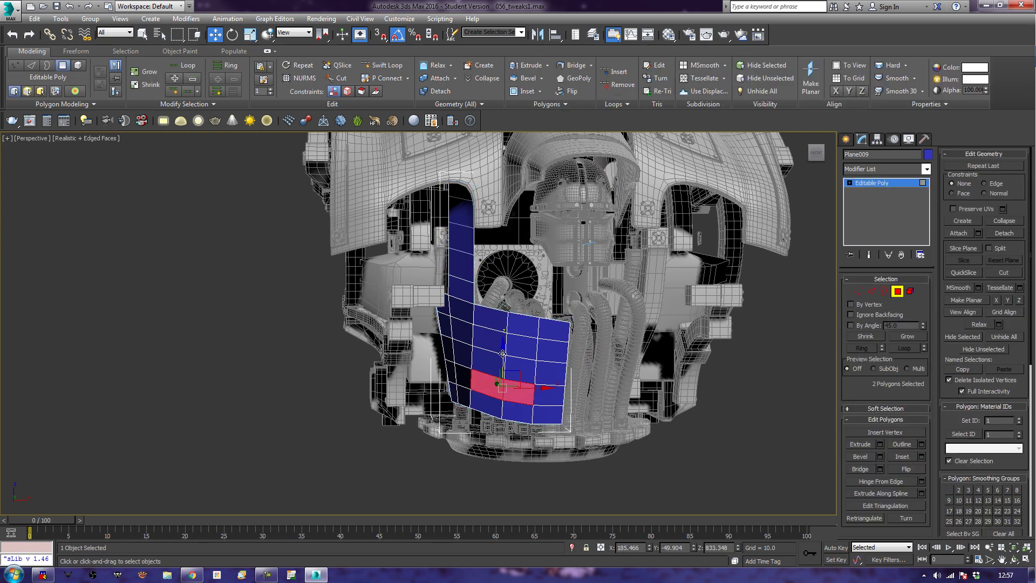
left_click(493, 341, "ctrl")
left_click(518, 345, "ctrl")
left_click(521, 353, "ctrl")
key("Delete")
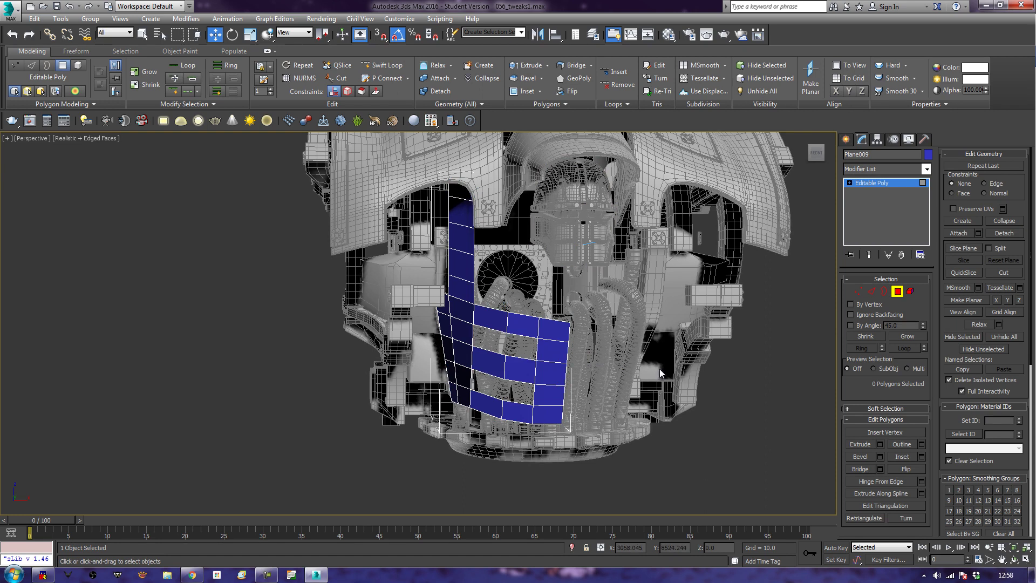
mouse_move(658, 384)
middle_mouse_down("alt")
mouse_move(594, 383)
mouse_move(701, 384)
mouse_move(639, 393)
mouse_move(655, 391)
middle_mouse_up("alt")
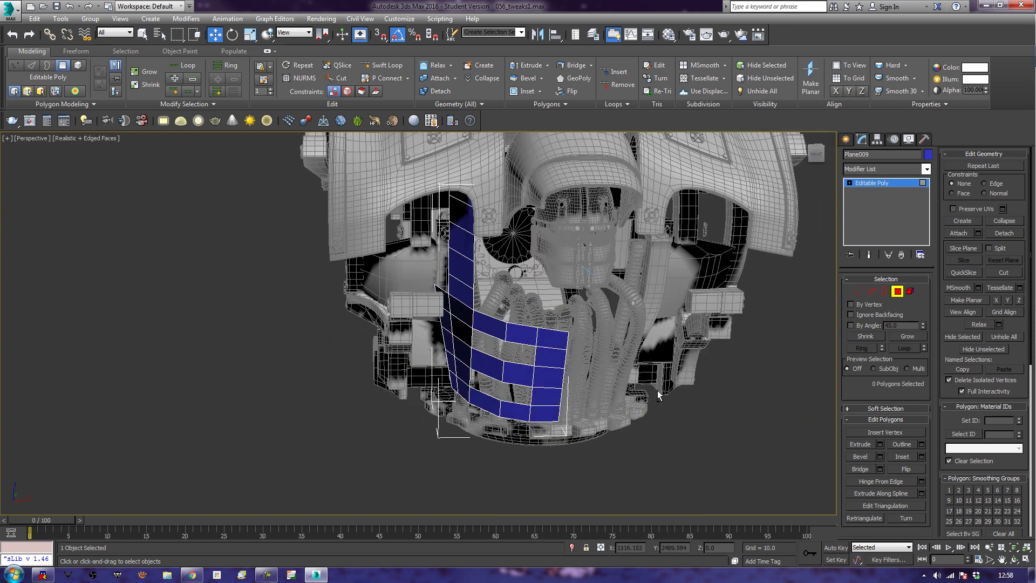
left_click(898, 292)
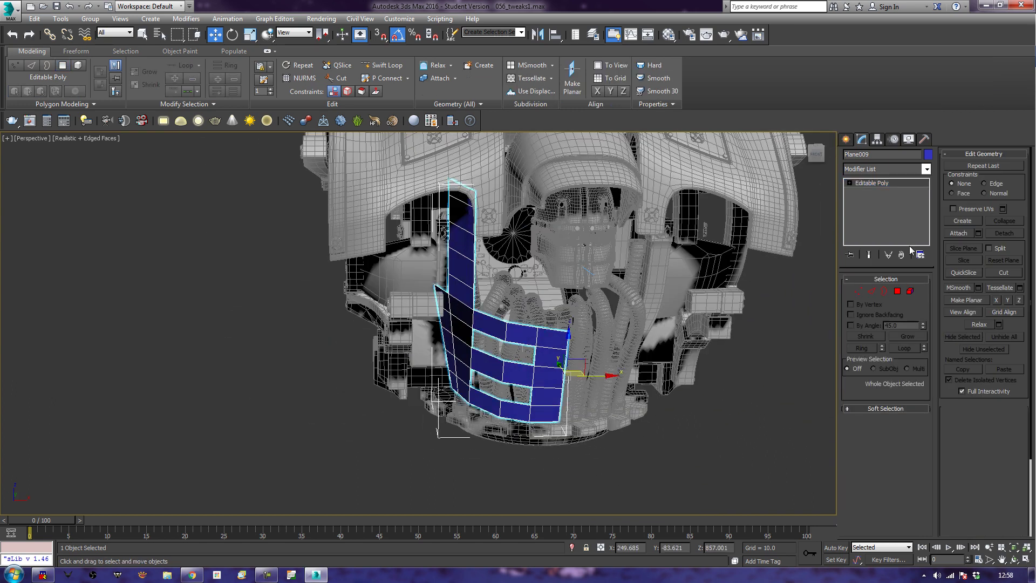
Apply a Shell modifier to the plate with an inner amount of 5 and an outer amount of 0.
left_click(924, 170)
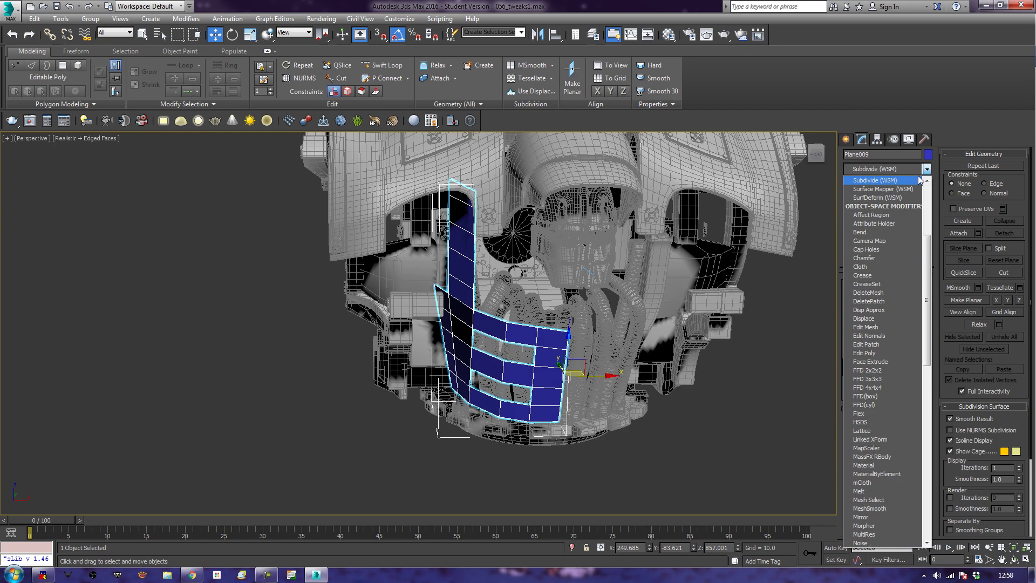
type("sk")
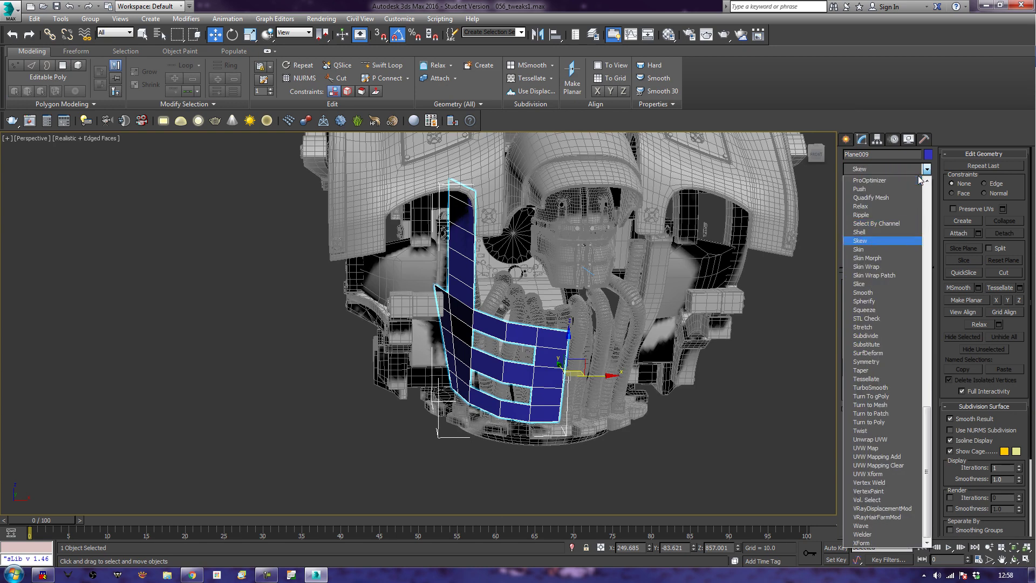
key("Up")
key("Return")
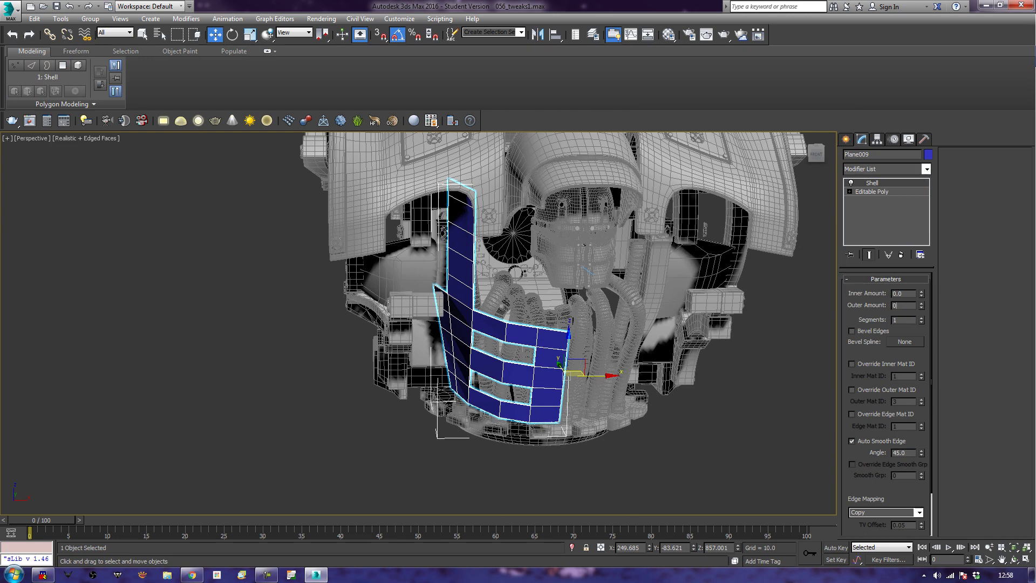
key("shift+Tab")
type("5")
key("Tab")
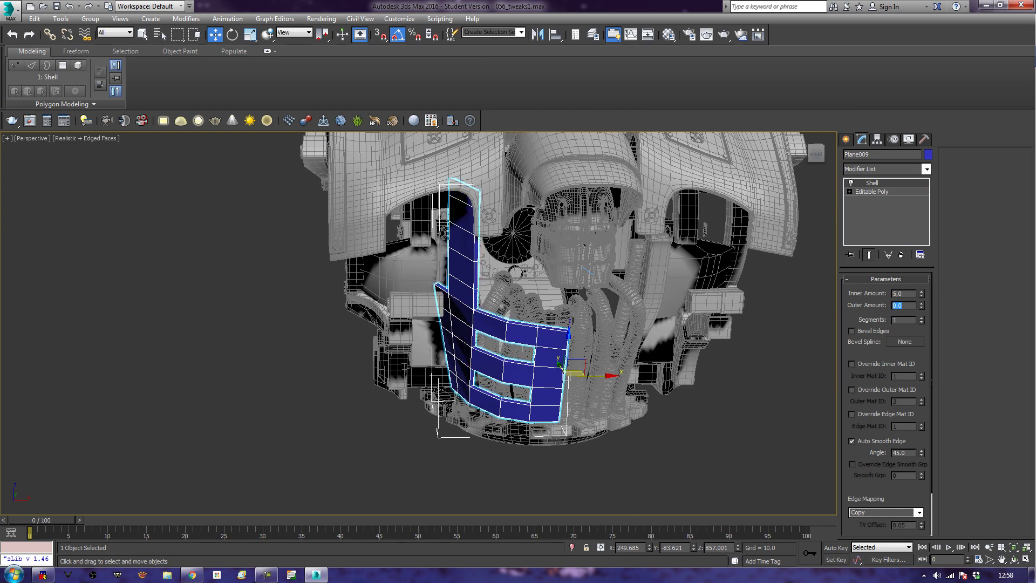
middle_click_drag(529, 378, 577, 302, "alt")
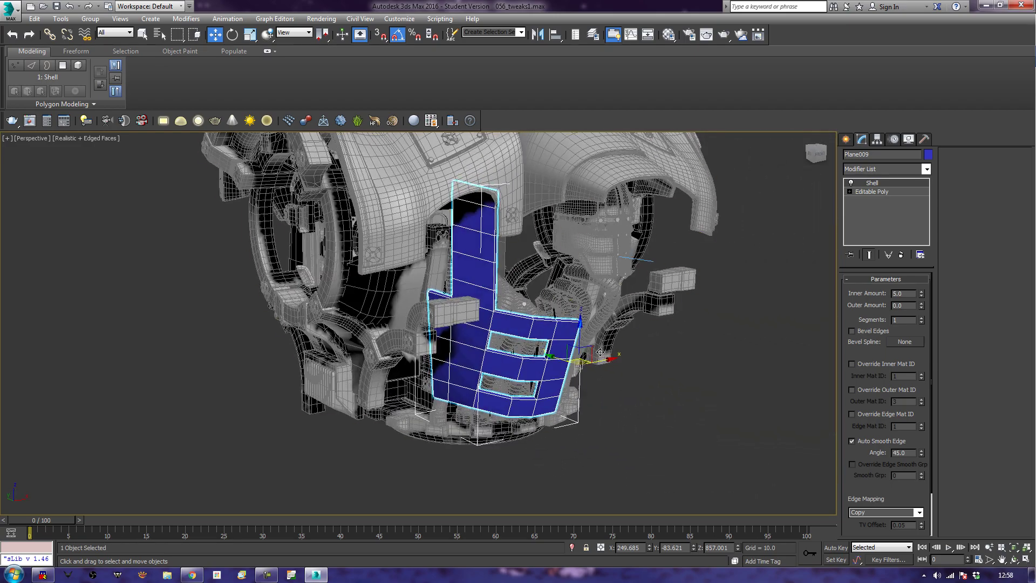
left_click(581, 293)
middle_click_drag(753, 273, 688, 354, "alt")
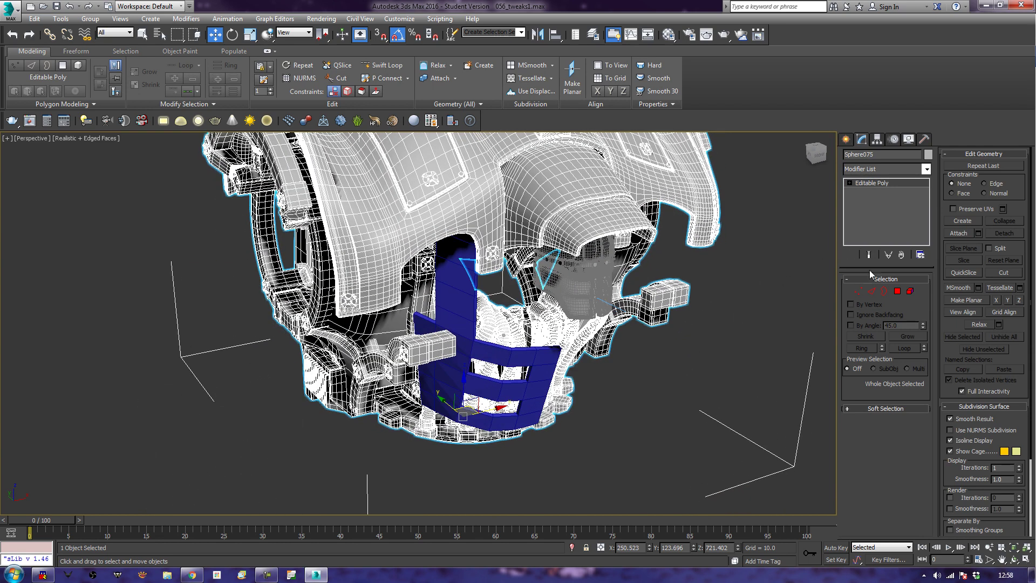
left_click(898, 292)
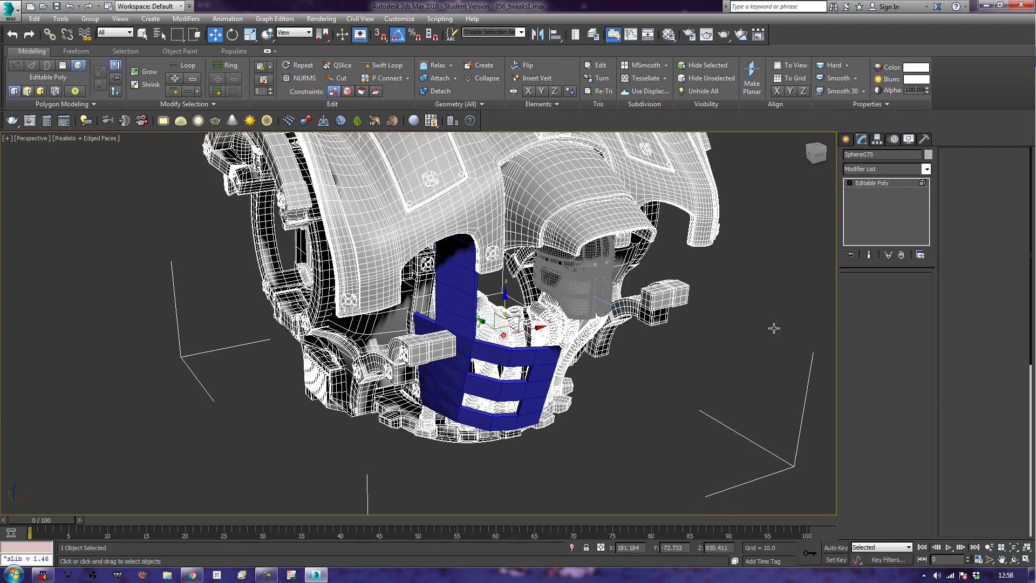
left_click(716, 294)
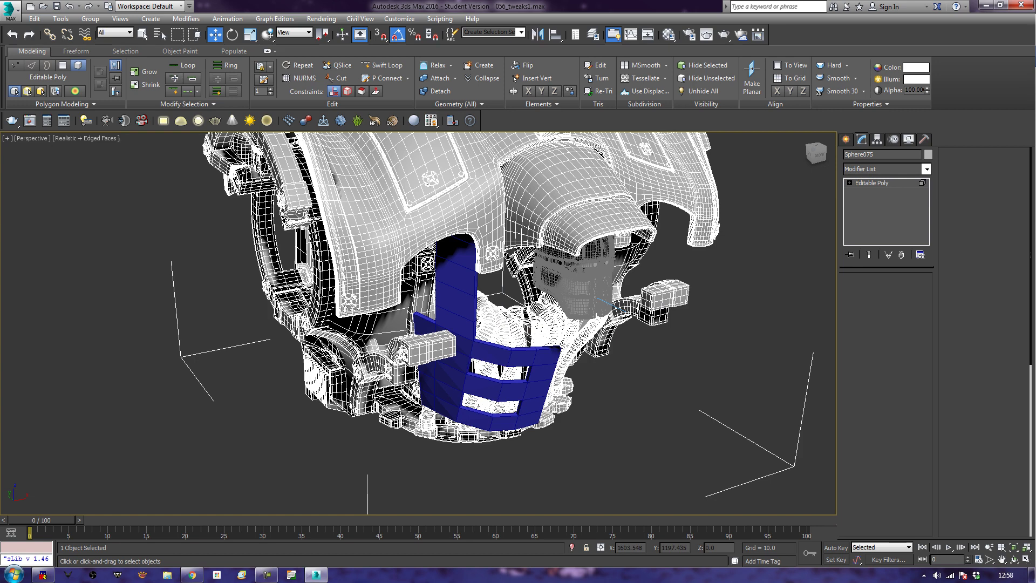
key("5")
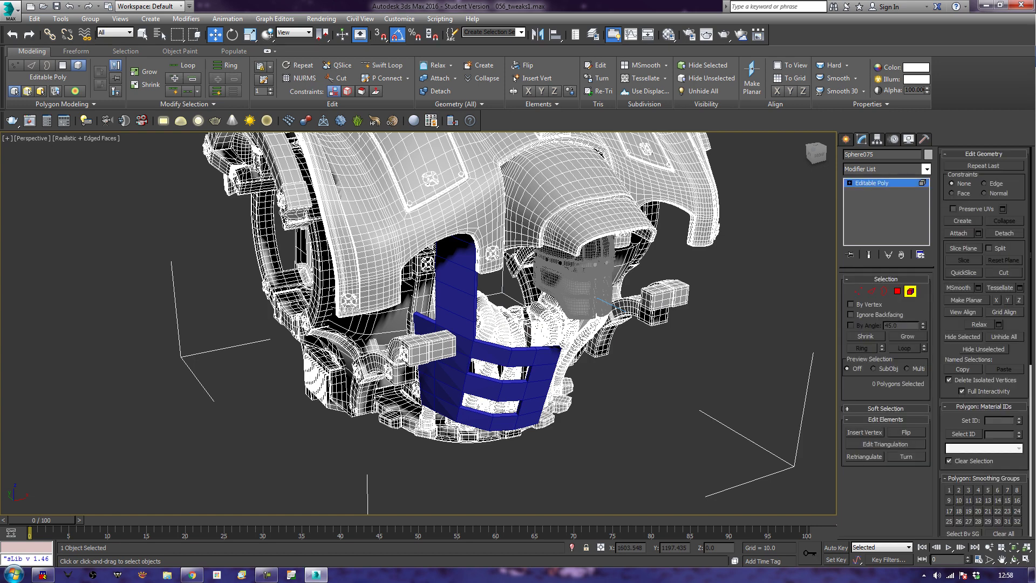
left_click(909, 292)
Convert the plate with its Shell thickness to an Editable Poly.
middle_click_drag(699, 429, 586, 401, "alt")
middle_click_drag(478, 384, 548, 386)
middle_click_drag(379, 358, 473, 337)
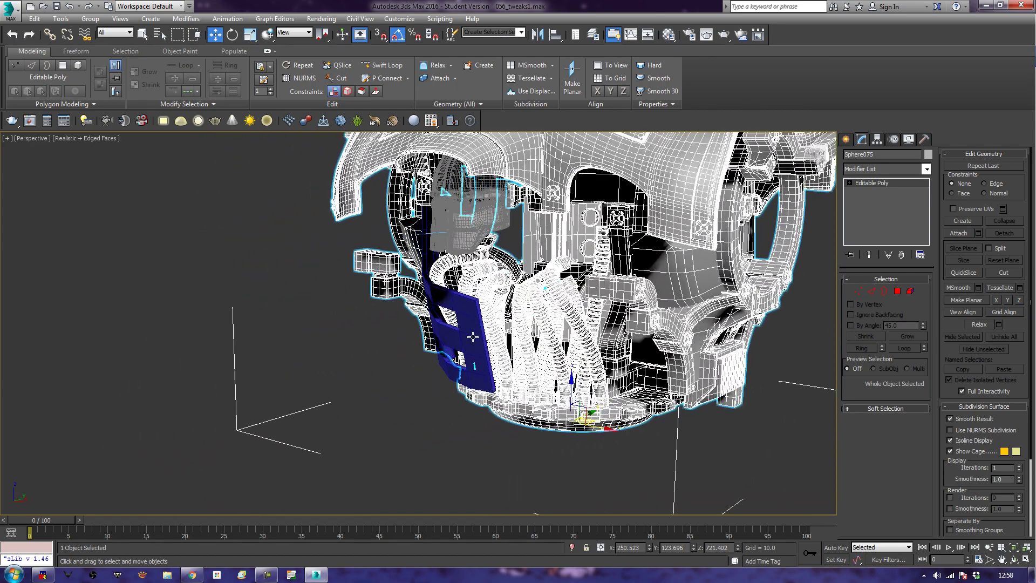
scroll(473, 337, "up", 4)
left_click(471, 335)
right_click(473, 331)
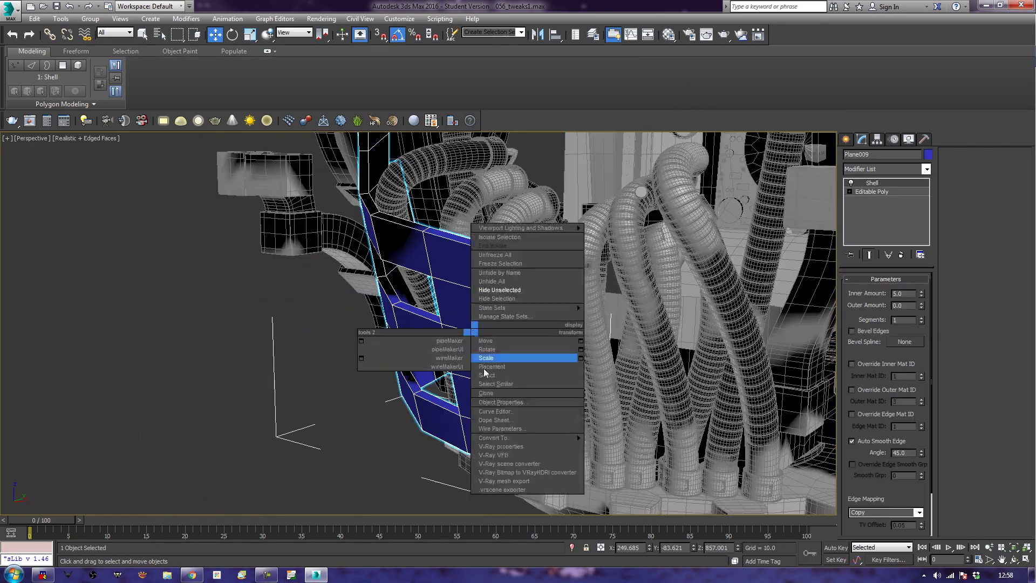
mouse_move(535, 437)
left_click(626, 447)
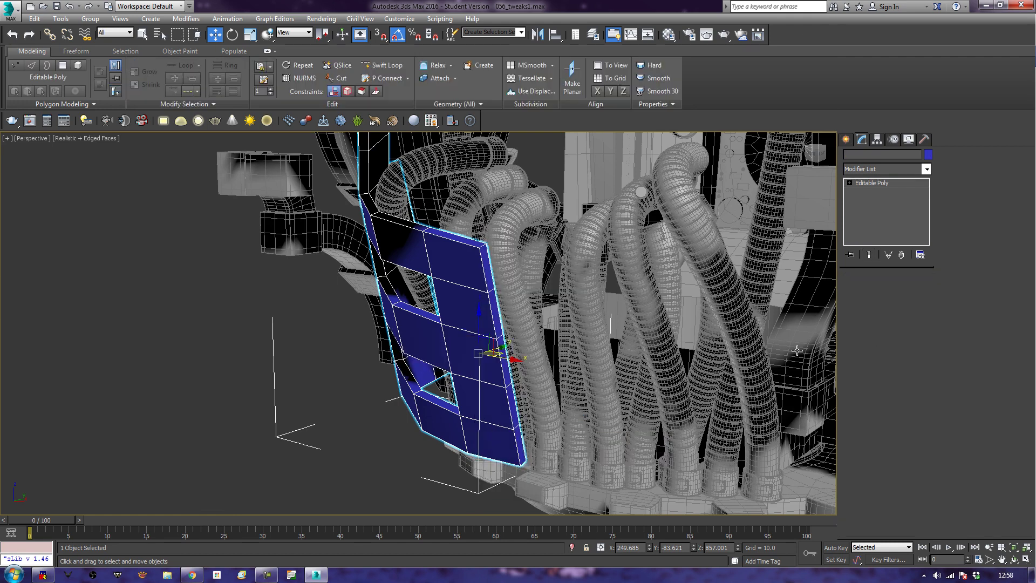
Delete the five narrow thickness polygons along the plate's centre edge so the mirrored half can join there.
left_click(897, 292)
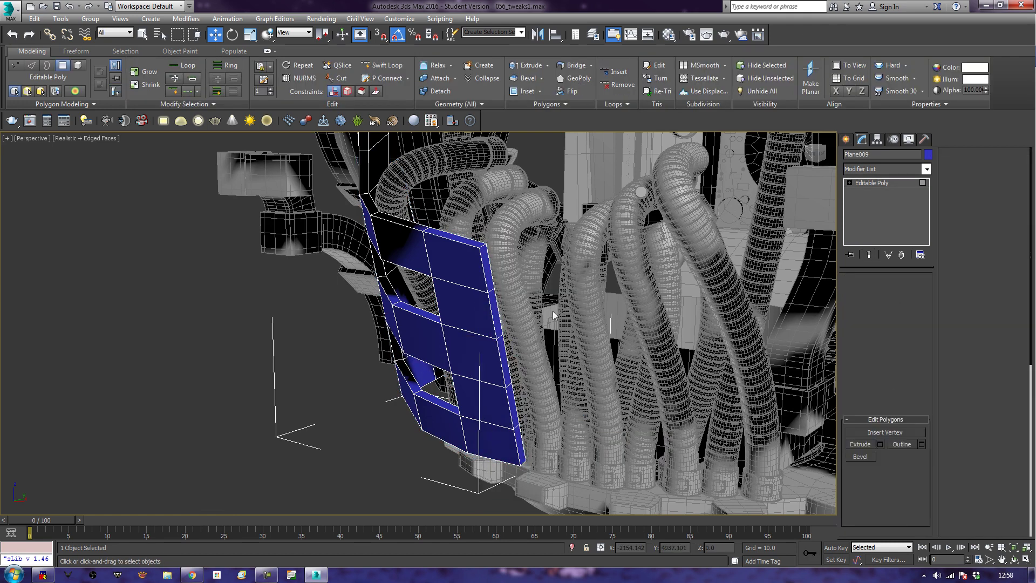
left_click(490, 274)
left_click(495, 316, "ctrl")
left_click(502, 344, "ctrl")
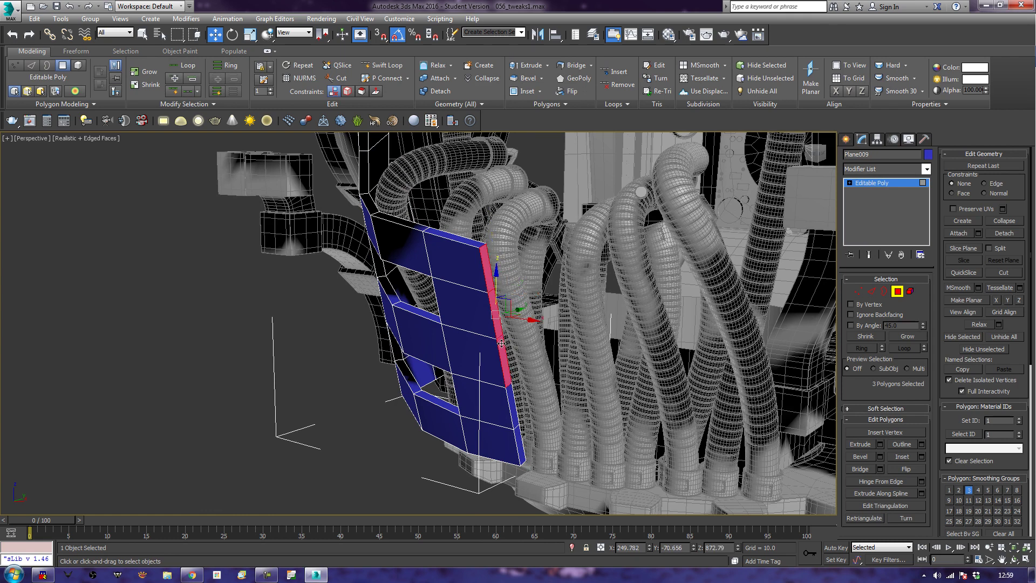
left_click(510, 404, "ctrl")
left_click(520, 441, "ctrl")
key("Delete")
middle_click_drag(483, 422, 532, 410, "alt")
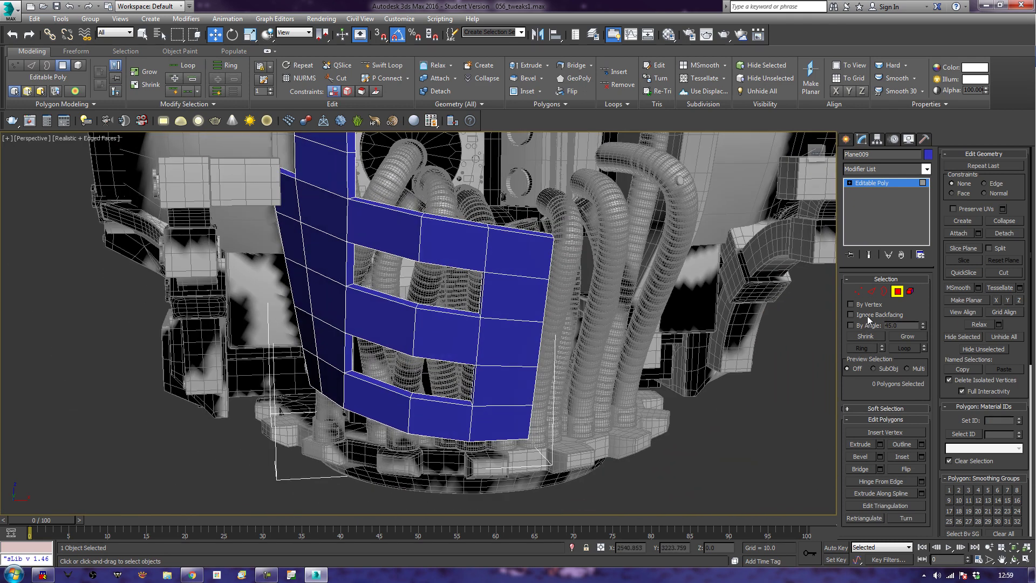
left_click(895, 293)
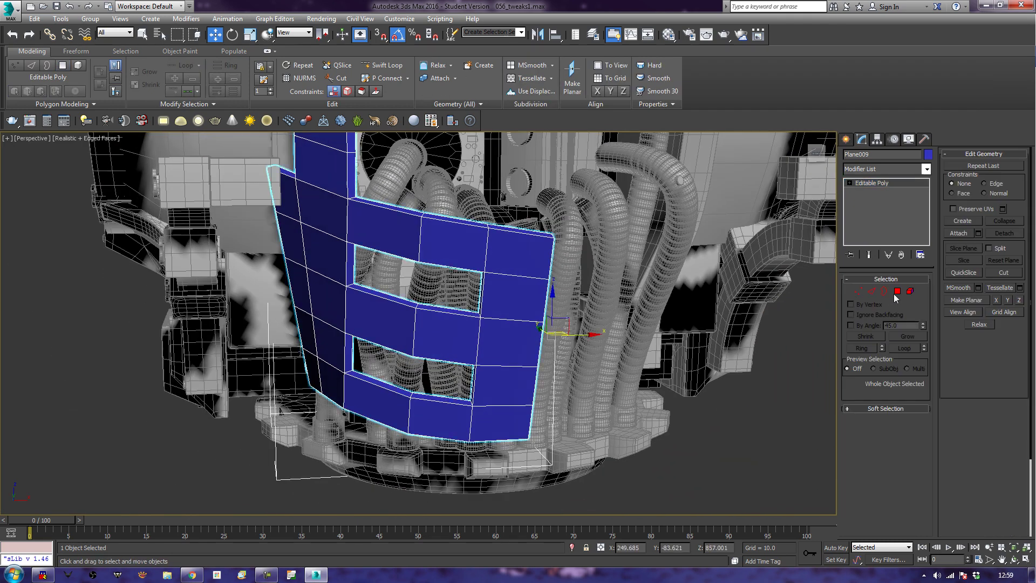
Apply a Symmetry modifier to the plate across the X axis with Flip enabled.
left_click(911, 171)
key("s")
key("s")
key("s")
key("s")
key("s")
key("s")
key("s")
key("s")
key("s")
key("s")
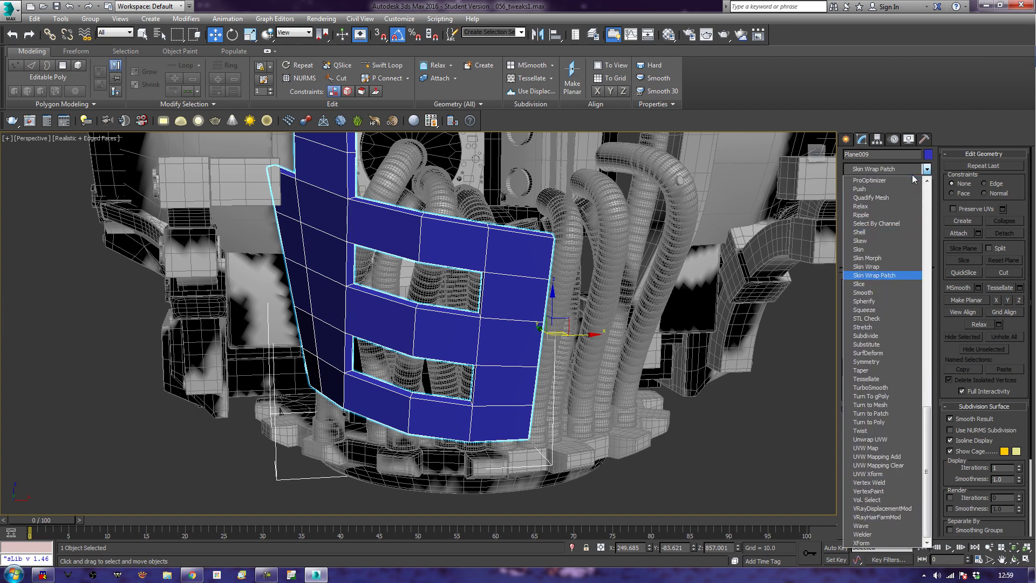
key("s")
key("s")
key("s")
key("s")
key("s")
key("s")
key("s")
key("s")
key("s")
key("s")
key("Return")
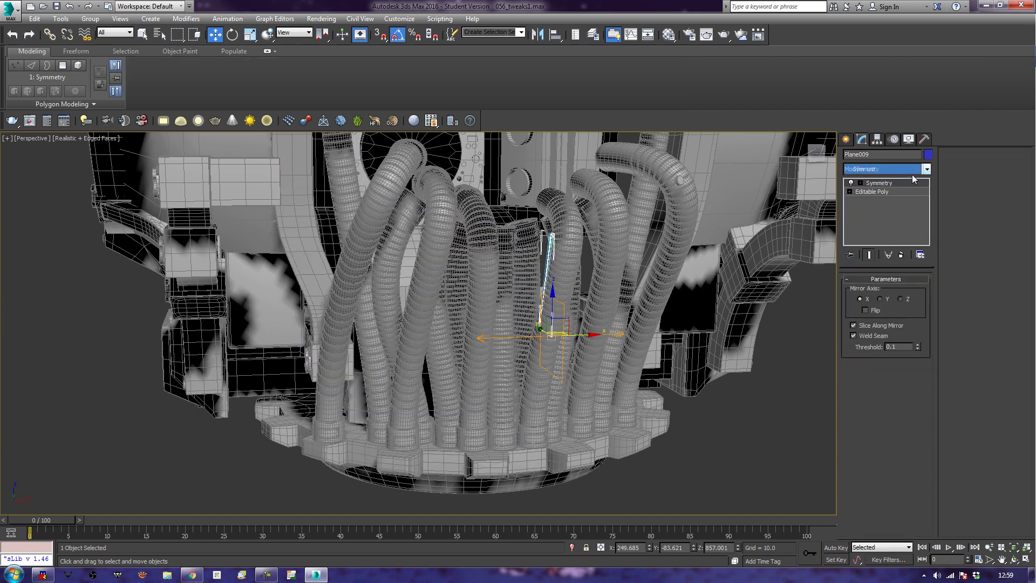
left_click(866, 310)
Reposition the vertices along the plate's lower outer corner in the base Editable Poly, and return to the Symmetry modifier.
scroll(487, 338, "up", 4)
middle_click_drag(487, 338, 278, 279, "alt")
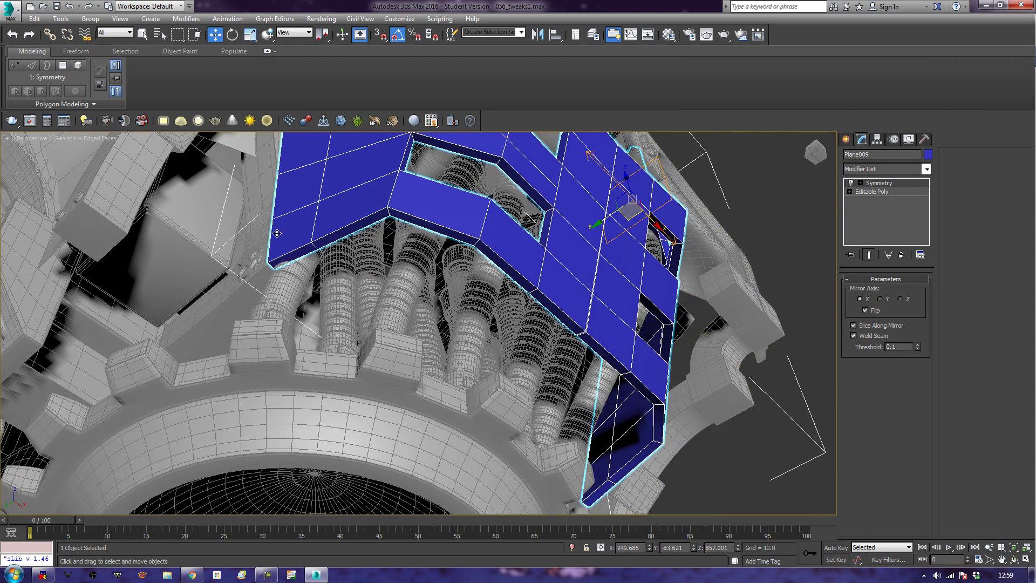
middle_click_drag(331, 242, 356, 253, "alt")
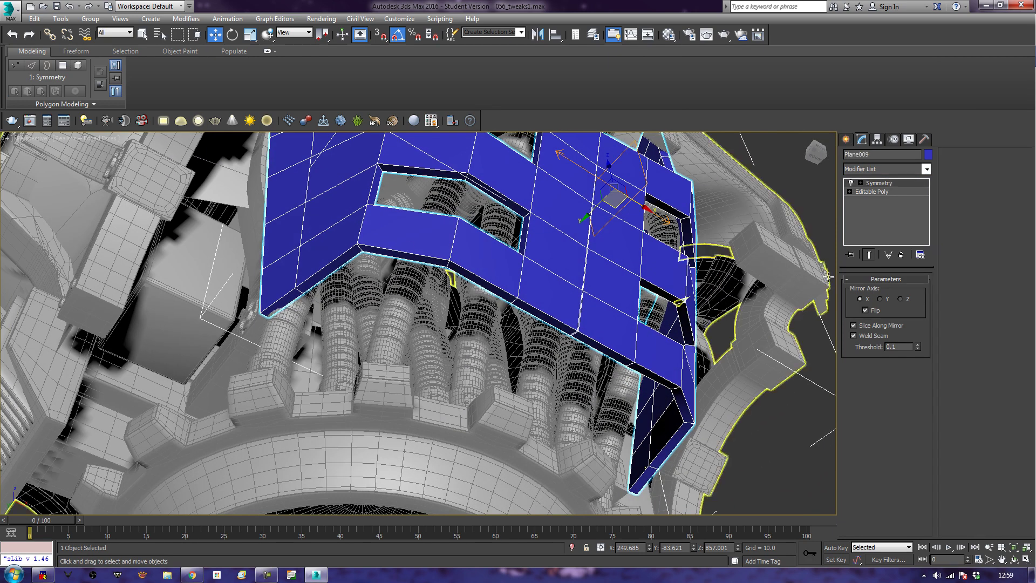
left_click(867, 193)
left_click(859, 292)
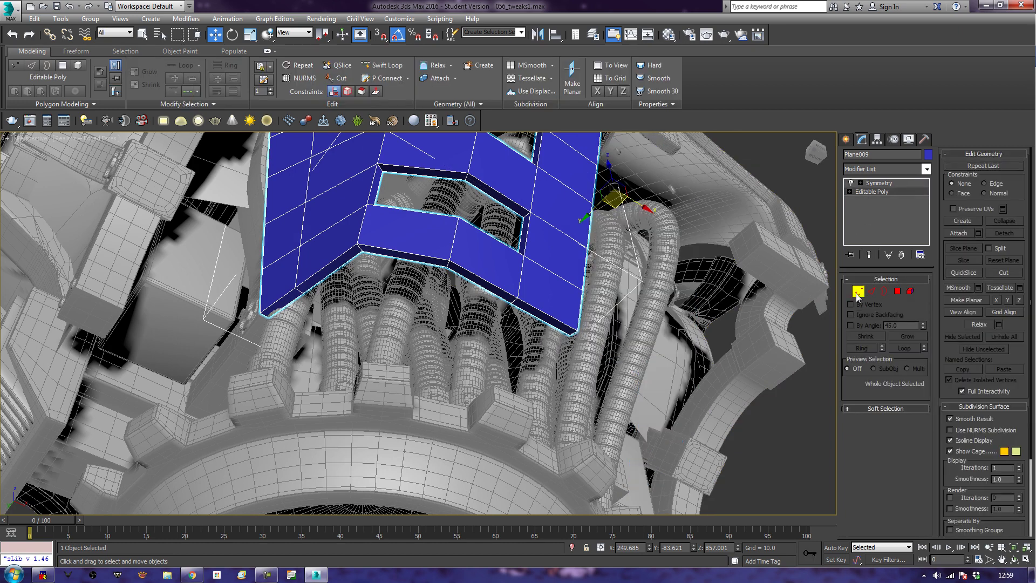
left_click(265, 312)
left_click_drag(303, 333, 300, 333)
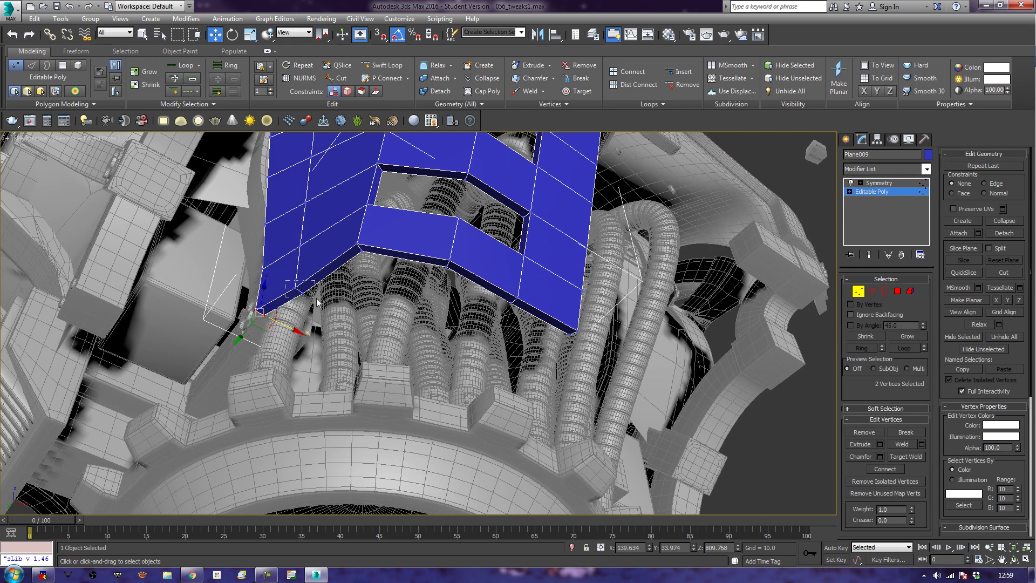
left_click_drag(320, 300, 318, 305)
middle_click_drag(364, 365, 436, 436, "alt")
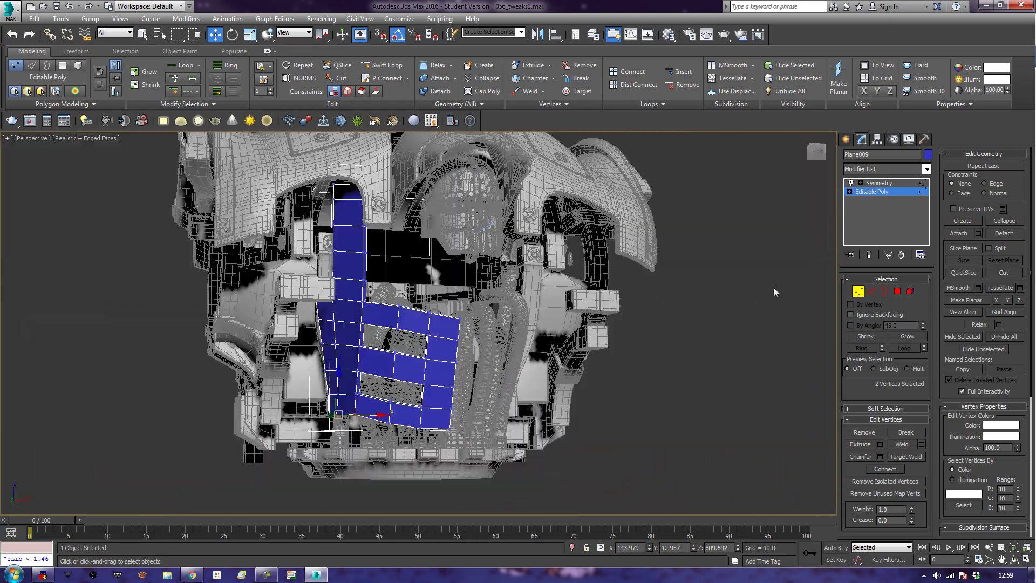
left_click(859, 291)
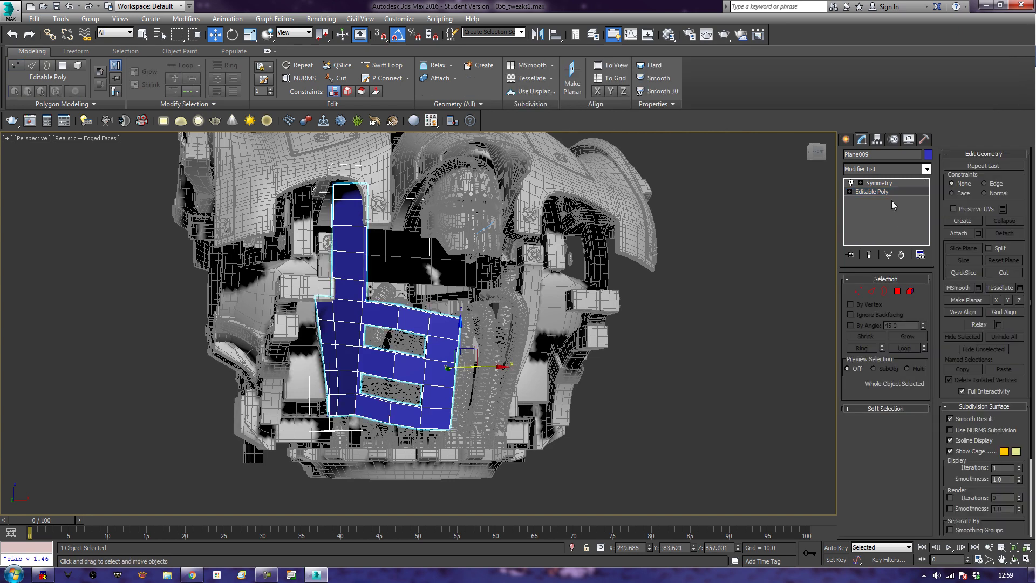
left_click(891, 184)
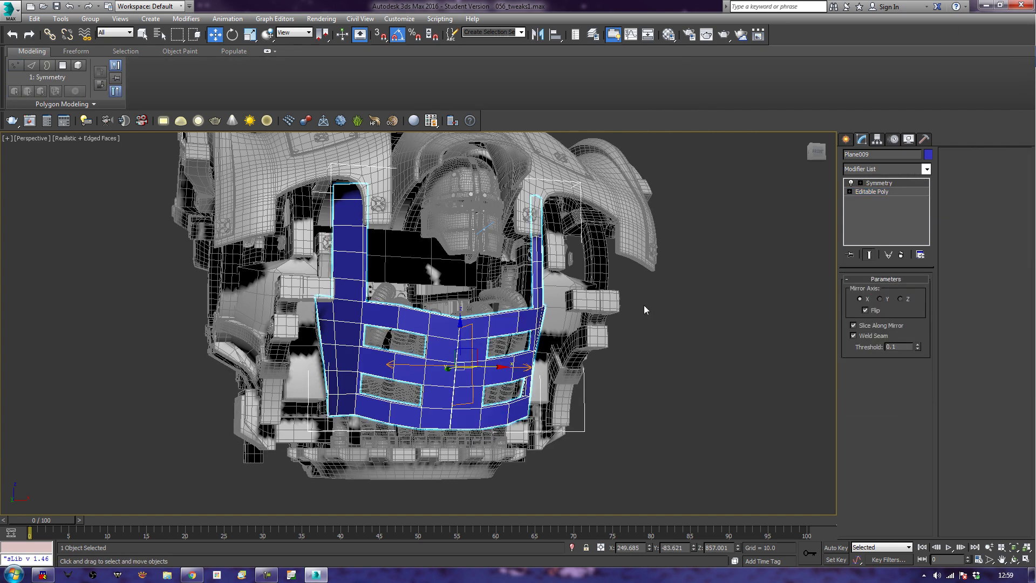
Raise the Symmetry modifier's weld threshold to 1.14 to close the plate's centre seam.
left_click(665, 294)
middle_click_drag(652, 347, 718, 325, "alt")
middle_click_drag(695, 279, 612, 322, "alt")
scroll(612, 322, "up", 6)
middle_click_drag(306, 398, 683, 361)
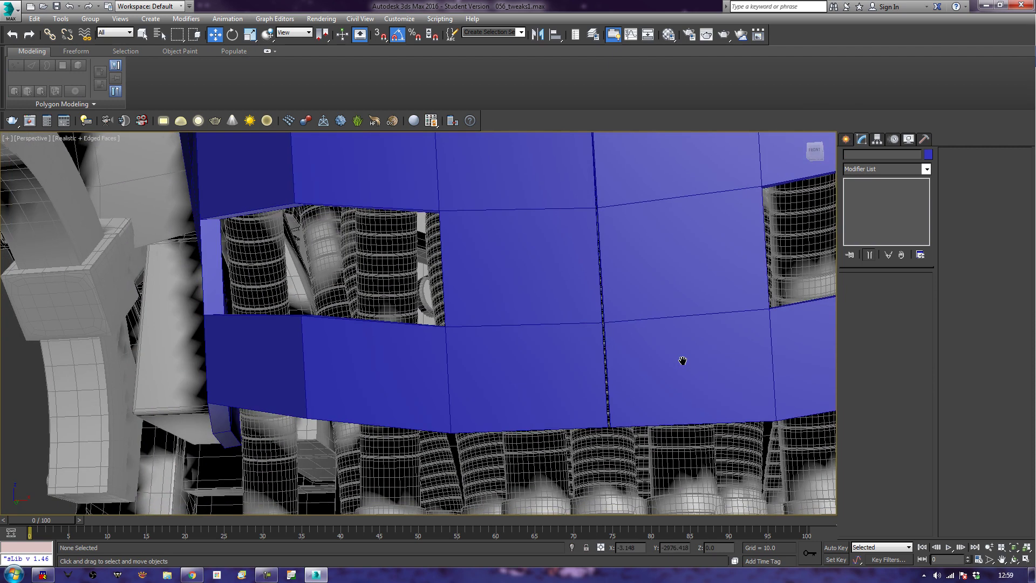
middle_click_drag(704, 257, 680, 403)
scroll(639, 370, "down", 5)
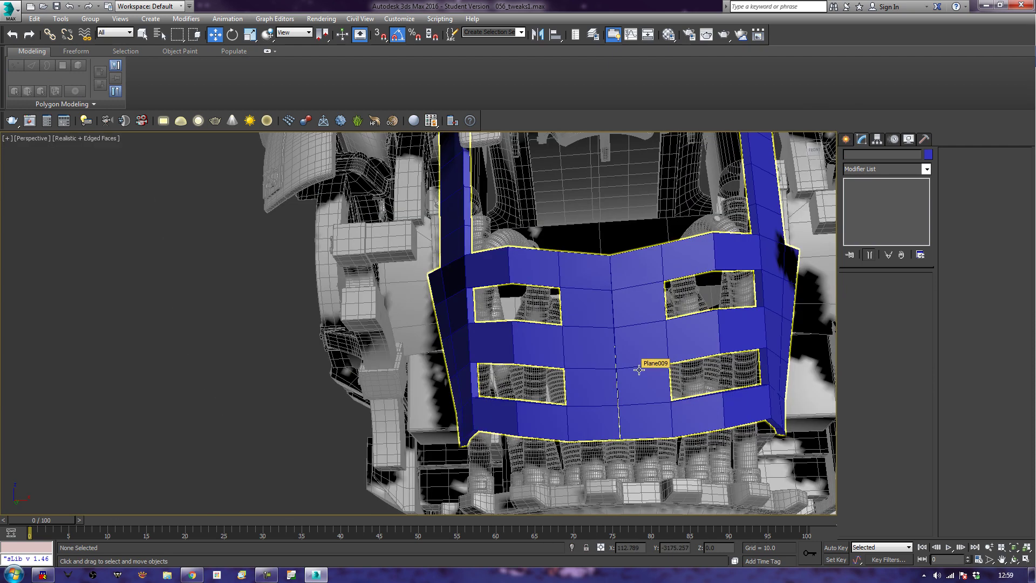
scroll(644, 348, "up", 3)
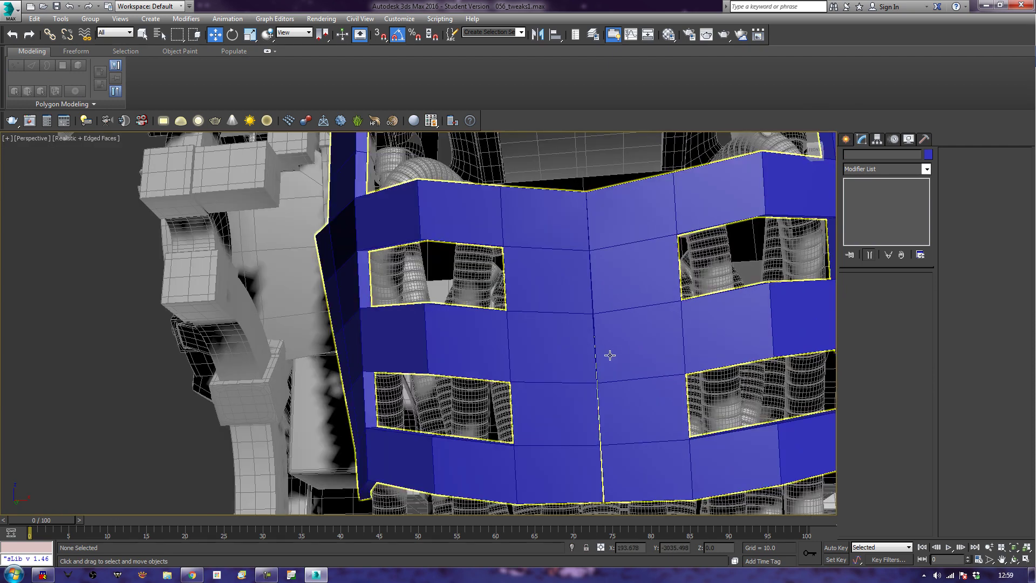
left_click(562, 365)
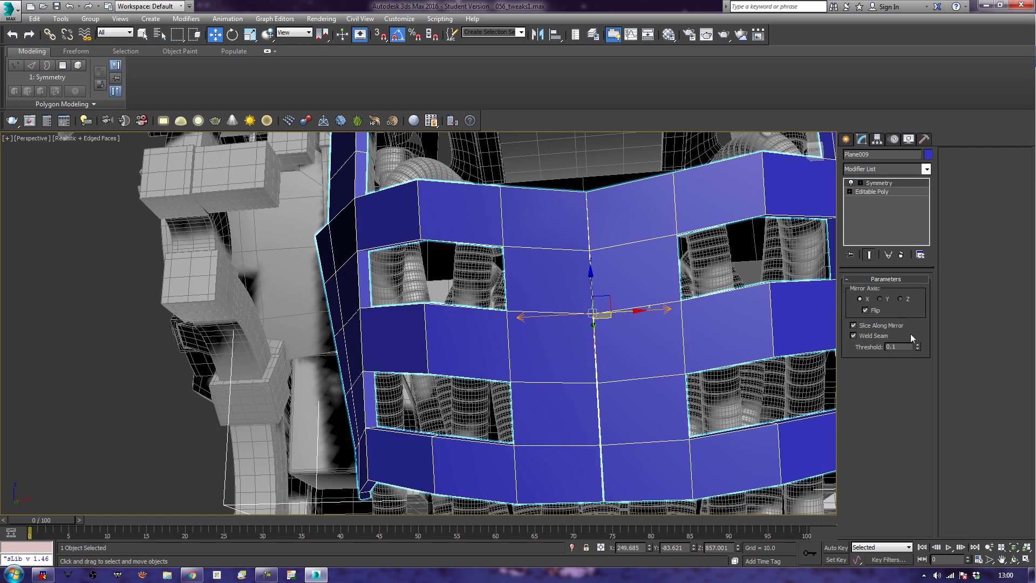
left_click_drag(917, 347, 919, 328)
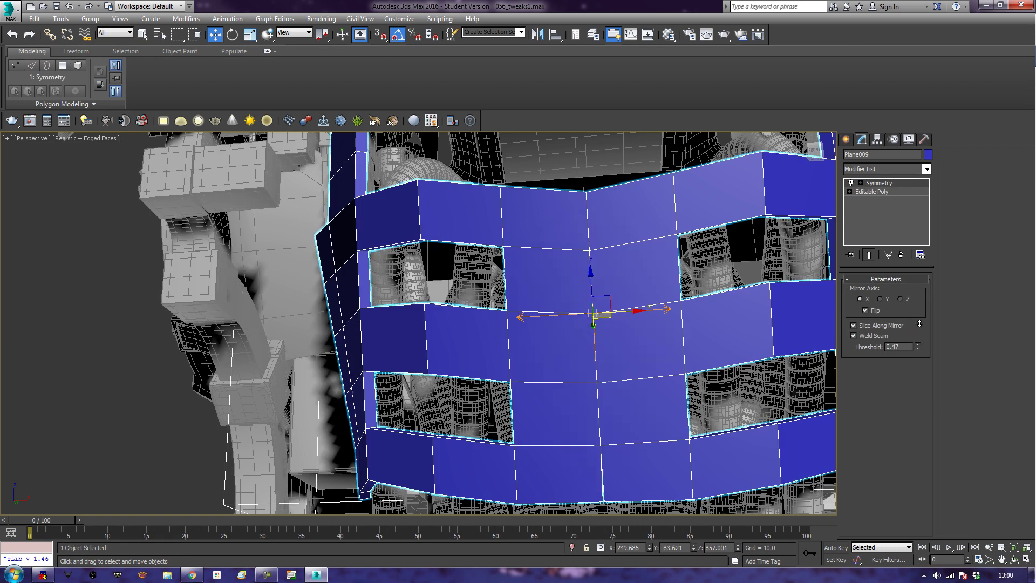
middle_click_drag(584, 333, 608, 368, "alt")
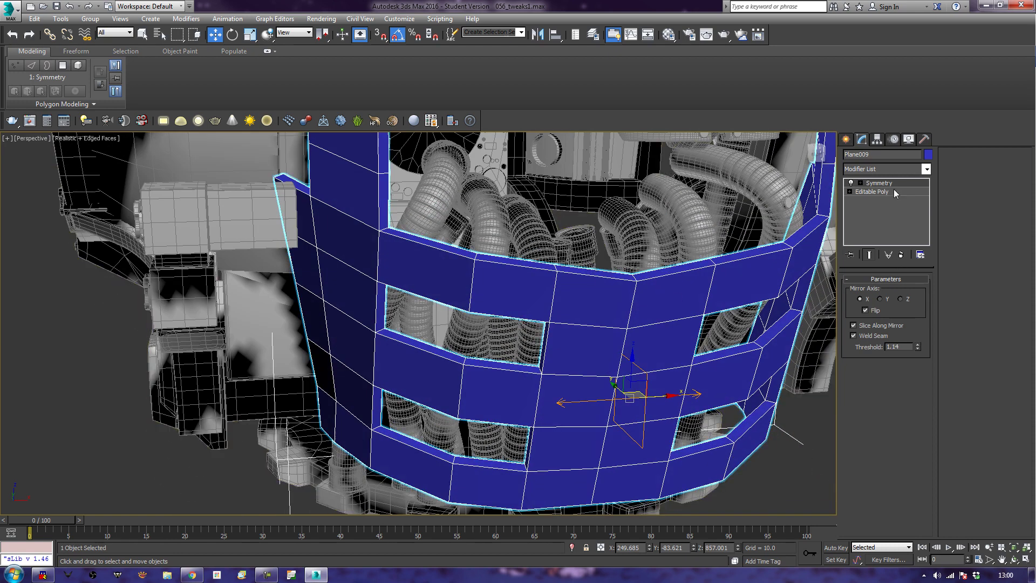
Try an OpenSubdiv modifier on the mirrored plate to preview its smoothed shape, and undo it.
left_click(897, 171)
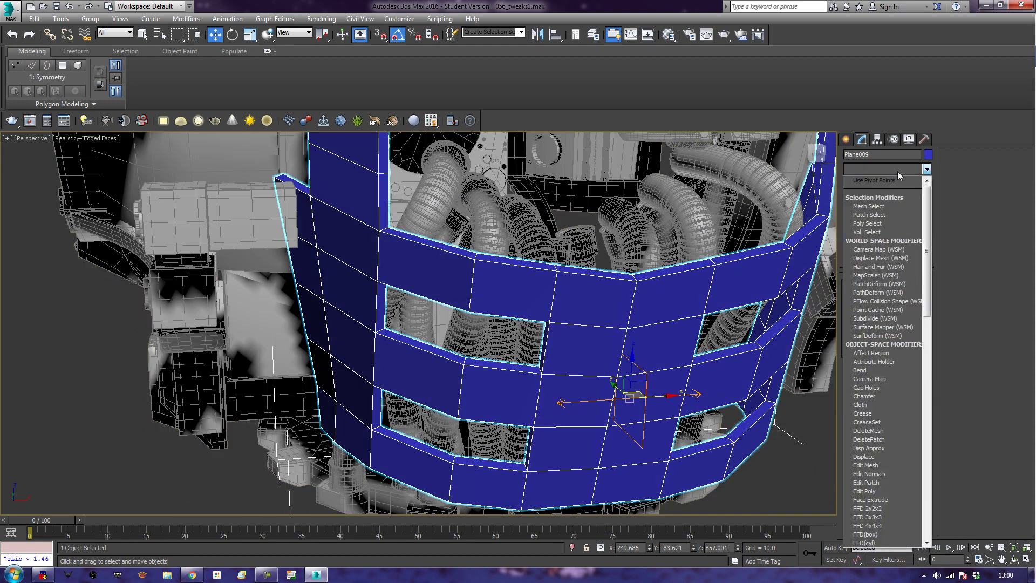
key("o")
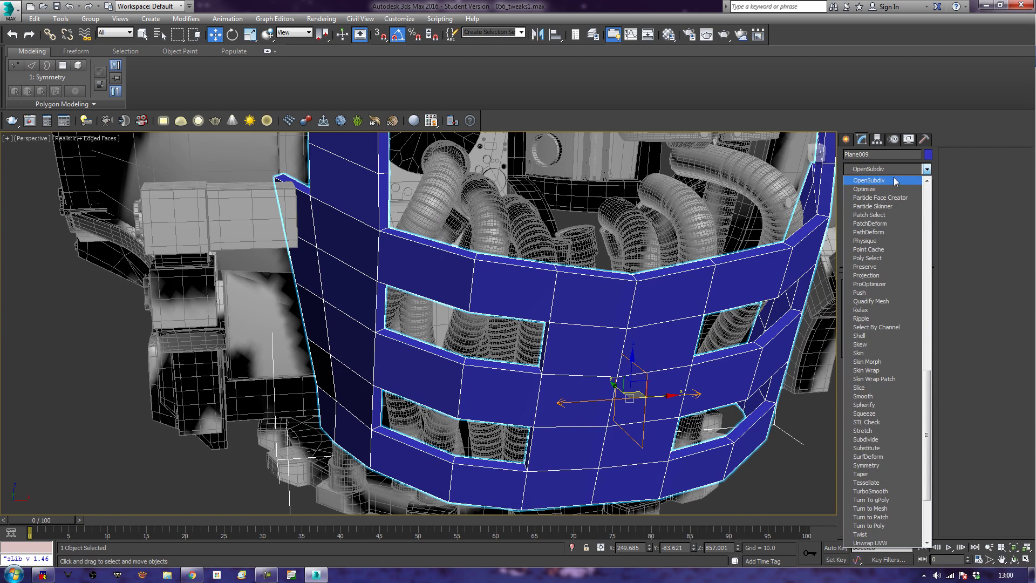
left_click(899, 180)
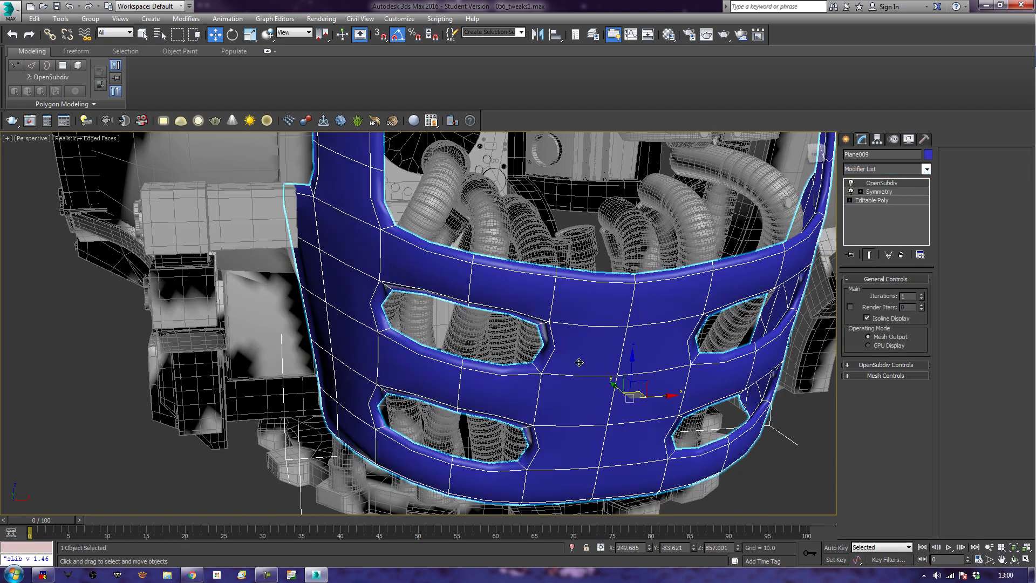
middle_click_drag(630, 398, 637, 367, "alt")
scroll(595, 413, "down", 6)
mouse_move(595, 413)
middle_mouse_down("alt")
mouse_move(654, 411)
mouse_move(598, 401)
mouse_move(599, 427)
mouse_move(648, 416)
mouse_move(605, 410)
mouse_move(643, 413)
mouse_move(621, 437)
mouse_move(529, 402)
mouse_move(614, 408)
middle_mouse_up("alt")
key("ctrl+z")
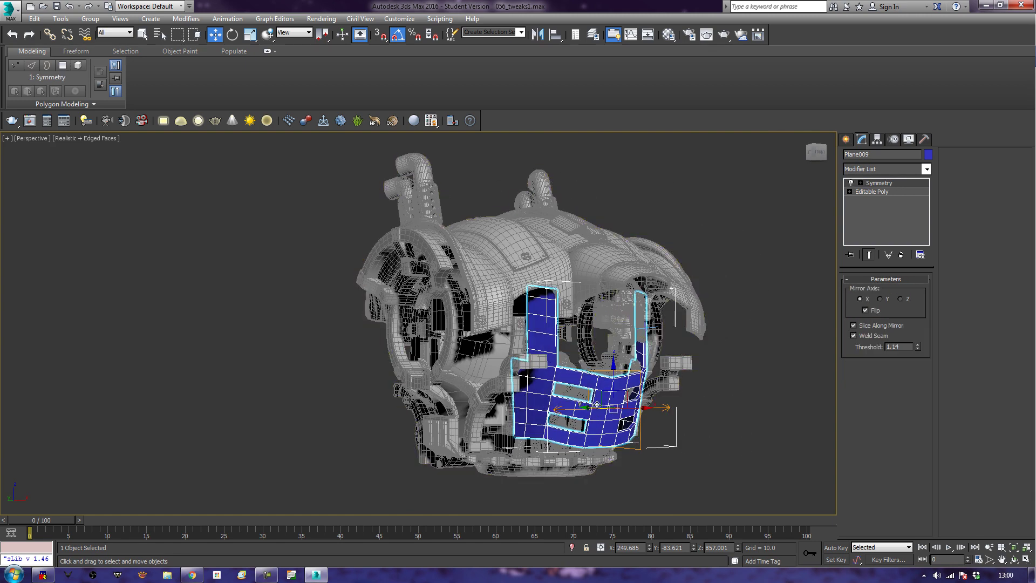
Collapse the mirrored plate and its Symmetry modifier into a single Editable Poly.
right_click(601, 405)
mouse_move(647, 511)
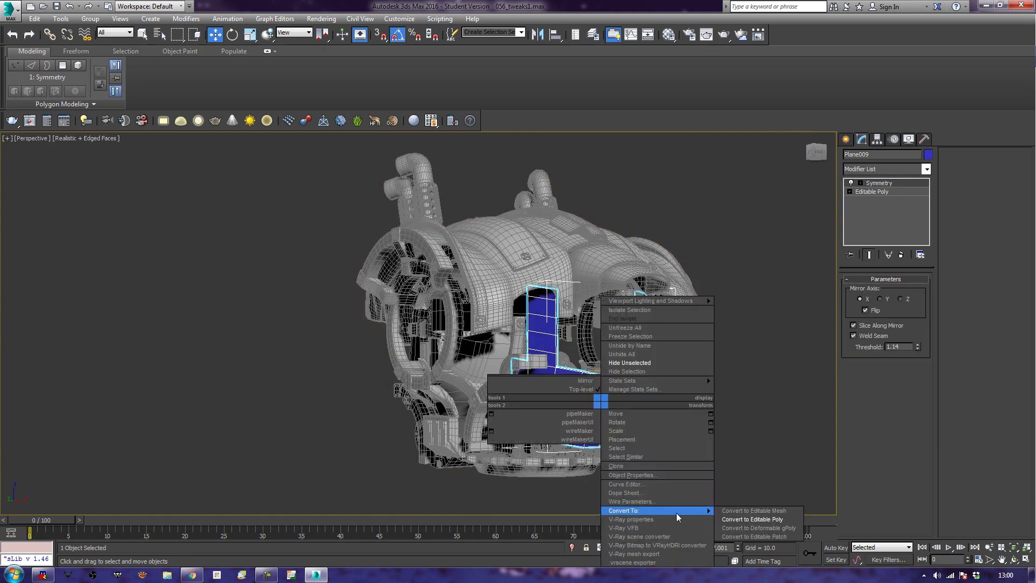
left_click(749, 519)
Isolate the full jaw plate to examine its shape from the front, and bring the rest of the robot back.
middle_click_drag(659, 423, 664, 431, "alt")
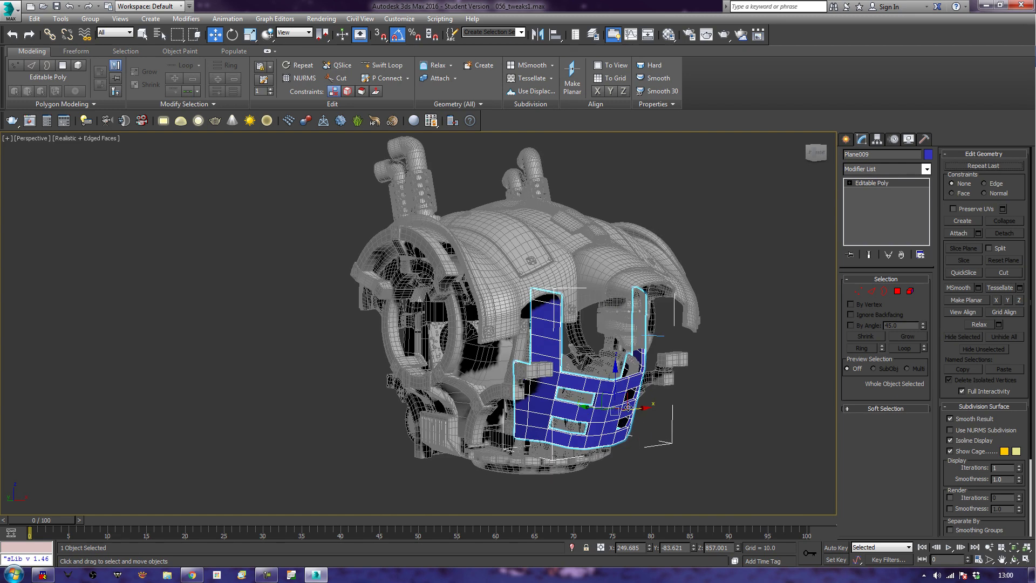
right_click(610, 397)
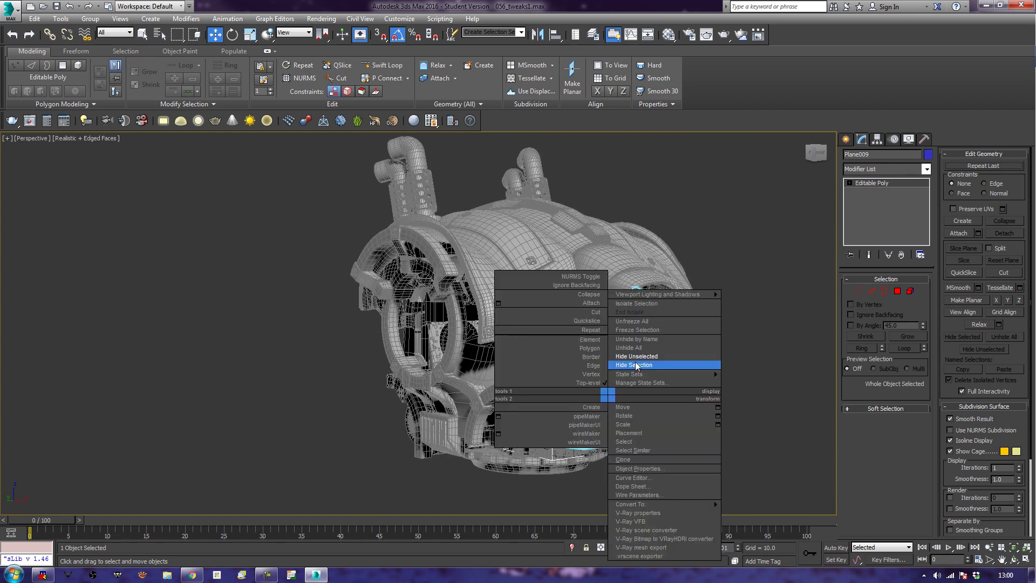
left_click(652, 304)
middle_click_drag(642, 393, 639, 363, "alt")
scroll(640, 362, "down", 4)
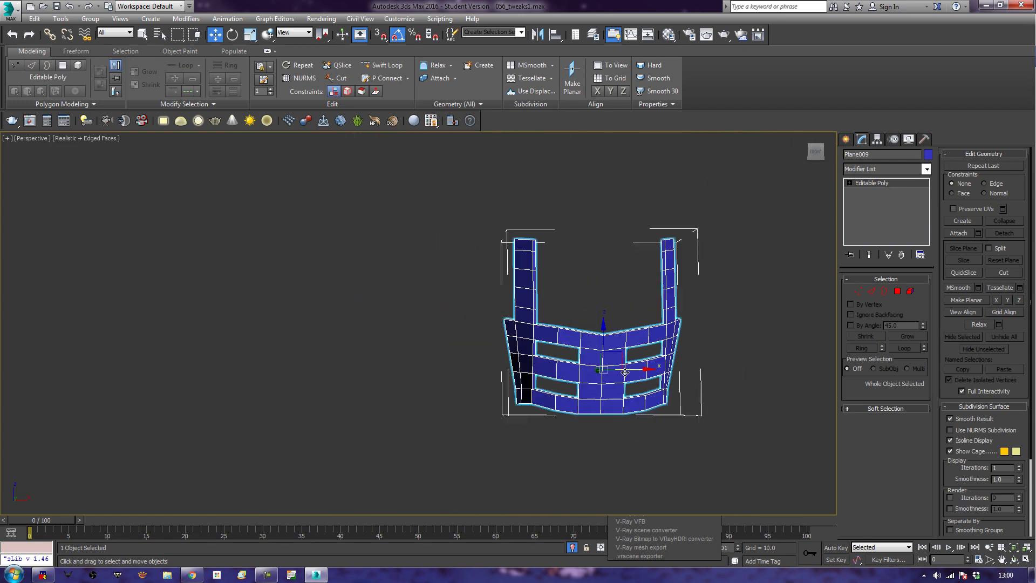
scroll(644, 357, "up", 2)
key("alt+q")
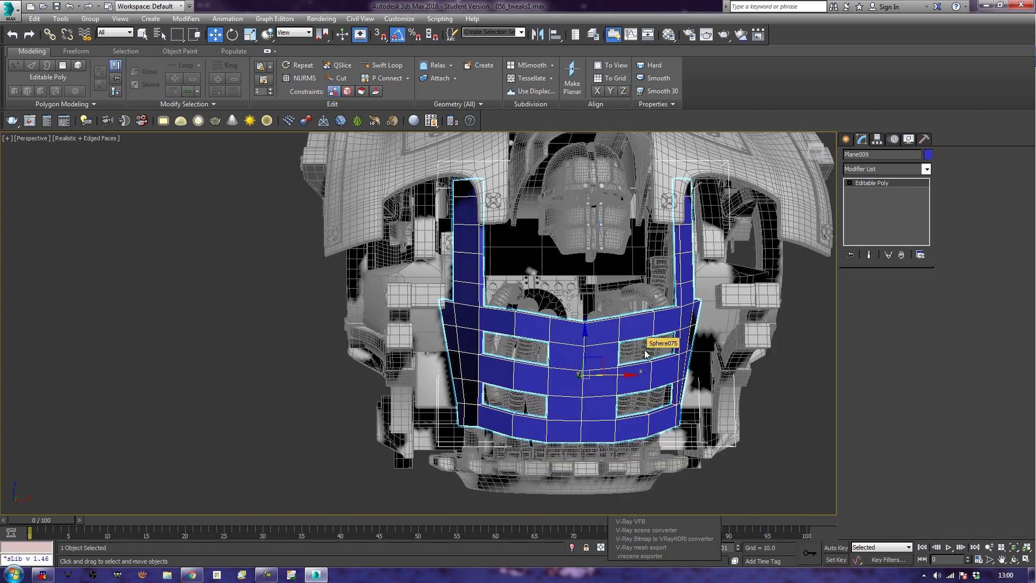
Return the plate to its unmirrored half by undoing the collapse and removing the Symmetry modifier, and isolate it.
key("ctrl+z")
left_click(901, 255)
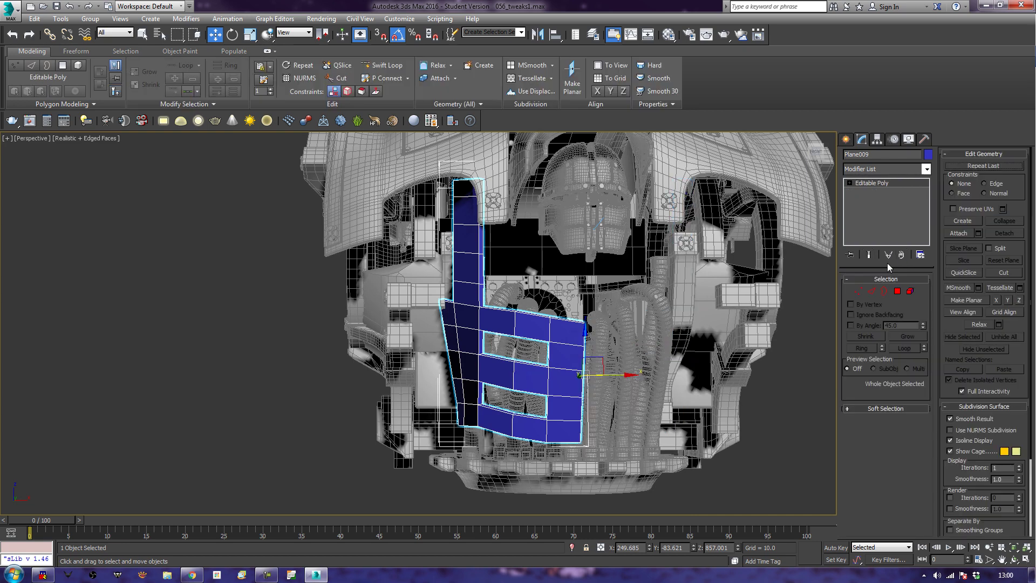
middle_click_drag(642, 372, 663, 360, "alt")
right_click(580, 346)
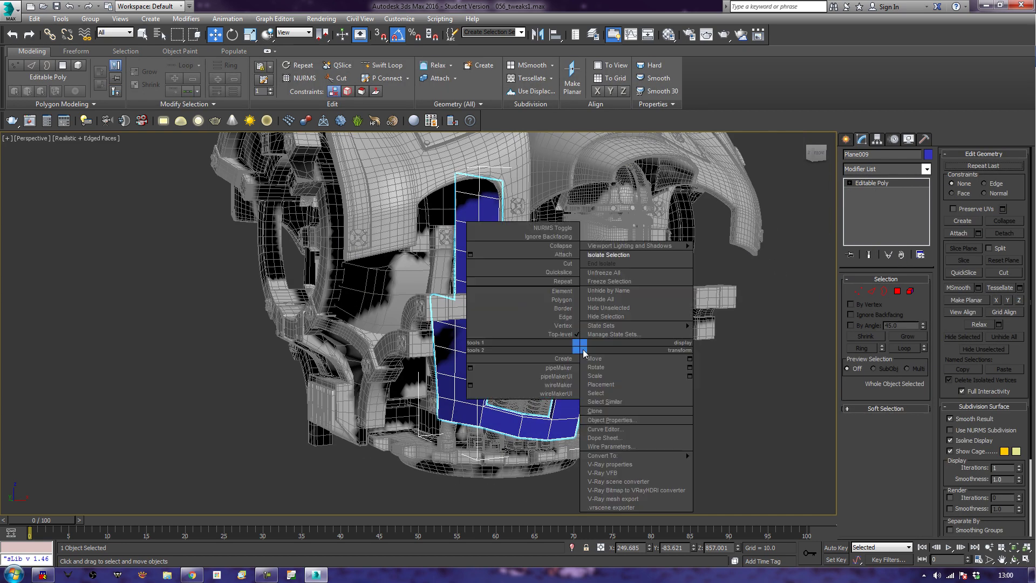
mouse_move(677, 459)
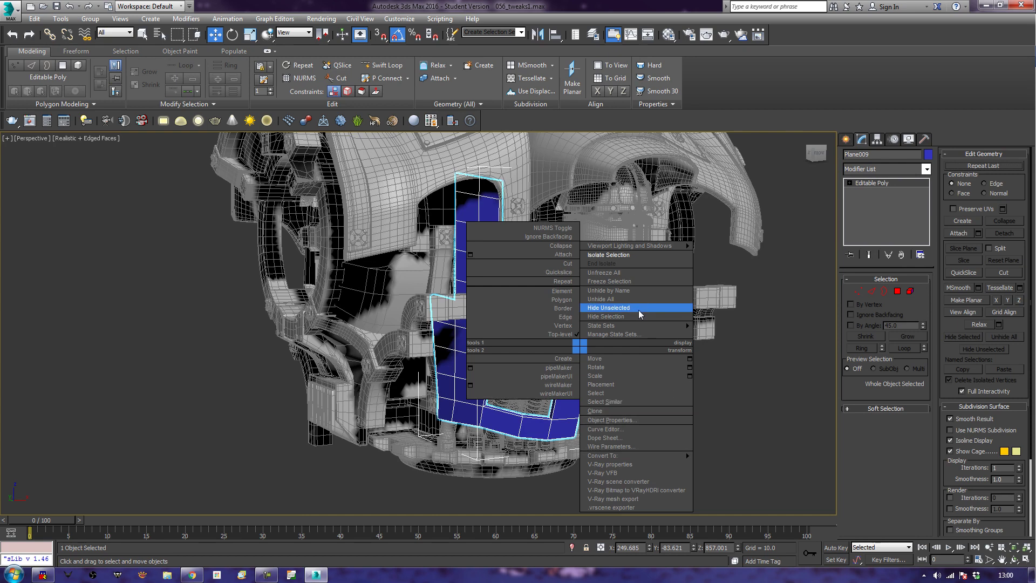
left_click(640, 255)
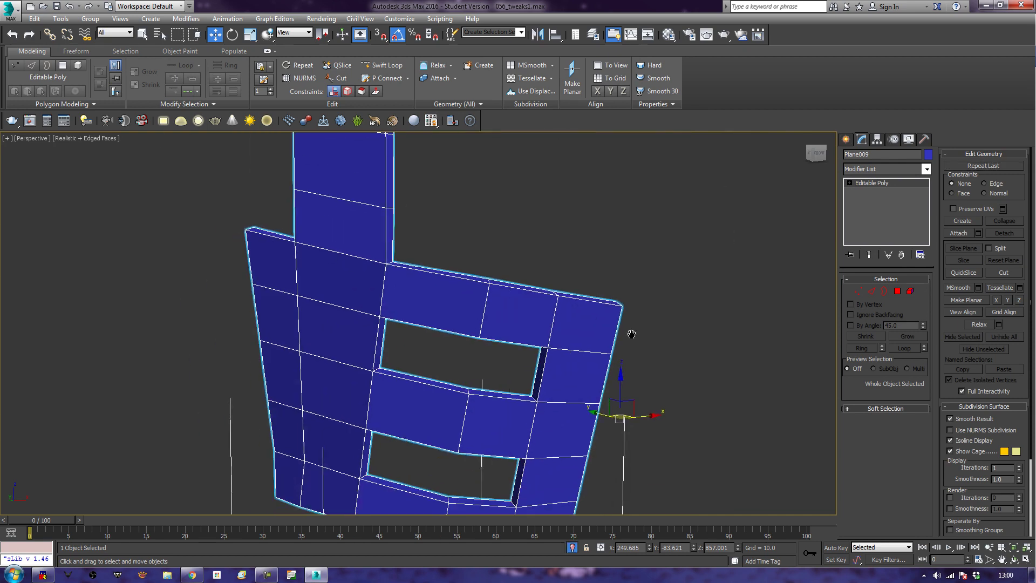
middle_click_drag(603, 354, 605, 350, "alt")
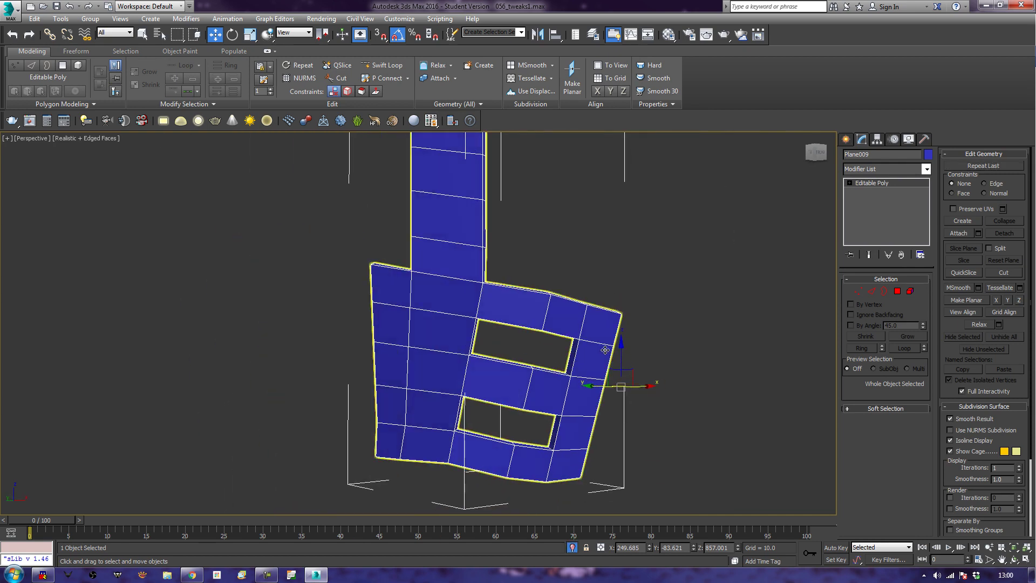
Insert a Swift Loop support edge close to the inner side of the half plate's upright arm.
left_click(382, 65)
middle_click_drag(407, 508, 529, 464, "alt")
scroll(531, 366, "up", 5)
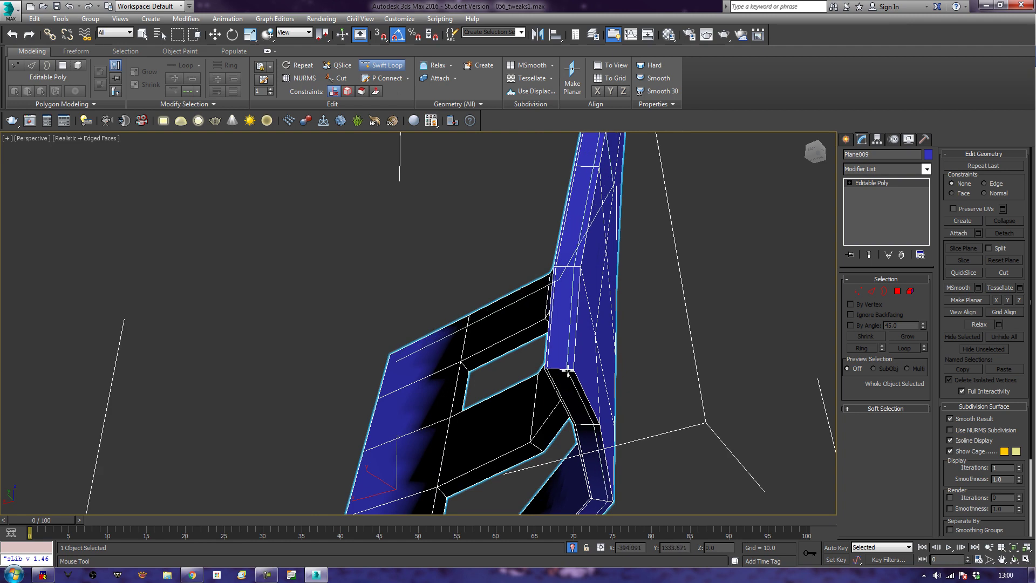
scroll(573, 371, "down", 5)
middle_click_drag(622, 323, 552, 374, "alt")
middle_click_drag(496, 391, 550, 248)
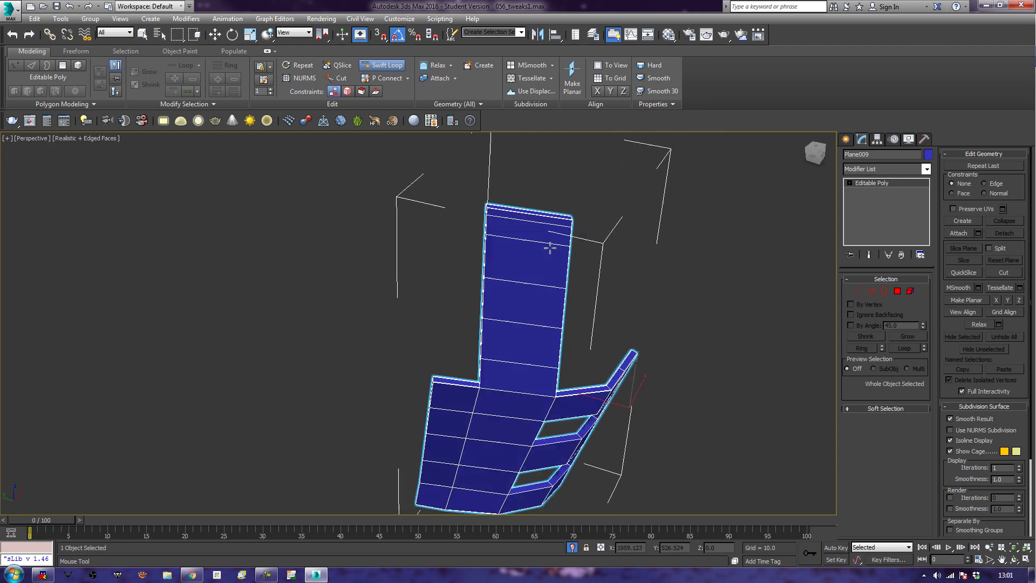
left_click(571, 217)
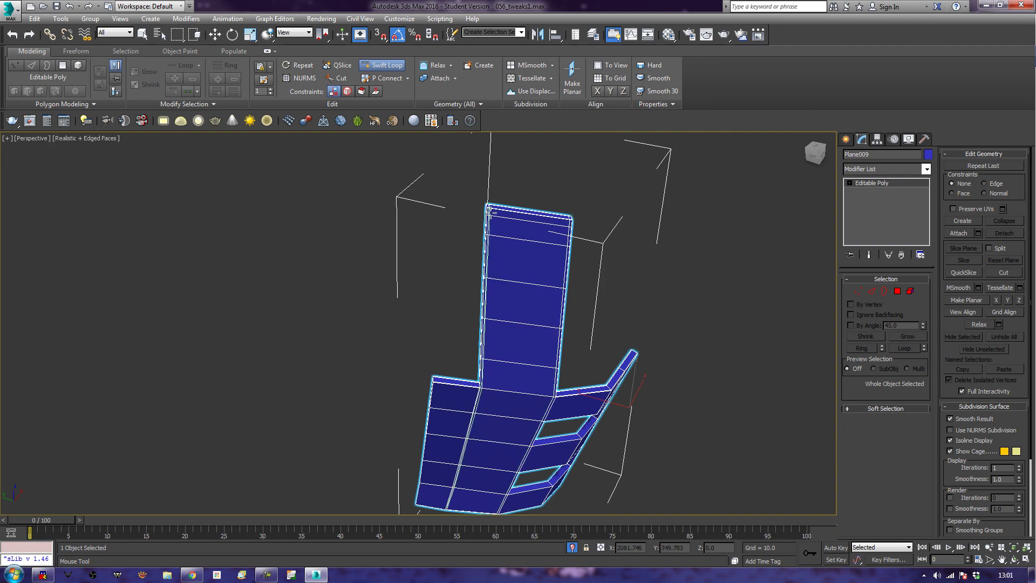
Insert support loops beside the upright arm's outer side and along the lower plate's outer and upper edges.
mouse_move(515, 364)
middle_mouse_down()
mouse_move(502, 319)
mouse_move(478, 398)
mouse_move(499, 367)
middle_mouse_up()
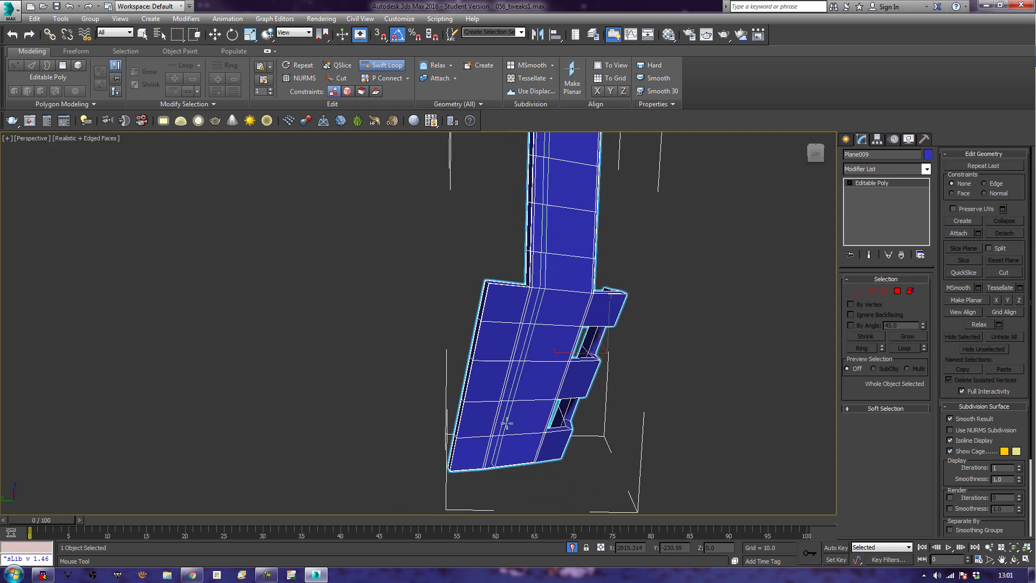
left_click(511, 341)
middle_click_drag(458, 357, 506, 351, "alt")
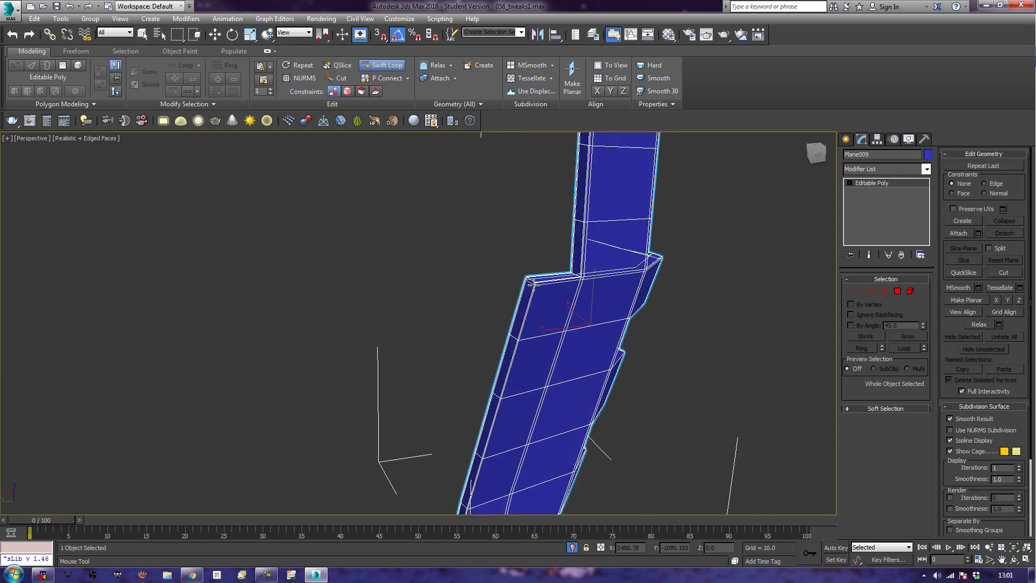
middle_click_drag(532, 286, 495, 337, "alt")
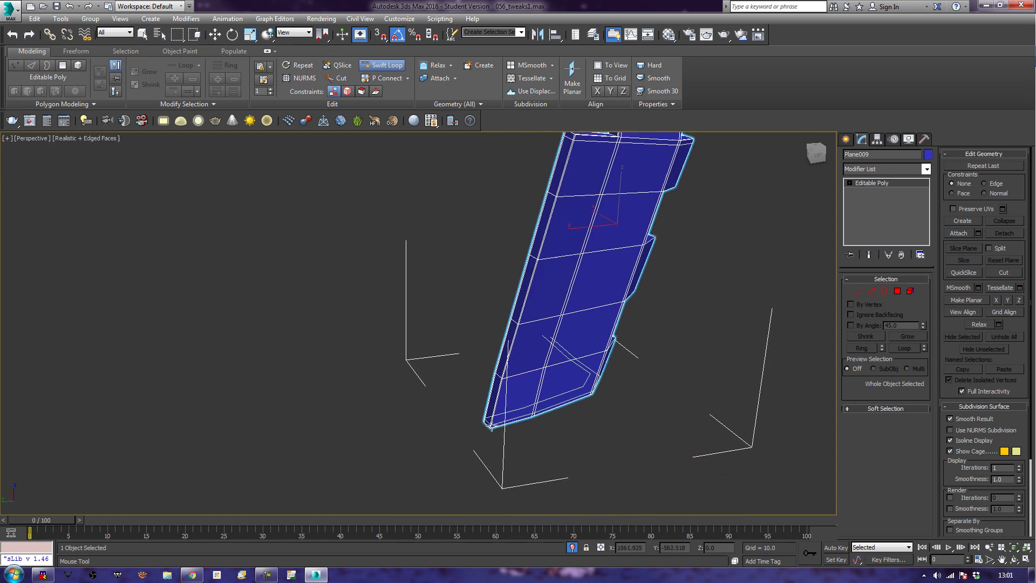
Insert a support loop close to the half plate's lower edge.
middle_click_drag(620, 406, 490, 388, "alt")
scroll(490, 388, "up", 4)
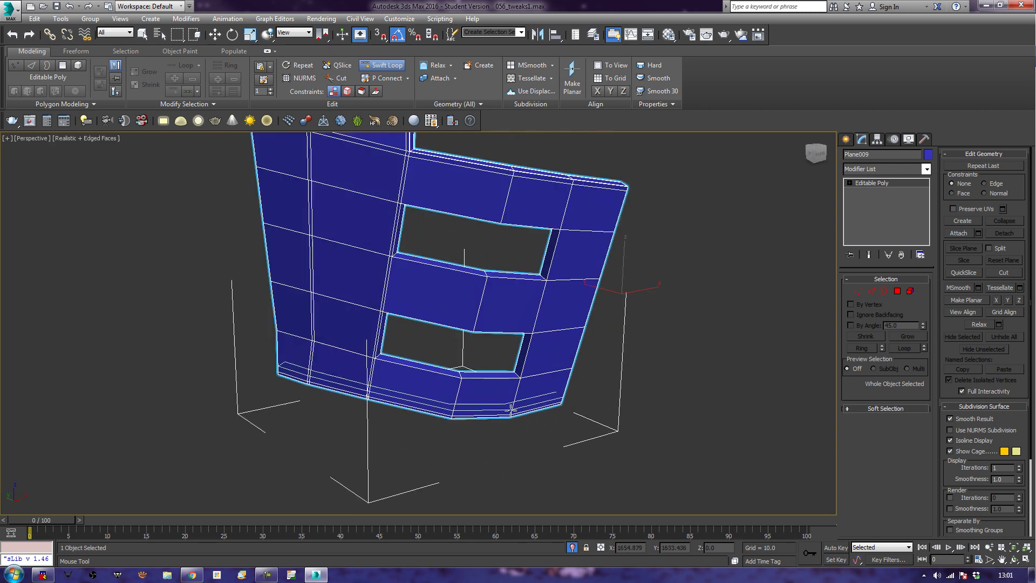
middle_click_drag(521, 381, 465, 383, "alt")
scroll(496, 358, "up", 5)
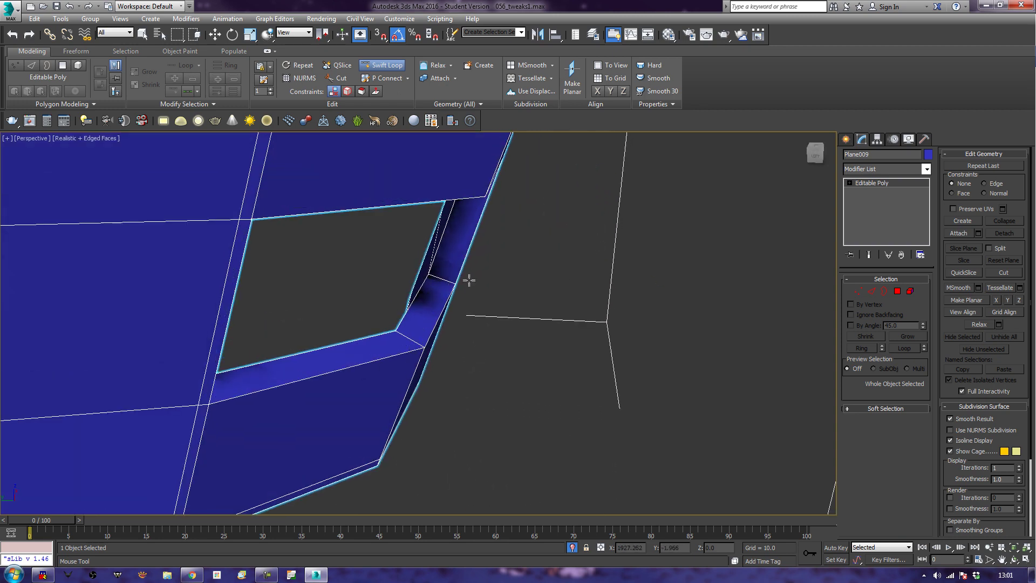
Insert support loops around the rims of both slots, including one beside their ends nearest the centreline.
scroll(441, 285, "down", 3)
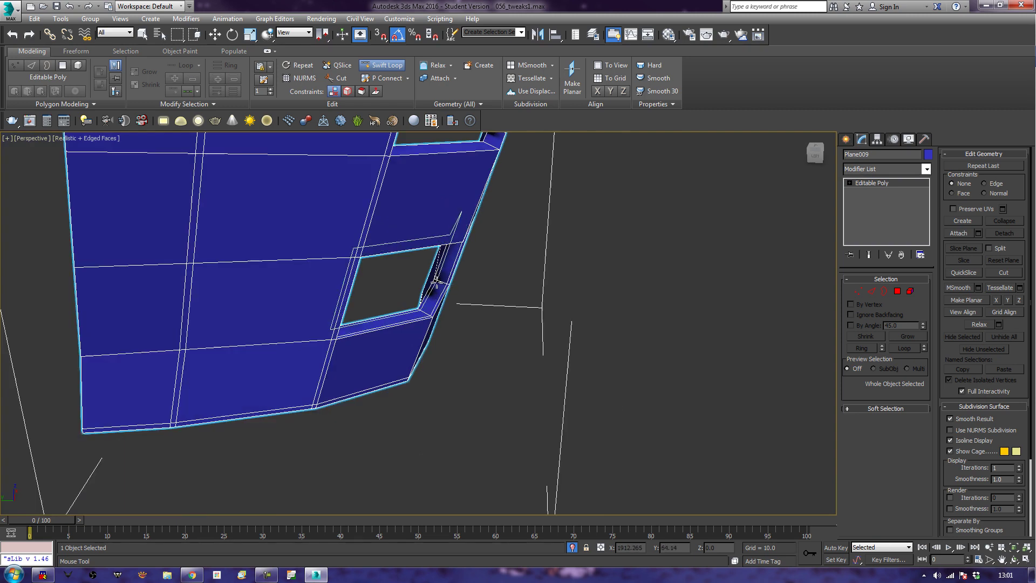
middle_click_drag(483, 266, 439, 407)
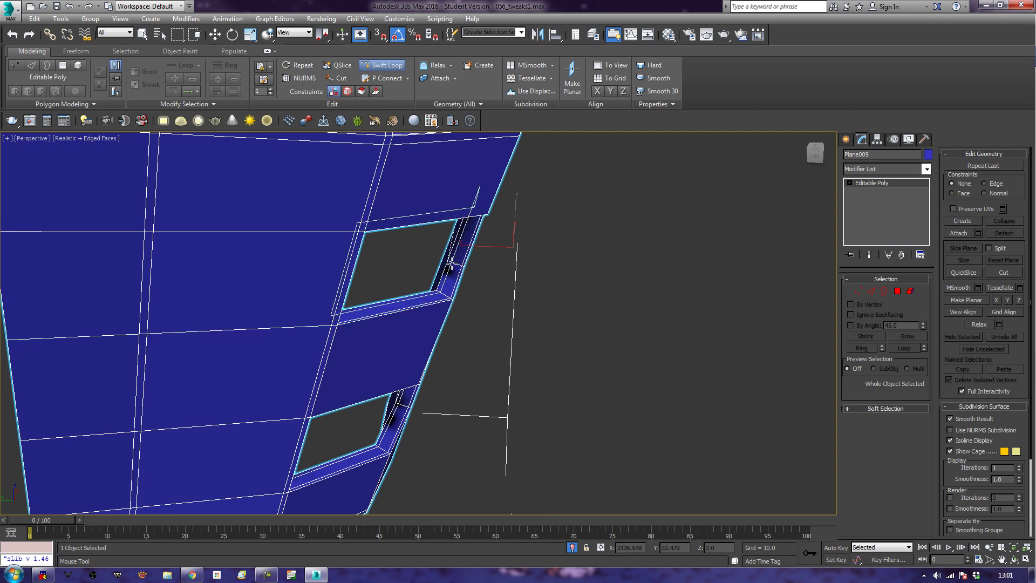
middle_click_drag(500, 254, 523, 398, "alt")
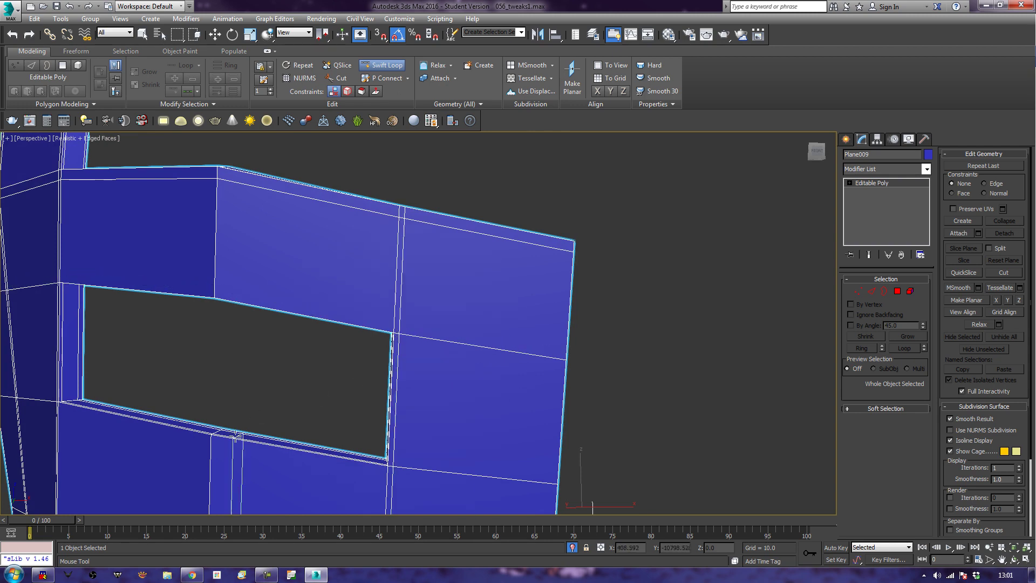
middle_click_drag(104, 381, 417, 340)
scroll(417, 342, "down", 3)
middle_click_drag(444, 382, 536, 252, "alt")
scroll(539, 267, "down", 3)
middle_click_drag(465, 338, 438, 469)
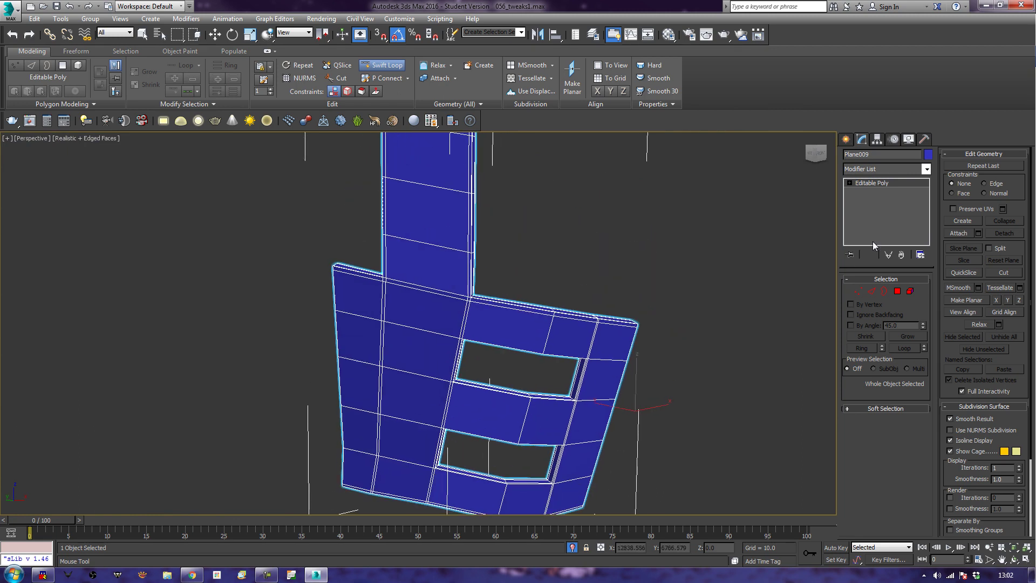
Mirror the half plate into a full plate with a Symmetry modifier on the X axis with Flip enabled.
left_click(896, 171)
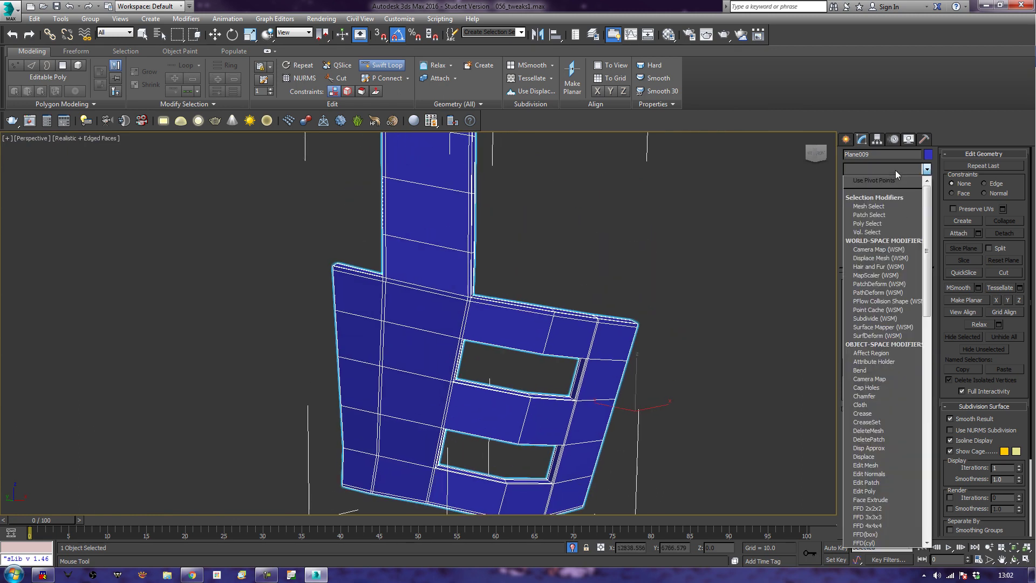
key("s")
key("s")
key("s")
key("s")
key("s")
key("s")
key("s")
key("s")
key("s")
key("s")
key("s")
key("s")
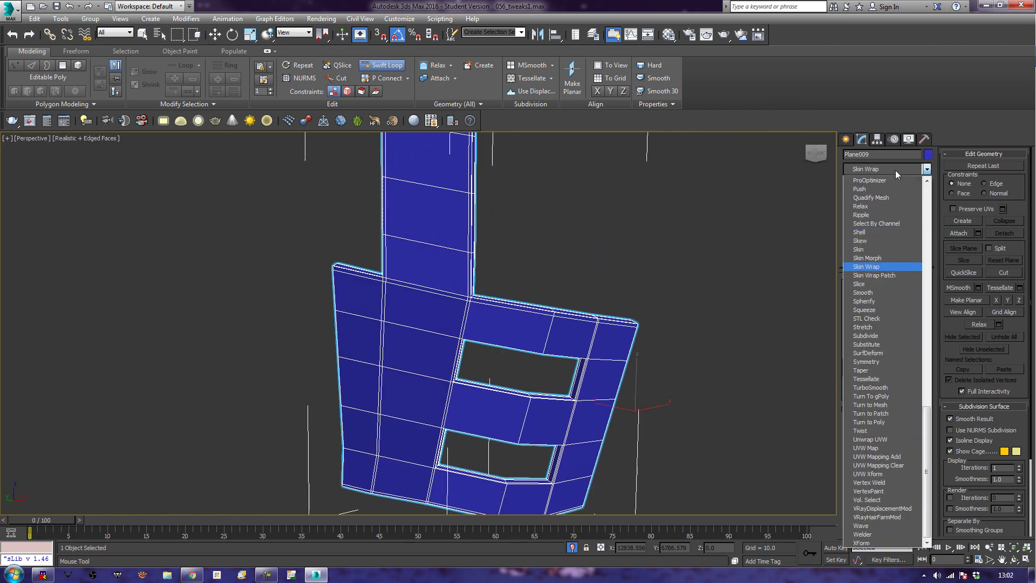
key("s")
key("s")
key("s")
key("s")
key("s")
key("s")
key("s")
key("s")
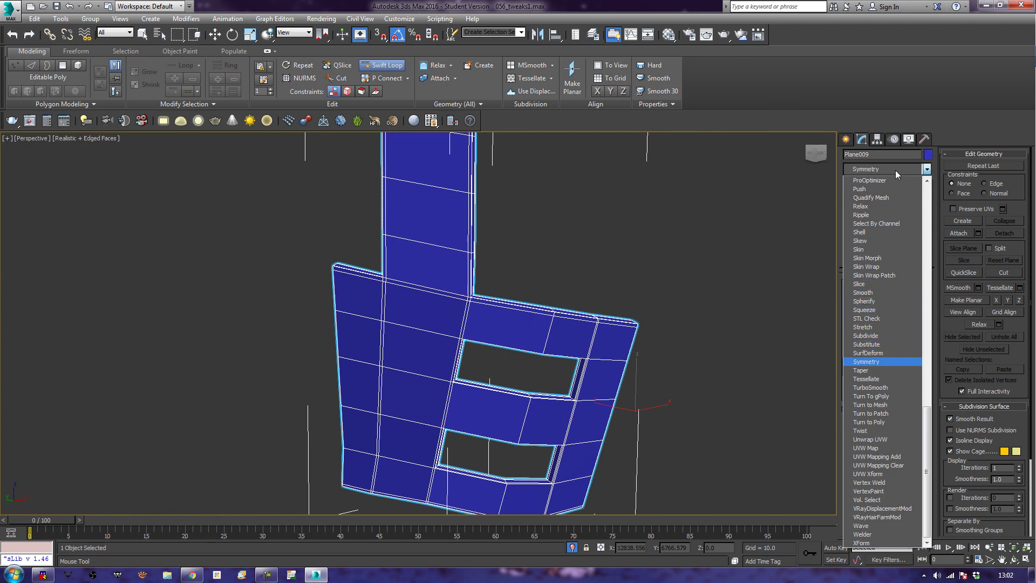
key("Return")
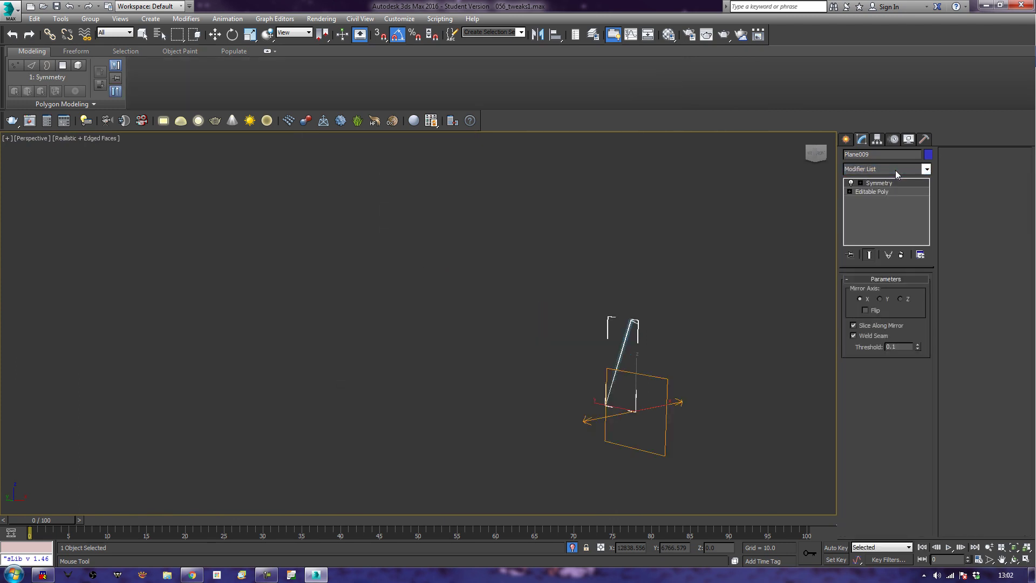
left_click(866, 311)
key("w")
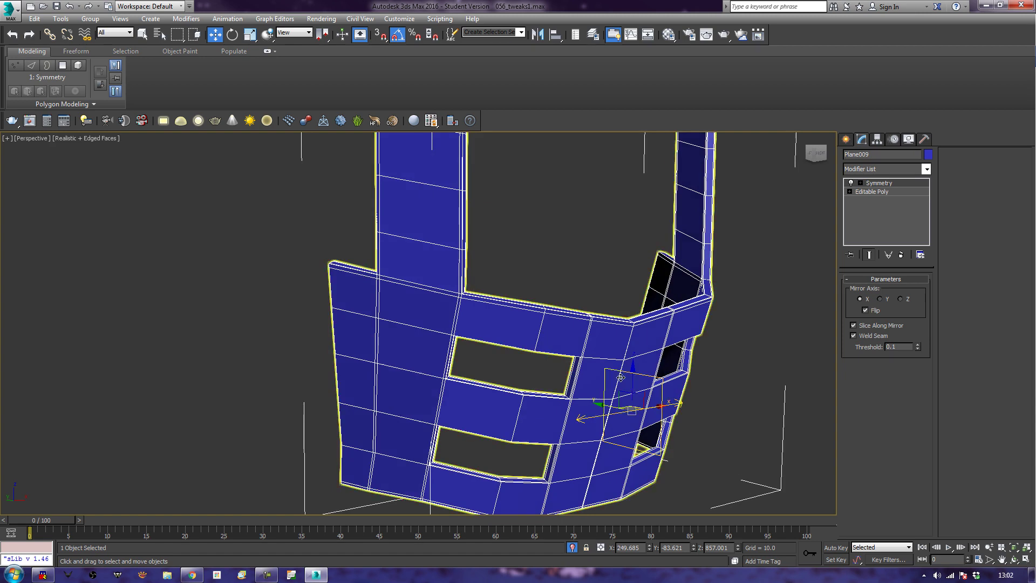
Raise the Symmetry modifier's weld threshold to close the full plate's centre seam.
scroll(515, 356, "up", 2)
middle_click_drag(515, 356, 704, 369, "alt")
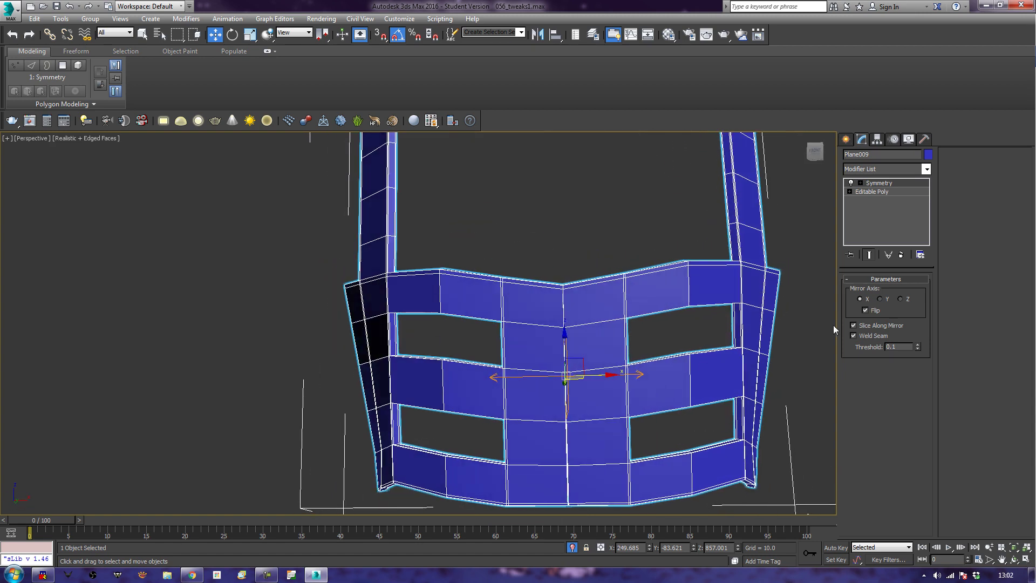
left_click_drag(917, 347, 911, 313)
Smooth the full plate with an OpenSubdiv modifier set to 2 iterations, and check its shape deselected and in wireframe.
middle_click_drag(497, 275, 617, 283, "alt")
left_click(901, 166)
key("o")
key("Return")
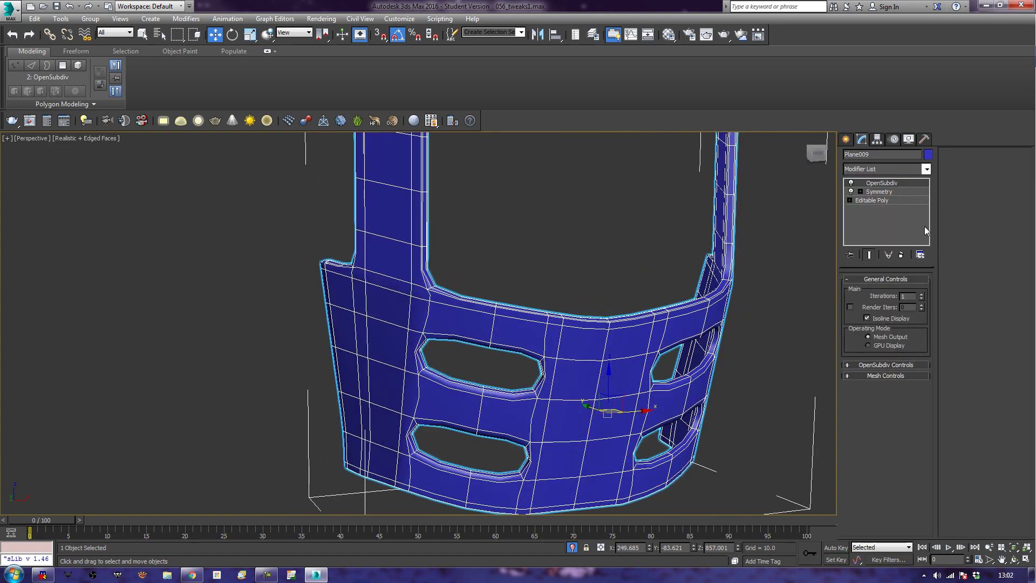
left_click(922, 294)
left_click(635, 265)
middle_click_drag(635, 264, 540, 373, "alt")
scroll(627, 285, "down", 4)
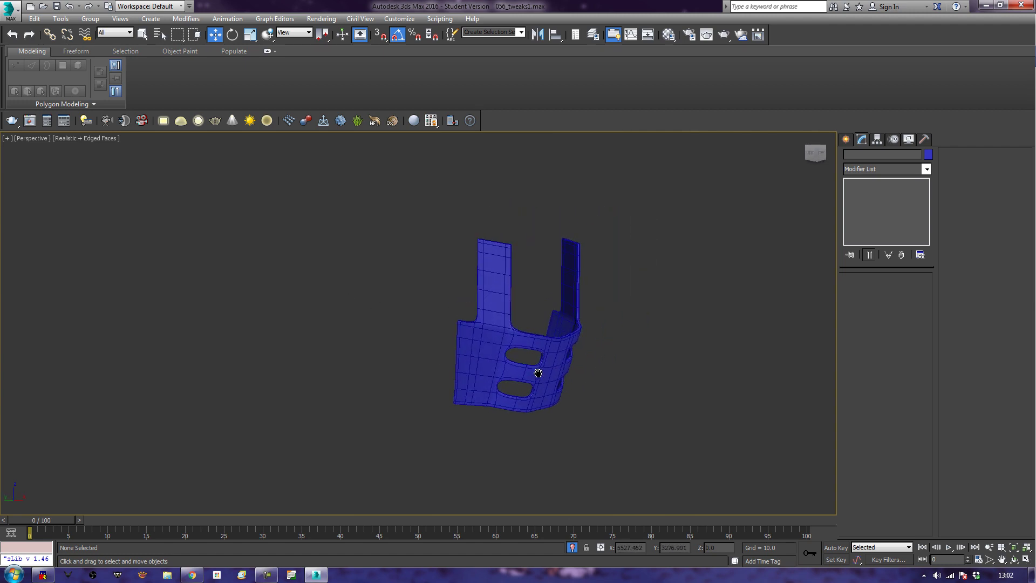
key("F3")
key("F3")
Try removing the OpenSubdiv and Symmetry modifiers to examine the low-poly half plate's edge layout.
left_click(488, 351)
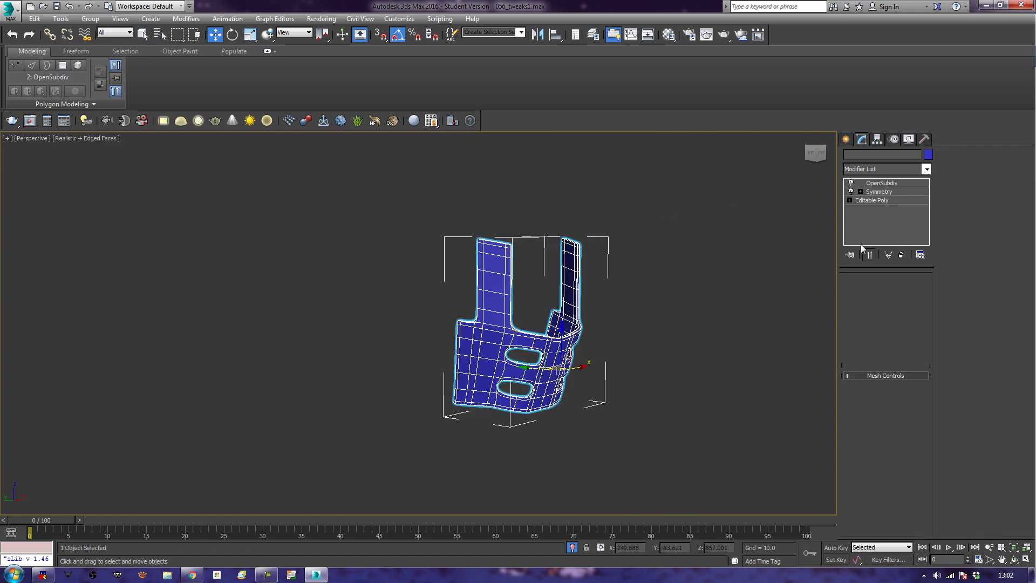
left_click(902, 255)
left_click(901, 254)
middle_click_drag(692, 379, 724, 333)
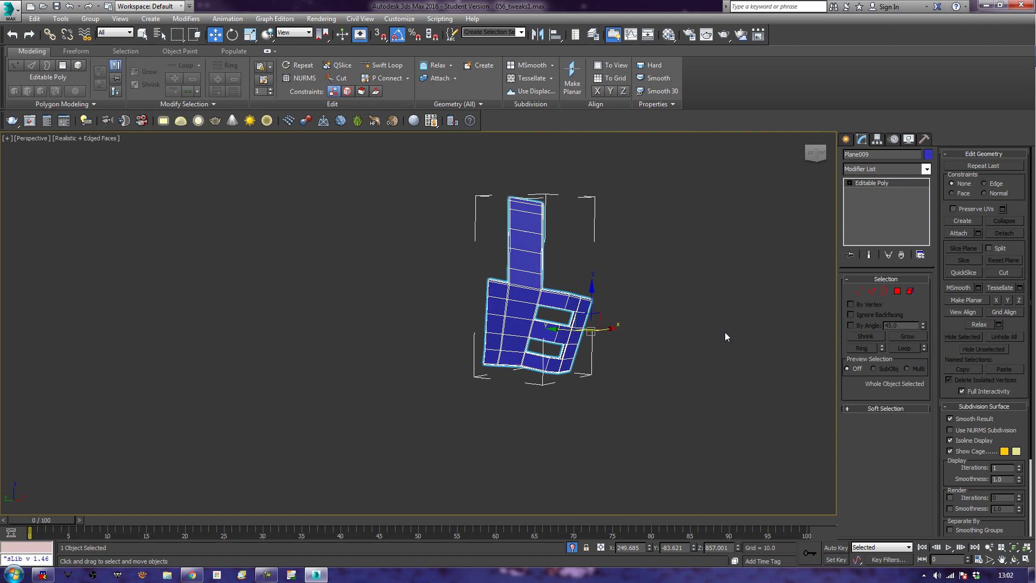
key("F3")
key("F3")
middle_click_drag(535, 381, 468, 382, "alt")
middle_click_drag(526, 363, 603, 346, "alt")
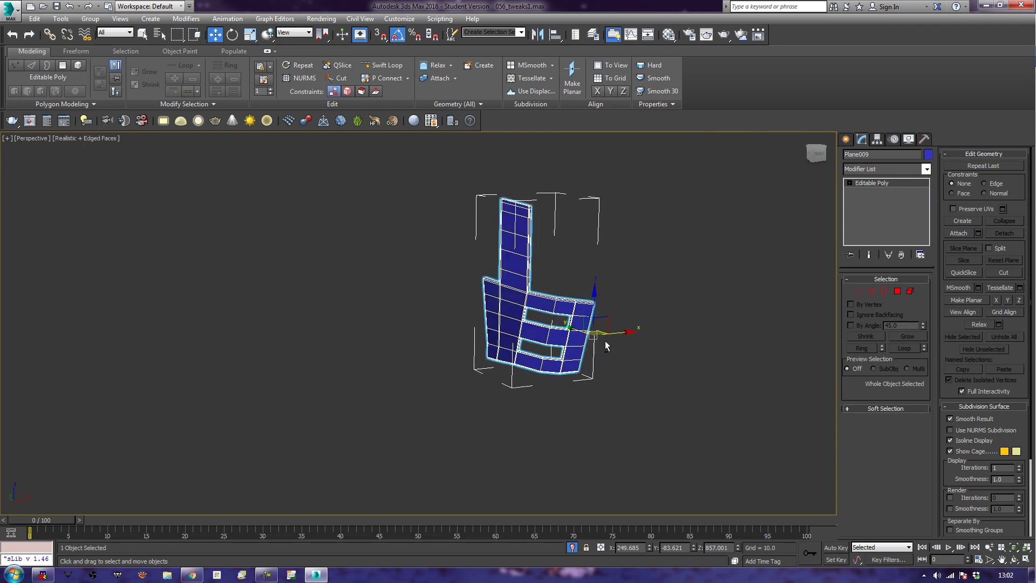
middle_click_drag(451, 380, 630, 385, "alt")
middle_click_drag(474, 383, 511, 394, "alt")
scroll(511, 386, "up", 6)
middle_click_drag(517, 301, 556, 428)
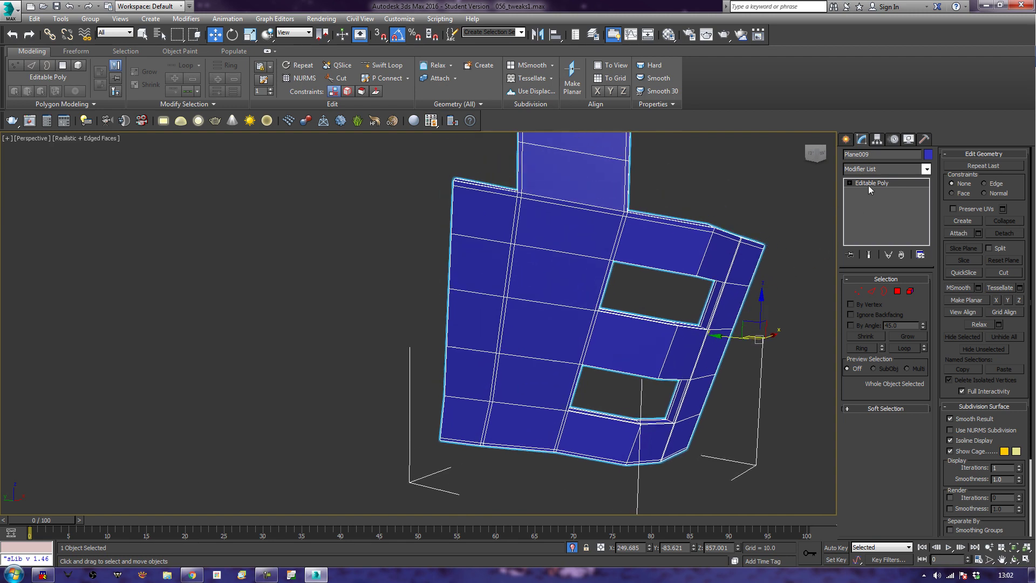
left_click(888, 169)
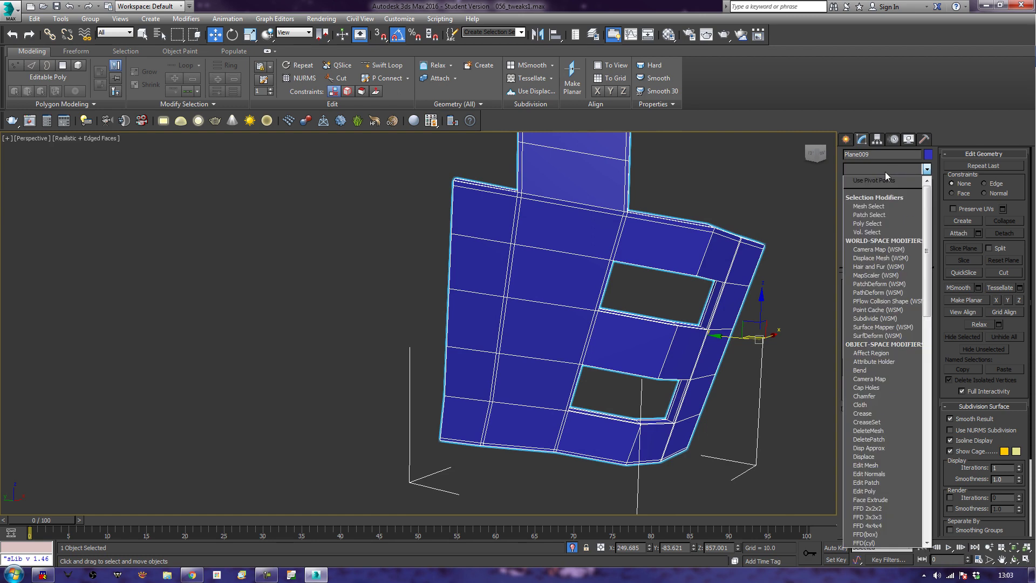
left_click(724, 177)
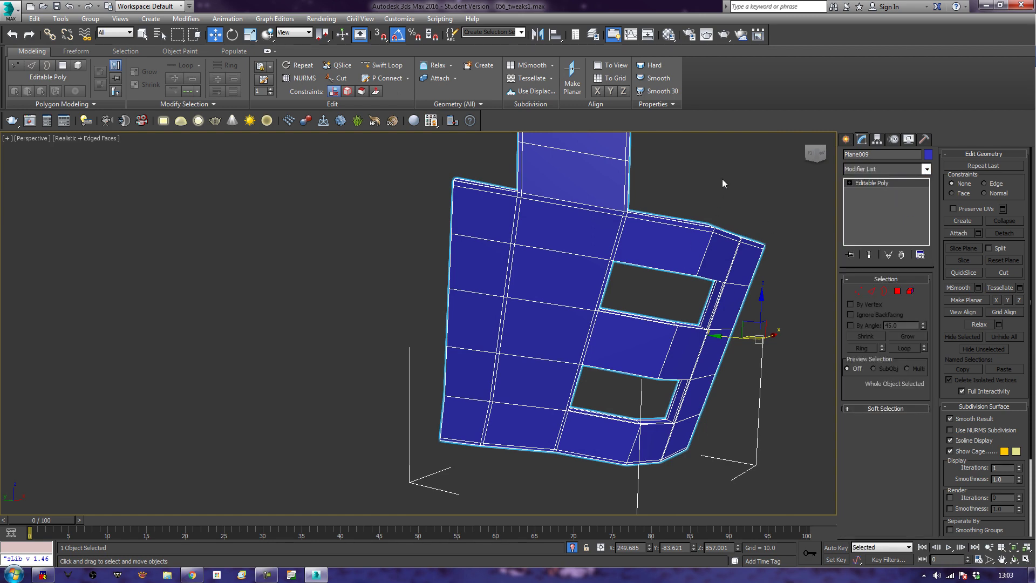
Undo the removal of the plate's OpenSubdiv and Symmetry modifiers.
key("ctrl+z")
key("ctrl+z")
left_click(733, 170)
scroll(701, 214, "down", 5)
middle_click_drag(521, 270, 550, 276, "alt")
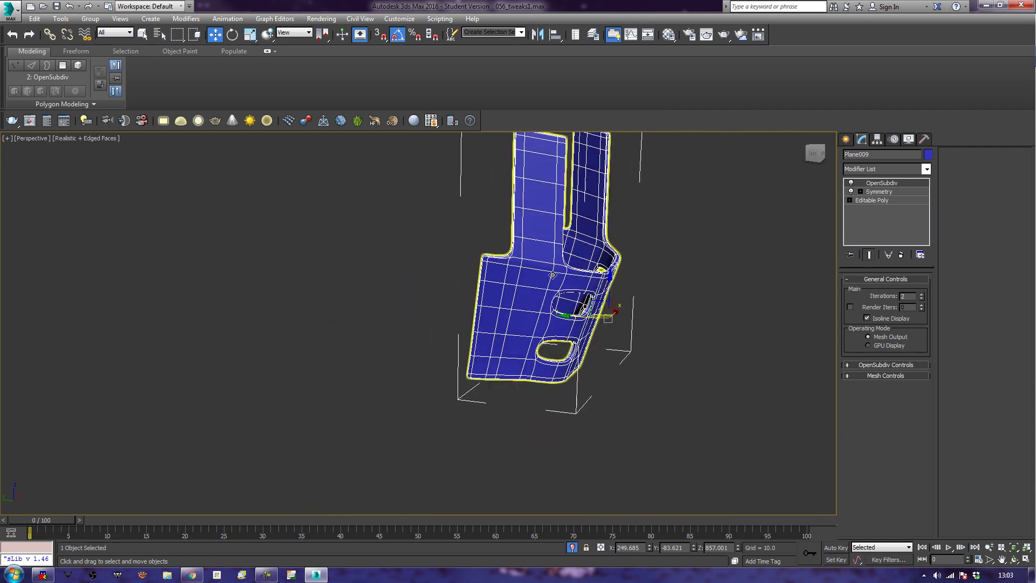
Turn off the OpenSubdiv isoline display and convert the full jaw plate to an editable poly.
right_click(517, 288)
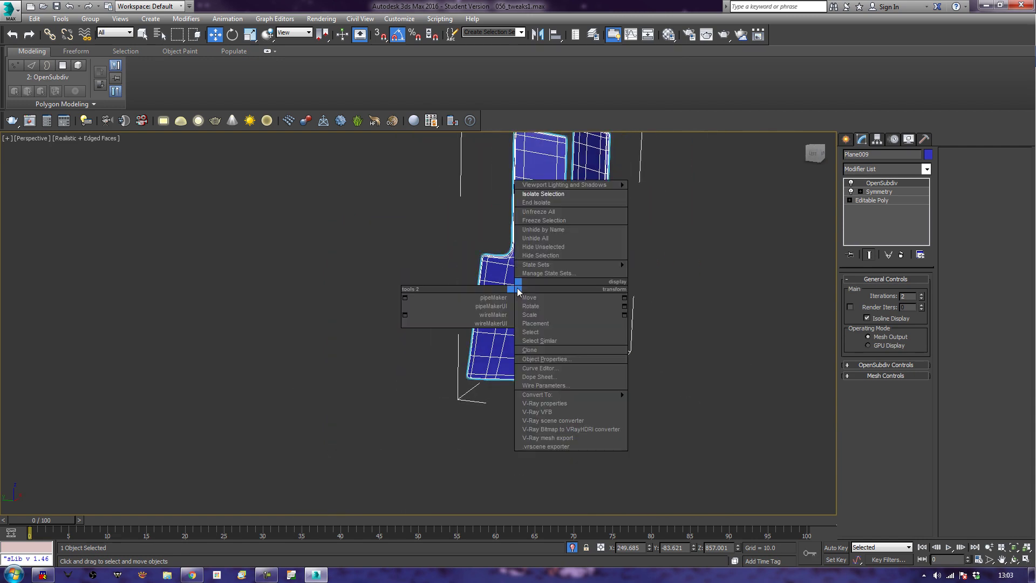
left_click(862, 319)
left_click(867, 318)
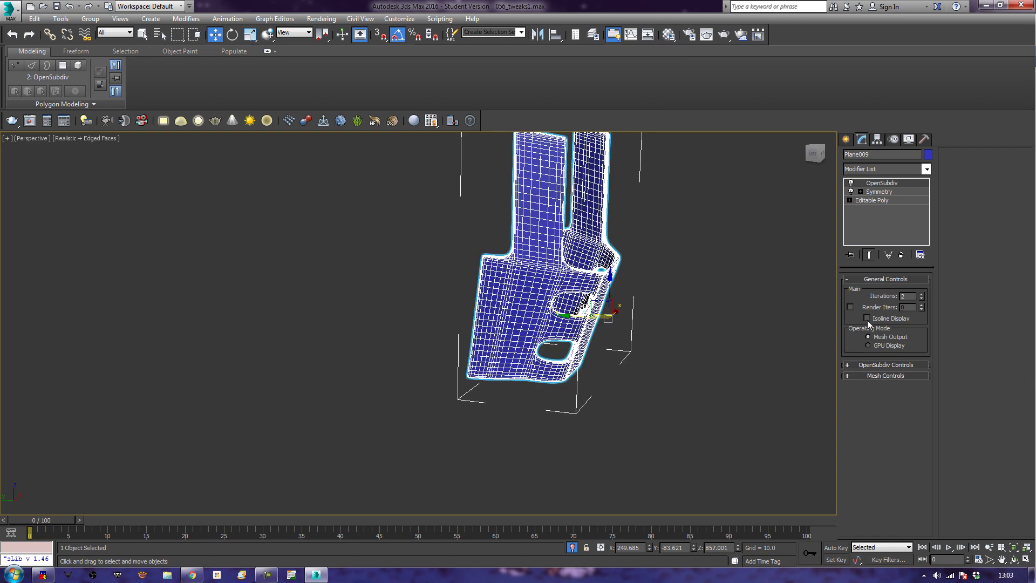
right_click(523, 329)
mouse_move(624, 434)
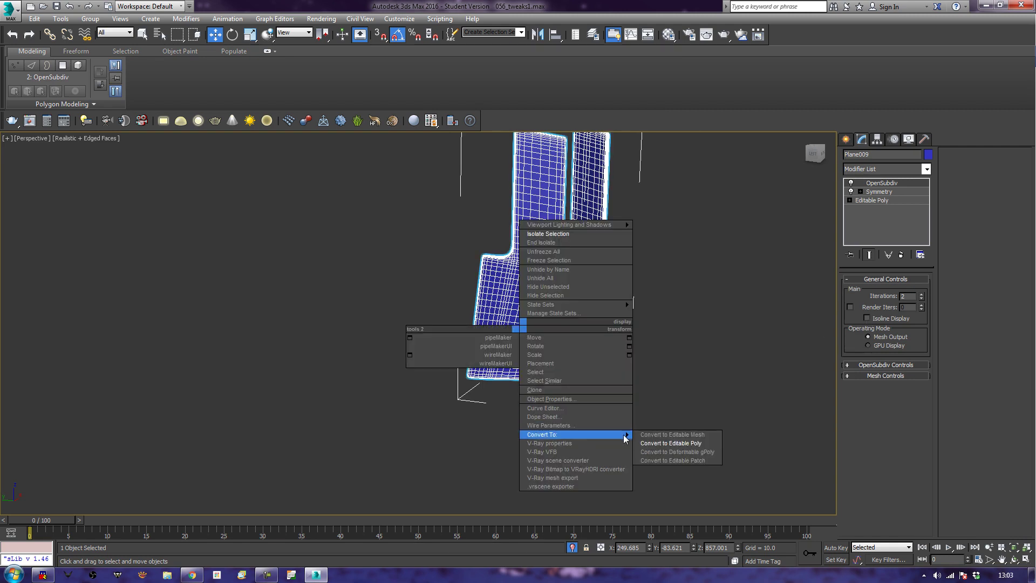
left_click(671, 443)
left_click(686, 344)
scroll(682, 342, "up", 3)
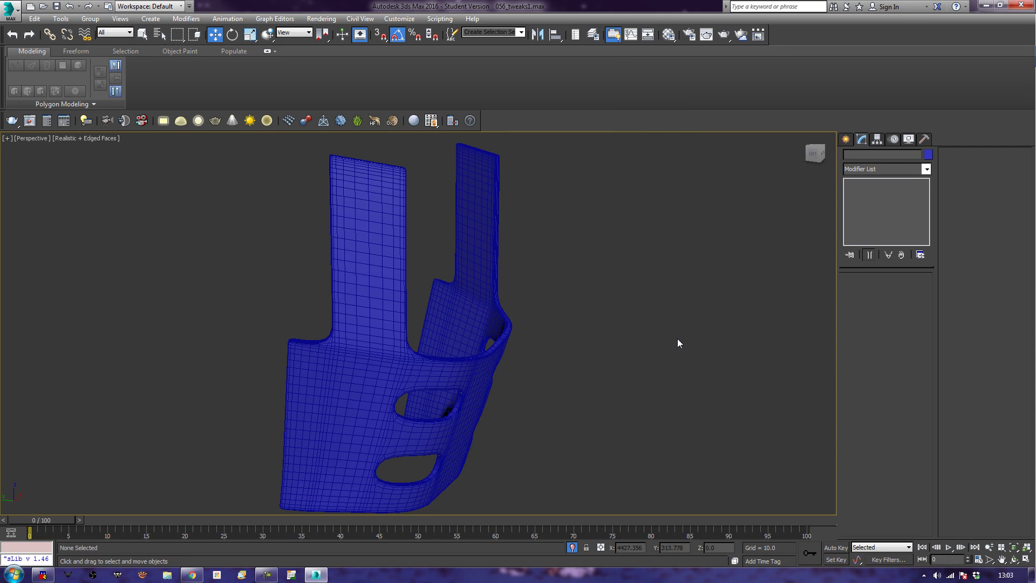
Unhide the rest of the robot and assign the 01 - Default material to the jaw plate.
right_click(678, 338)
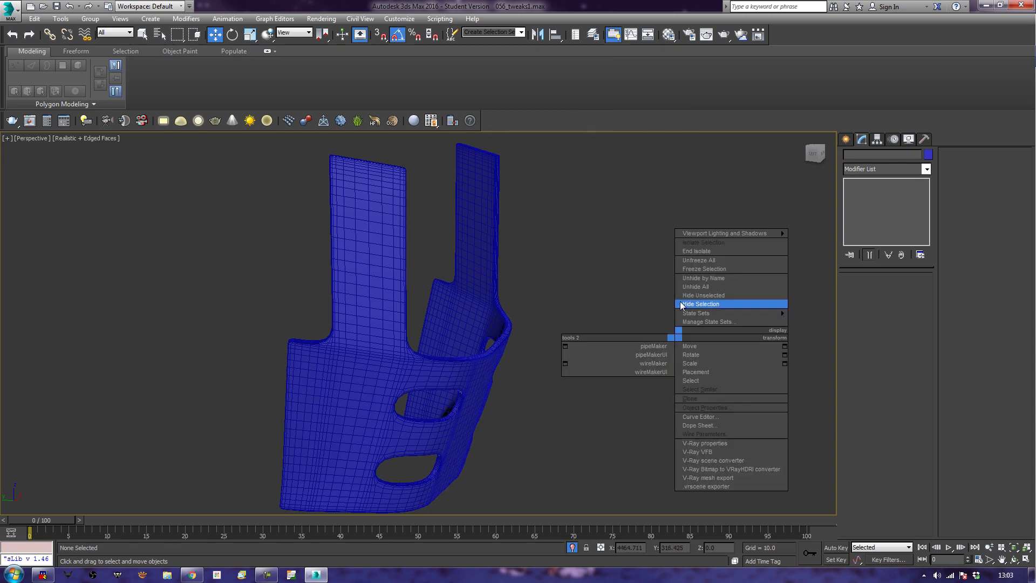
left_click(694, 292)
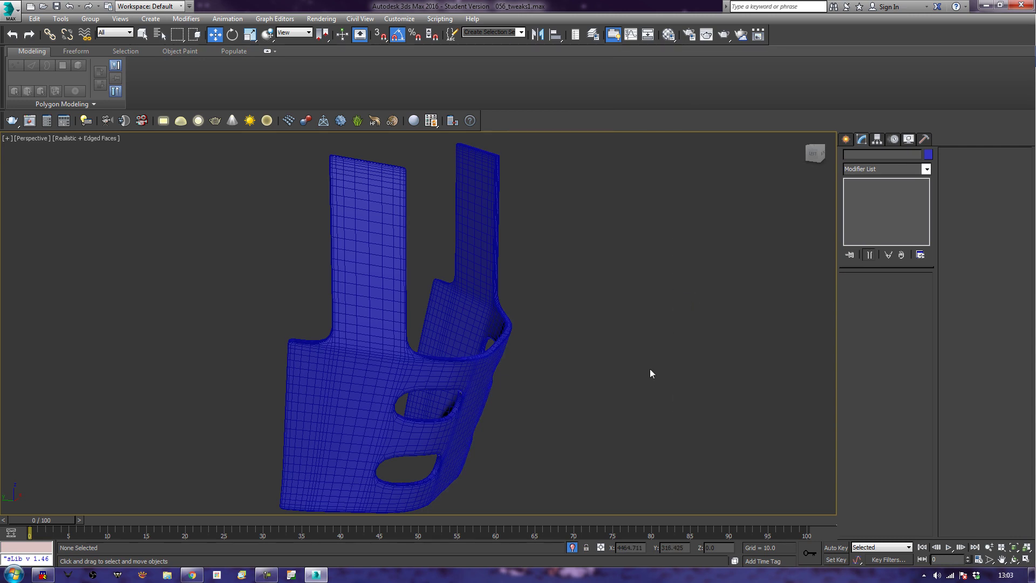
key("m")
left_click_drag(635, 149, 479, 381)
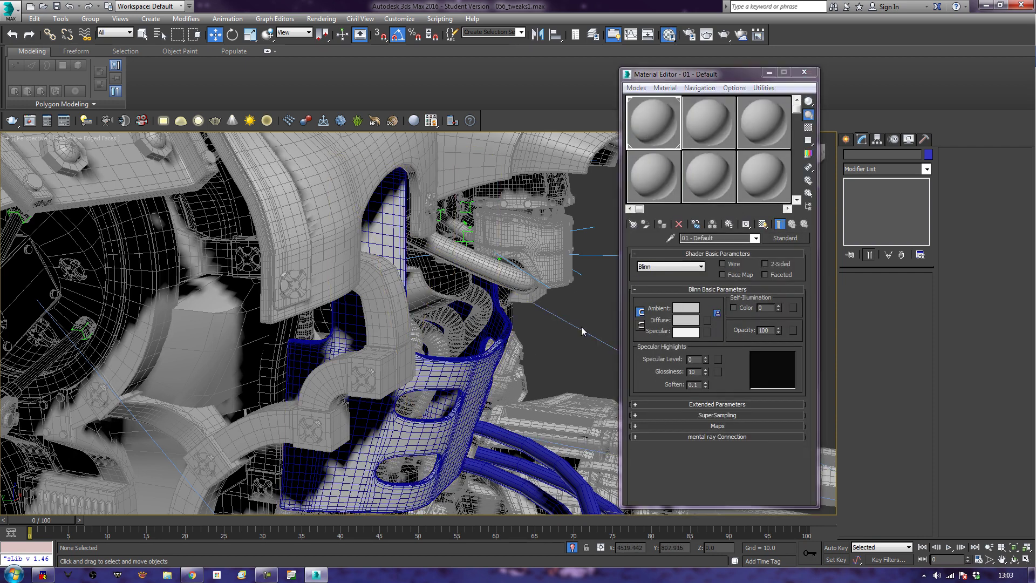
left_click(804, 72)
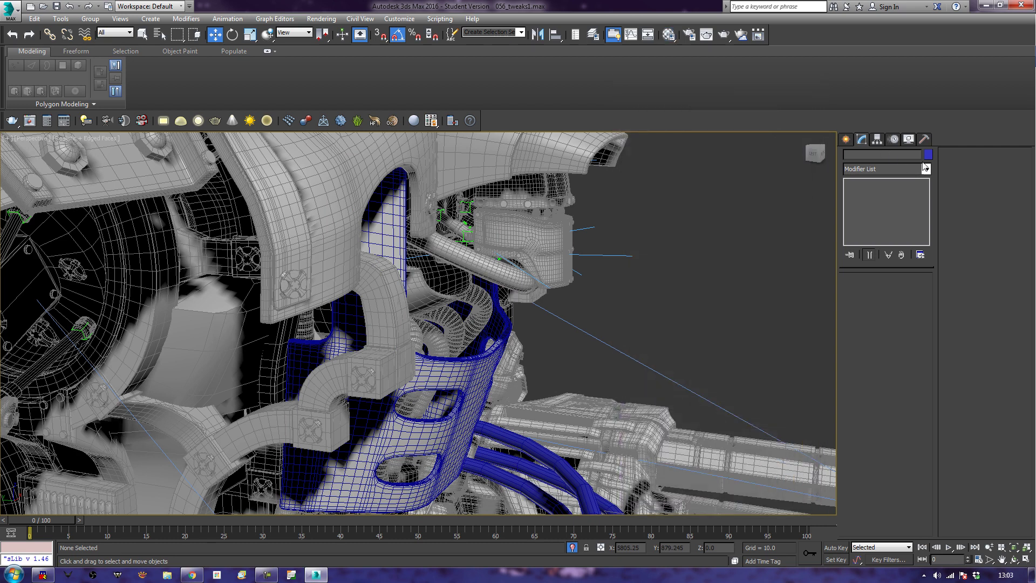
Set the active object colour to the first light grey custom colour with nothing selected.
left_click(928, 155)
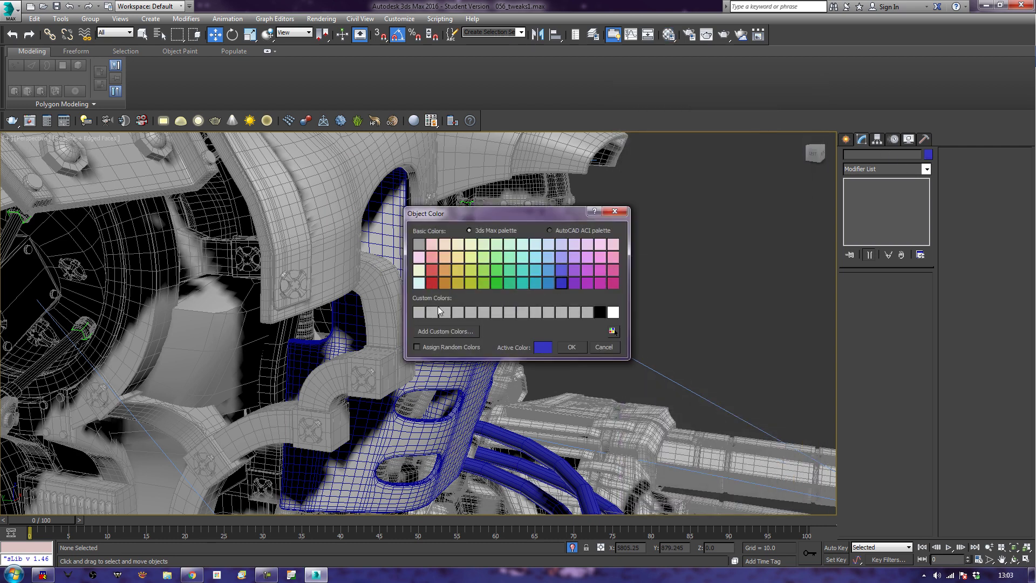
left_click(417, 312)
left_click(573, 347)
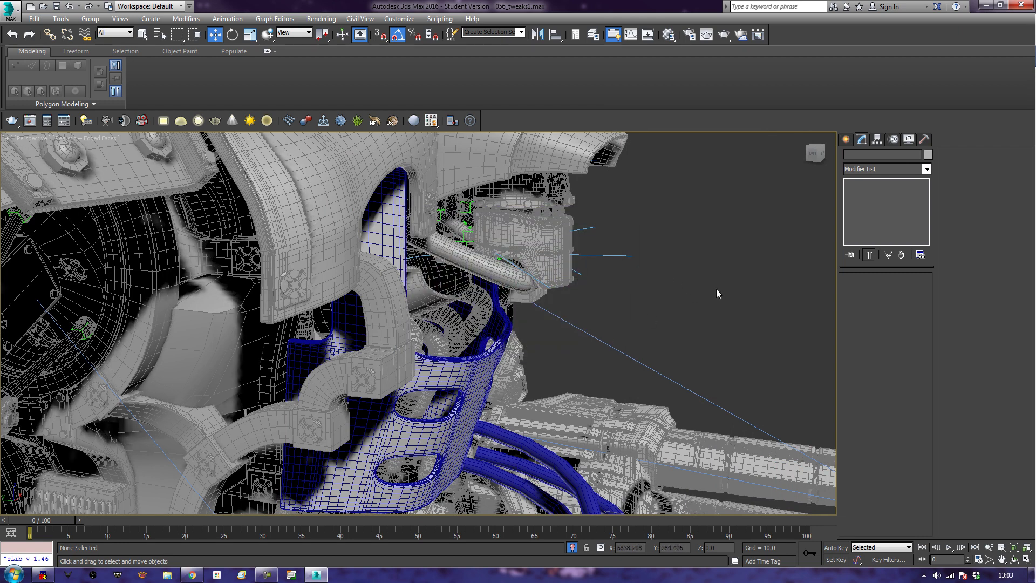
Select the jaw plate on the robot and change its object colour to grey.
middle_click_drag(714, 291, 648, 289, "alt")
scroll(648, 290, "down", 10)
middle_click_drag(423, 331, 379, 316)
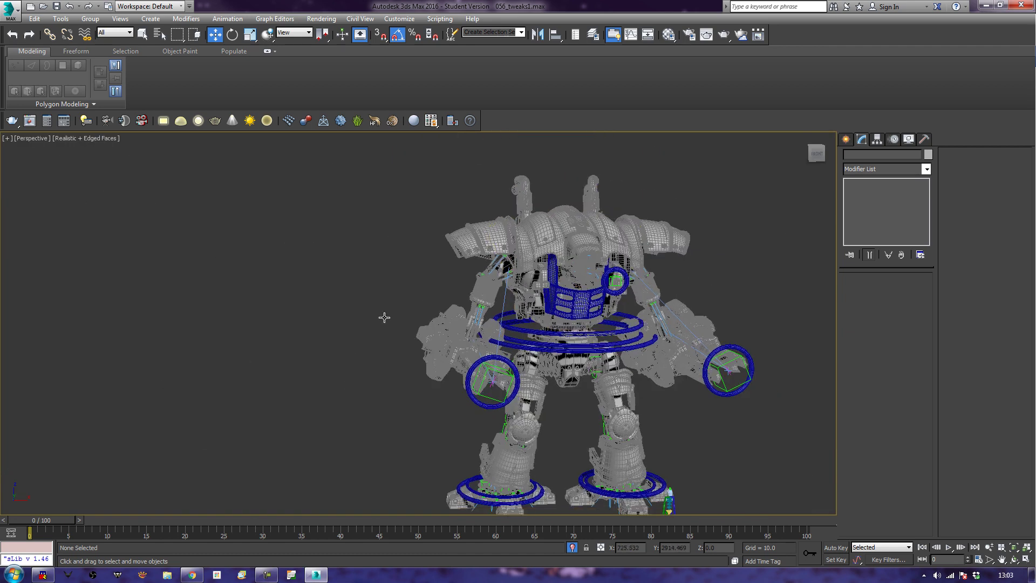
left_click(579, 304)
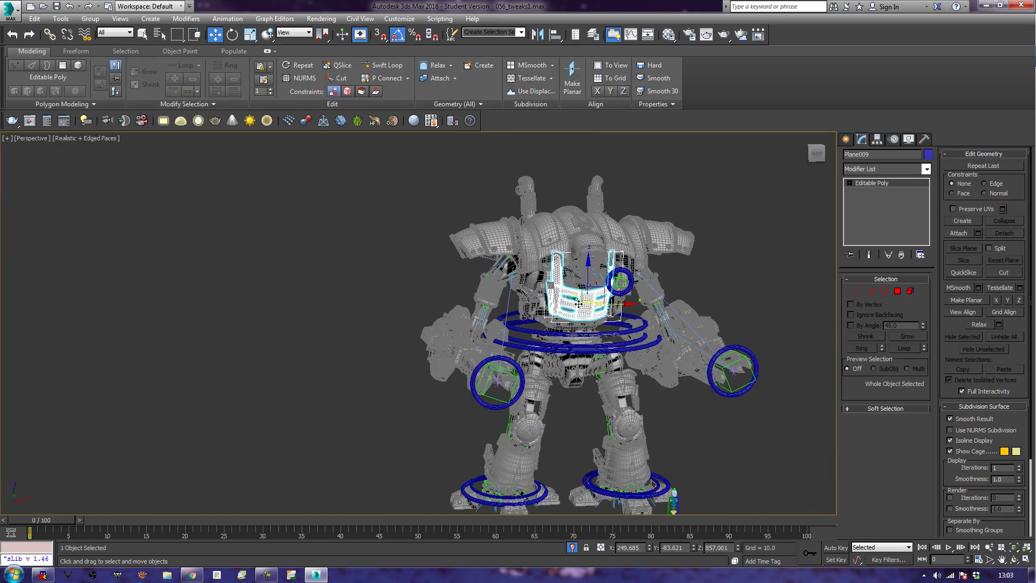
left_click(929, 154)
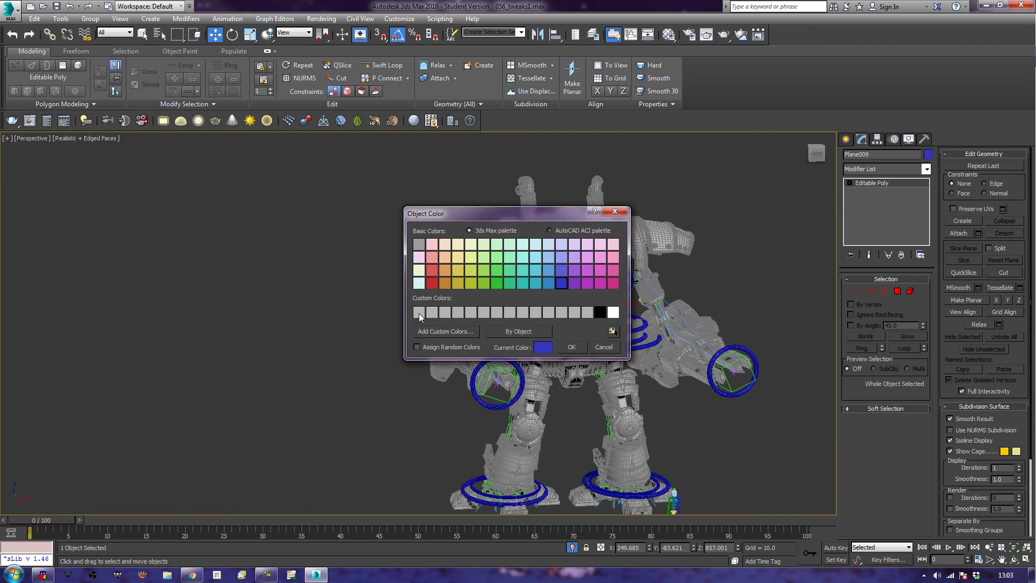
left_click(419, 245)
left_click(574, 348)
left_click(718, 262)
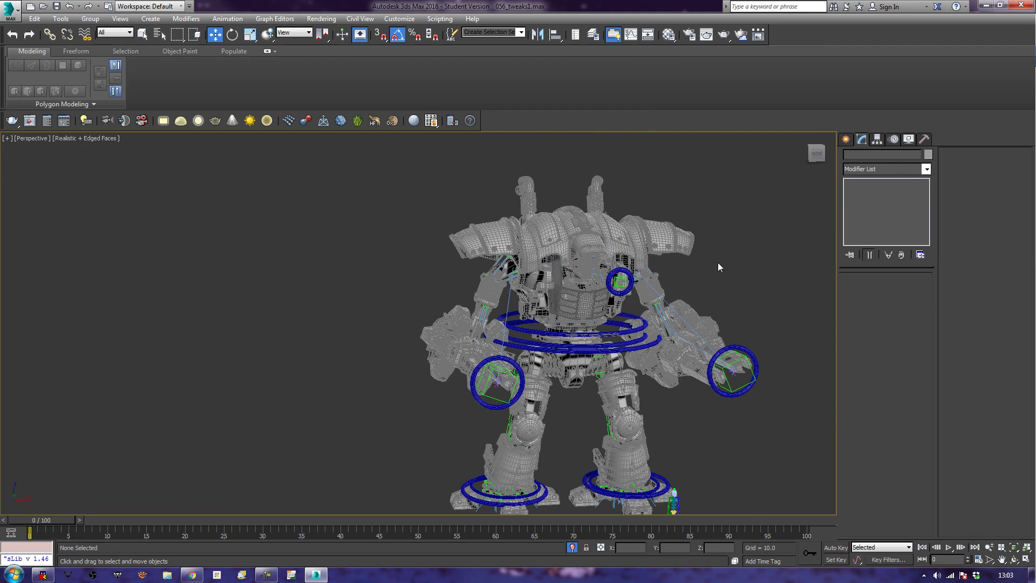
Turn off edged faces and examine the jaw plate on the shaded robot.
key("F4")
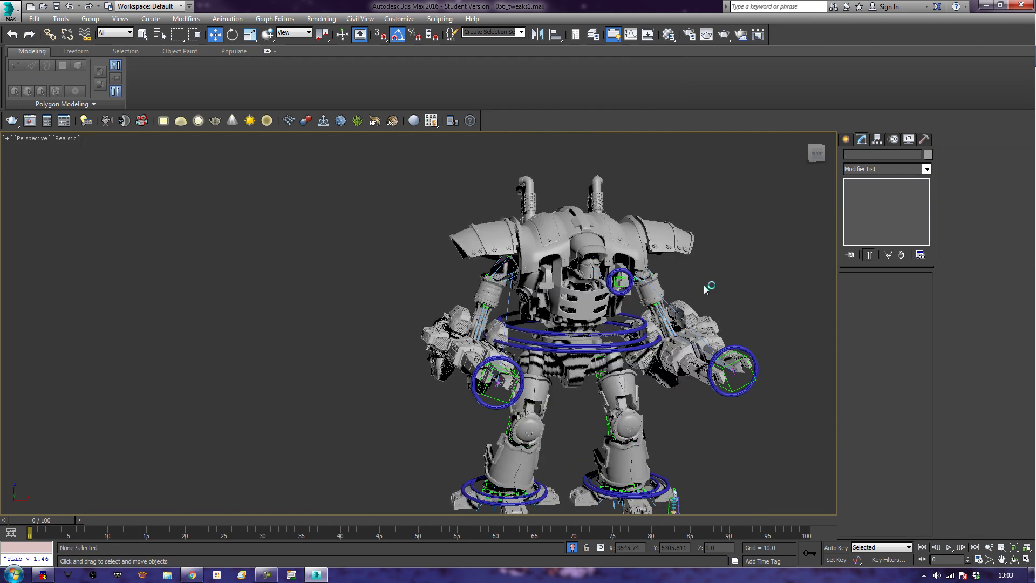
middle_click_drag(705, 289, 797, 270, "alt")
middle_click_drag(685, 279, 550, 200, "alt")
scroll(667, 297, "up", 5)
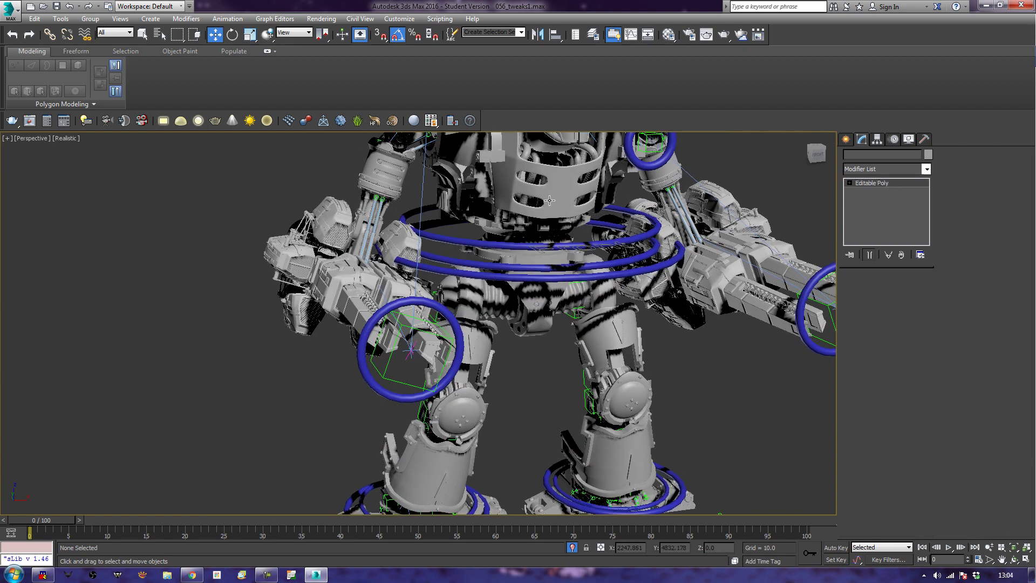
Select the jaw plate together with the Tools detail objects on the floor and hide everything unselected.
left_click(550, 200)
scroll(549, 201, "down", 5)
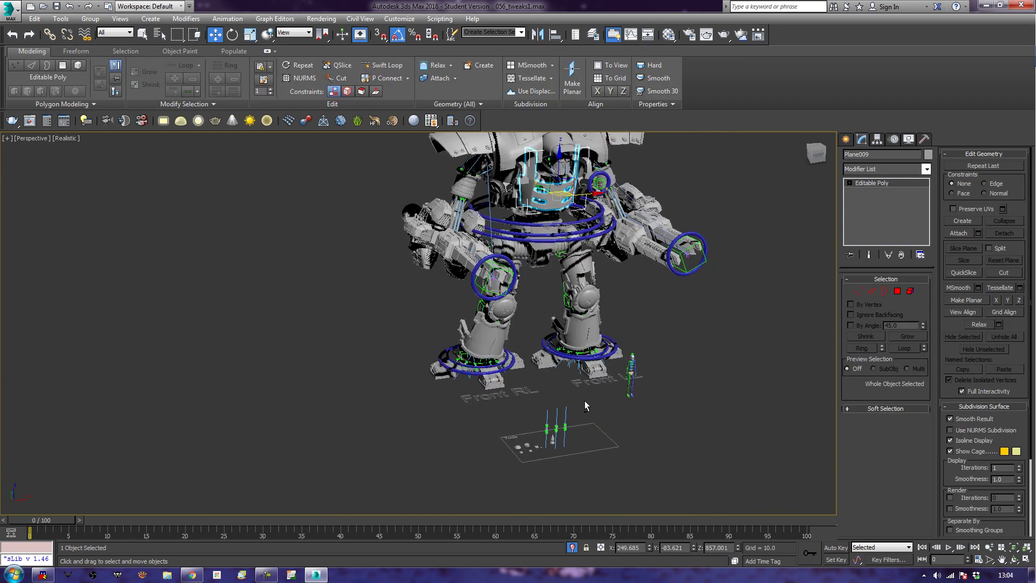
middle_click_drag(583, 400, 540, 447, "alt")
left_click_drag(498, 427, 641, 483)
right_click(551, 196)
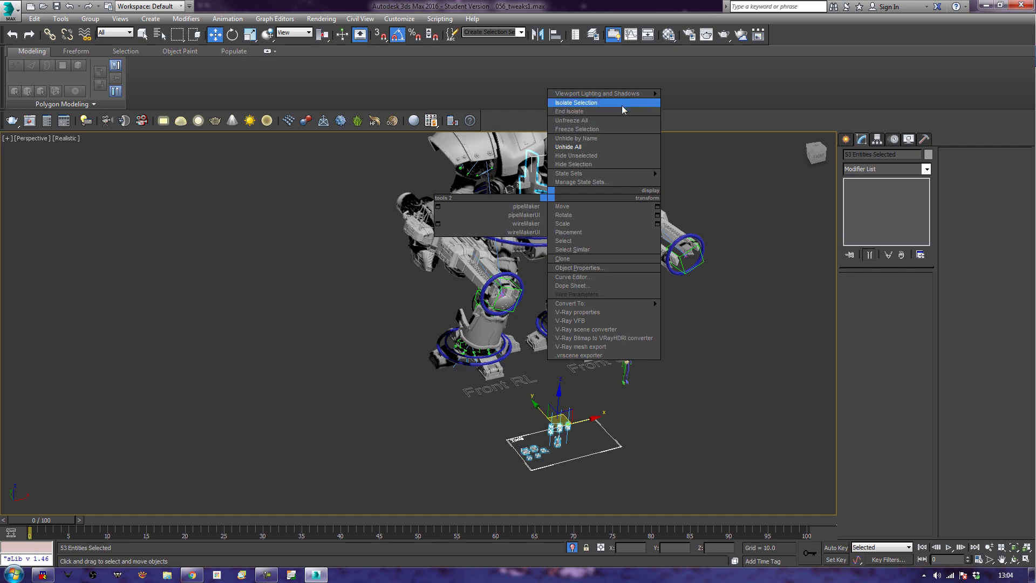
left_click(618, 155)
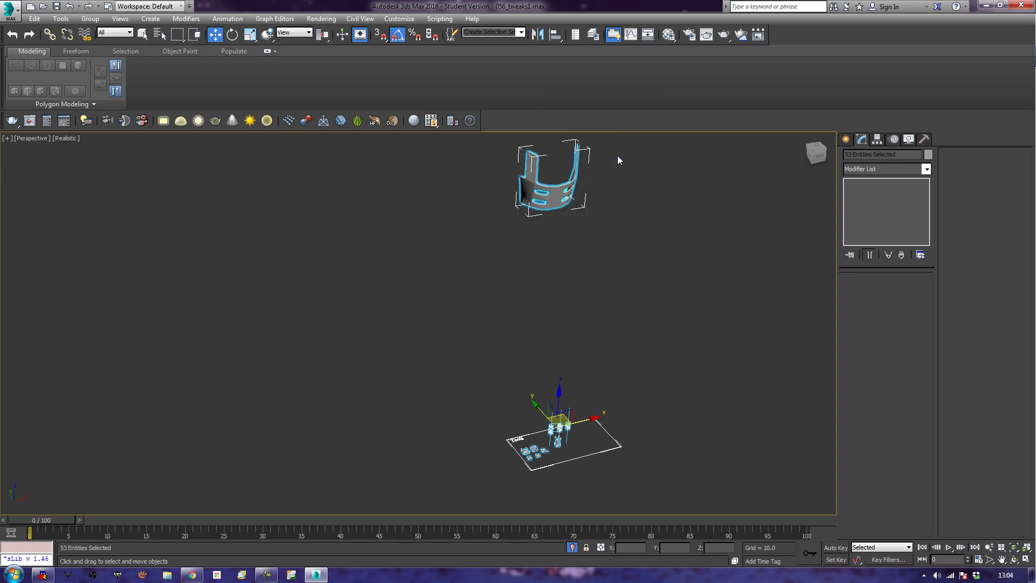
Clone detail_bolt2 and the small rivet from the Tools area, placing the copies up near the jaw plate.
left_click(464, 365)
middle_click_drag(484, 382, 485, 419, "alt")
scroll(514, 446, "up", 10)
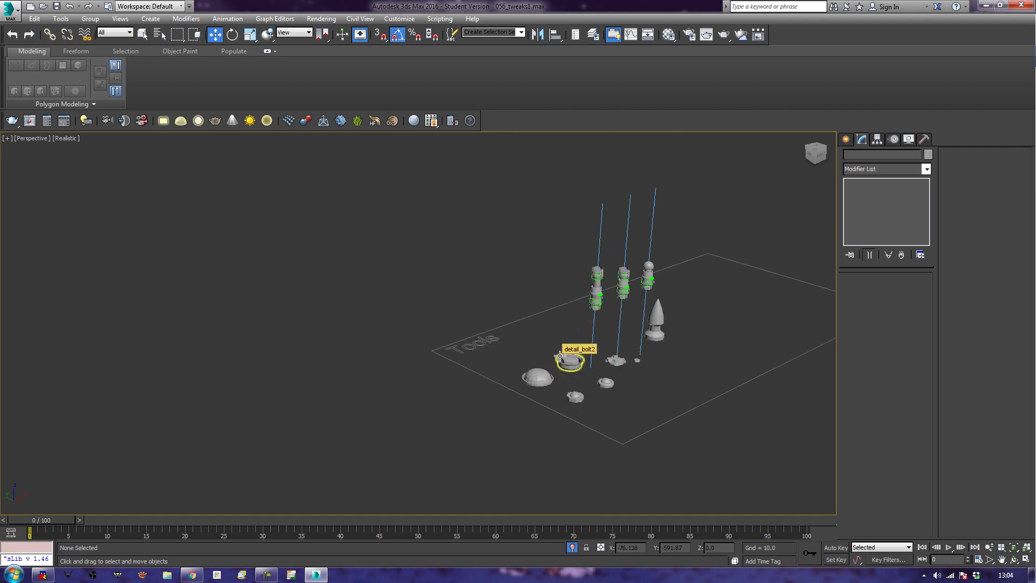
left_click(569, 350)
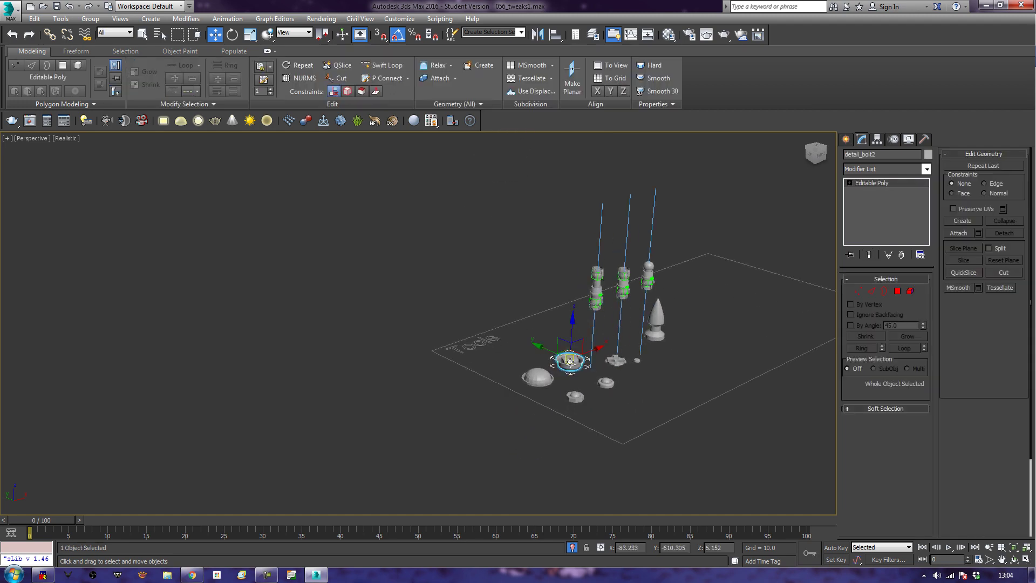
left_click(637, 361, "ctrl")
scroll(606, 346, "down", 8)
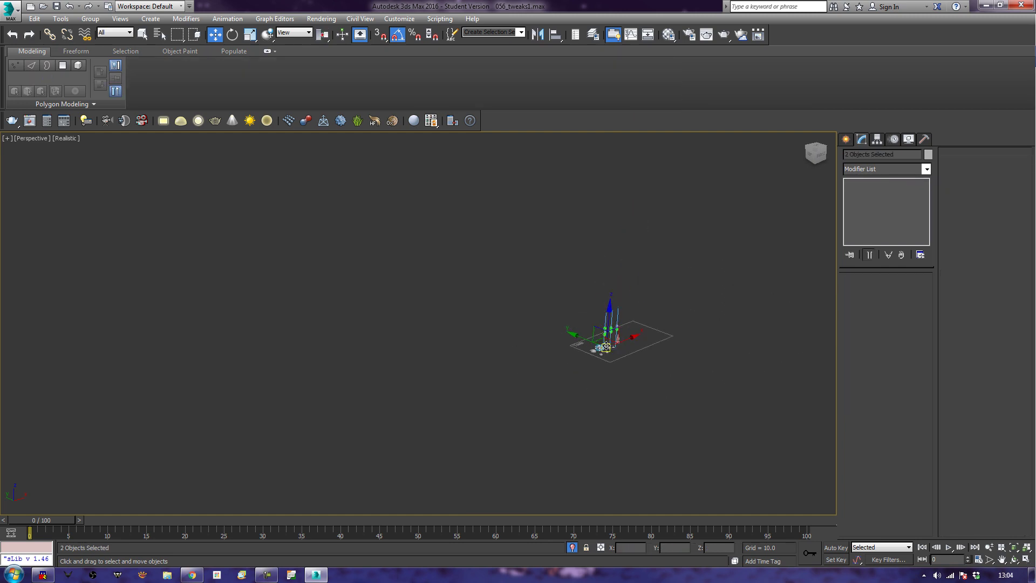
mouse_move(607, 346)
left_mouse_down("shift")
mouse_move(590, 234)
mouse_move(529, 105)
mouse_move(527, 217)
left_mouse_up("shift")
left_click(527, 335)
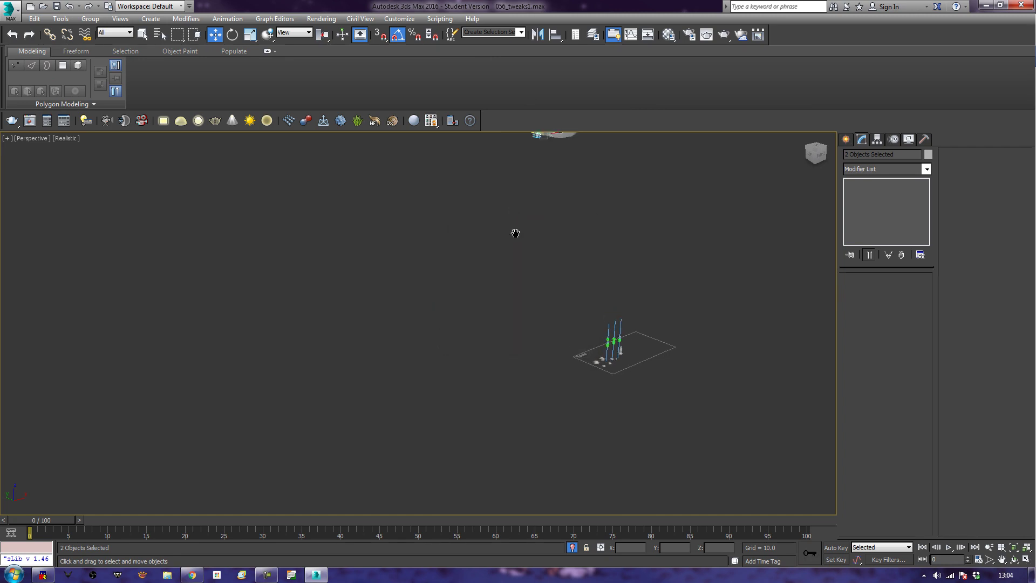
Move the bolt and rivet copies along X to sit just beside the jaw plate, and deselect them.
middle_click_drag(513, 204, 499, 437)
middle_click_drag(584, 338, 546, 381, "alt")
left_click_drag(564, 315, 645, 298)
middle_click_drag(645, 297, 629, 311, "alt")
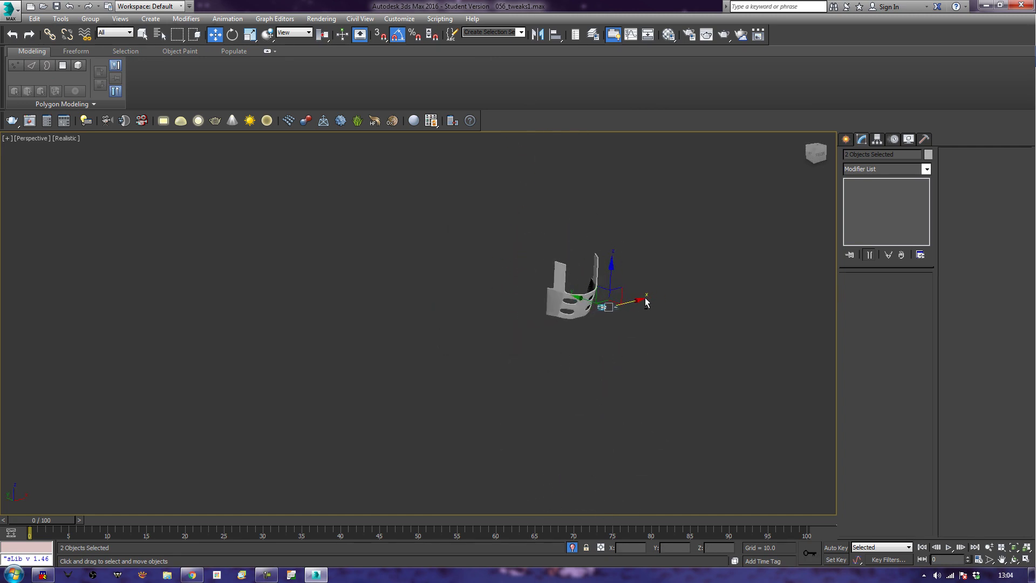
scroll(624, 320, "up", 5)
scroll(613, 309, "up", 2)
left_click(563, 344)
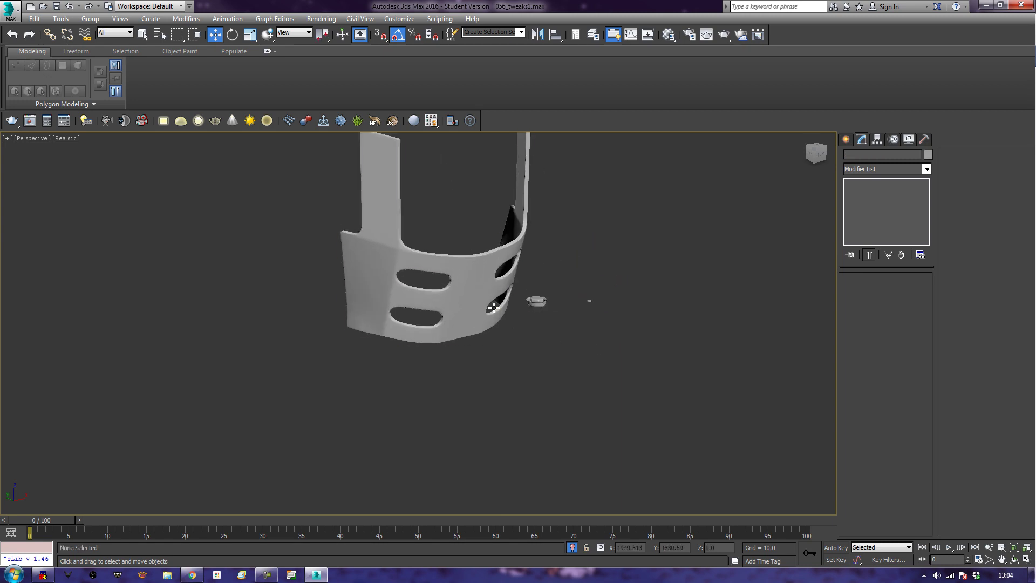
Add the copied bolt and the copied rivet to the Object Paint object list.
left_click(120, 51)
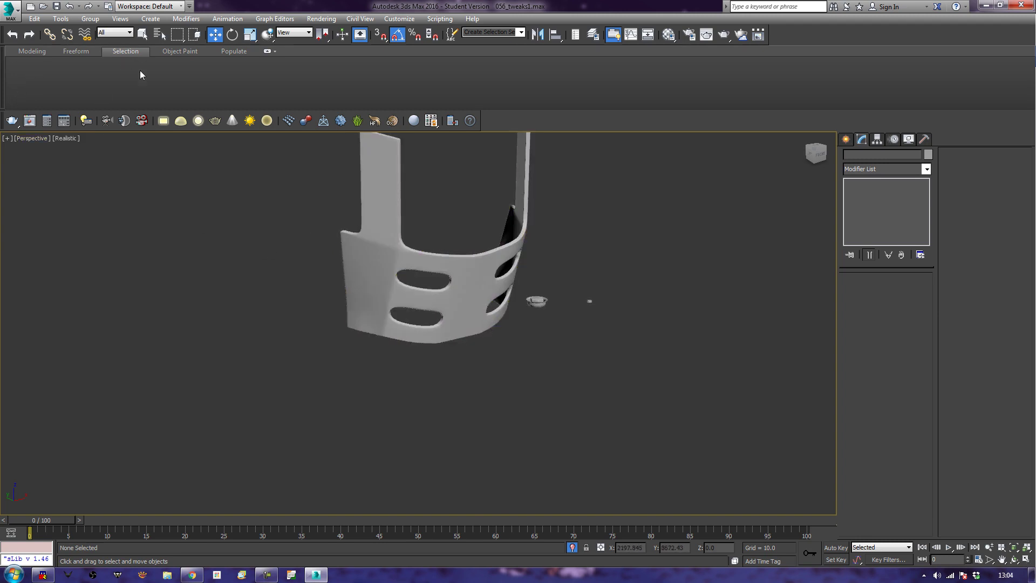
left_click(184, 51)
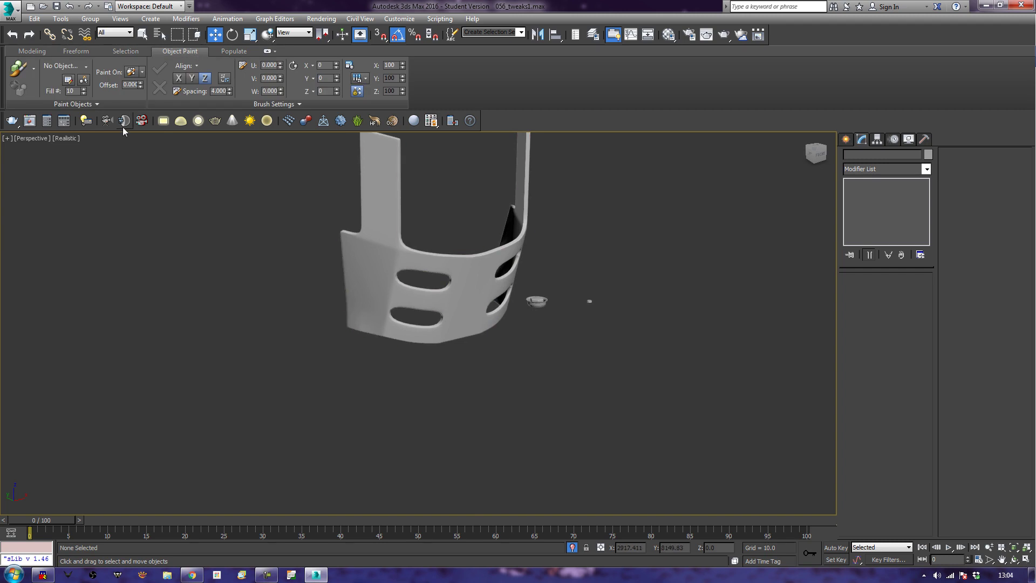
left_click(67, 80)
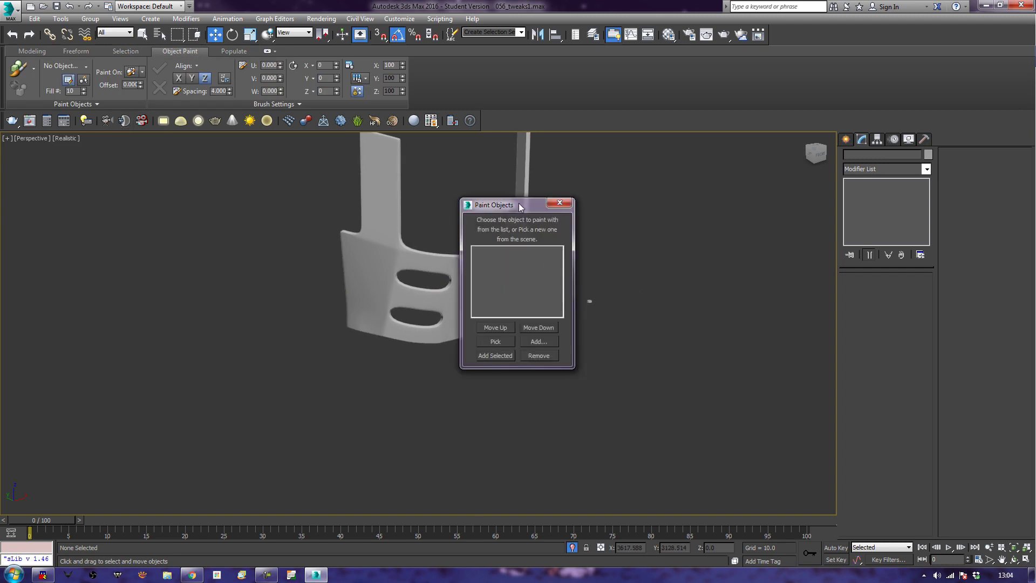
left_click_drag(519, 204, 695, 241)
left_click(675, 378)
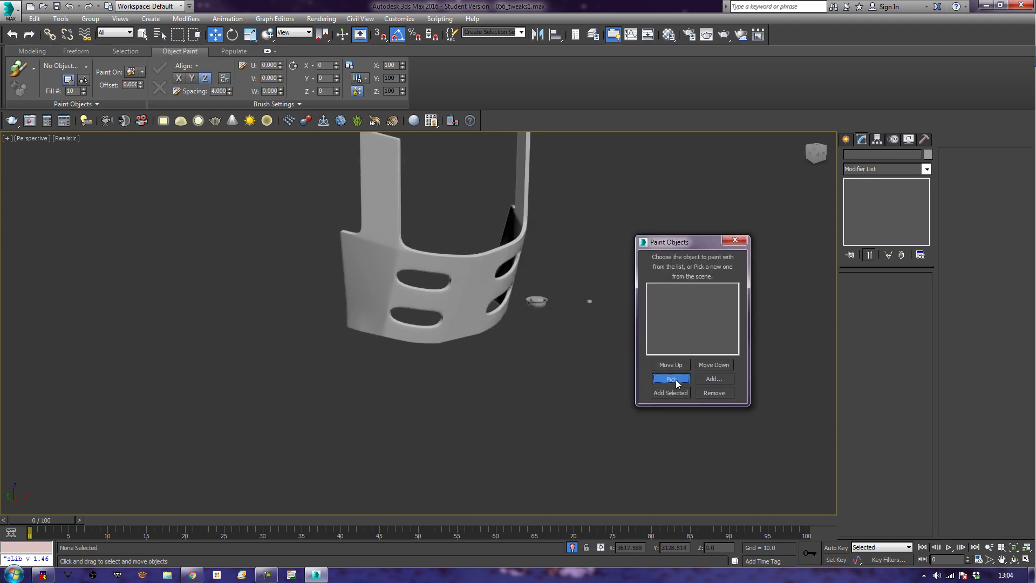
left_click(541, 301)
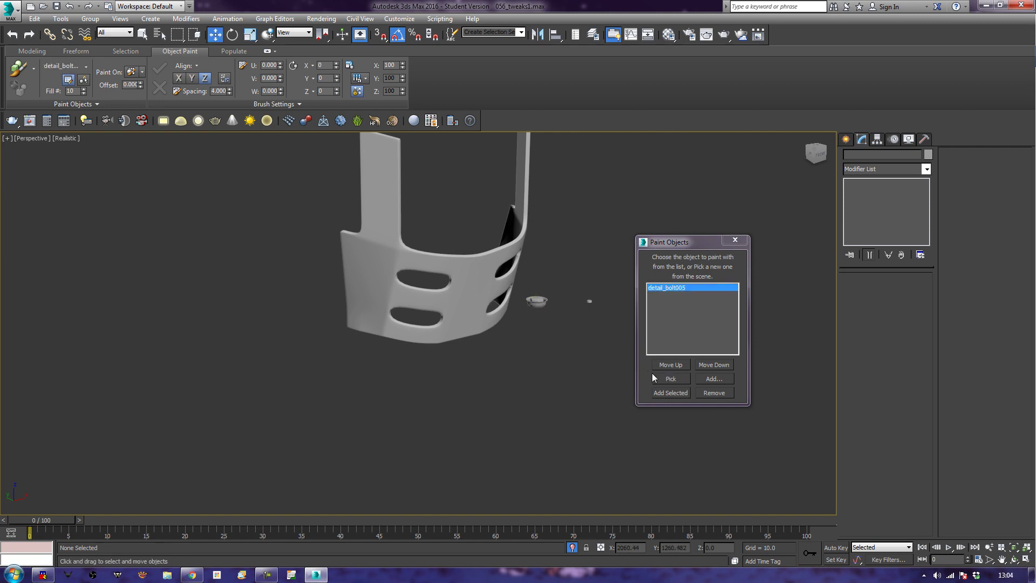
left_click(590, 301)
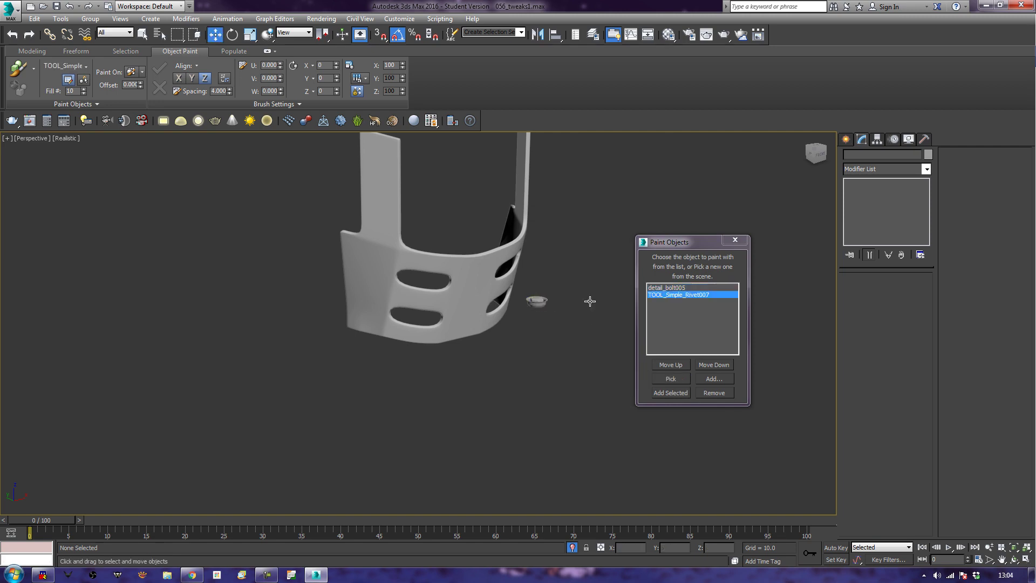
Select the jaw plate and set Object Paint to paint the objects in the list onto Selected Objects.
left_click(491, 312)
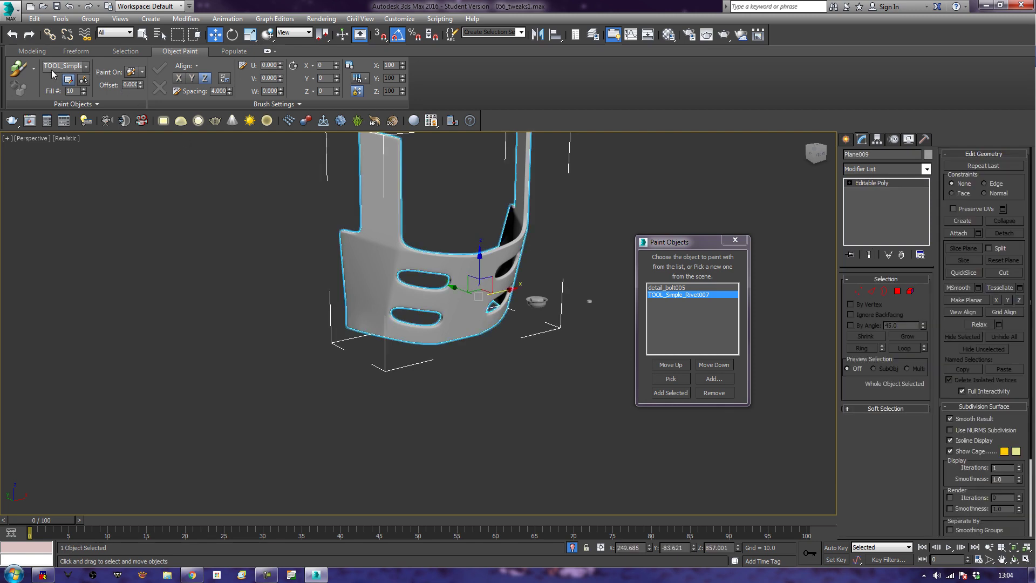
left_click(142, 72)
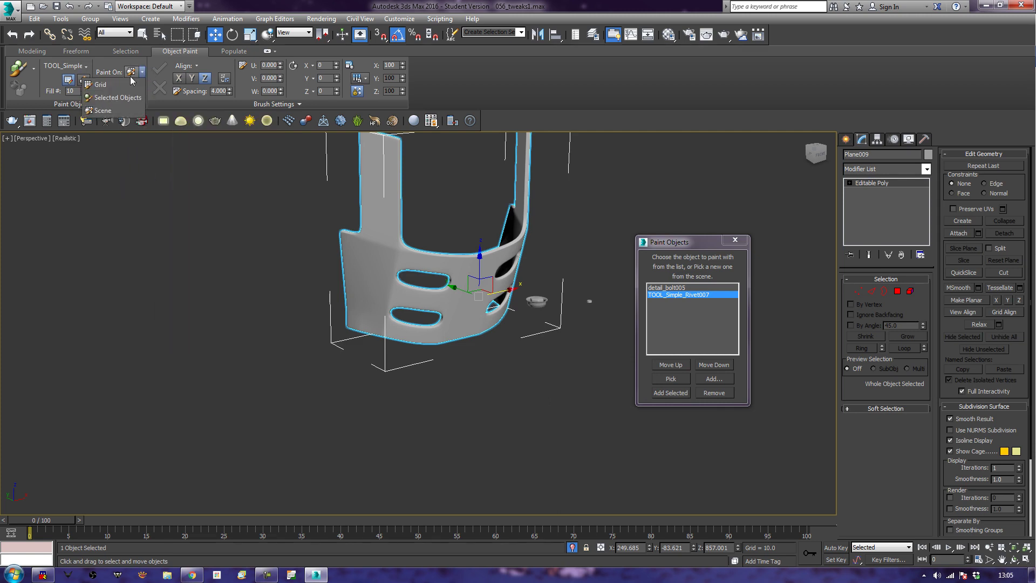
left_click(118, 100)
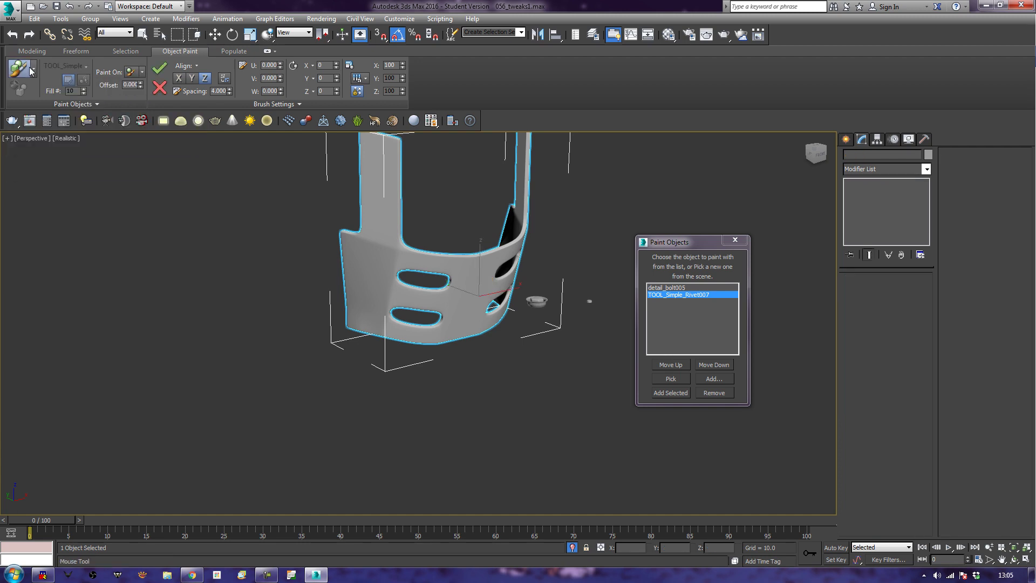
left_click(33, 71)
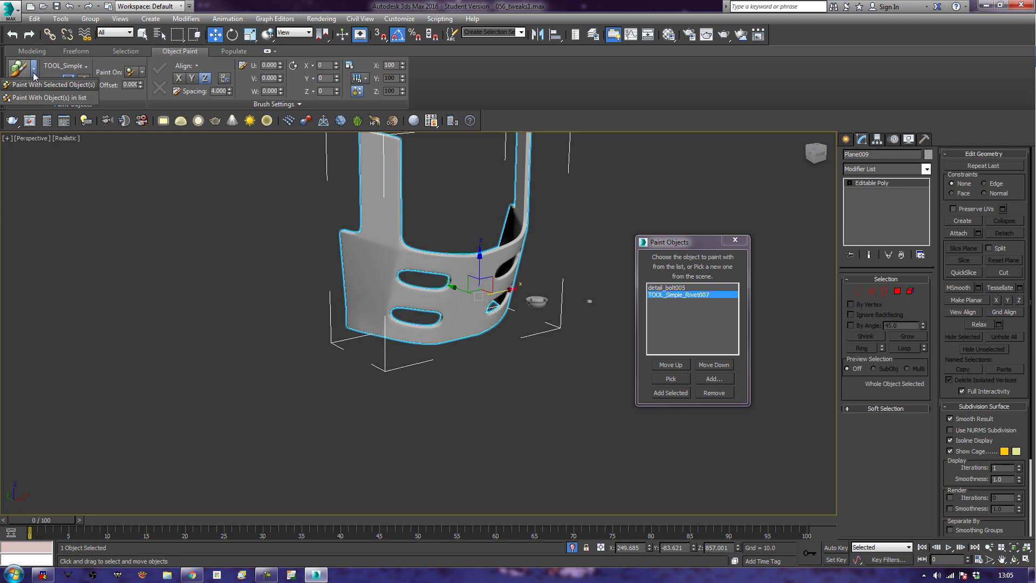
left_click(47, 97)
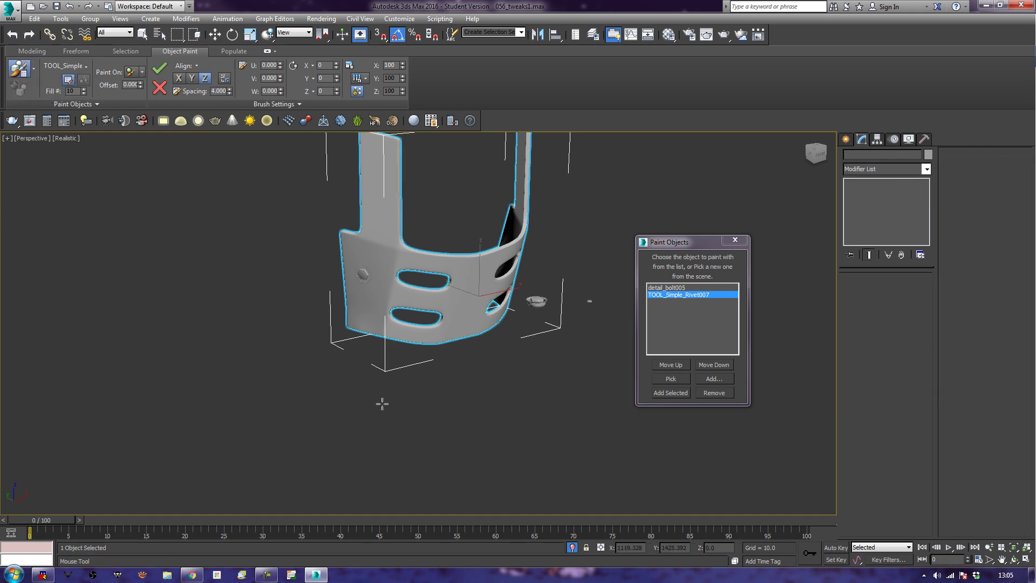
key("ctrl+z")
Paint two hex bolts, one above the other, onto each of the jaw plate's two upright straps.
middle_click_drag(417, 279, 423, 337)
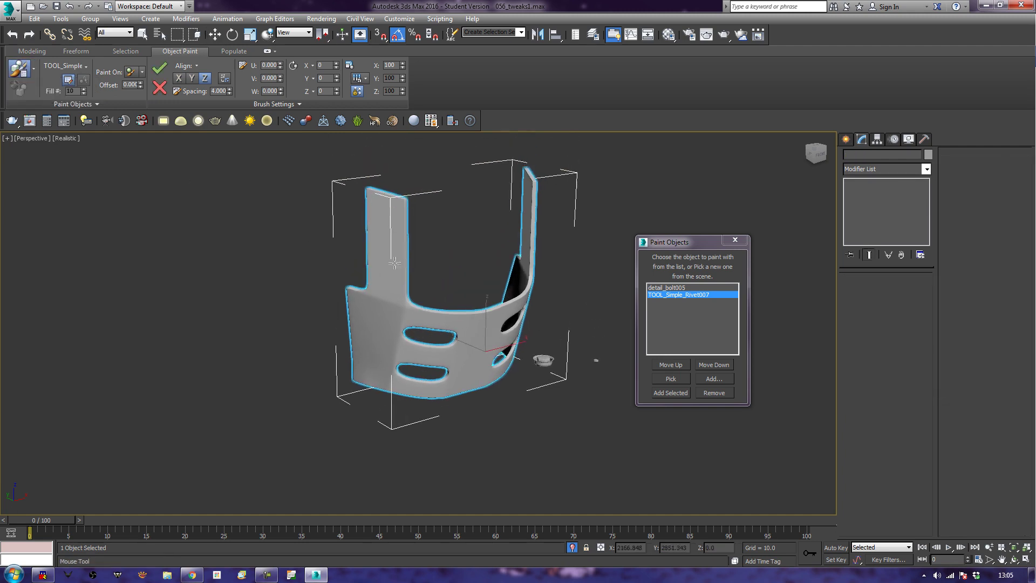
left_click(383, 211)
middle_click_drag(572, 326, 463, 332, "alt")
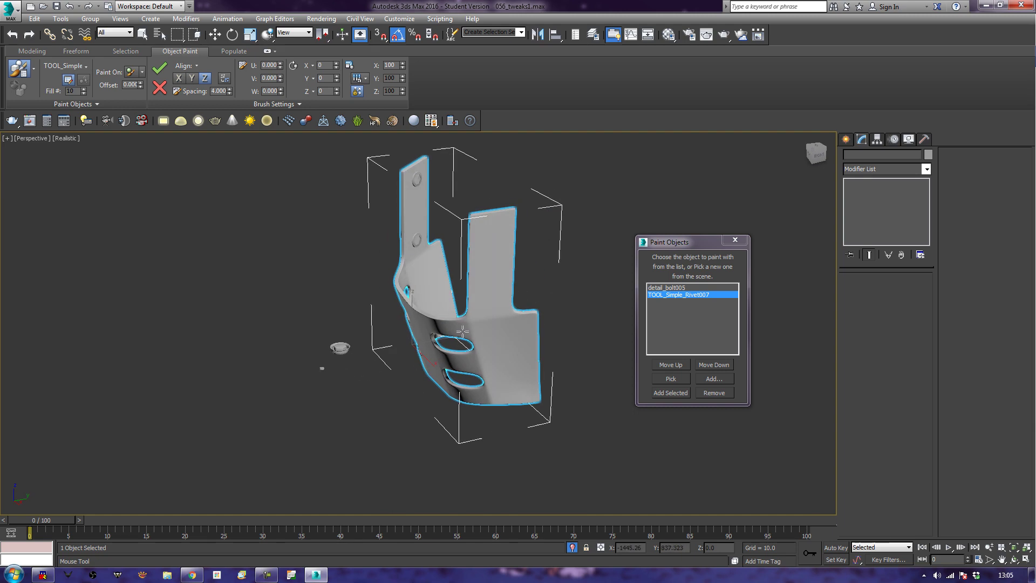
left_click(493, 231)
left_click(490, 294)
left_click(520, 331)
middle_click_drag(396, 419, 444, 386, "alt")
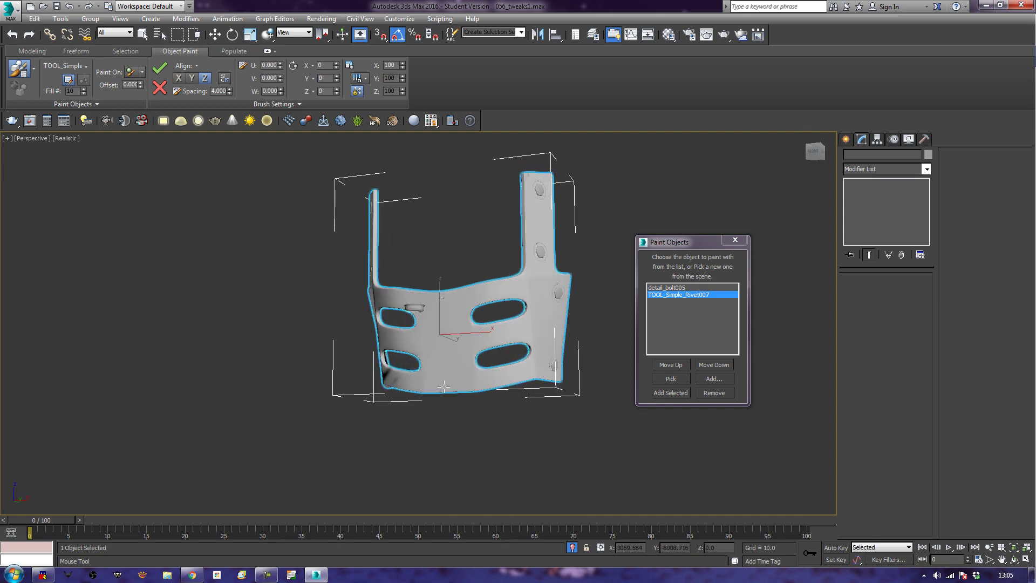
mouse_move(359, 359)
middle_mouse_down("alt")
mouse_move(467, 352)
mouse_move(456, 372)
mouse_move(426, 375)
middle_mouse_up("alt")
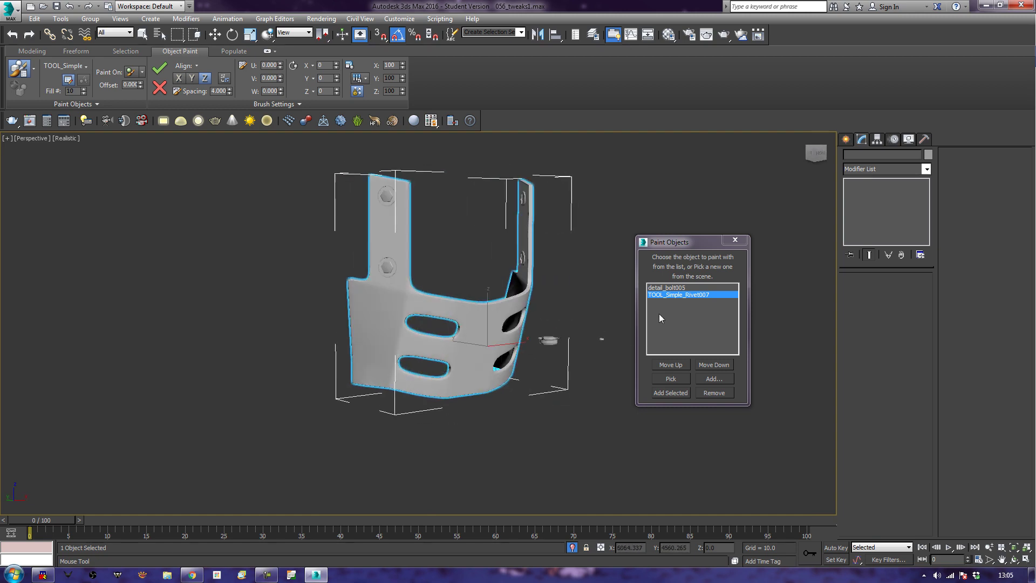
Choose the simple rivet as the paint object and paint four rivets near the corners of each side panel of the jaw plate.
left_click(661, 288)
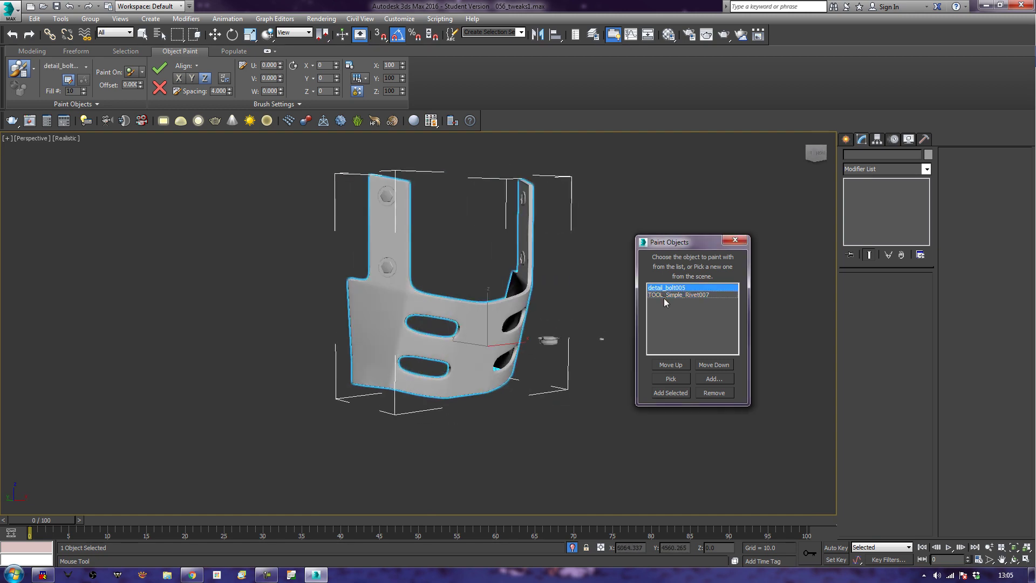
left_click(665, 295)
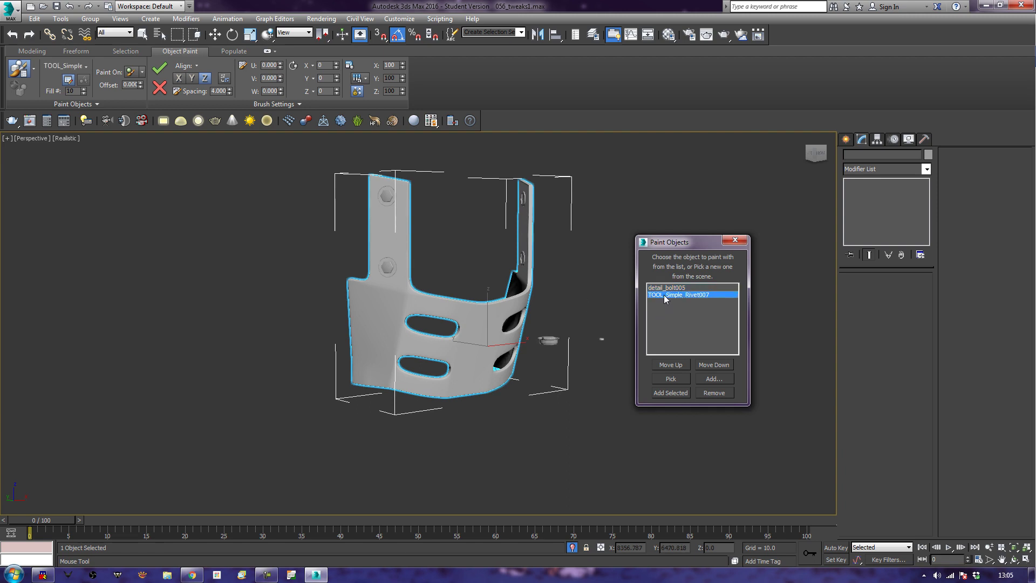
left_click(356, 288)
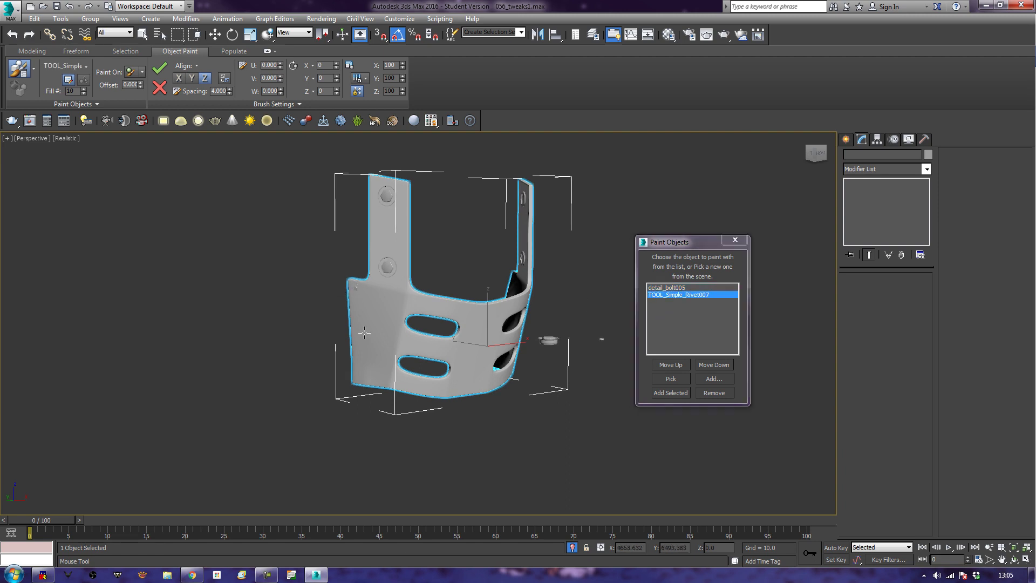
left_click(356, 379)
middle_click_drag(486, 423, 373, 426, "alt")
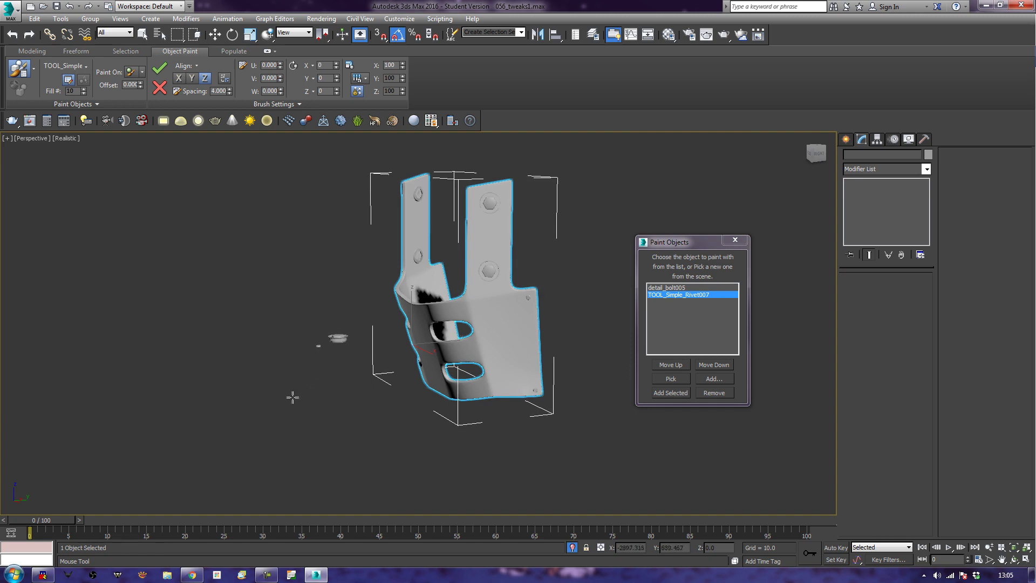
middle_click_drag(287, 402, 401, 384, "alt")
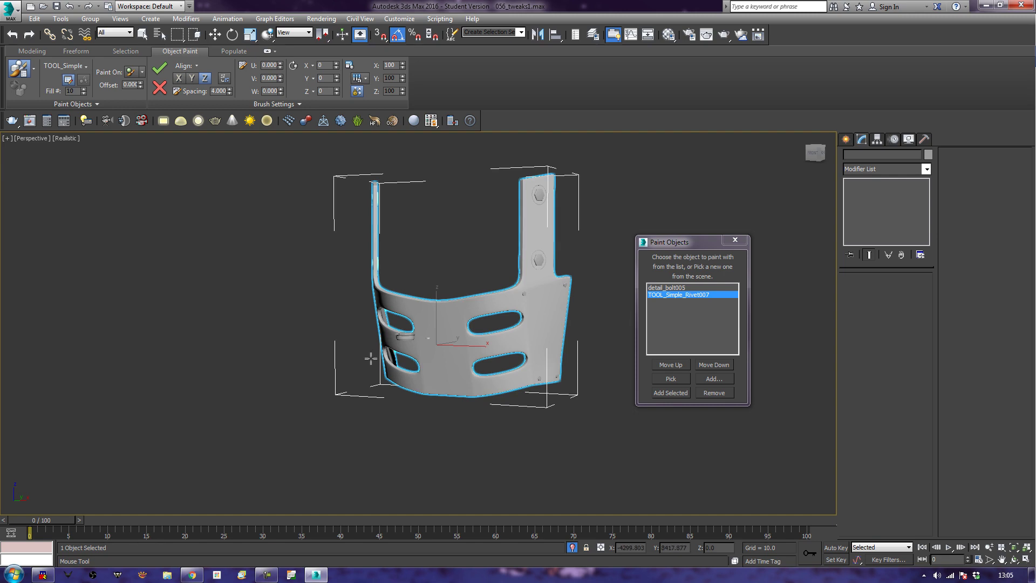
middle_click_drag(383, 367, 464, 363, "alt")
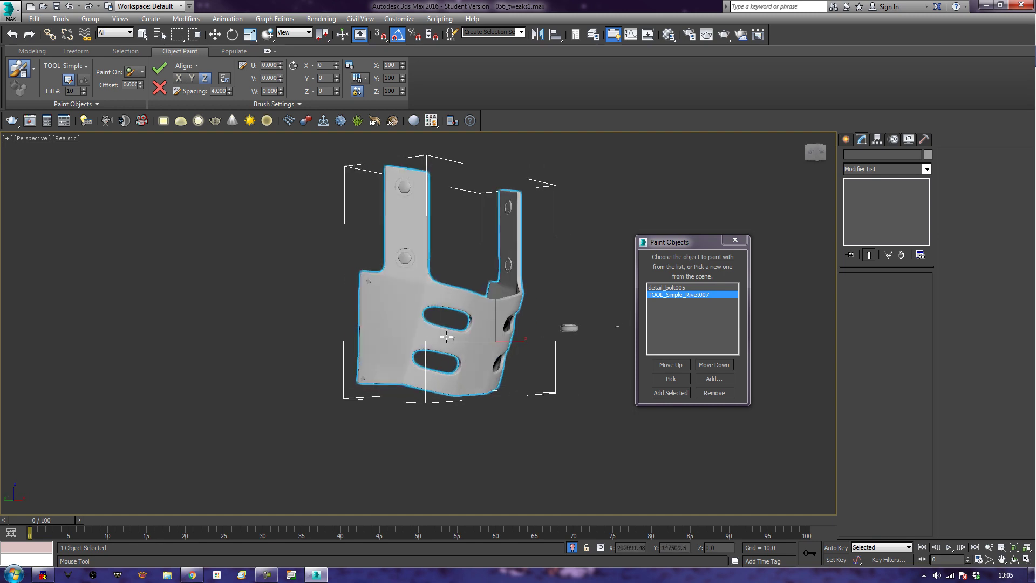
left_click(418, 288)
left_click(398, 375)
Finish the object painting and delete the source bolt and rivet copies floating beside the jaw plate.
right_click(618, 255)
left_click(735, 240)
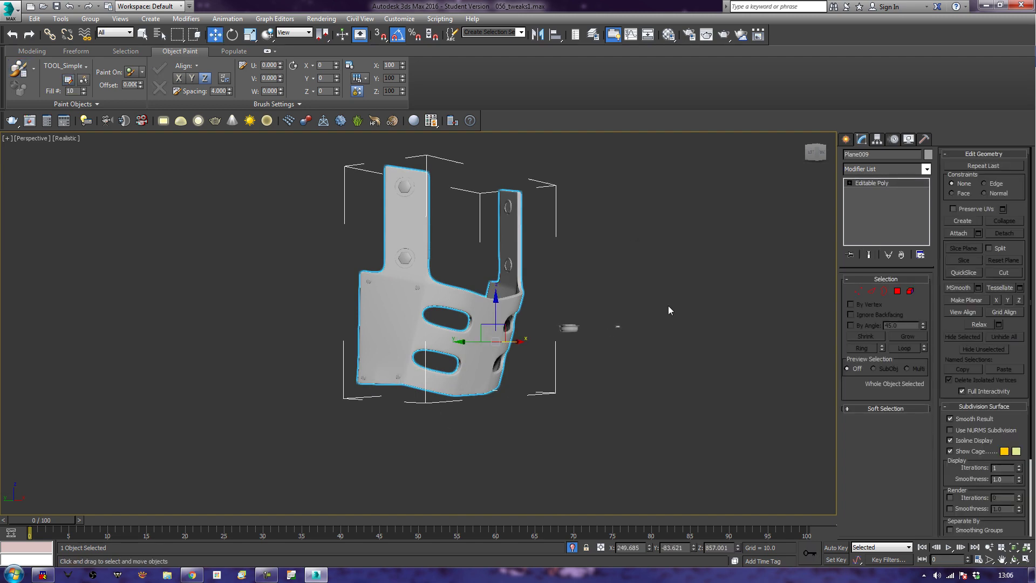
left_click_drag(553, 351, 551, 351)
left_click(546, 345)
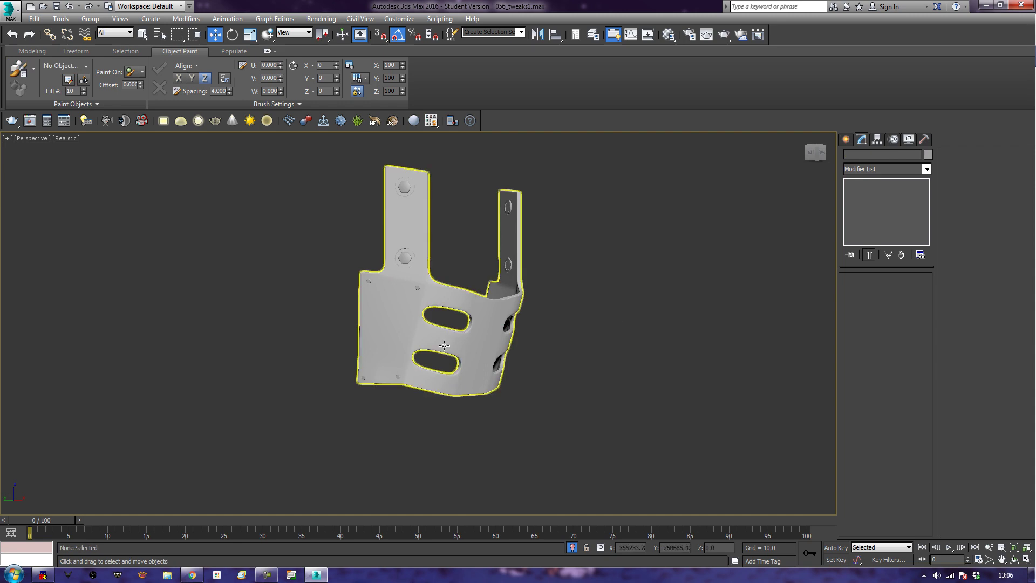
Attach the painted bolts and rivets to the jaw plate, with edged faces displayed.
left_click(360, 346)
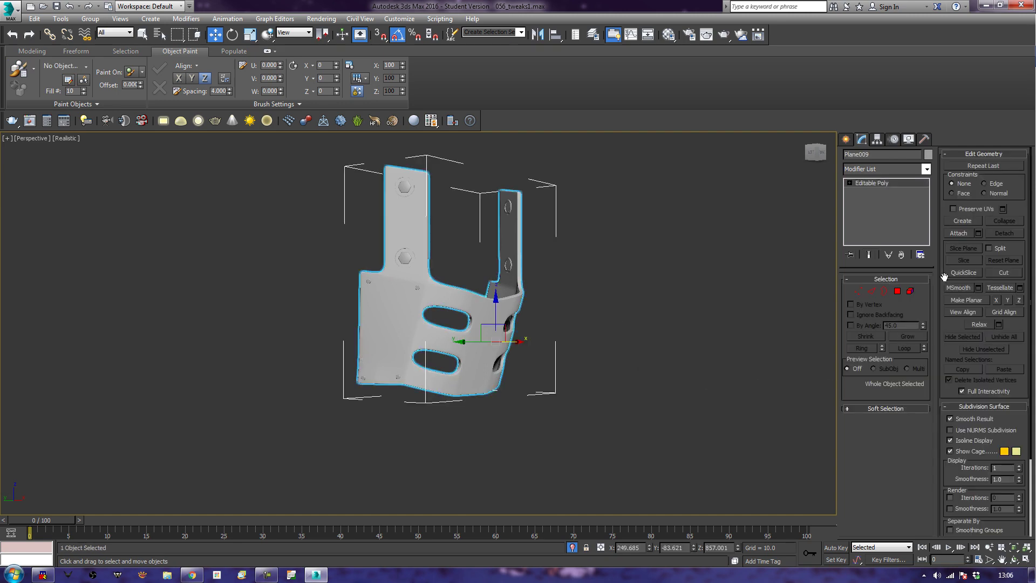
left_click(961, 233)
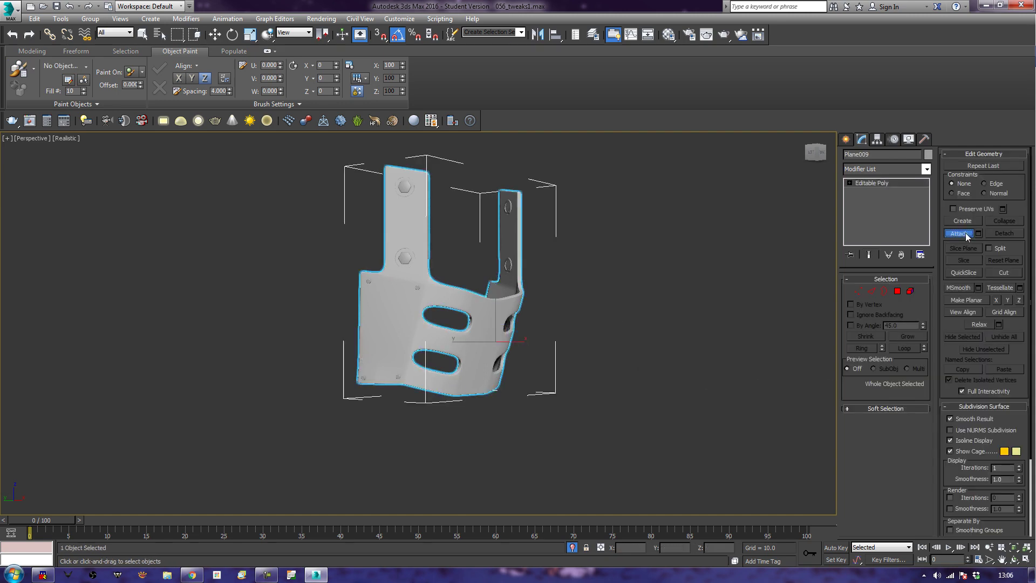
key("F4")
left_click(416, 260)
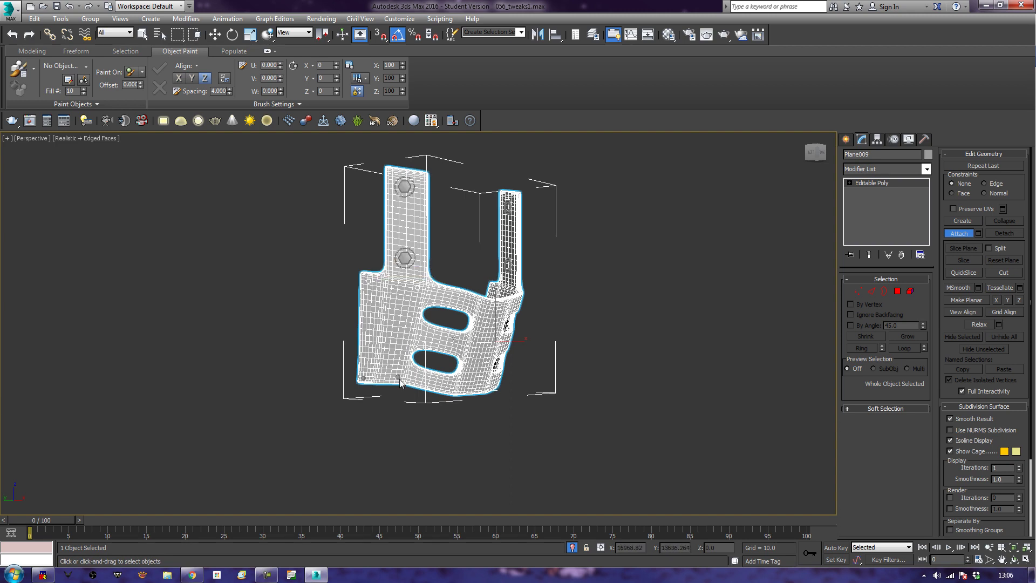
middle_click_drag(596, 413, 519, 406, "alt")
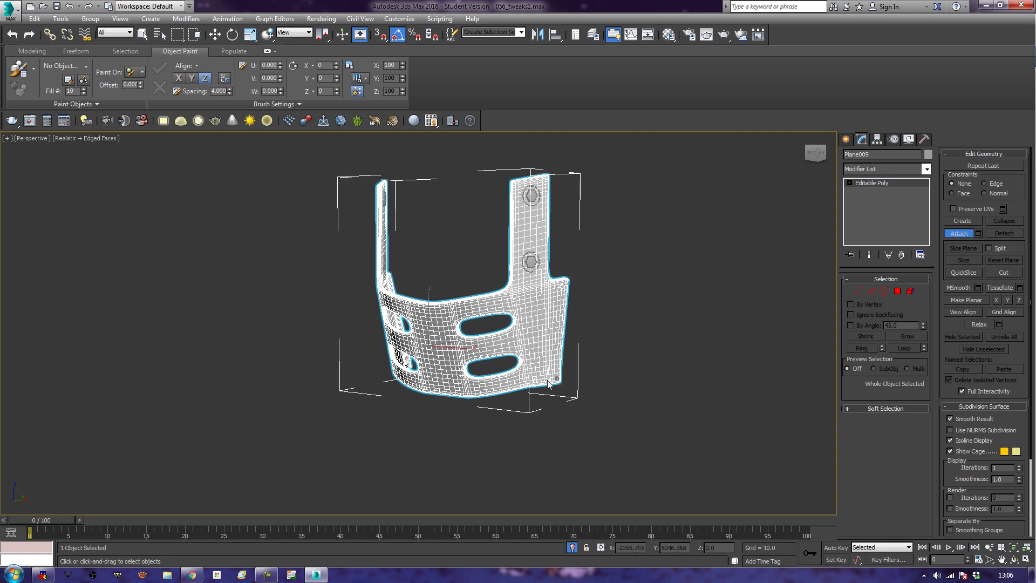
middle_click_drag(579, 274, 608, 425)
scroll(608, 425, "up", 2)
scroll(575, 397, "up", 2)
middle_click_drag(561, 264, 598, 553)
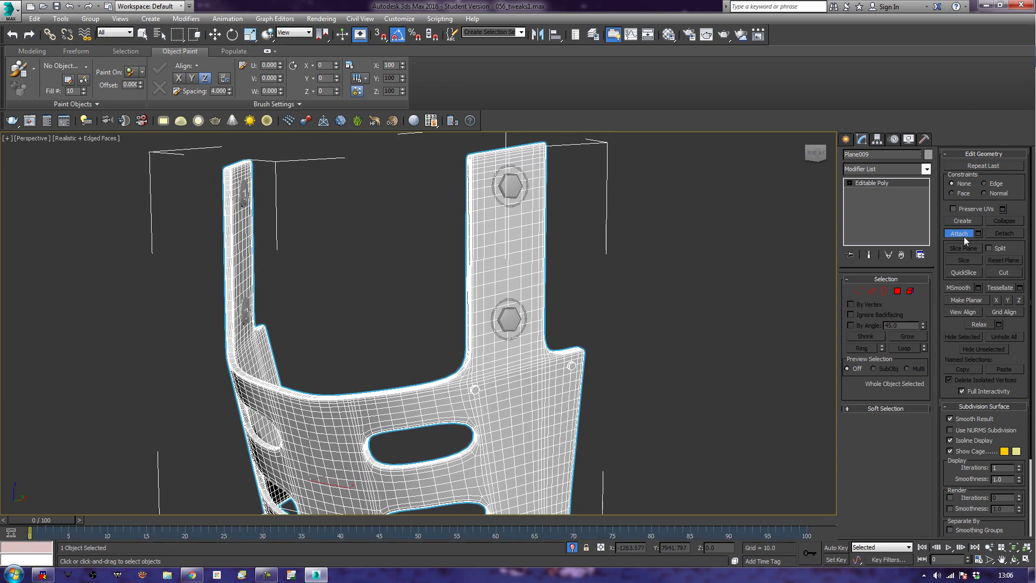
key("w")
Select the six plate polygons behind each of the two bolts on the first upright strap.
left_click(898, 292)
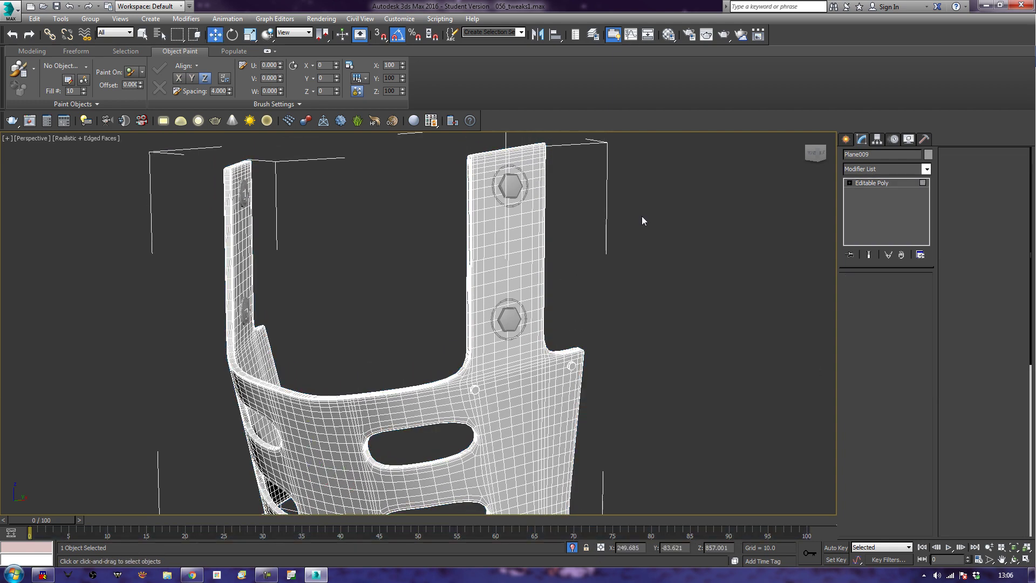
left_click(502, 182)
left_click(512, 182, "ctrl")
left_click(512, 188, "ctrl")
left_click(501, 176, "ctrl")
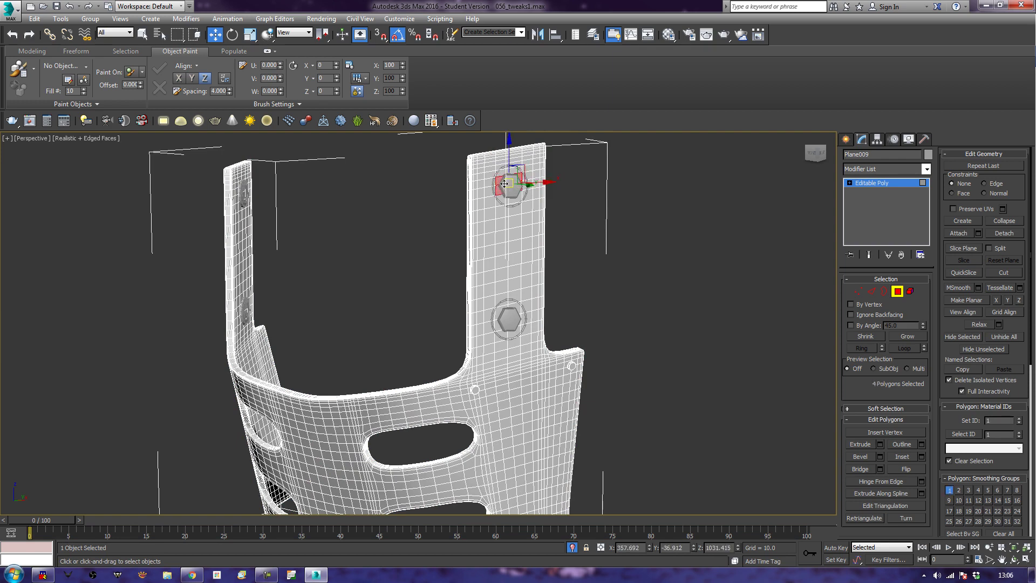
left_click(513, 171, "ctrl")
left_click(515, 171, "ctrl")
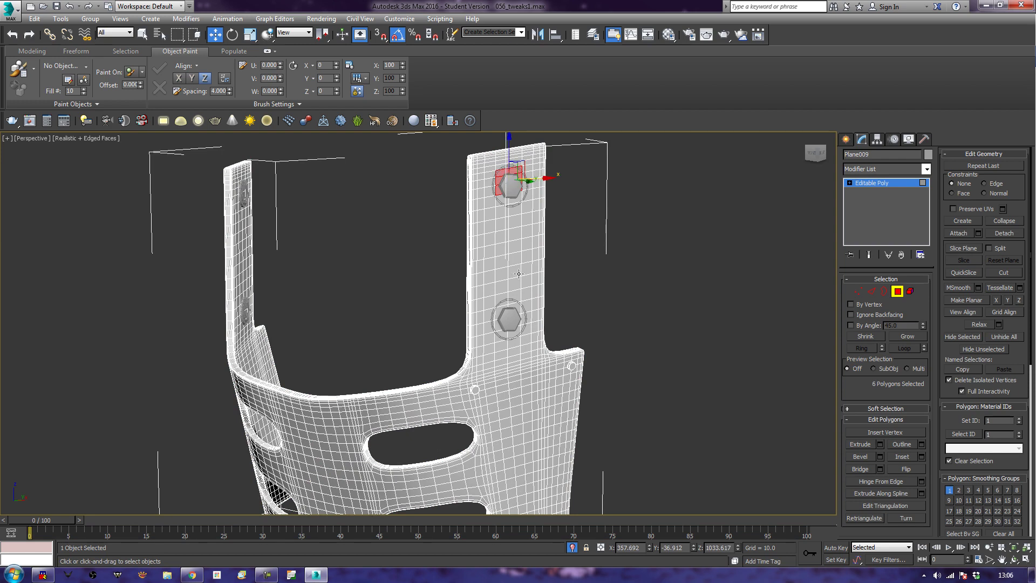
left_click(502, 309, "ctrl")
left_click(516, 308, "ctrl")
left_click(517, 318, "ctrl")
left_click(502, 325, "ctrl")
left_click(500, 337, "ctrl")
left_click(513, 332, "ctrl")
Add the six plate polygons behind each of the two bolts on the opposite upright strap to the selection.
mouse_move(373, 320)
middle_mouse_down("alt")
mouse_move(442, 336)
mouse_move(481, 311)
mouse_move(562, 313)
mouse_move(370, 314)
middle_mouse_up("alt")
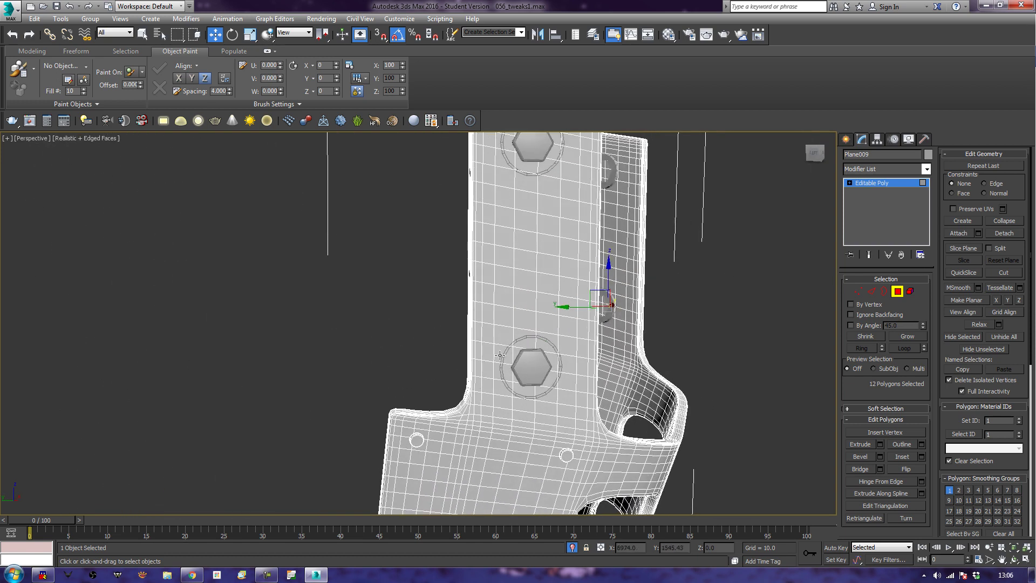
left_click(516, 354, "ctrl")
left_click(546, 361, "ctrl")
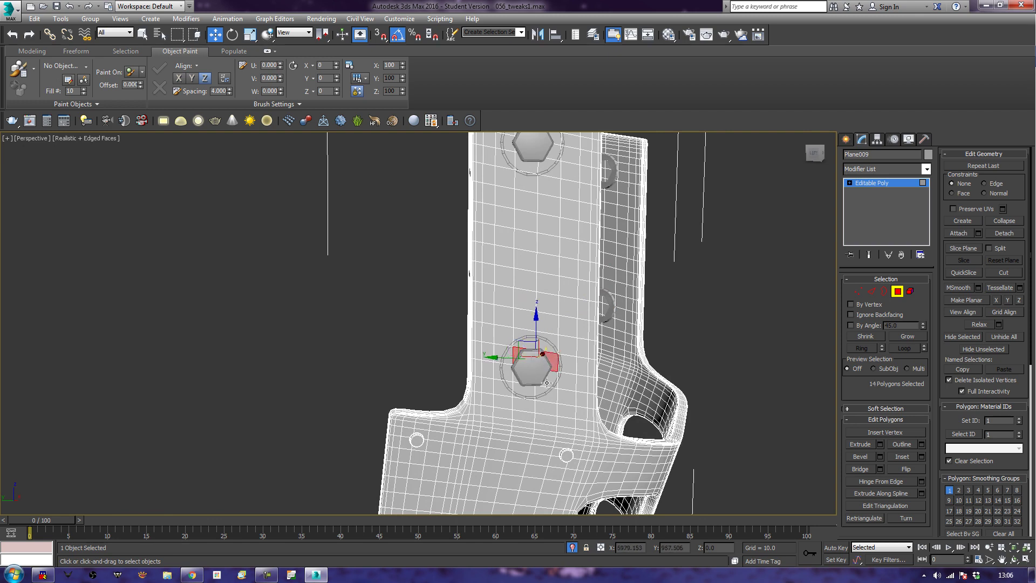
left_click(548, 380, "ctrl")
left_click(526, 375, "ctrl")
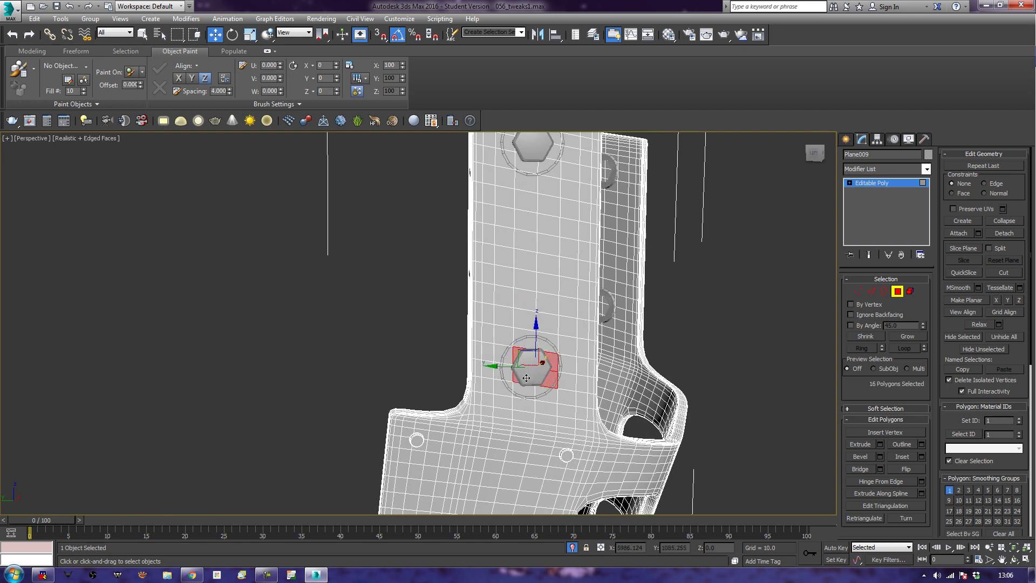
left_click(527, 392, "ctrl")
left_click(540, 389, "ctrl")
middle_click_drag(592, 240, 591, 253)
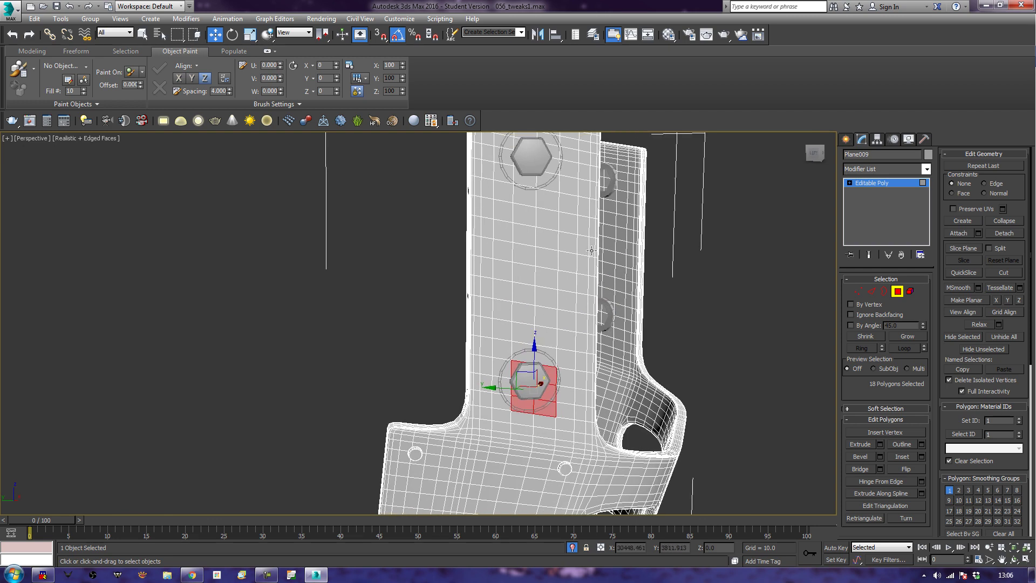
middle_click_drag(555, 207, 556, 203)
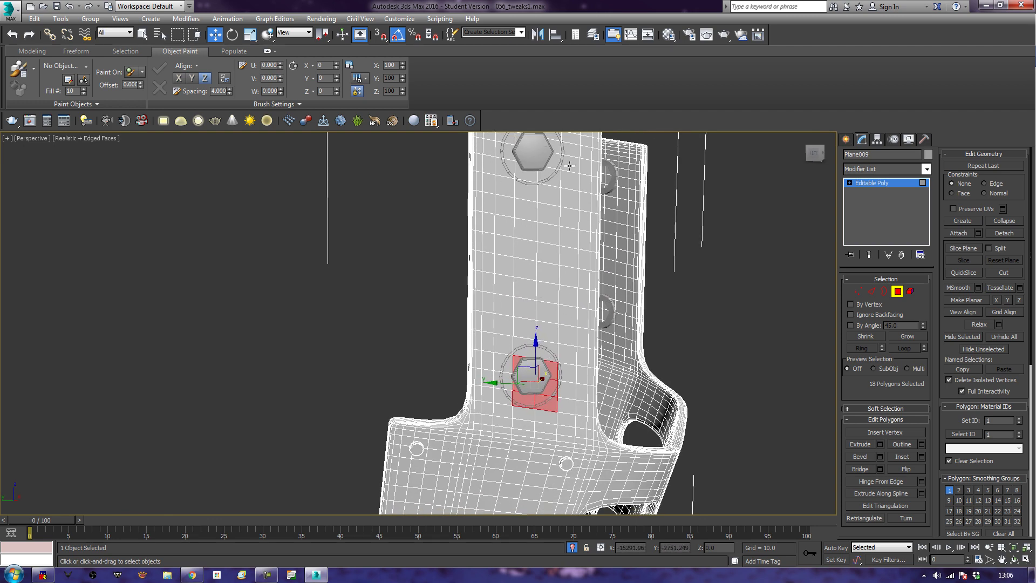
scroll(533, 204, "down", 5)
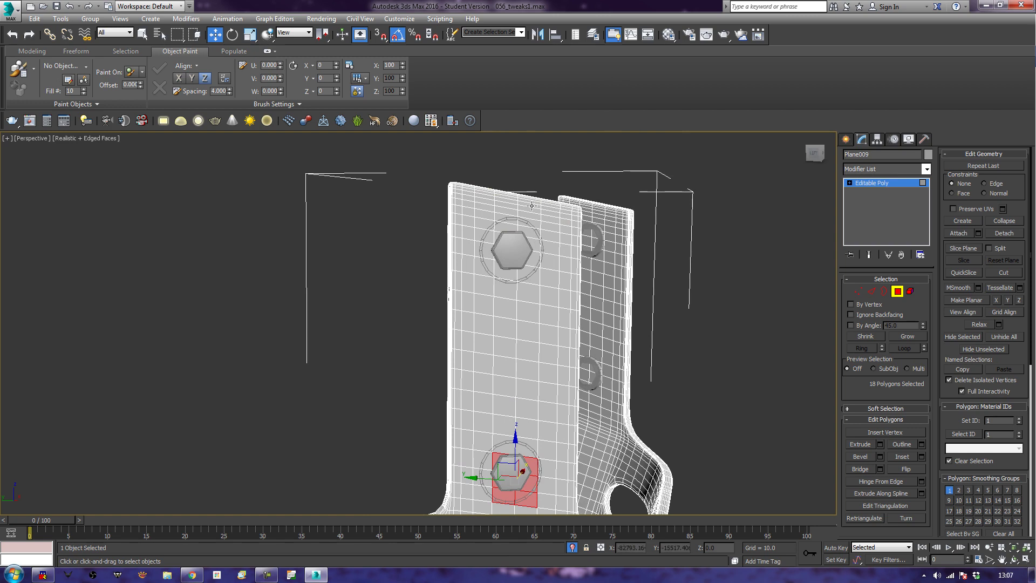
left_click(513, 241, "ctrl")
left_click(531, 246, "ctrl")
left_click(528, 258, "ctrl")
left_click(508, 267, "ctrl")
left_click(521, 270, "ctrl")
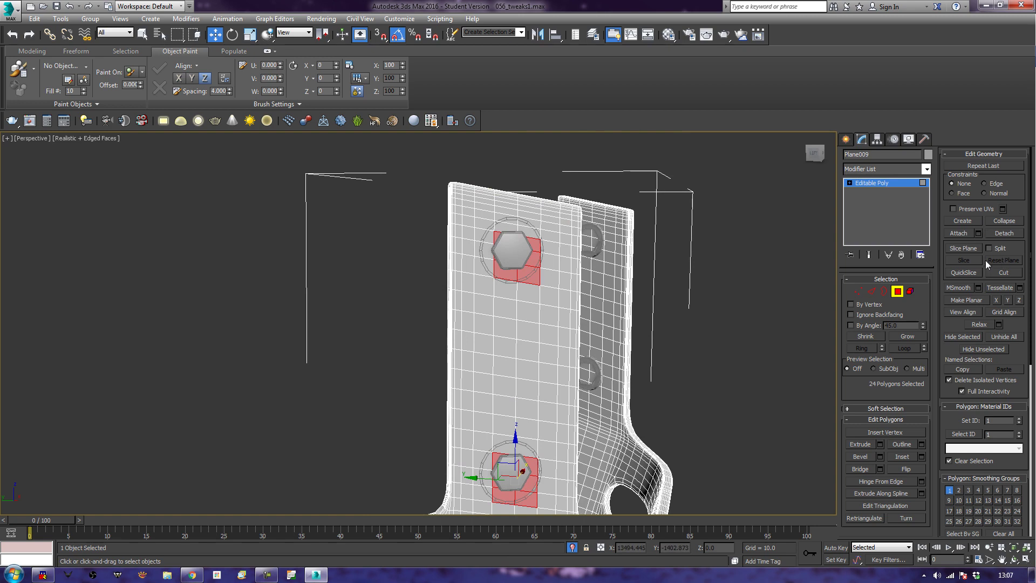
Grow the polygon selection once, add the four-polygon row above the near strap's upper bolt, and delete the selected polygons.
left_click(903, 336)
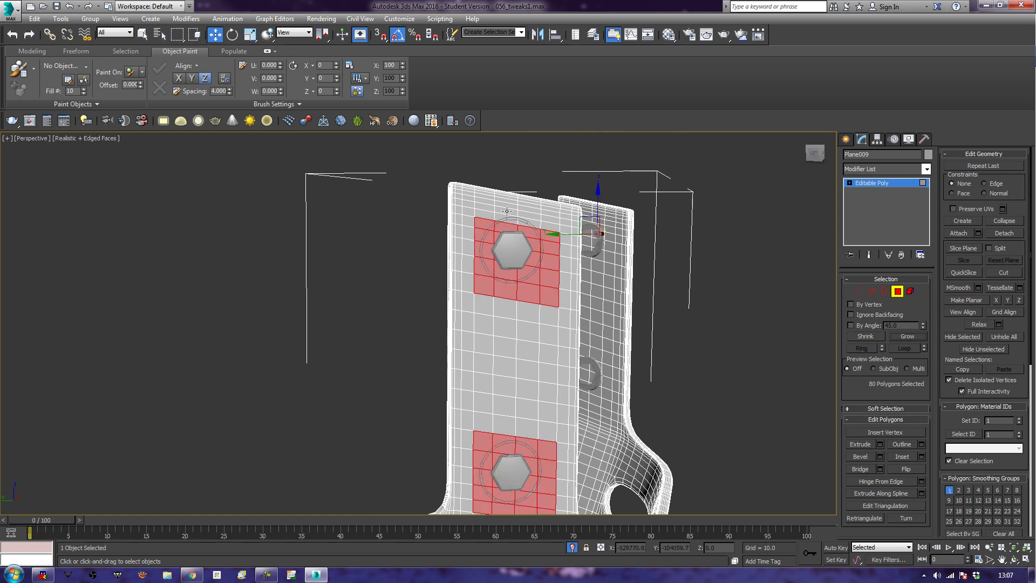
left_click(486, 216, "ctrl")
left_click(522, 223, "ctrl")
left_click(516, 219, "ctrl")
left_click(554, 229, "ctrl")
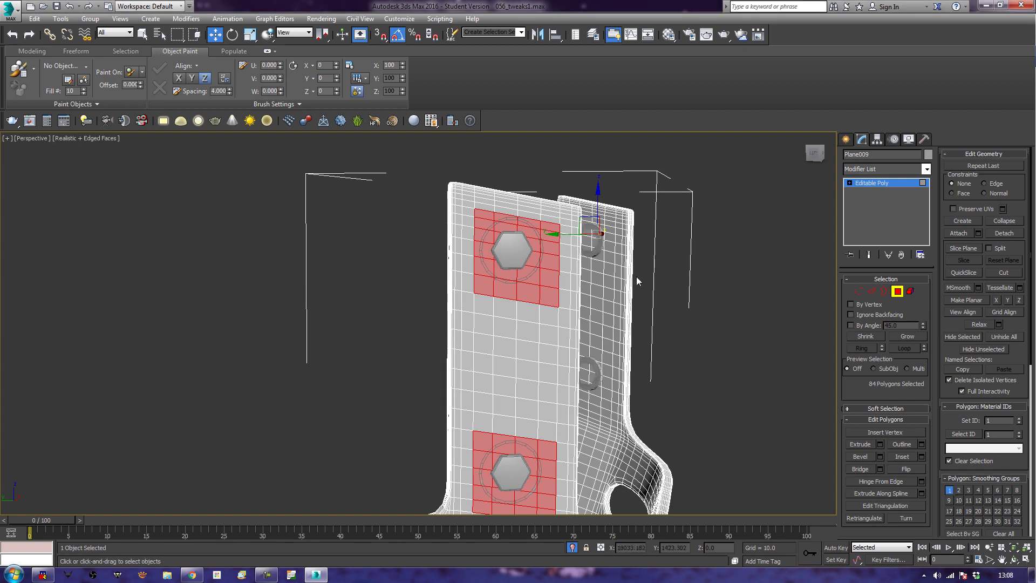
middle_click_drag(513, 254, 479, 252)
key("Delete")
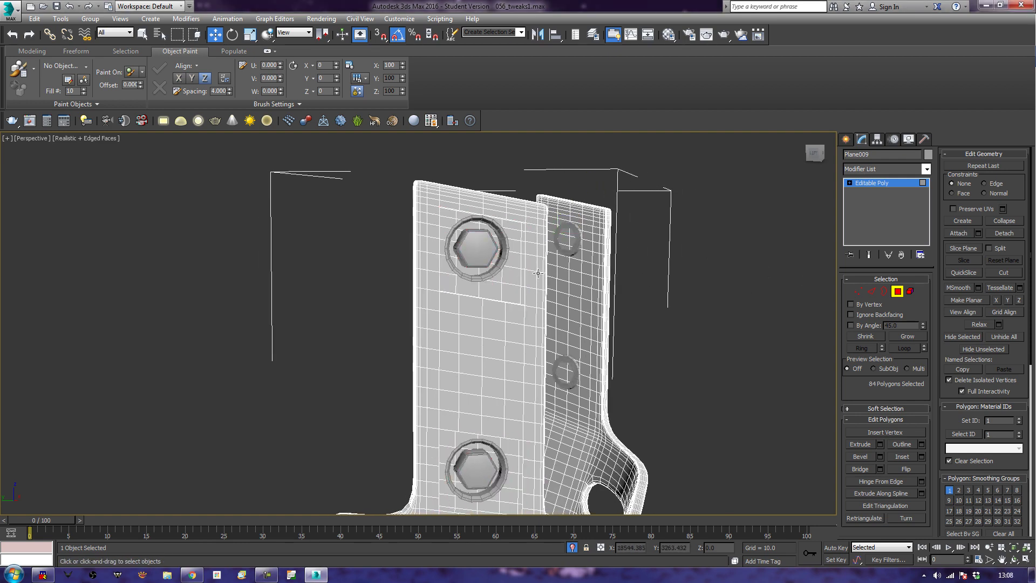
Attach the four hex bolts on the two upright straps to the jaw plate, and return to polygon level.
key("z")
middle_click_drag(682, 310, 802, 410)
middle_click_drag(802, 411, 597, 347, "alt")
left_click(898, 291)
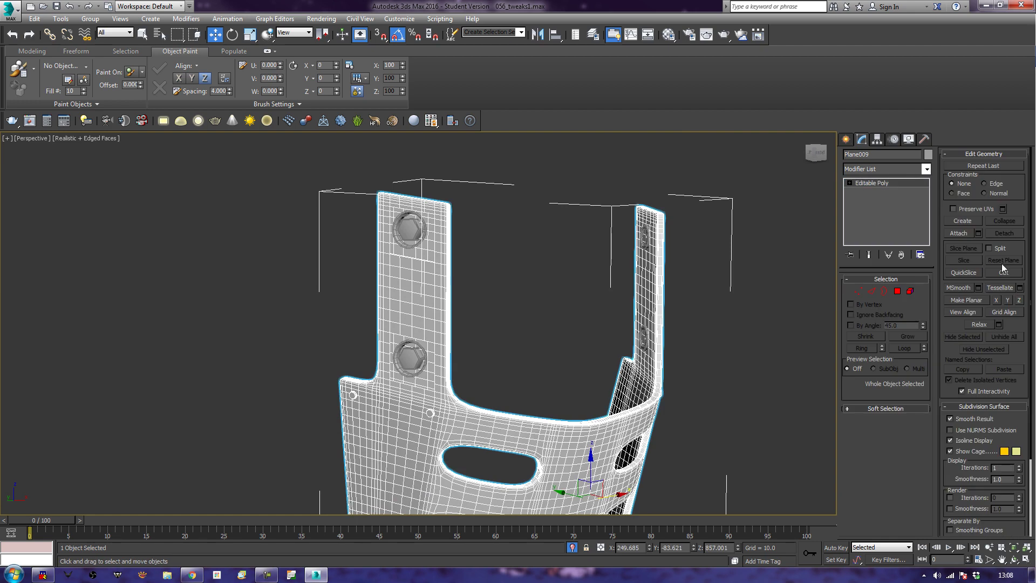
left_click(967, 235)
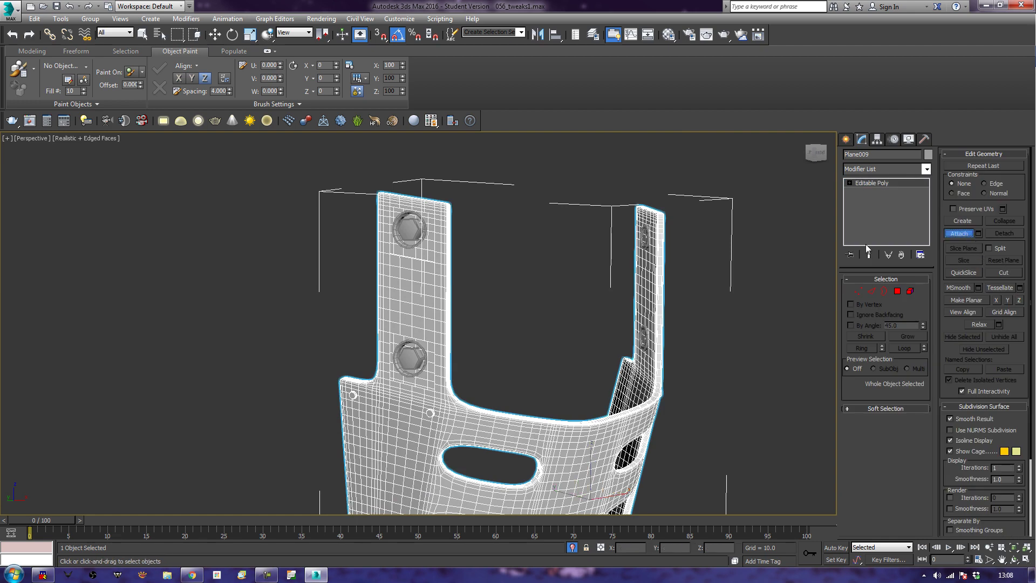
left_click(650, 228)
left_click(642, 336)
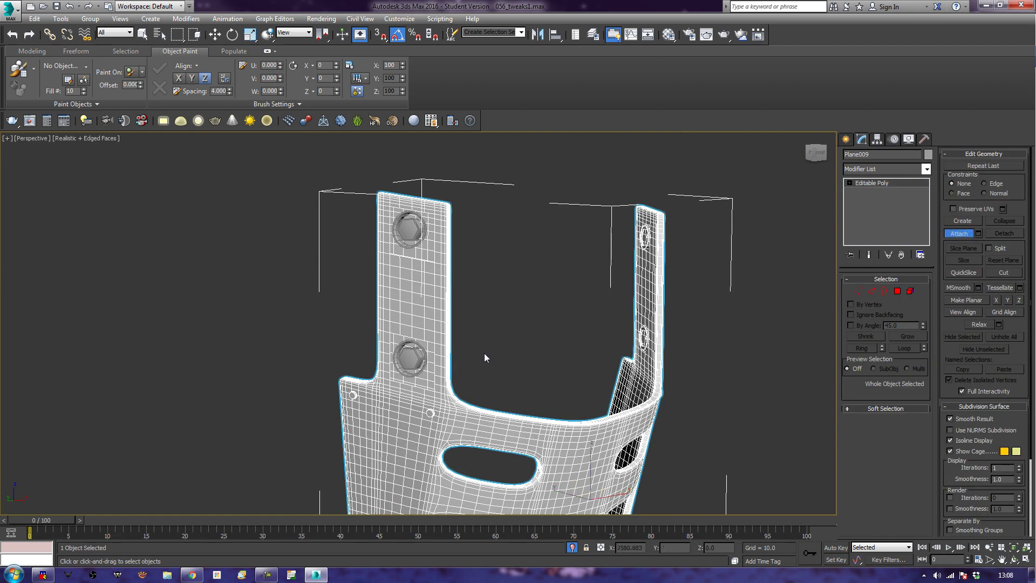
left_click(406, 229)
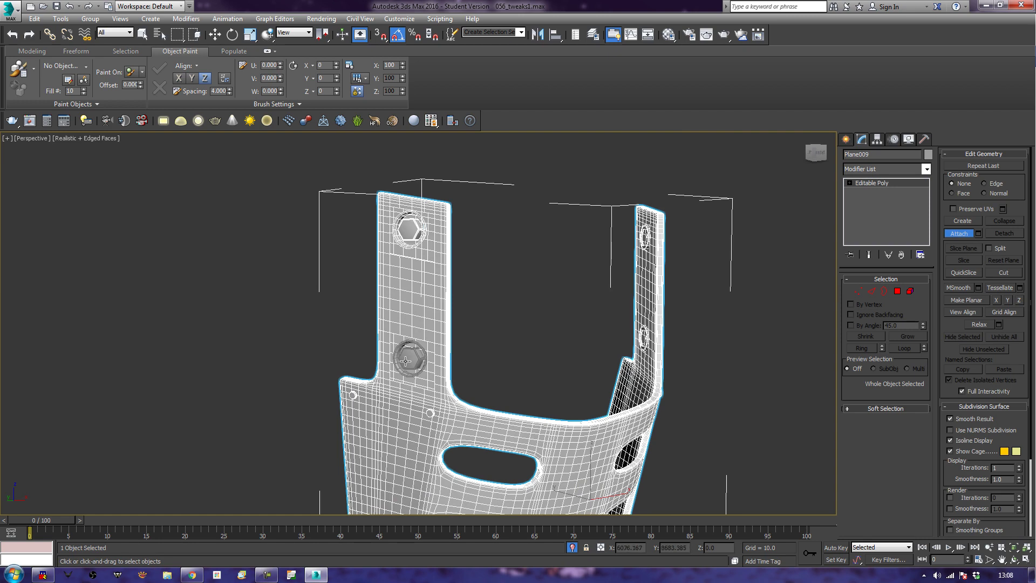
left_click(406, 361)
middle_click_drag(523, 357, 689, 376, "alt")
scroll(692, 354, "up", 3)
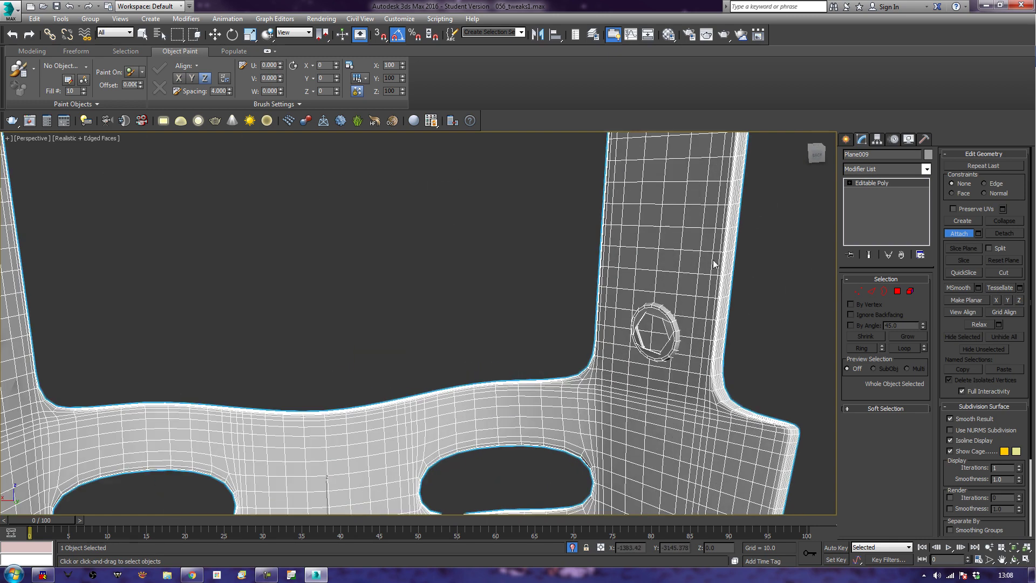
middle_click_drag(715, 269, 704, 419)
left_click(898, 291)
key("w")
middle_click_drag(799, 312, 649, 293, "alt")
left_click(658, 238)
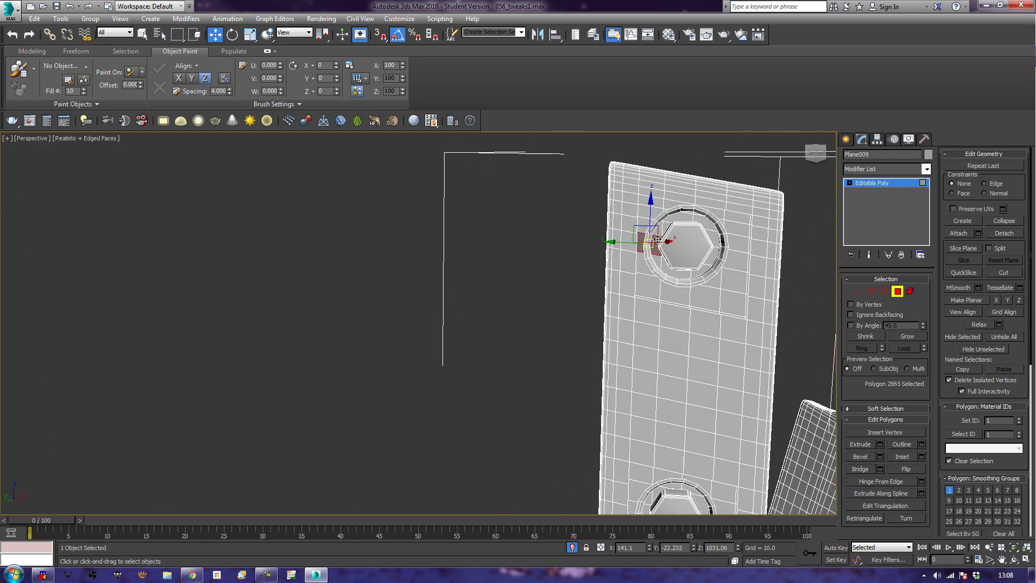
middle_click_drag(670, 227, 615, 243, "alt")
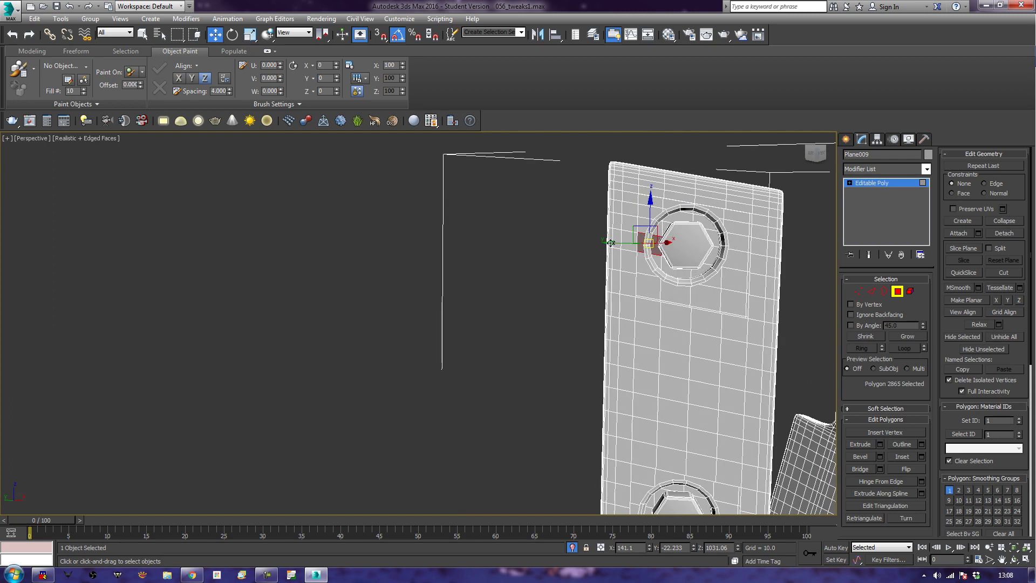
left_click(655, 202)
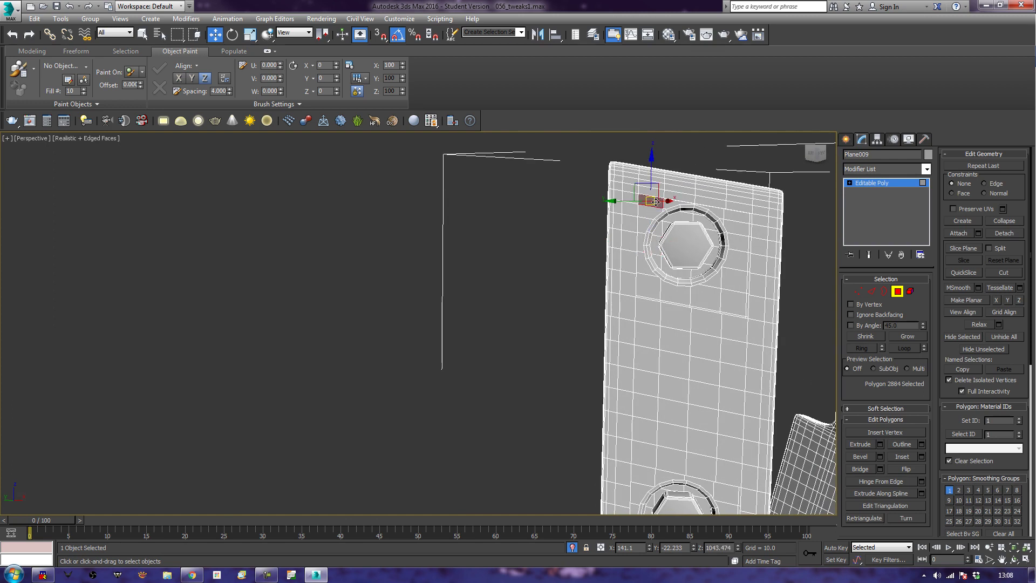
left_click(647, 283, "shift")
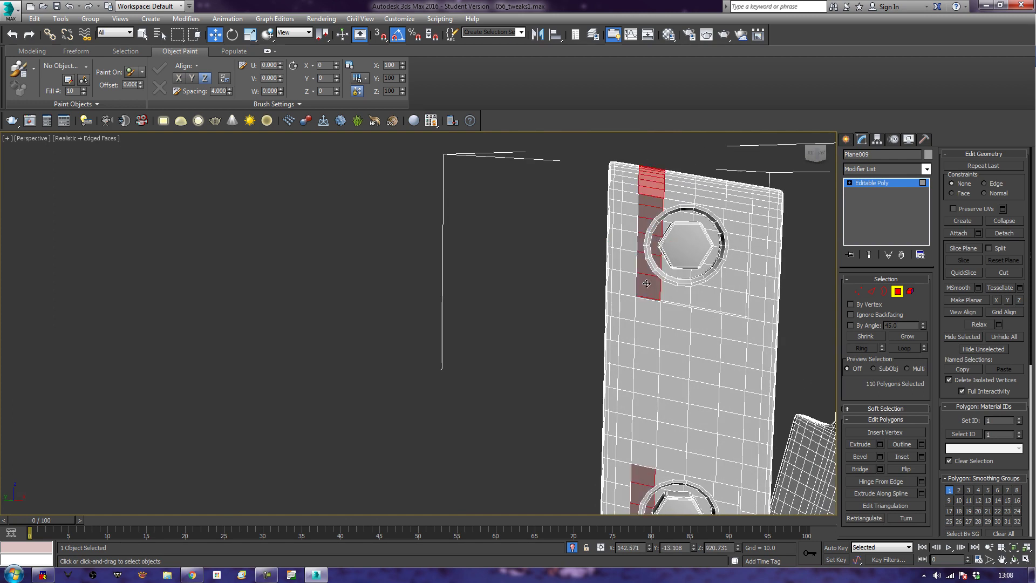
left_click(647, 216)
left_click(644, 236, "ctrl")
left_click(645, 241, "ctrl")
key("ctrl+z")
left_click(567, 285)
Select the 16 plate polygons forming a rectangular ring around the upper bolt of one upright strap and delete them.
mouse_move(617, 270)
middle_mouse_down("alt")
mouse_move(627, 274)
mouse_move(617, 274)
middle_mouse_up("alt")
left_click(663, 225)
left_click(660, 235, "ctrl")
left_click(650, 251, "ctrl")
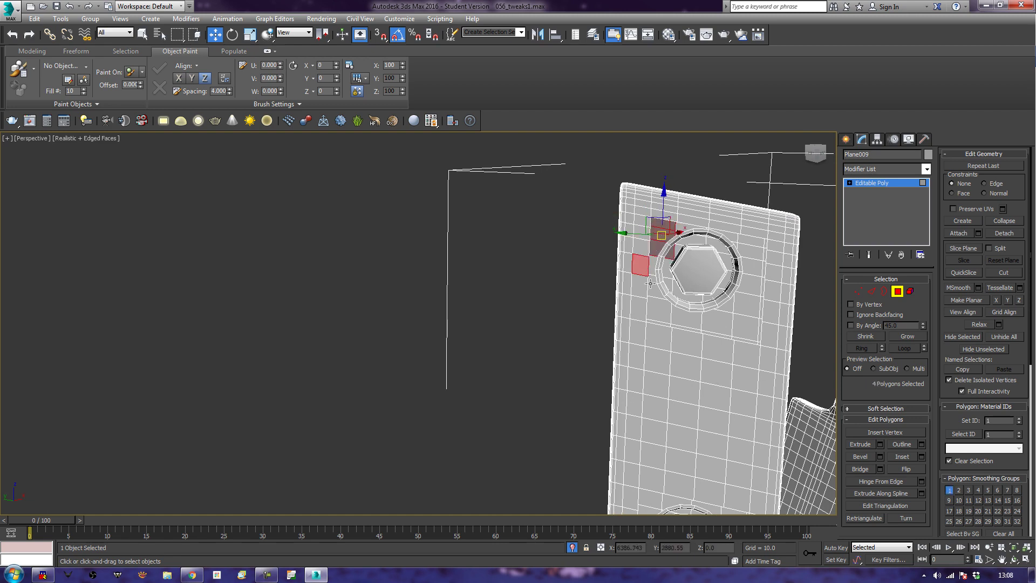
left_click(652, 272, "ctrl")
left_click(654, 286, "ctrl")
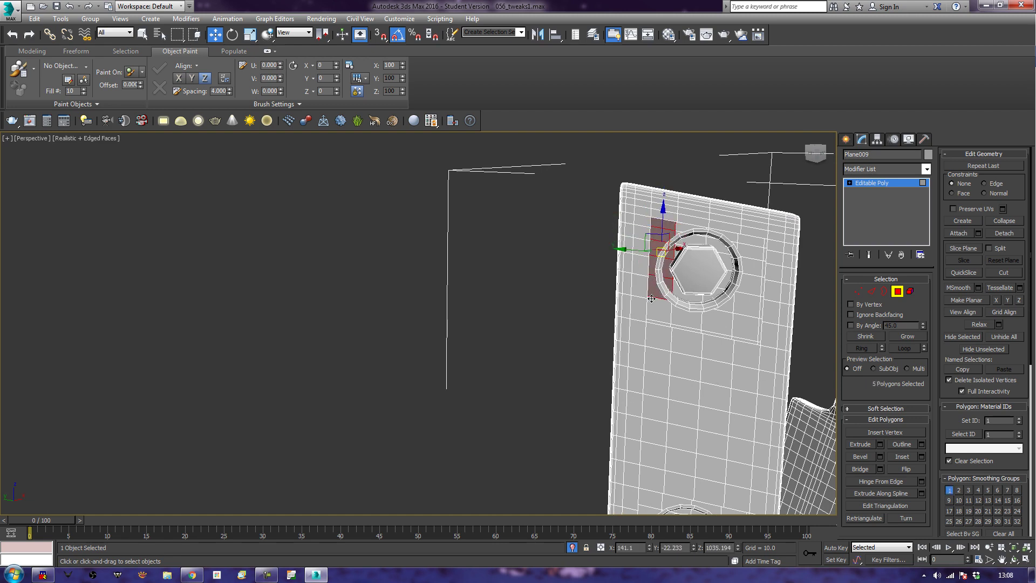
left_click(656, 309, "ctrl")
left_click(694, 319, "ctrl")
left_click(712, 320, "ctrl")
left_click(746, 327, "ctrl")
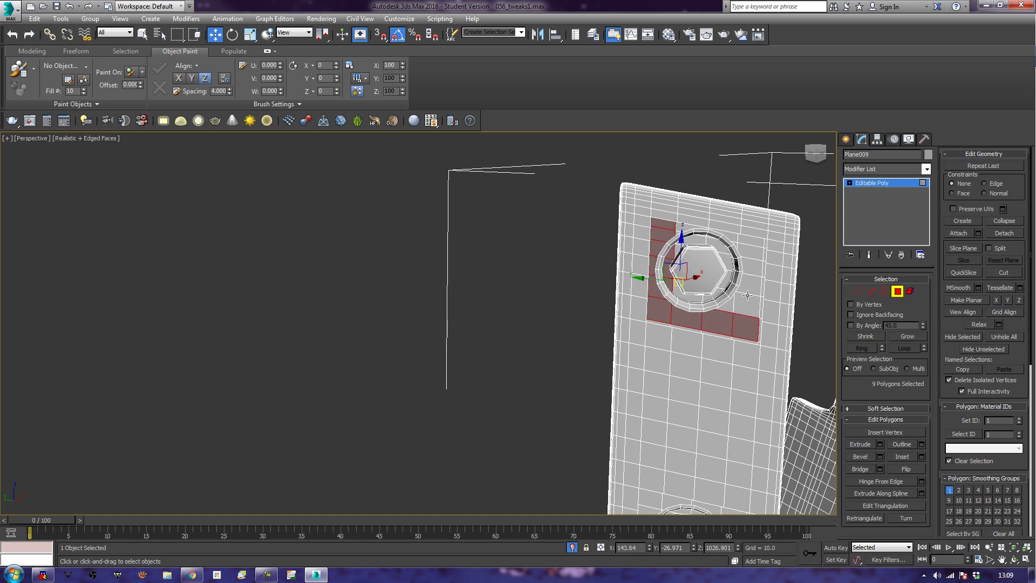
left_click(747, 305, "ctrl")
left_click(750, 281, "ctrl")
left_click(752, 268, "ctrl")
left_click(751, 251, "ctrl")
left_click(751, 241, "ctrl")
left_click(680, 226, "ctrl")
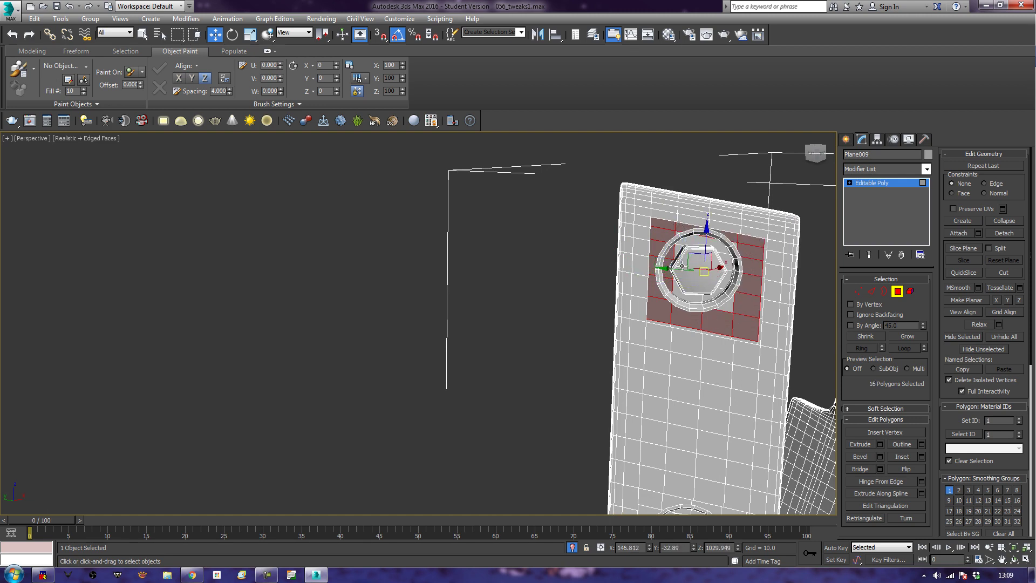
key("Delete")
Delete the isolated plate element left behind the strap's upper bolt.
left_click(909, 292)
left_click(726, 308)
key("Delete")
Delete the rectangular ring of plate polygons around the lower bolt on the same strap, and switch to element level.
mouse_move(726, 357)
middle_mouse_down()
mouse_move(738, 301)
mouse_move(741, 354)
middle_mouse_up()
scroll(739, 302, "down", 3)
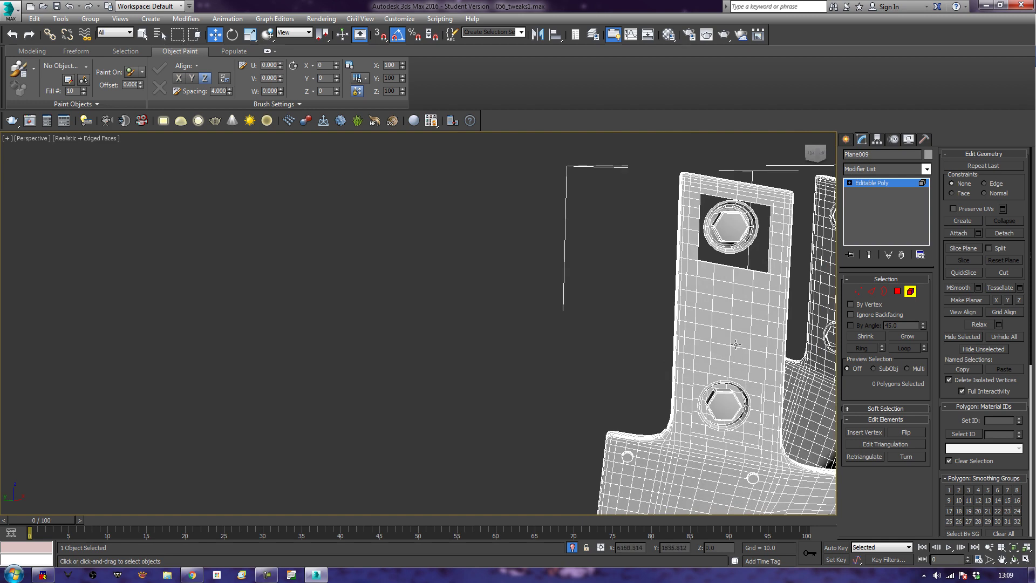
middle_click_drag(718, 435, 711, 413, "alt")
scroll(711, 400, "up", 5)
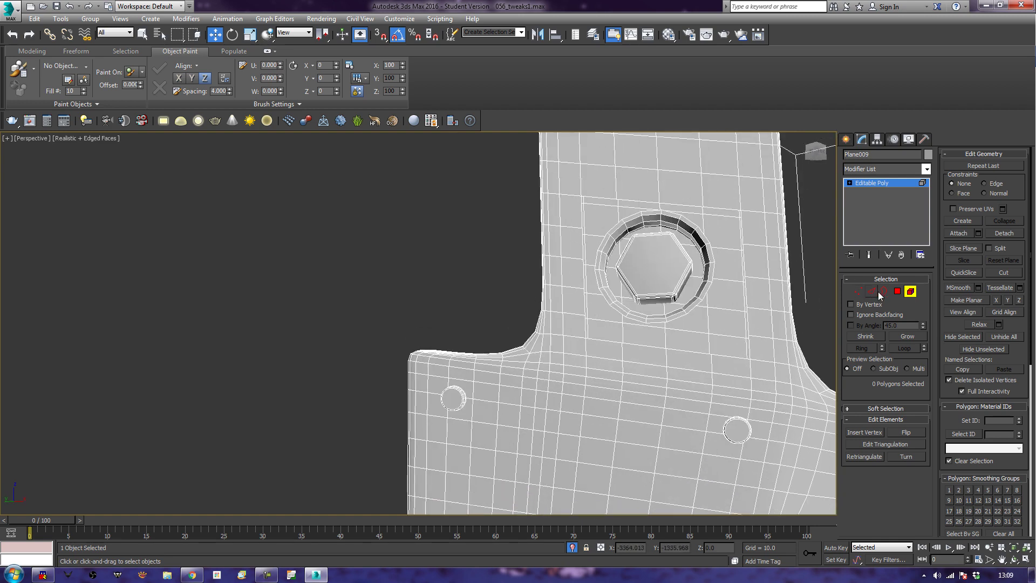
left_click(898, 292)
left_click(603, 222)
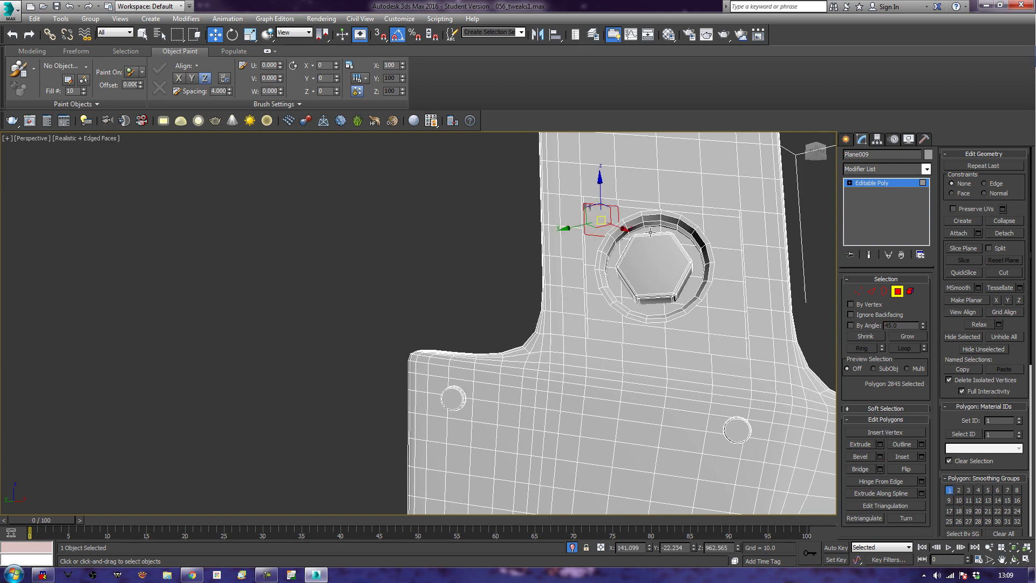
left_click(722, 233, "shift")
left_click(722, 234)
left_click(697, 220, "ctrl")
left_click(628, 217, "ctrl")
left_click(600, 220, "ctrl")
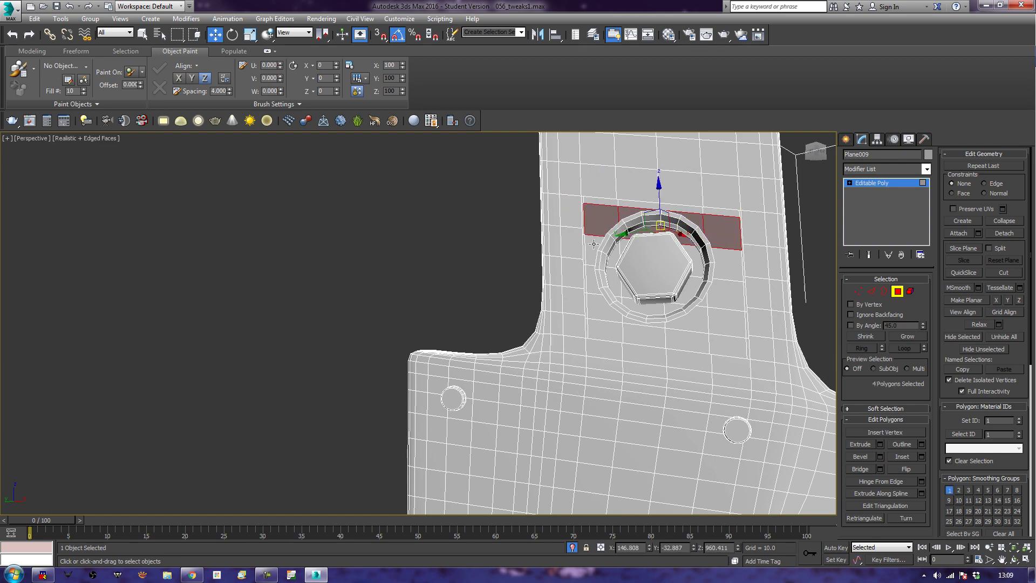
left_click(600, 251, "ctrl")
left_click(590, 281, "ctrl")
key("q")
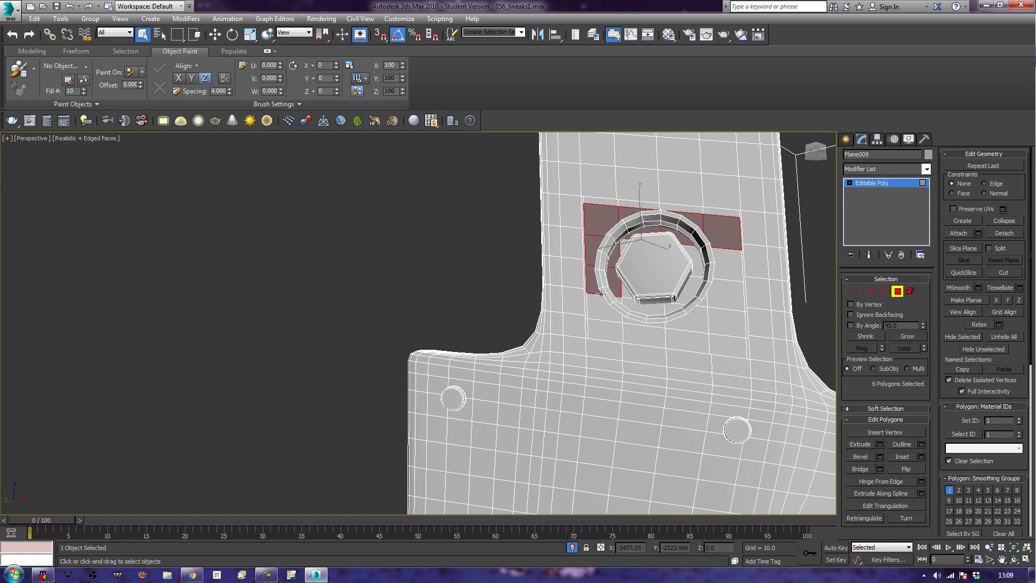
left_click(602, 307, "ctrl")
left_click(604, 329, "ctrl")
left_click(642, 333, "ctrl")
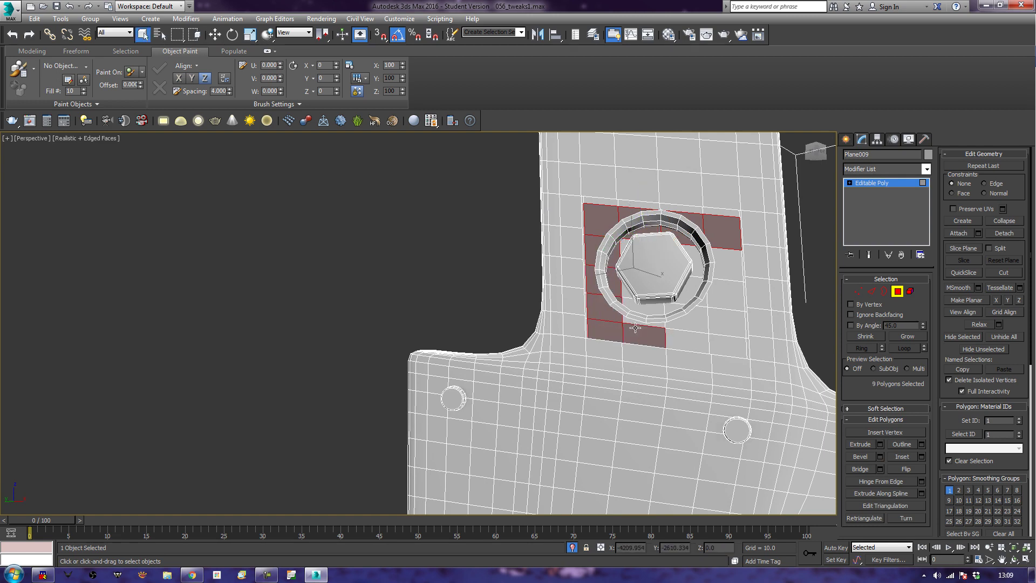
left_click(676, 340, "ctrl")
left_click(729, 347, "ctrl")
left_click(727, 330, "ctrl")
left_click(724, 297, "ctrl")
left_click(723, 267, "ctrl")
key("Delete")
left_click(911, 292)
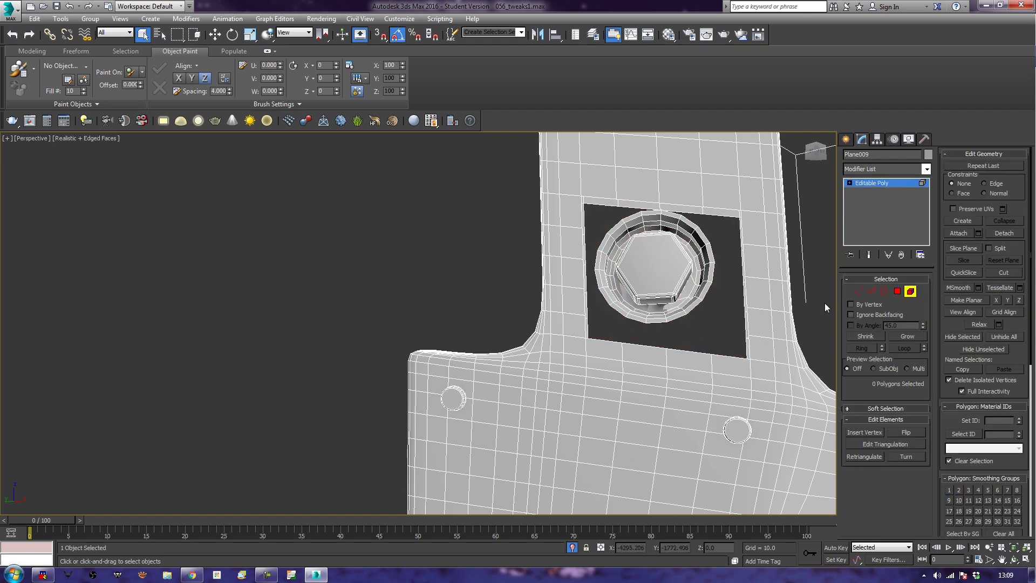
Select the eight plate polygons behind the other strap's upper bolt, grow the selection once, and delete the polygons.
scroll(748, 316, "down", 3)
scroll(748, 313, "down", 4)
middle_click_drag(709, 367, 634, 352, "alt")
scroll(633, 349, "up", 6)
middle_click_drag(606, 249, 568, 387)
middle_click_drag(502, 350, 544, 324)
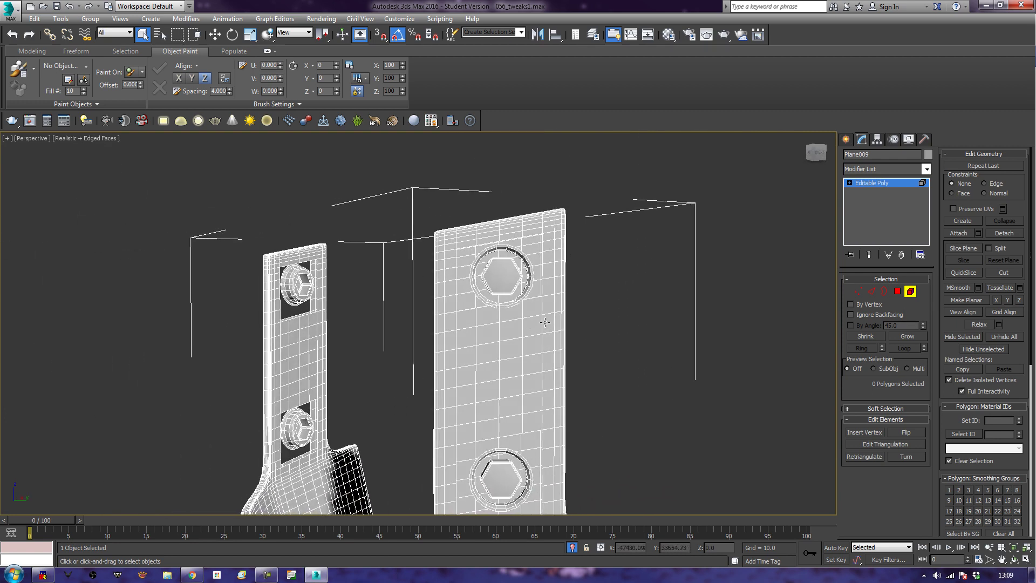
scroll(546, 325, "up", 3)
middle_click_drag(510, 218, 523, 289)
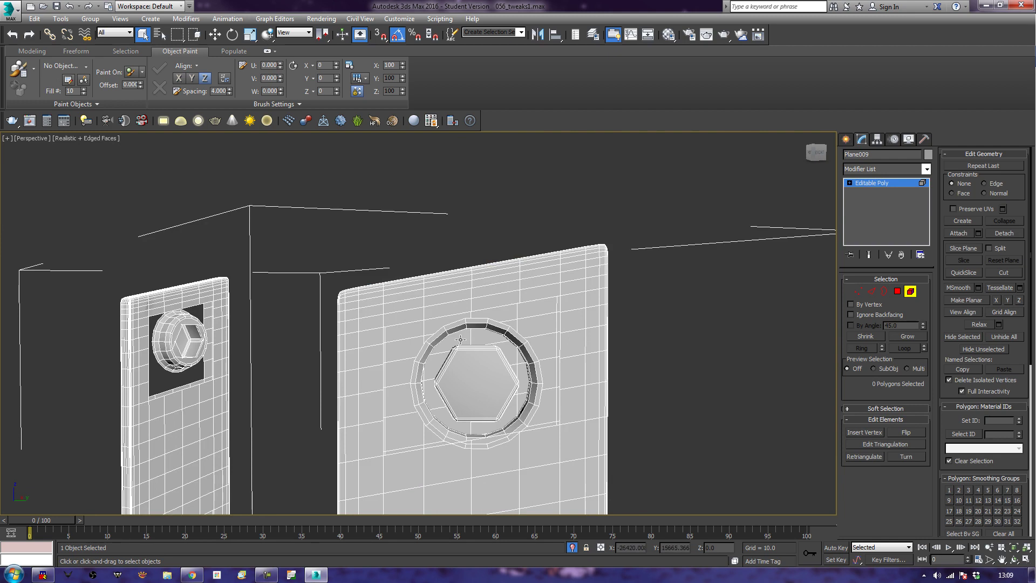
left_click(460, 339)
left_click(809, 378)
left_click(911, 291)
key("4")
left_click(452, 346)
left_click(438, 363, "ctrl")
left_click(435, 388, "ctrl")
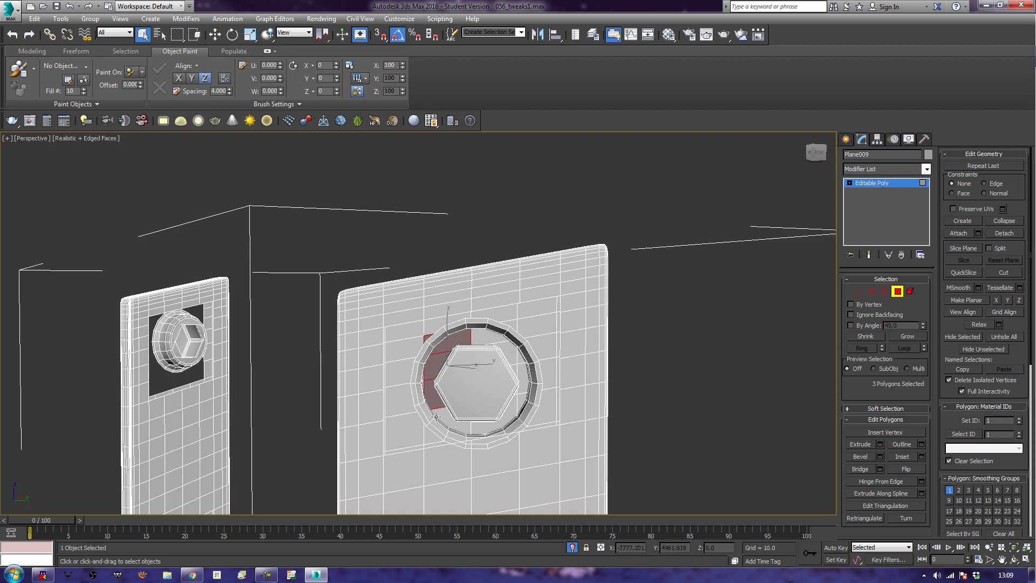
left_click(437, 417, "ctrl")
left_click(498, 423, "ctrl")
left_click(516, 376, "ctrl")
left_click(510, 352, "ctrl")
left_click(507, 326, "ctrl")
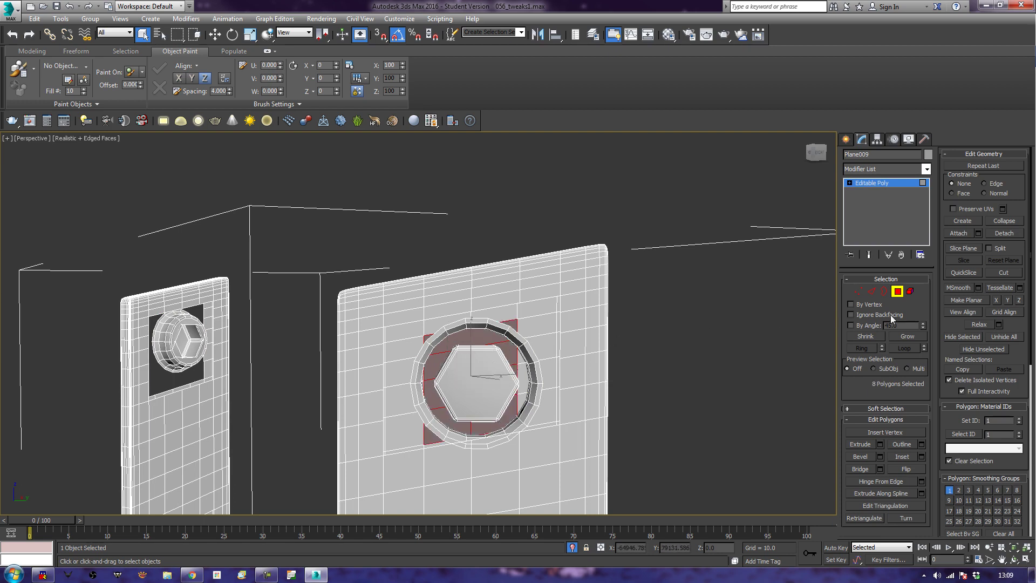
left_click(904, 335)
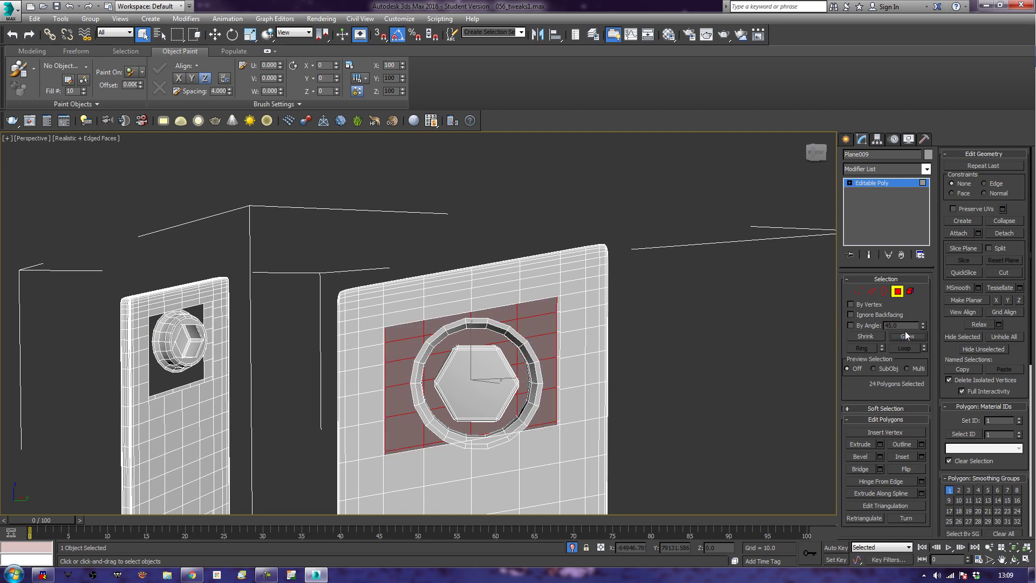
key("Delete")
Select the four central plate polygons behind the same strap's lower bolt, grow the selection once, and delete the polygons.
middle_click_drag(618, 478, 648, 188)
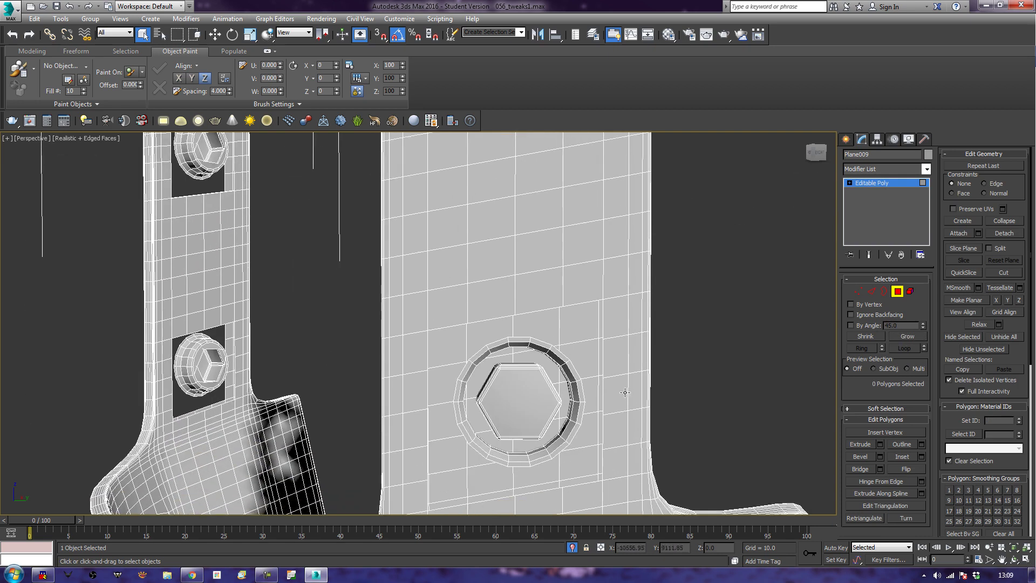
middle_click_drag(635, 325, 608, 340)
left_click(466, 321)
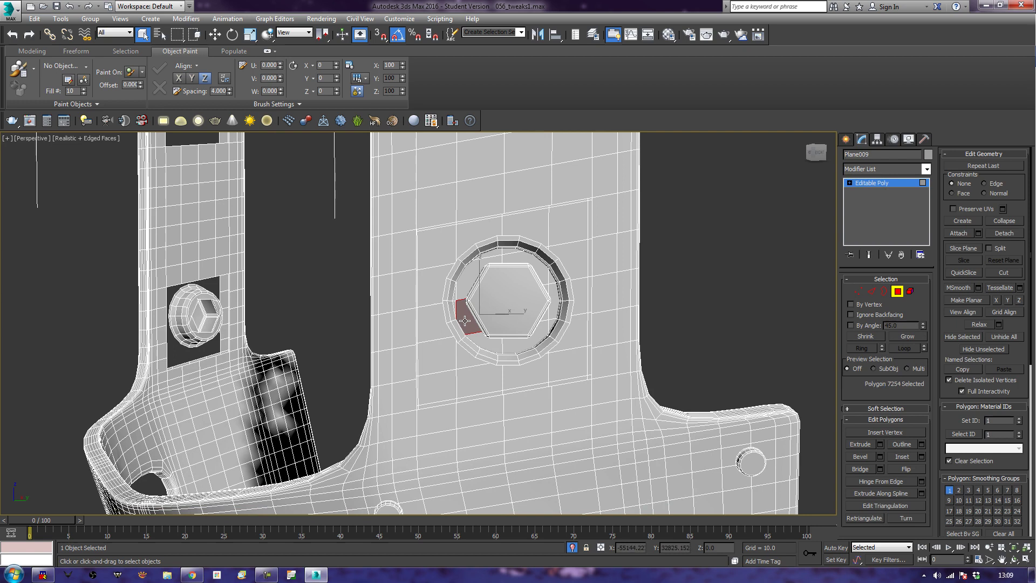
left_click(470, 286, "ctrl")
left_click(540, 277, "ctrl")
left_click(547, 292, "ctrl")
left_click(903, 336)
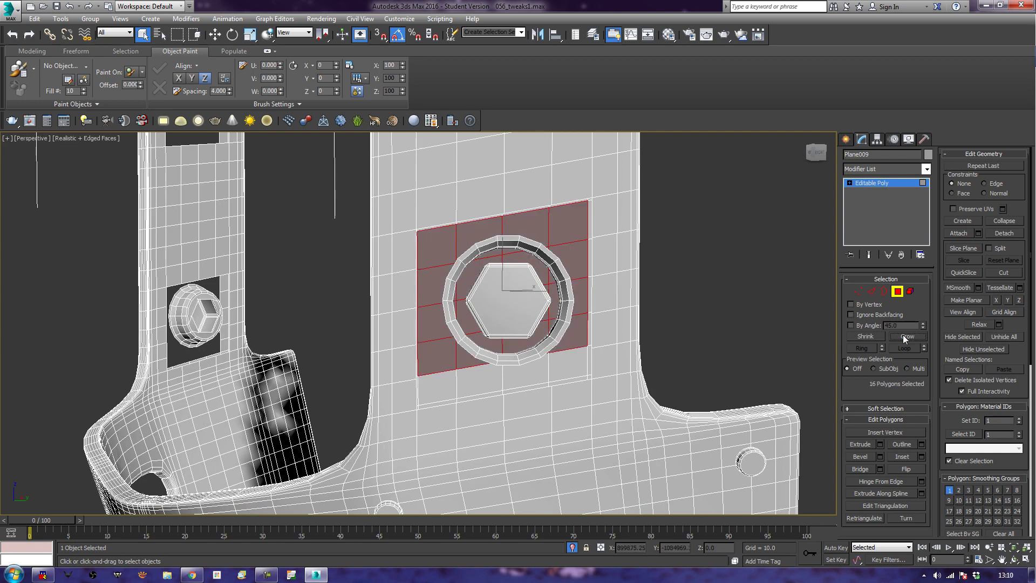
key("Delete")
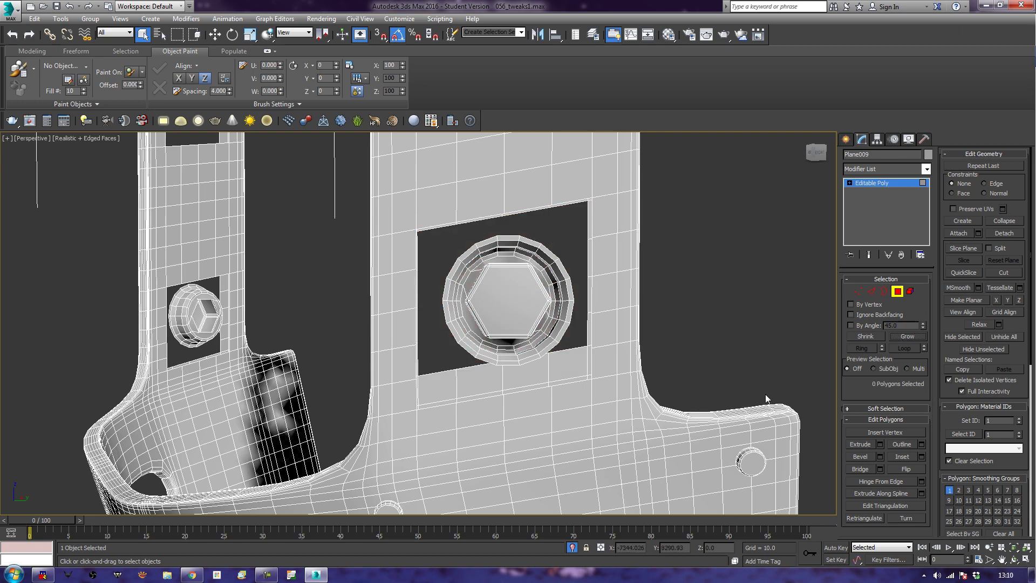
Bridge an edge on the upper side of the lower bolt's plate opening to the facing edge of the bolt's outer rim.
scroll(772, 294, "up", 4)
left_click(871, 291)
middle_click_drag(810, 325, 787, 319)
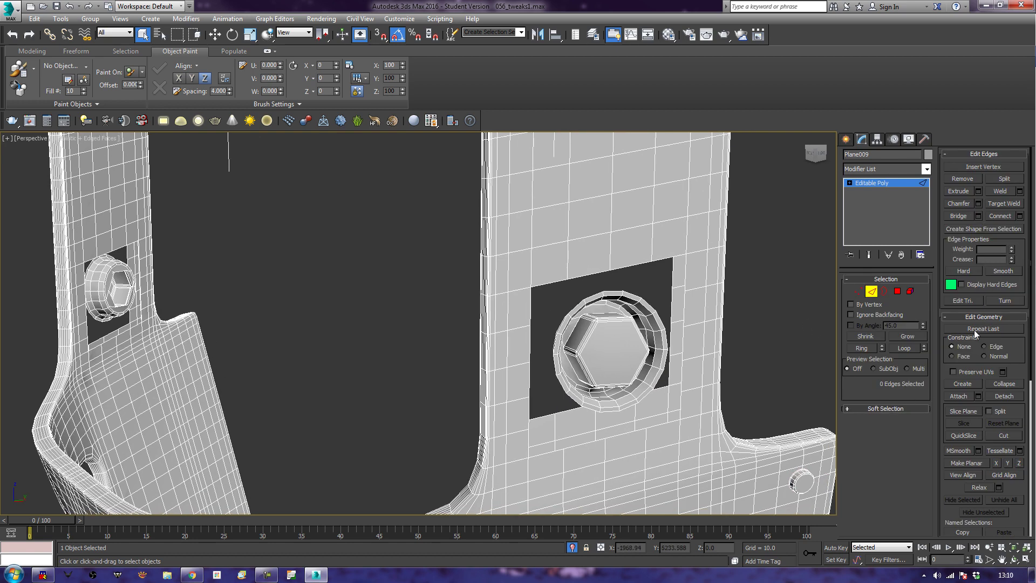
left_click(958, 216)
left_click(597, 275)
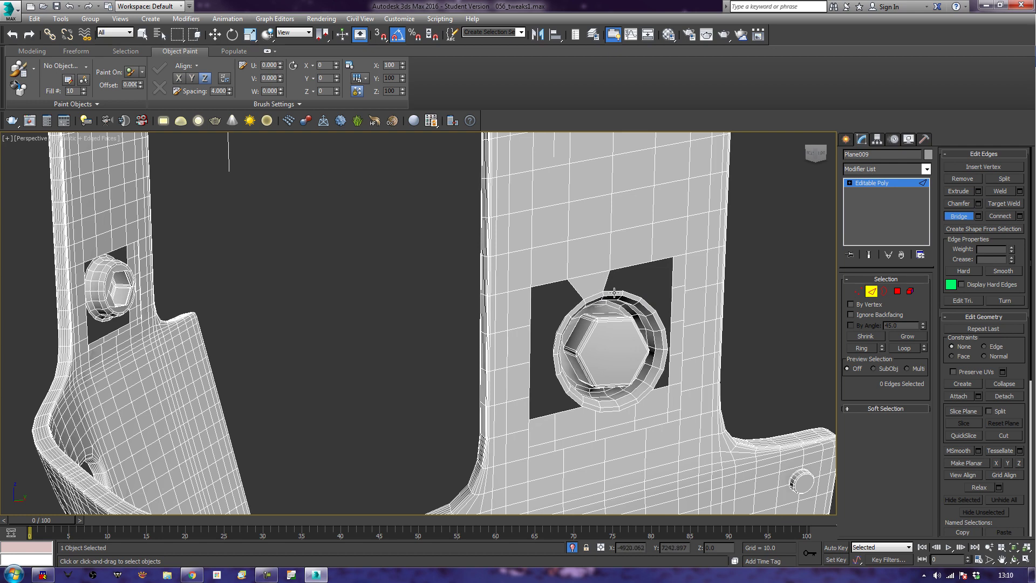
left_click(614, 294)
Bridge an edge on the upper side of the upper bolt's plate opening to that bolt's outer rim, and end bridging.
middle_click_drag(468, 331, 479, 457)
middle_click_drag(516, 304, 503, 367)
middle_click_drag(480, 329, 517, 367, "alt")
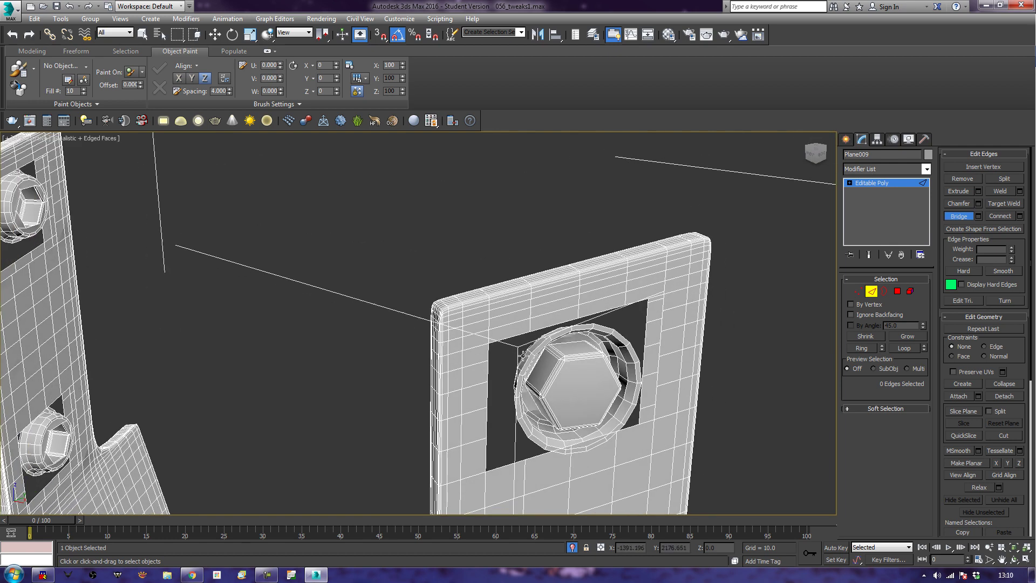
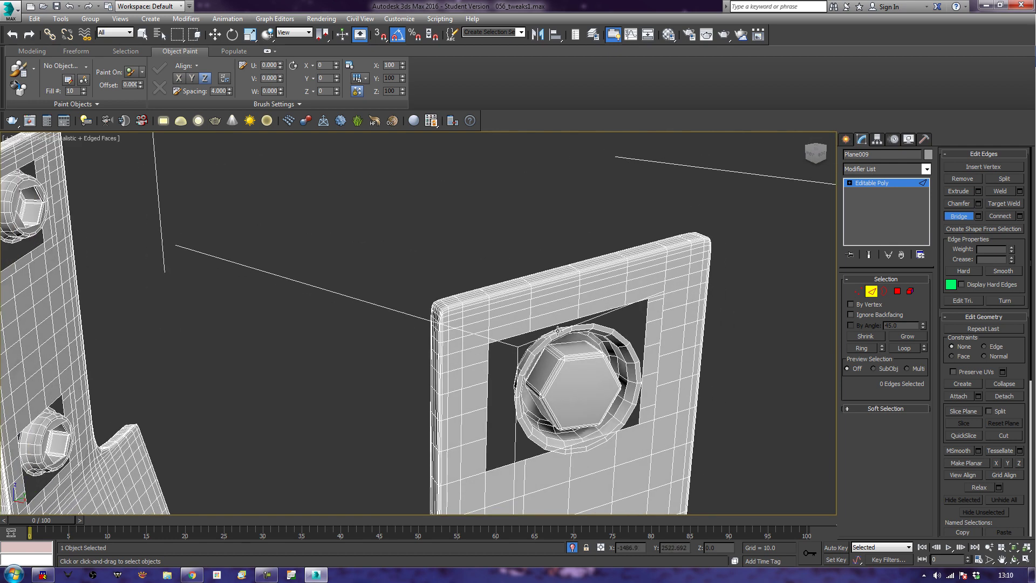
left_click(587, 315)
right_click(586, 350)
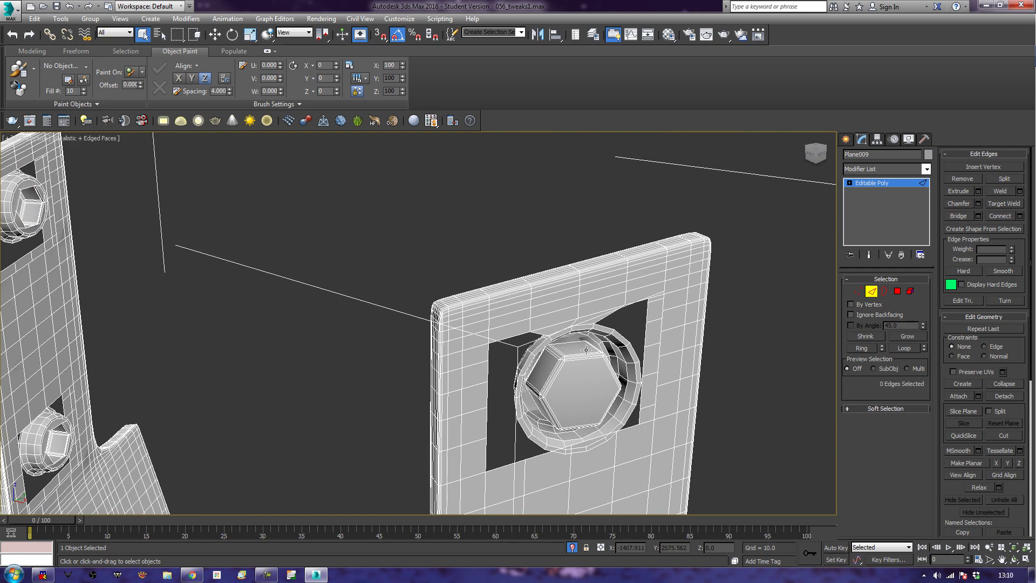
Delete the three plate polygons along the lower edge of the upper bolt's opening.
left_click(897, 291)
left_click(547, 471)
left_click(592, 458, "ctrl")
left_click(623, 451, "ctrl")
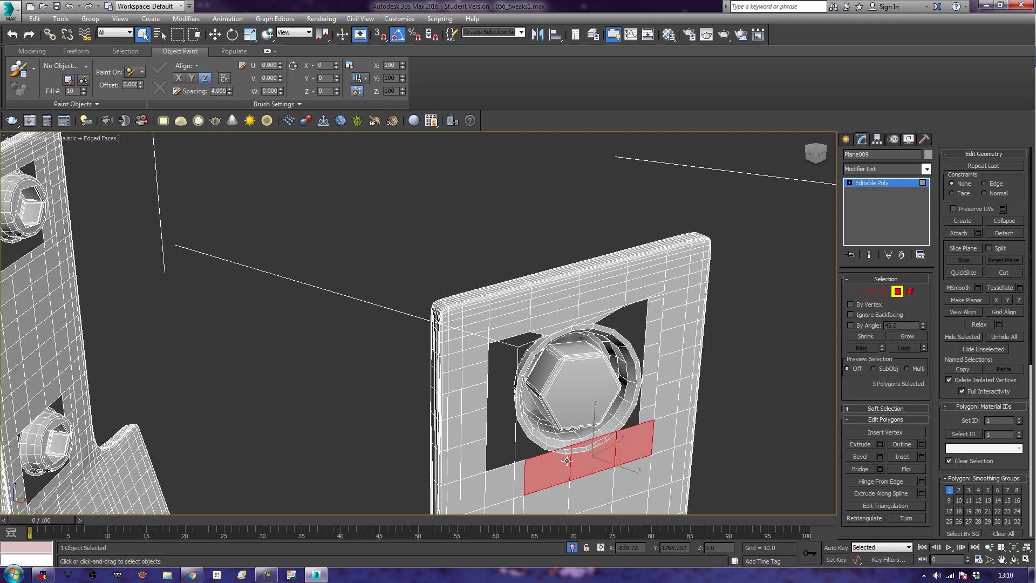
key("Delete")
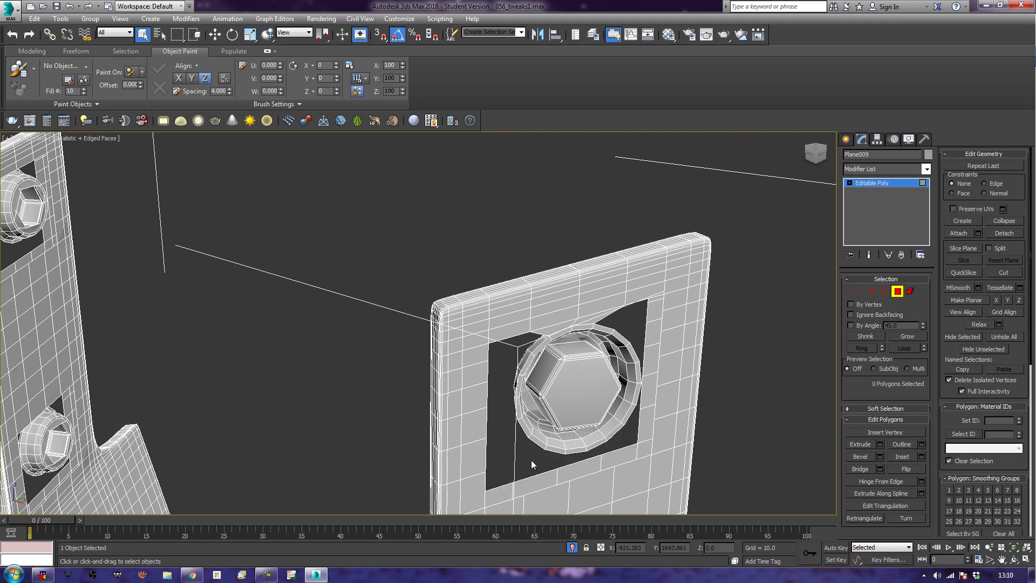
Bridge two adjacent edges on the lower side of the upper bolt's outer rim to the plate opening's lower edge.
middle_click_drag(530, 466, 584, 347)
scroll(565, 354, "down", 3)
middle_click_drag(395, 407, 429, 404, "alt")
middle_click_drag(333, 387, 417, 366)
middle_click_drag(328, 350, 490, 362, "alt")
scroll(490, 363, "up", 3)
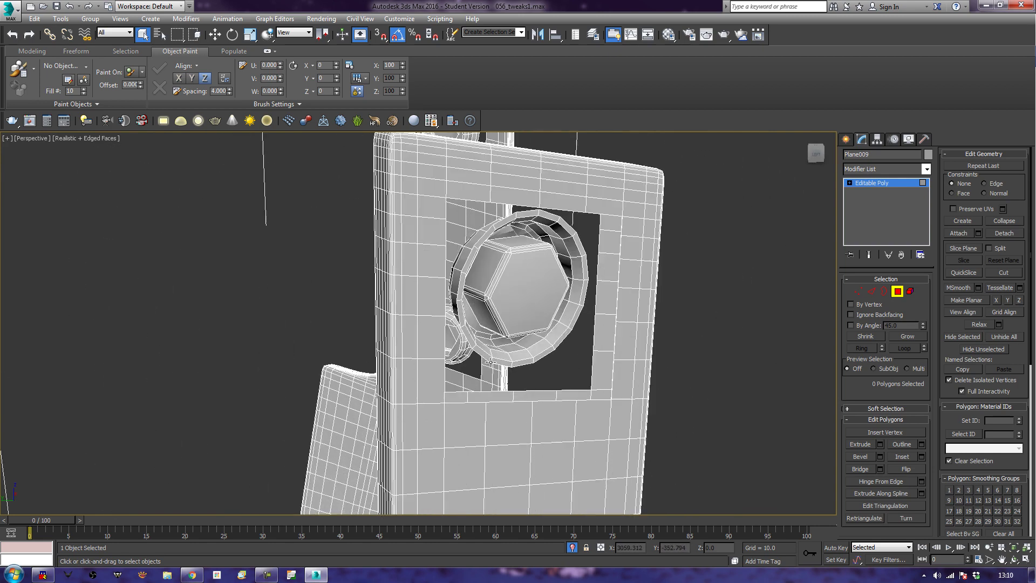
left_click(870, 291)
left_click(523, 366)
left_click(712, 346)
left_click(965, 217)
left_click(521, 366)
left_click(541, 400)
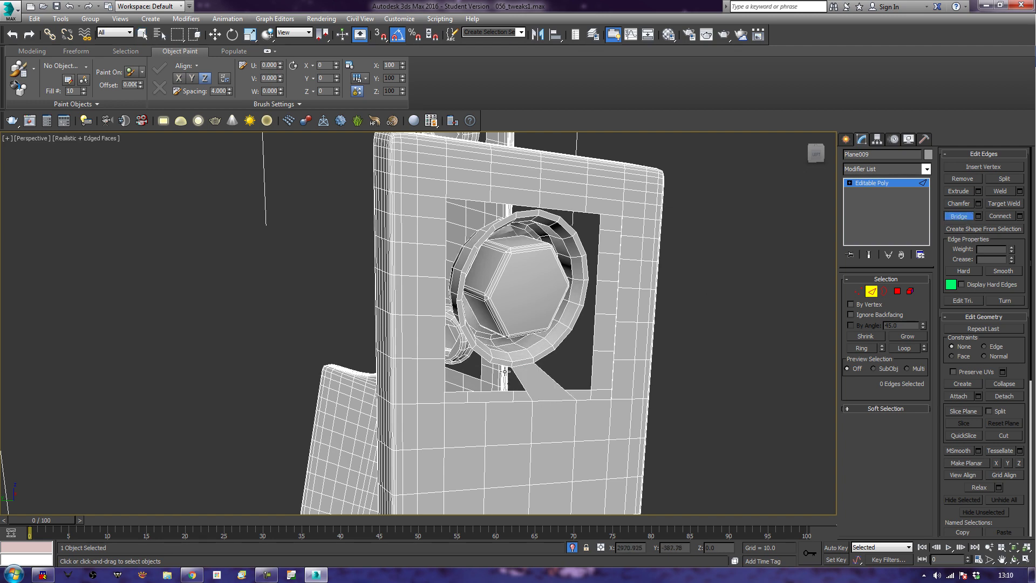
left_click(509, 401)
right_click(724, 382)
Bridge two adjacent edges on the lower side of the lower bolt's rim to its plate opening, and end bridging.
middle_click_drag(752, 435, 735, 240, "alt")
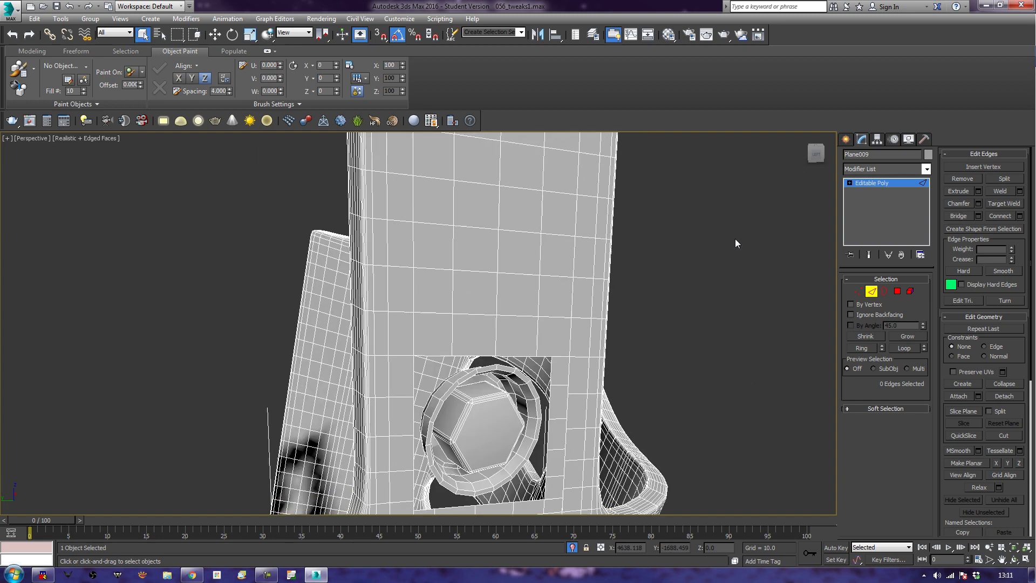
middle_click_drag(621, 391, 716, 294, "alt")
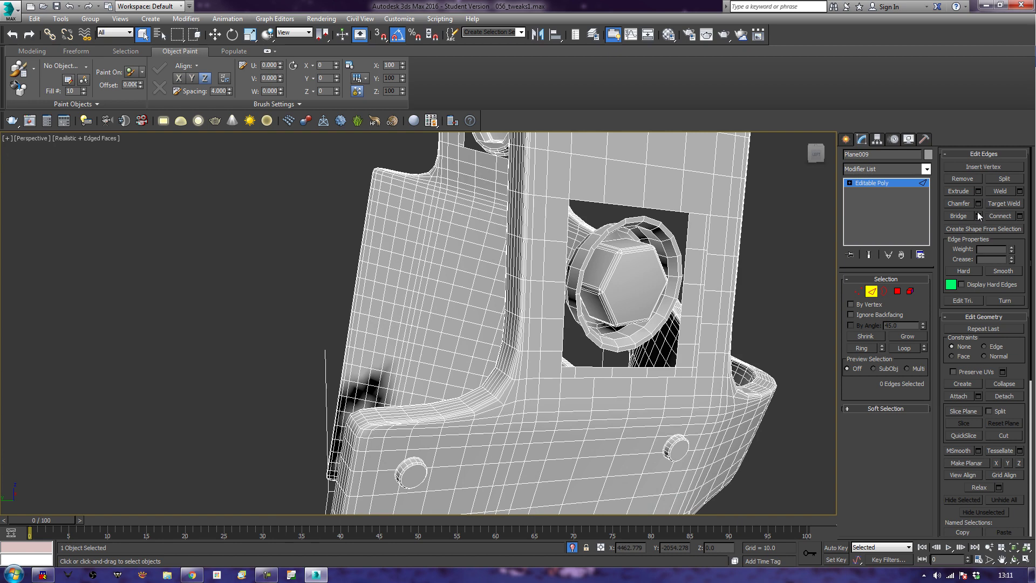
left_click(959, 216)
left_click(607, 349)
left_click(605, 376)
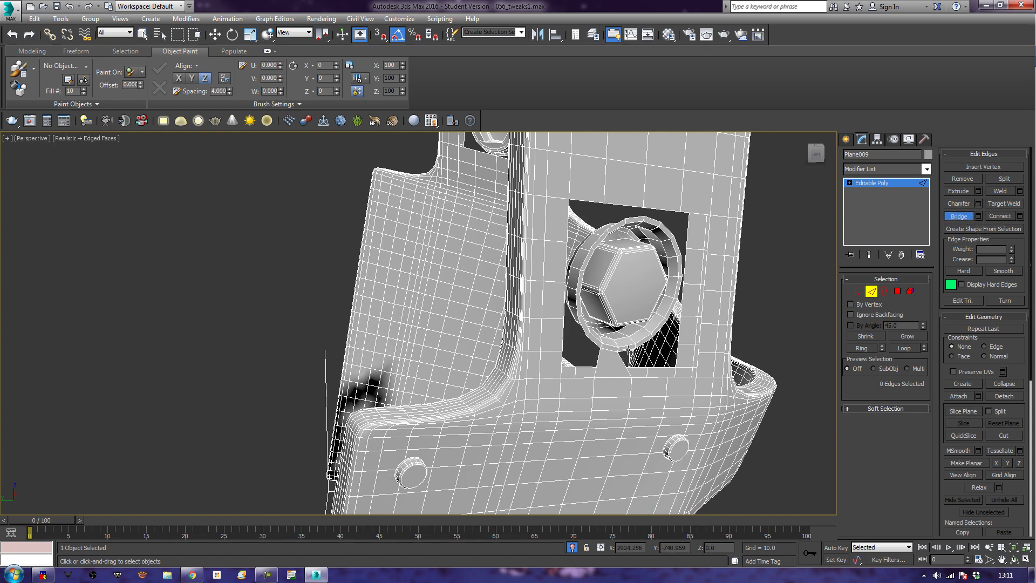
left_click(641, 376)
key("Escape")
Select the remaining open borders around the bolts on both straps, cap them, and leave border editing.
left_click(885, 292)
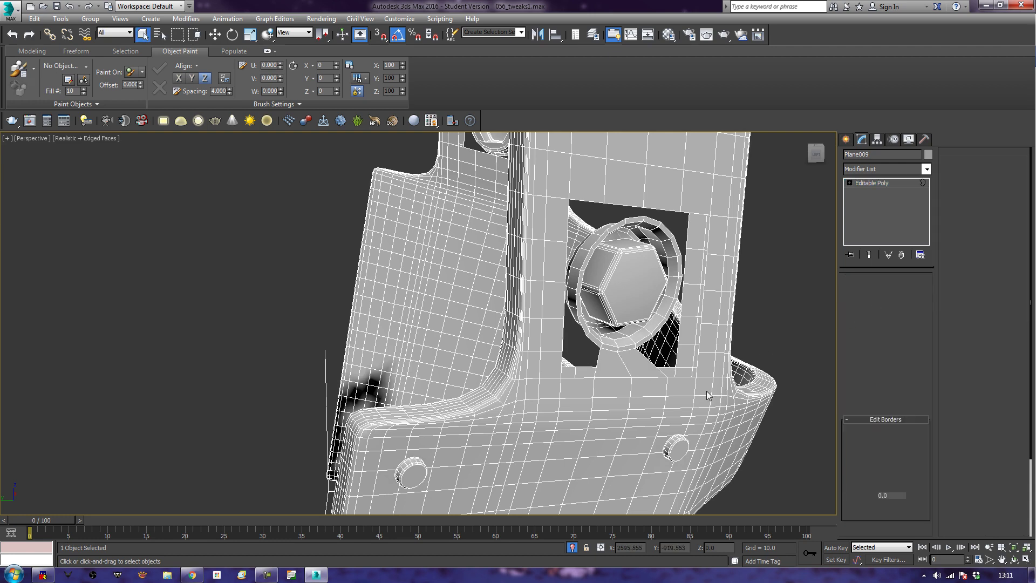
left_click(687, 378)
middle_click_drag(766, 264, 697, 479, "alt")
left_click(627, 264, "ctrl")
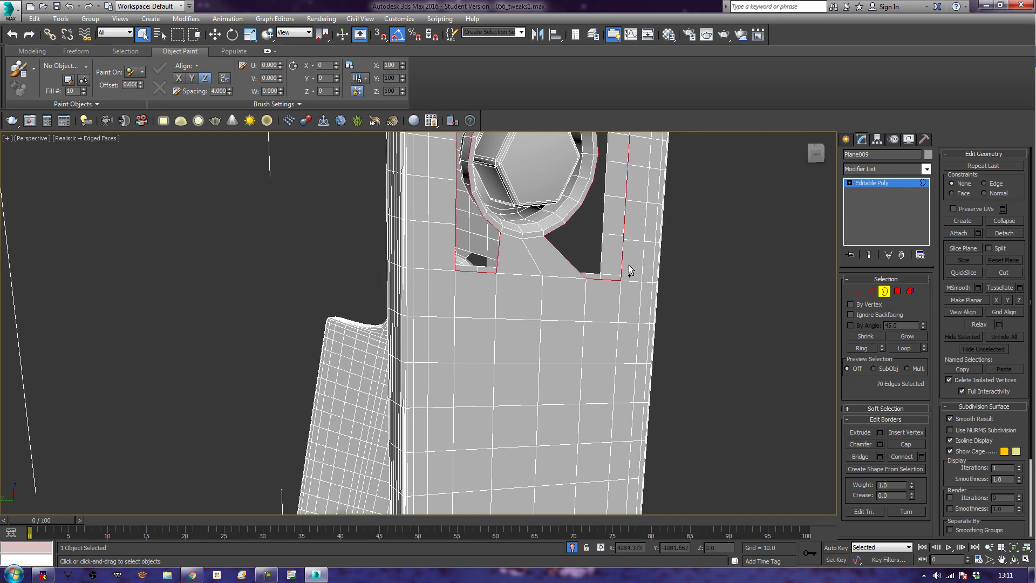
scroll(737, 306, "down", 3)
middle_click_drag(389, 329, 276, 330)
middle_click_drag(634, 384, 594, 384, "alt")
middle_click_drag(768, 409, 409, 380)
middle_click_drag(588, 436, 374, 394)
left_click(450, 267, "ctrl")
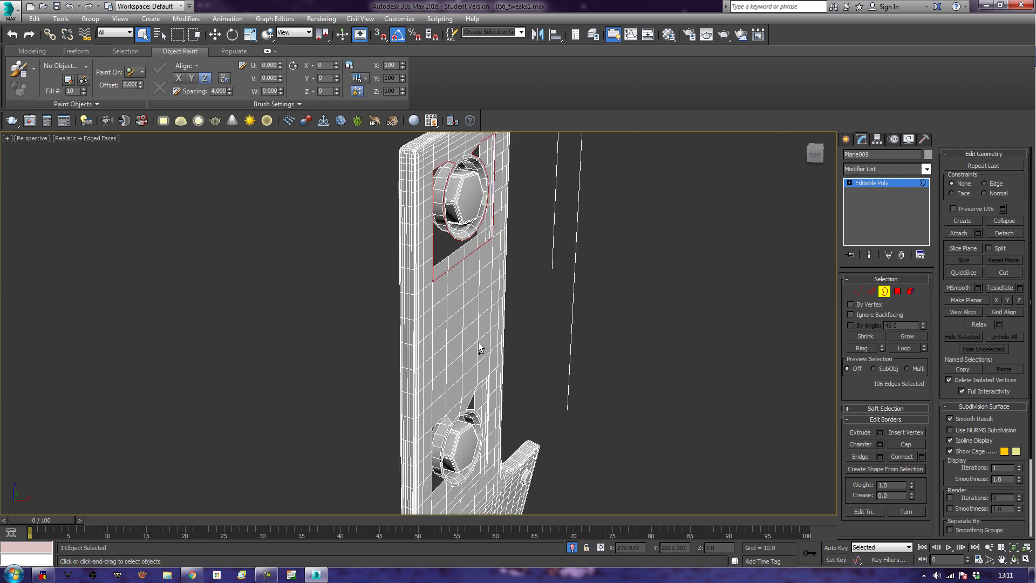
left_click(489, 390, "ctrl")
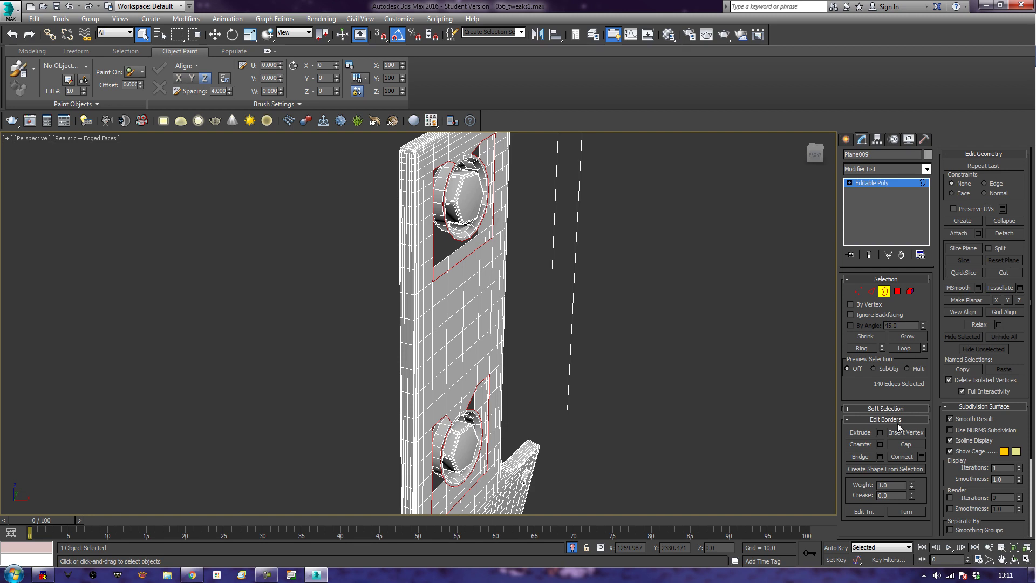
left_click(906, 444)
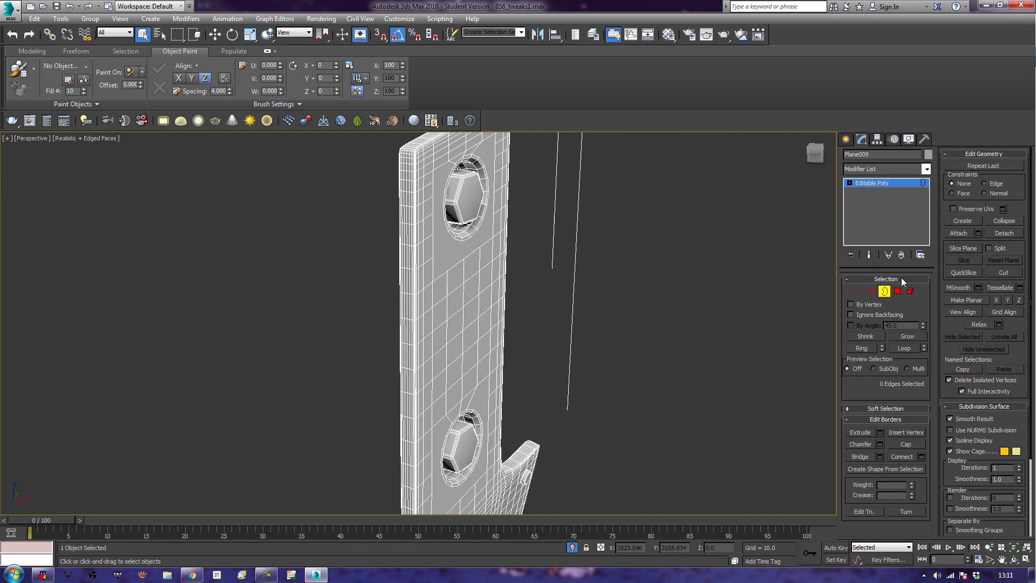
left_click(885, 291)
Apply a Smooth modifier to the whole jaw plate.
key("z")
middle_click_drag(674, 400, 717, 390, "alt")
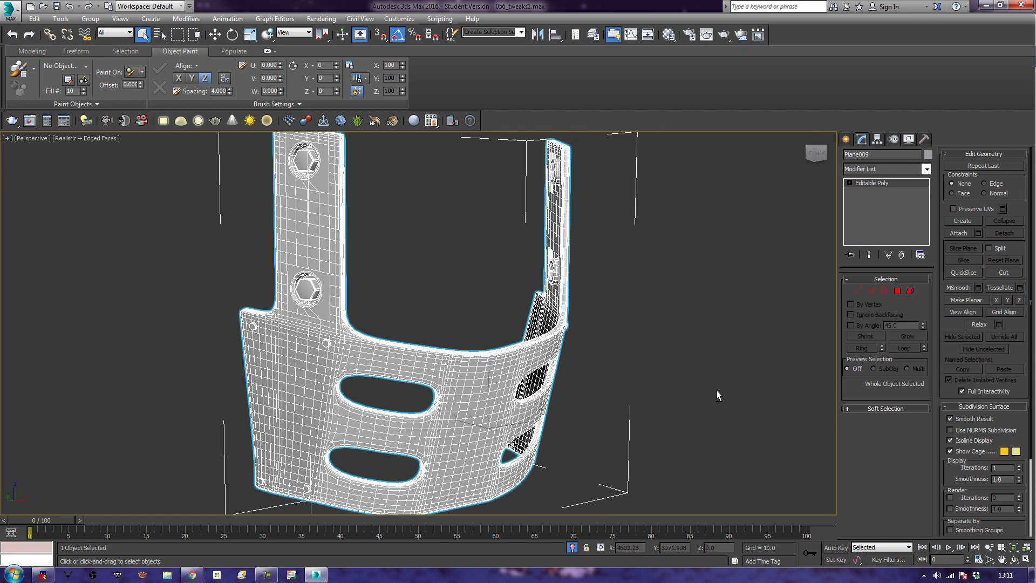
left_click(927, 169)
key("s")
key("s")
key("s")
key("s")
key("s")
key("s")
key("s")
key("s")
key("s")
key("s")
key("s")
key("s")
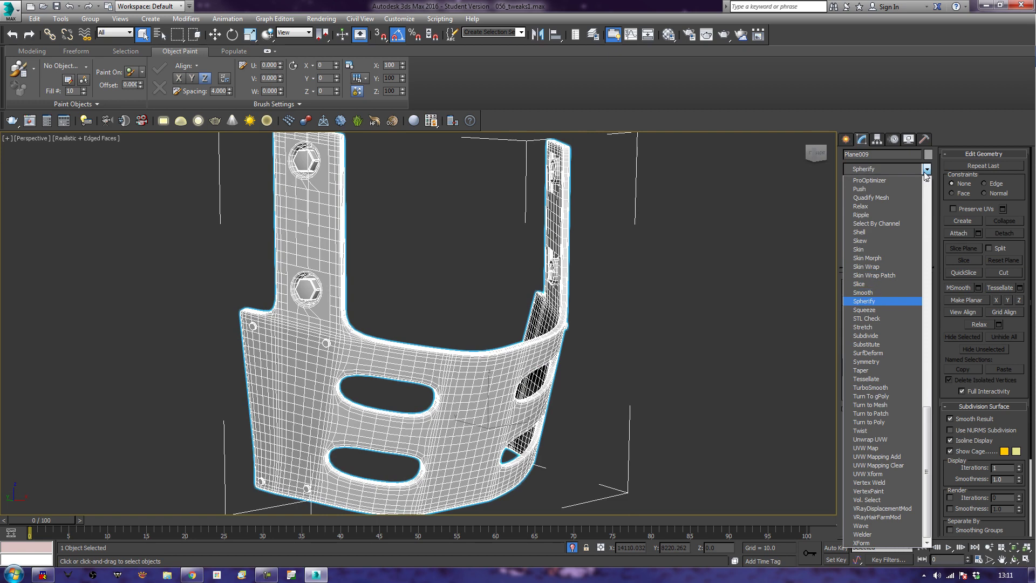
key("Up")
key("Return")
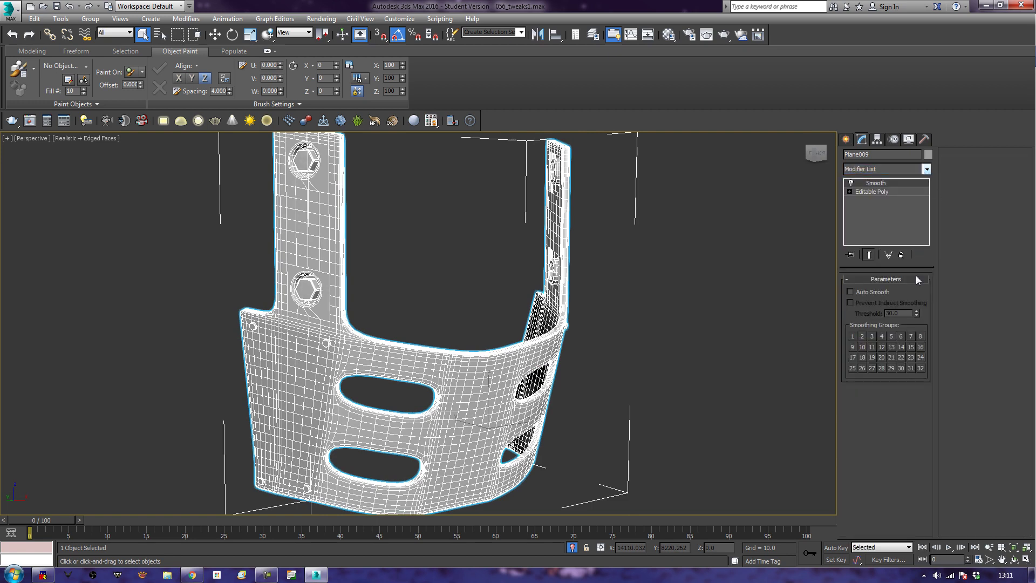
Enable Auto Smooth with a threshold of 24.5 and convert the plate back to an Editable Poly.
left_click(851, 292)
left_click(910, 313)
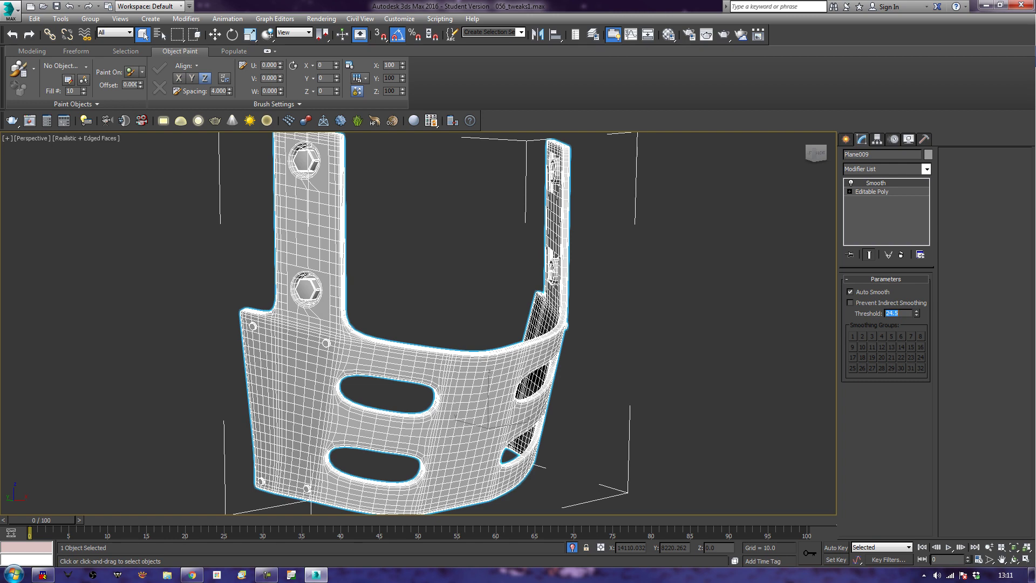
right_click(318, 377)
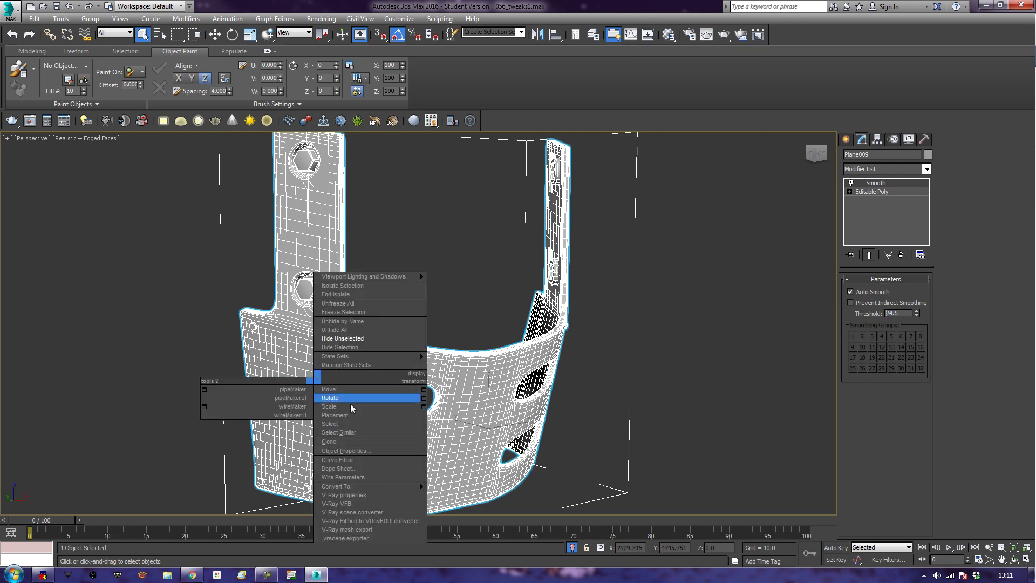
mouse_move(410, 486)
left_click(458, 493)
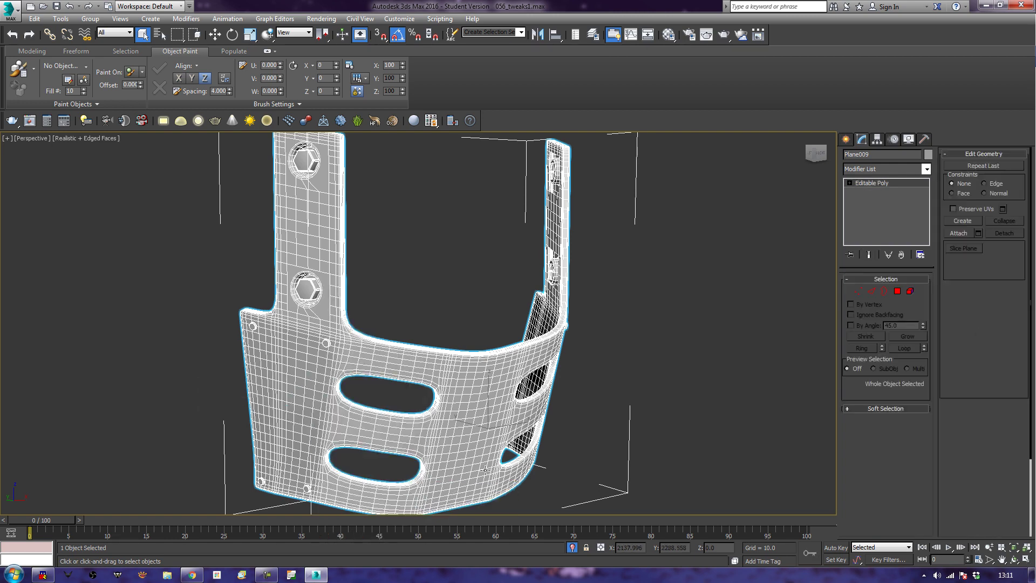
Turn off the edged-faces display, unhide all objects, and examine the jaw plate in place on the robot.
left_click(716, 370)
key("F4")
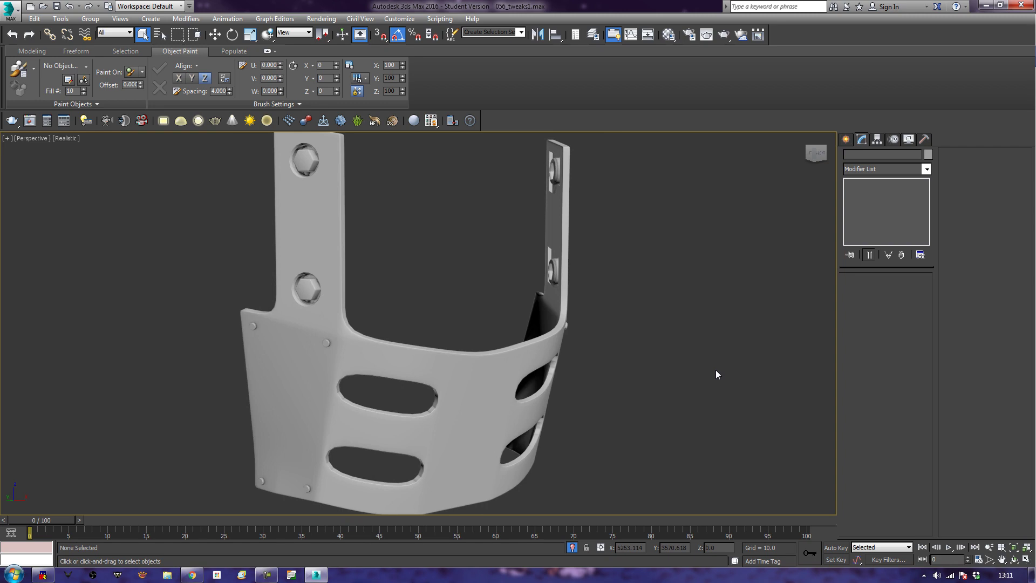
right_click(712, 365)
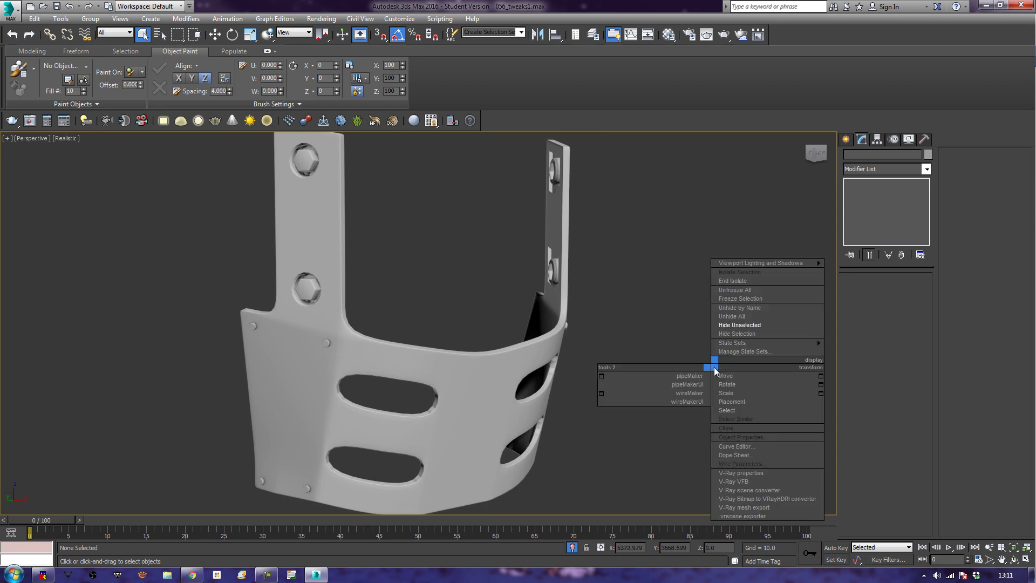
left_click(776, 317)
scroll(773, 270, "down", 10)
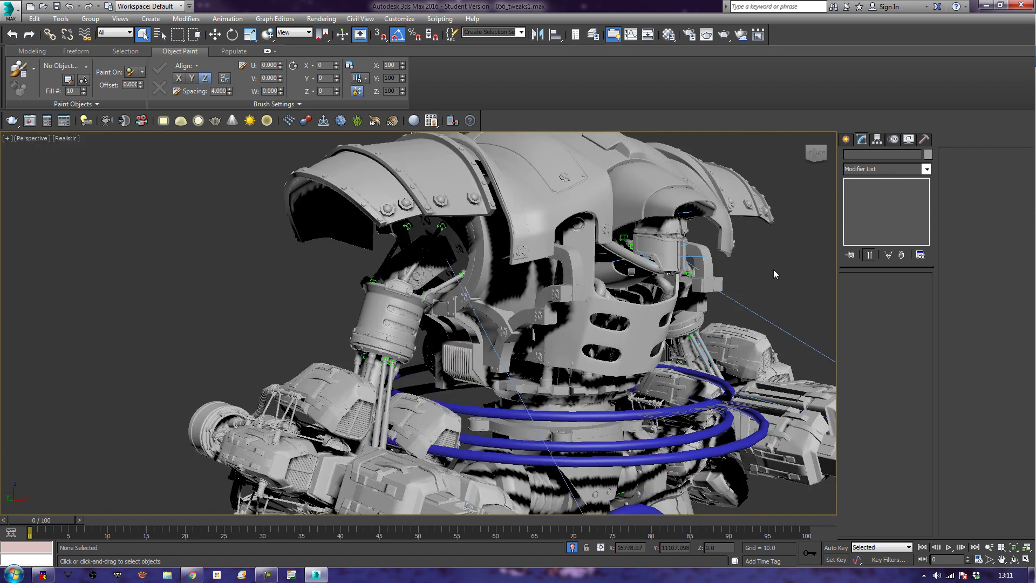
middle_click_drag(765, 329, 609, 328, "alt")
scroll(609, 328, "up", 5)
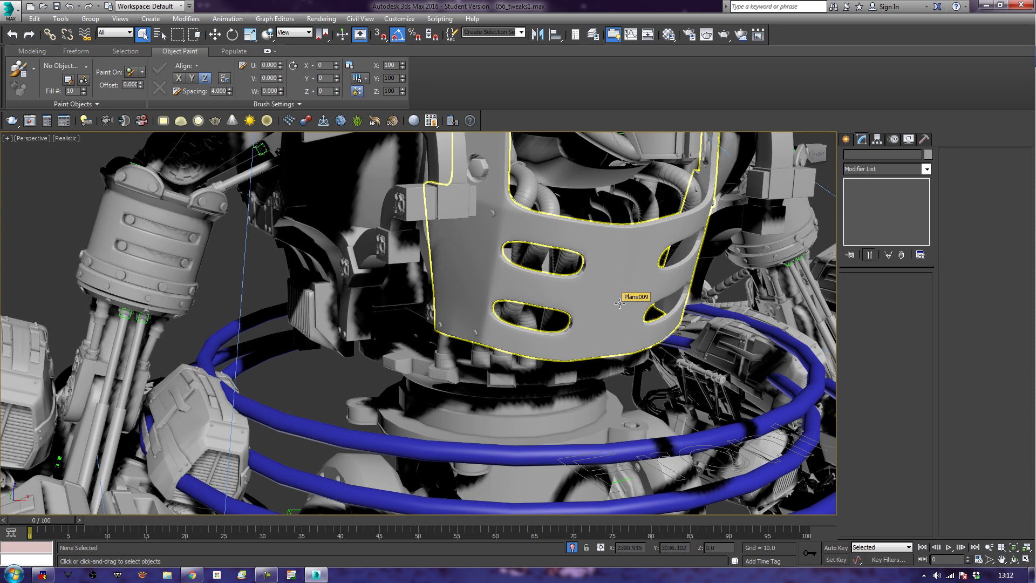
scroll(619, 303, "down", 3)
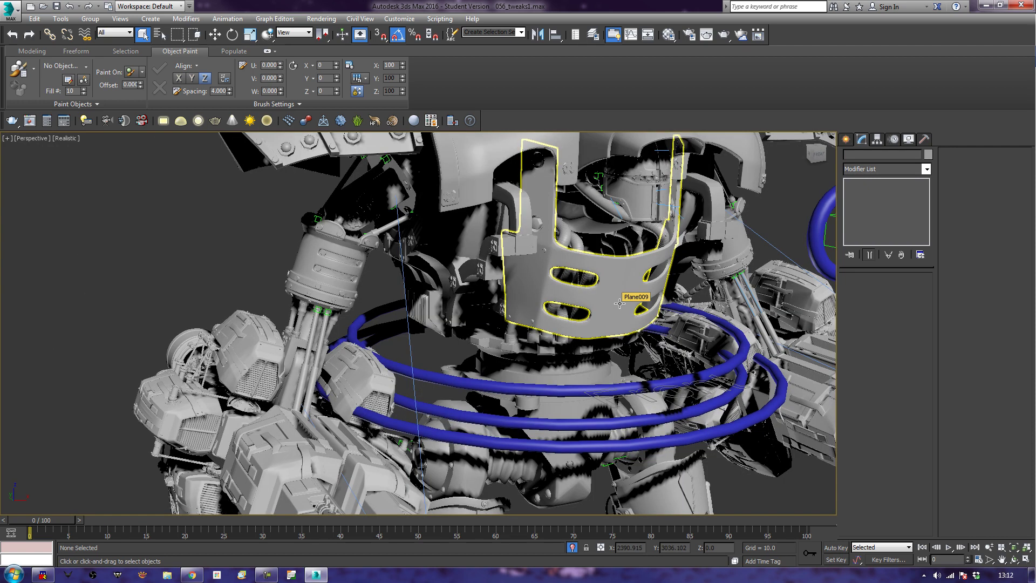
mouse_move(621, 310)
middle_mouse_down("alt")
mouse_move(578, 300)
mouse_move(659, 307)
mouse_move(628, 304)
middle_mouse_up("alt")
Select the jaw plate and hide all unselected objects.
left_click(629, 302)
right_click(628, 292)
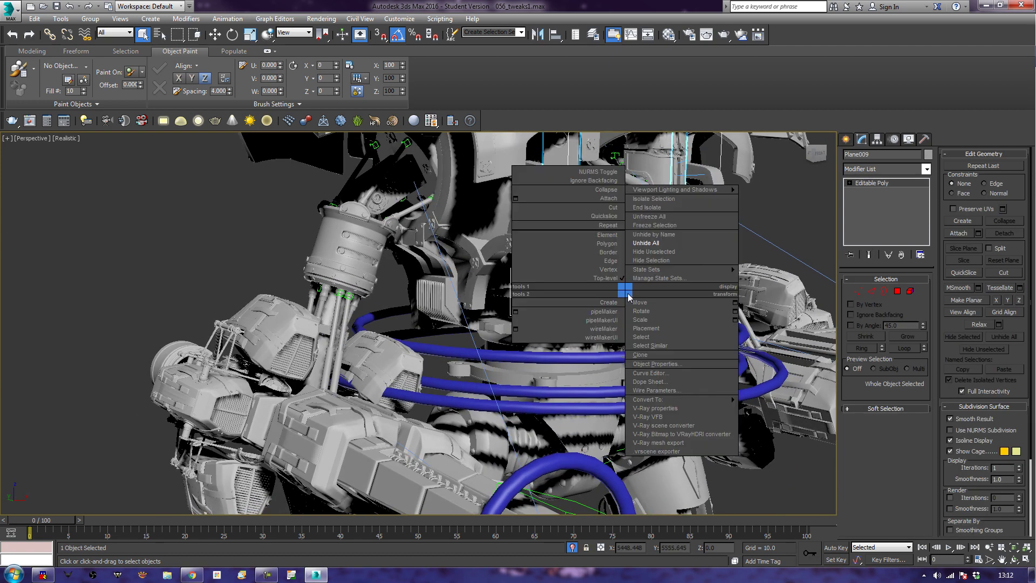
left_click(691, 253)
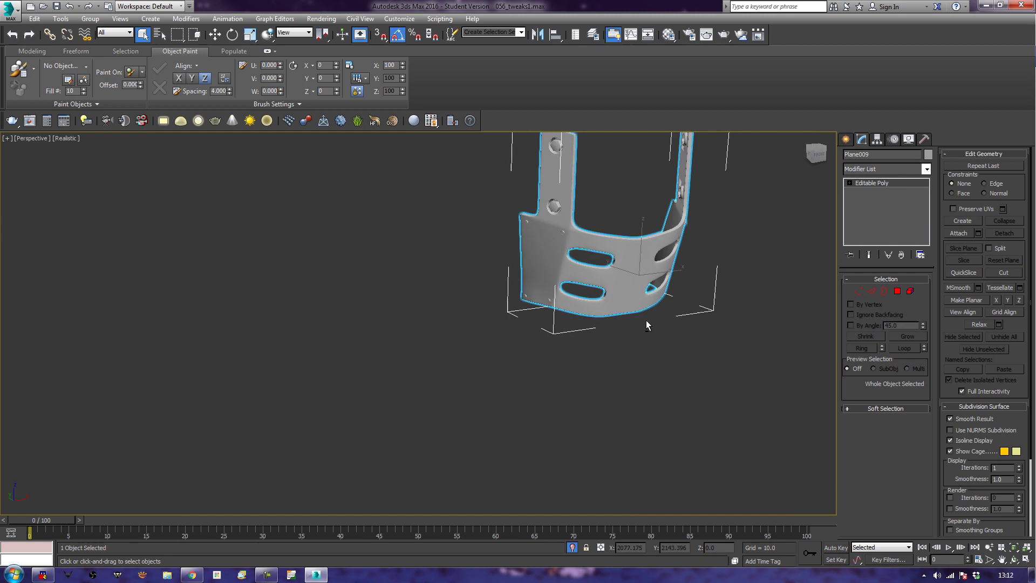
Create a box about 195 long, 163 wide and 428 high near the jaw plate, and end box creation.
scroll(646, 319, "up", 5)
scroll(660, 362, "up", 4)
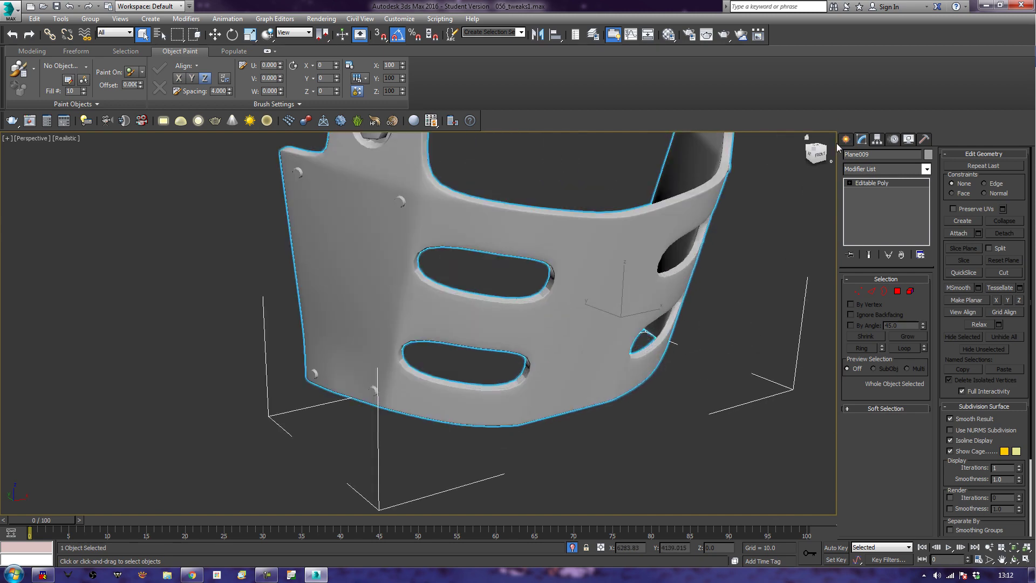
left_click(846, 140)
left_click(864, 208)
scroll(723, 329, "down", 8)
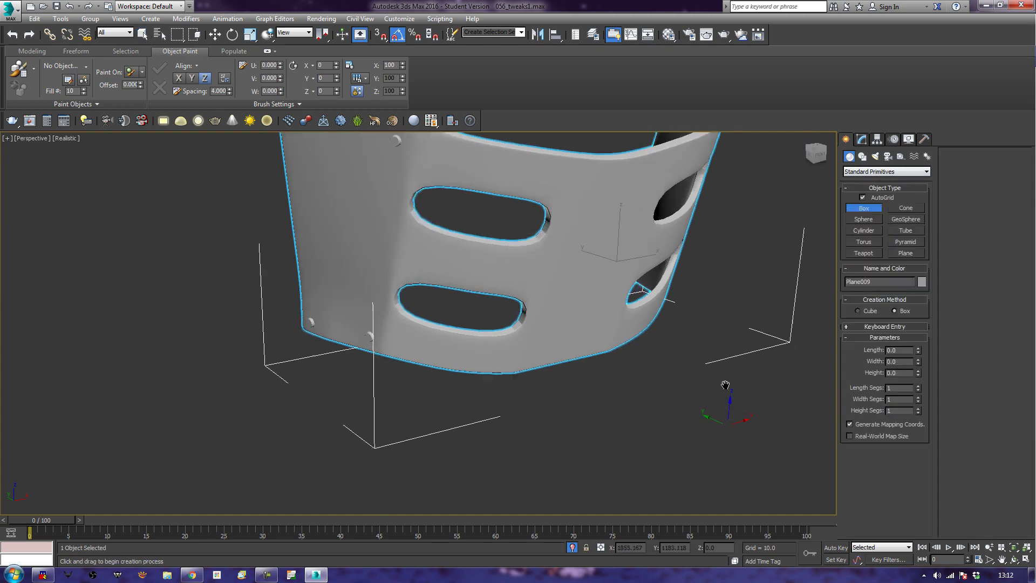
middle_click_drag(719, 335, 729, 389, "alt")
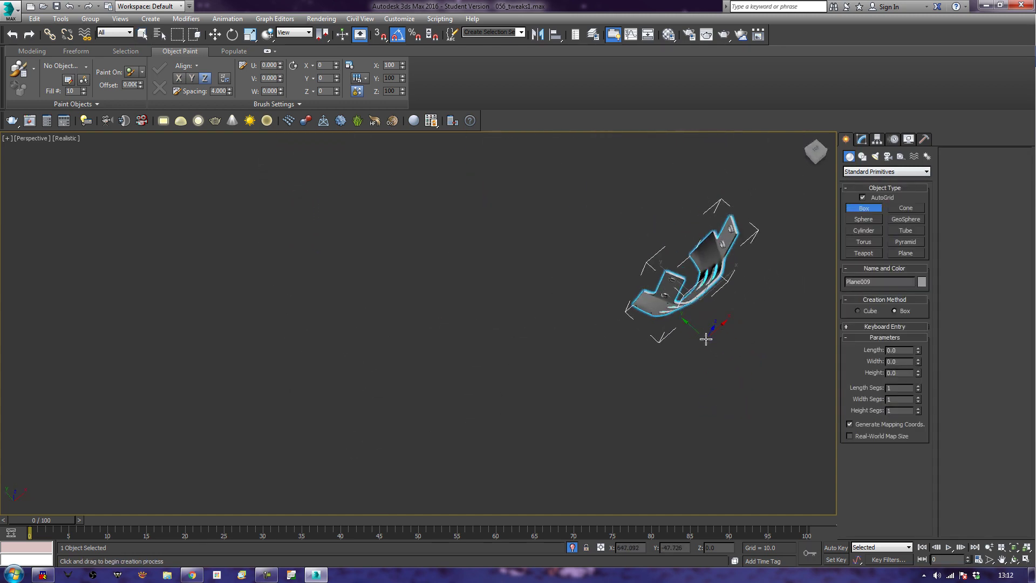
left_click_drag(706, 340, 715, 412)
left_click(736, 293)
right_click(737, 296)
middle_click_drag(736, 295, 698, 359, "alt")
Move the box close to the lower front of the jaw plate.
right_click(698, 359)
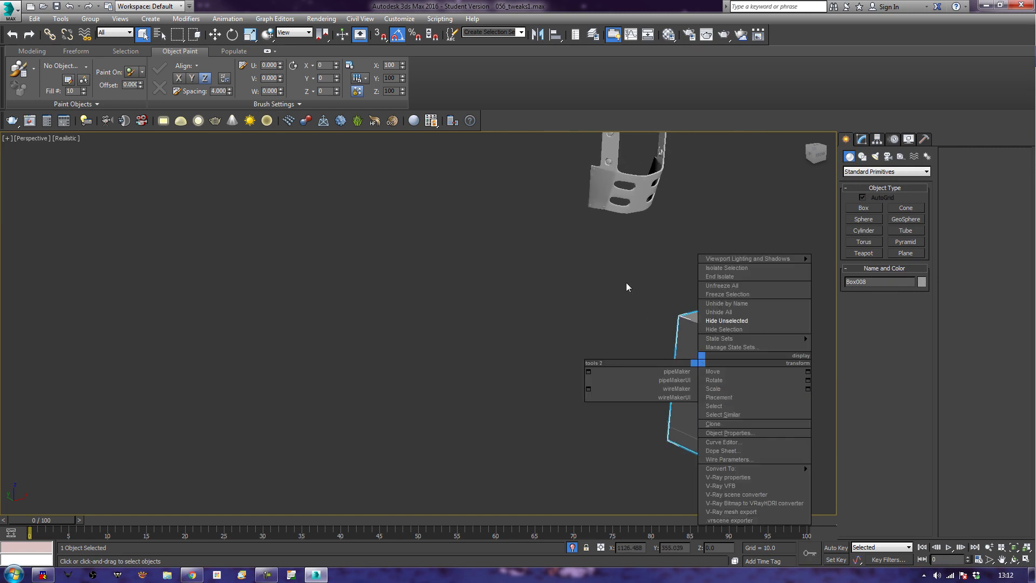
left_click(729, 368)
key("w")
left_click_drag(722, 429, 621, 332)
middle_click_drag(707, 311, 700, 308, "alt")
scroll(700, 312, "up", 5)
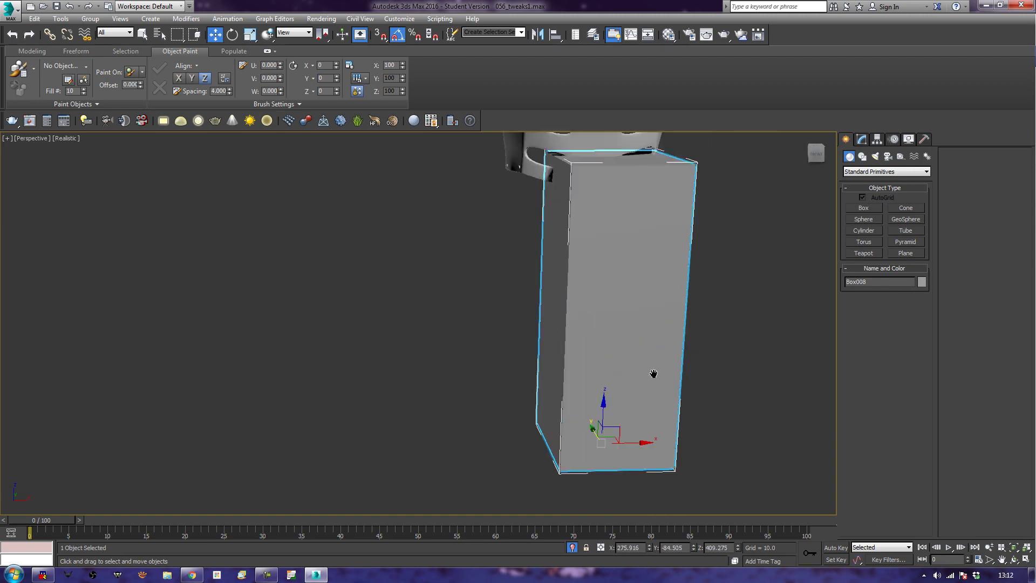
mouse_move(622, 466)
left_mouse_down()
mouse_move(595, 466)
mouse_move(612, 467)
left_mouse_up()
mouse_move(613, 335)
middle_mouse_down("alt")
mouse_move(614, 272)
mouse_move(614, 343)
mouse_move(630, 317)
mouse_move(631, 339)
middle_mouse_up("alt")
Turn on the edged-faces display and convert the box to an Editable Poly.
key("F4")
scroll(617, 320, "down", 3)
key("z")
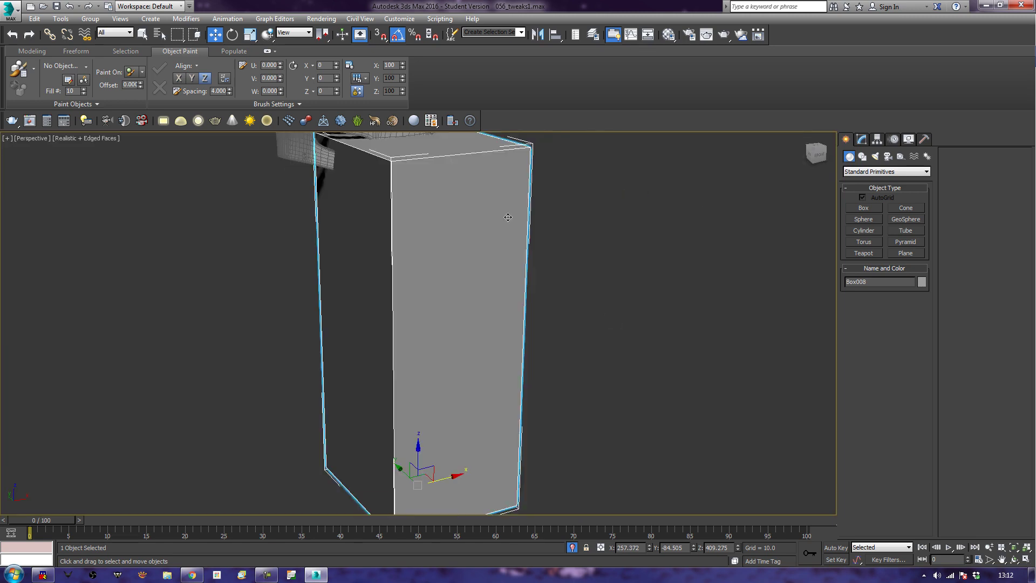
middle_click_drag(508, 217, 520, 246, "alt")
left_click(862, 139)
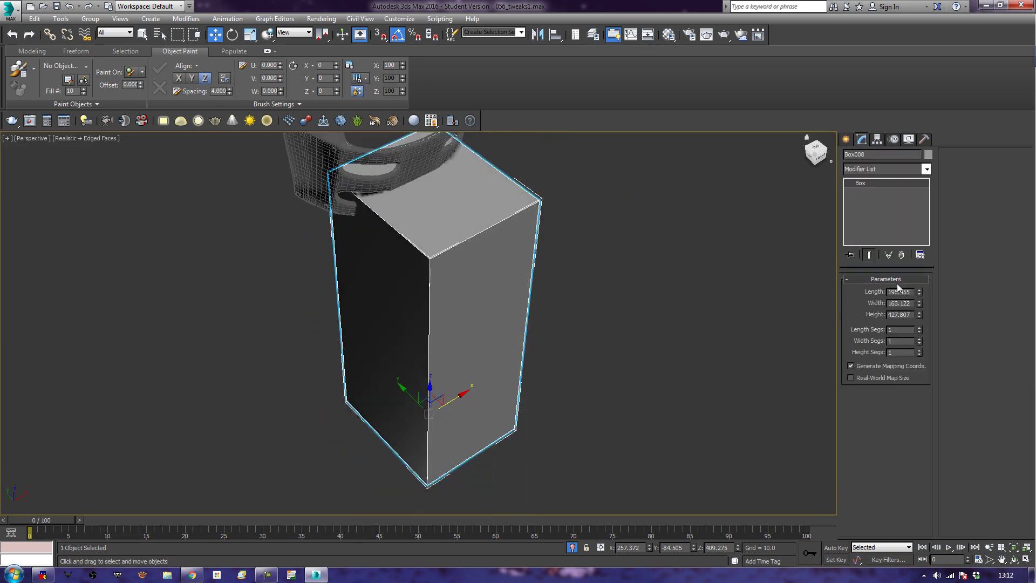
right_click(474, 189)
mouse_move(563, 300)
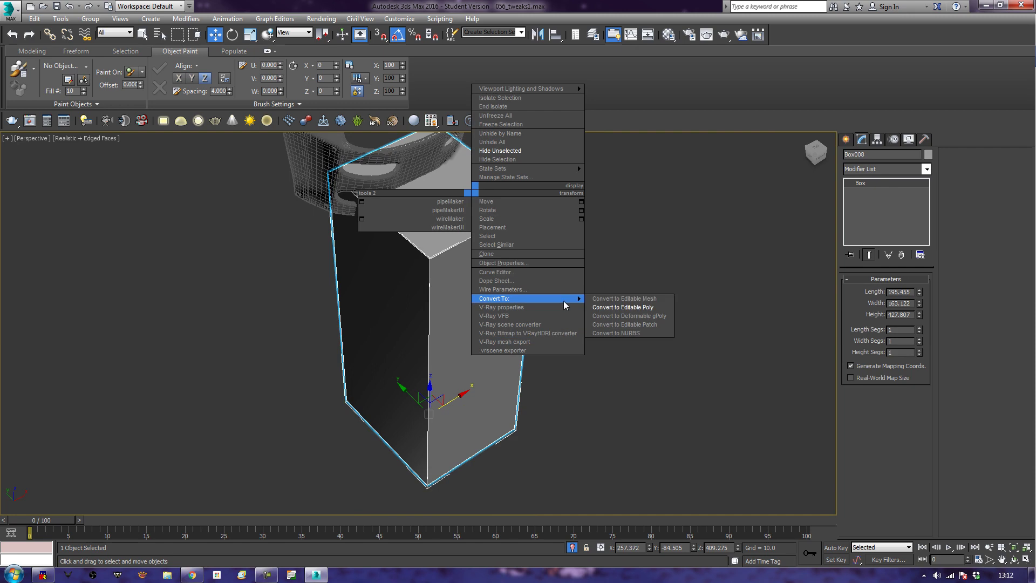
left_click(627, 308)
Delete all of the box's polygons except the top one, and leave polygon editing.
left_click(898, 291)
left_click(475, 192)
key("ctrl+i")
key("Delete")
left_click(898, 291)
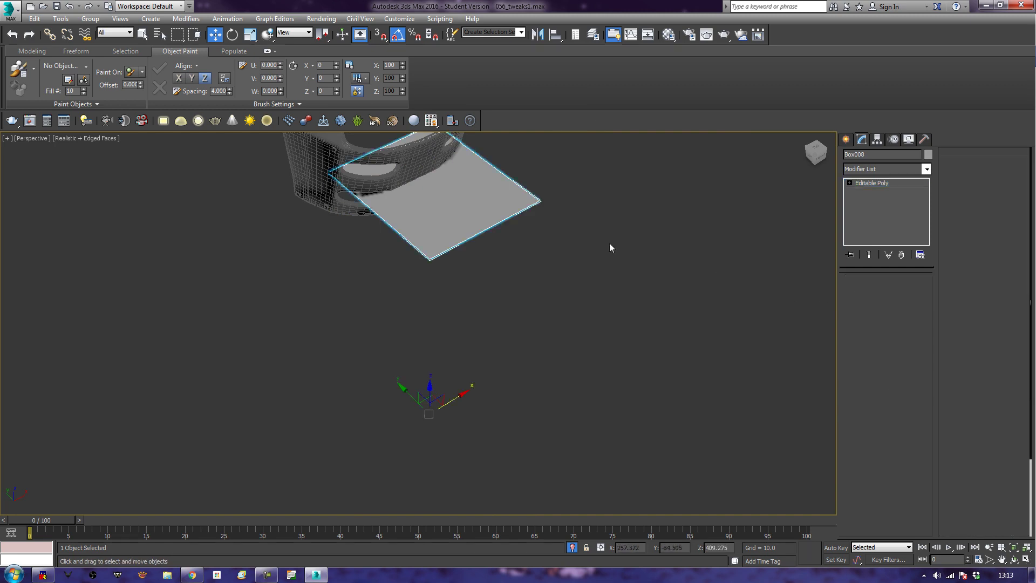
middle_click_drag(544, 250, 618, 397)
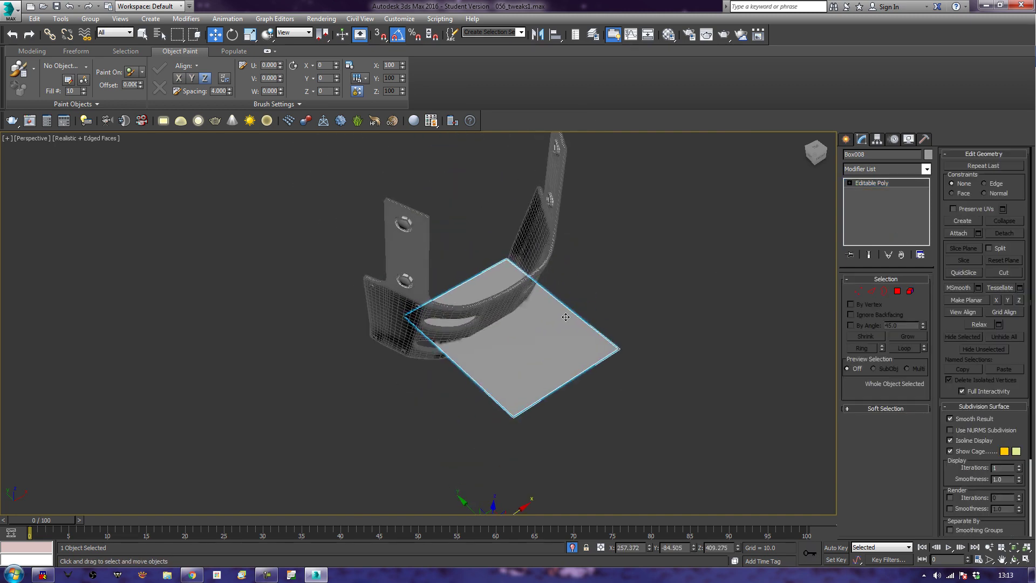
Create a cylinder about 1.9 in radius and 1.5 high on the flat plane in front of the jaw plate, with 1 height segment.
scroll(567, 317, "up", 5)
middle_click_drag(562, 321, 540, 367, "alt")
scroll(604, 354, "up", 3)
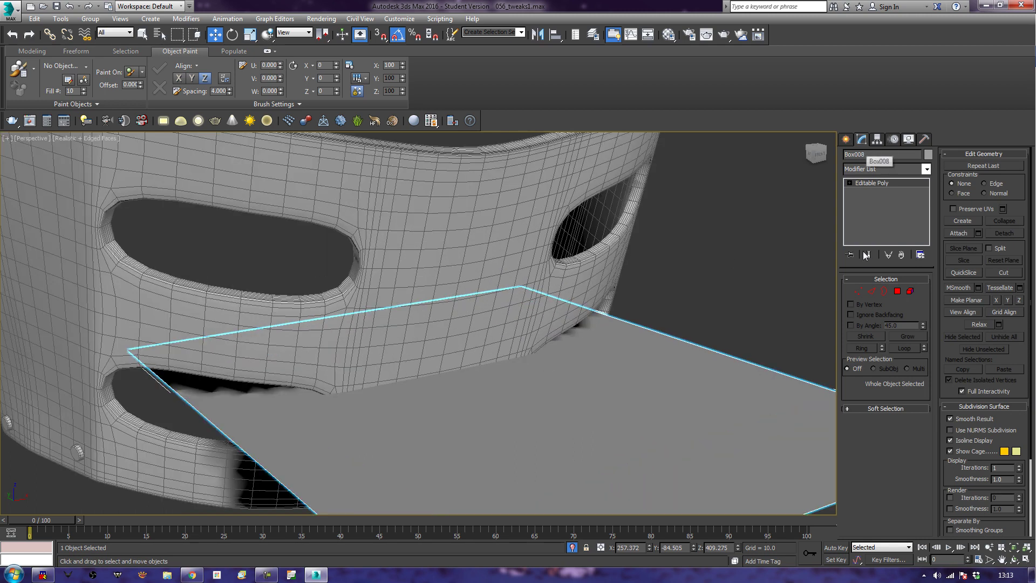
left_click(848, 139)
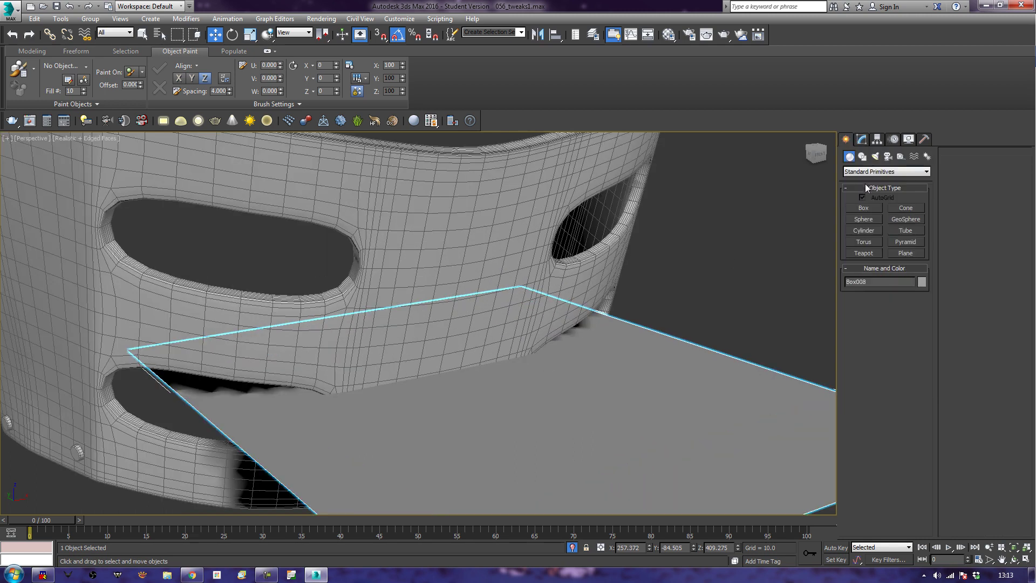
left_click(864, 231)
left_click_drag(516, 449, 518, 451)
left_click(518, 451)
left_click(519, 445)
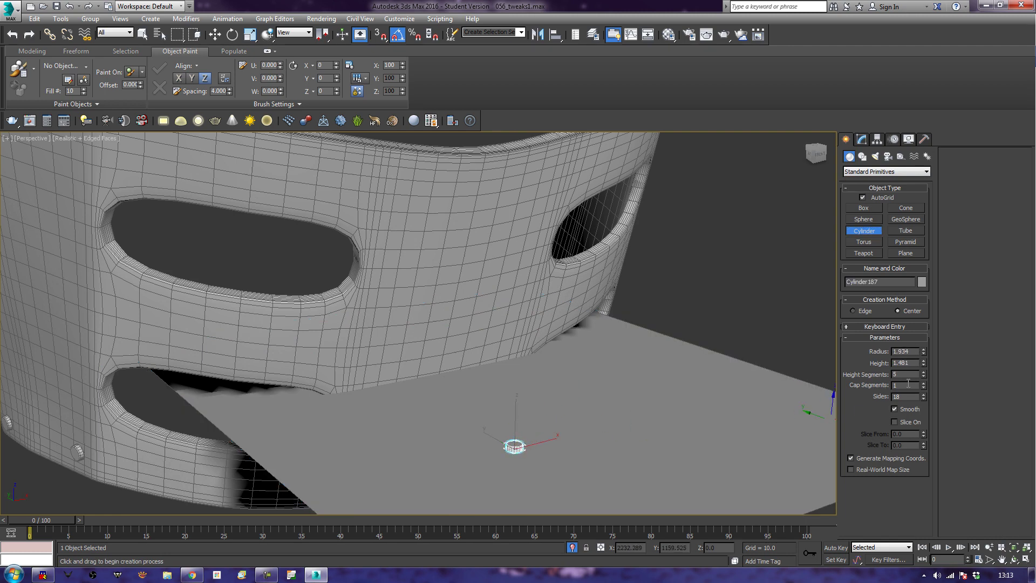
type("1")
key("Tab")
key("w")
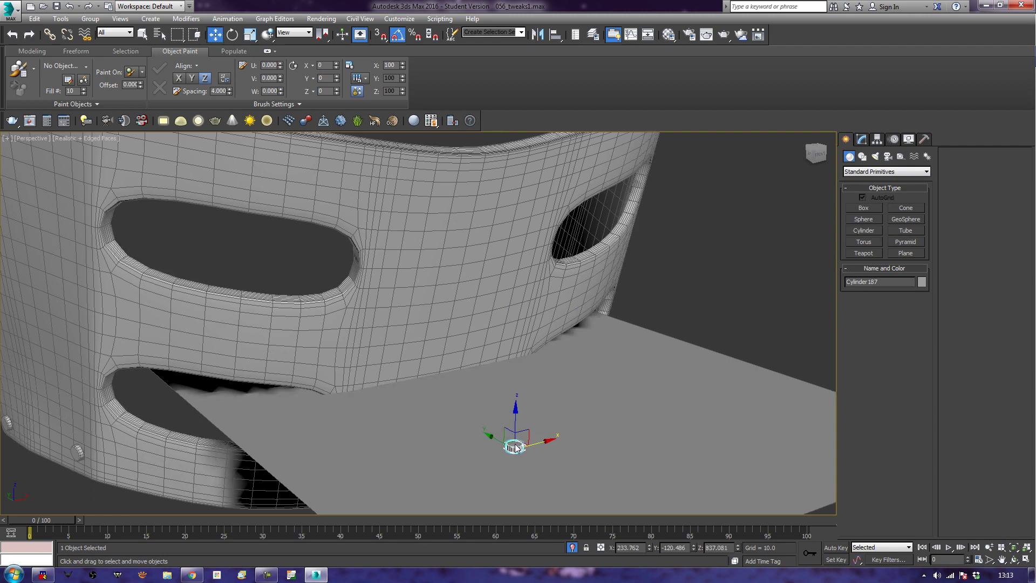
Convert the small cylinder to an Editable Poly.
right_click(517, 447)
mouse_move(556, 511)
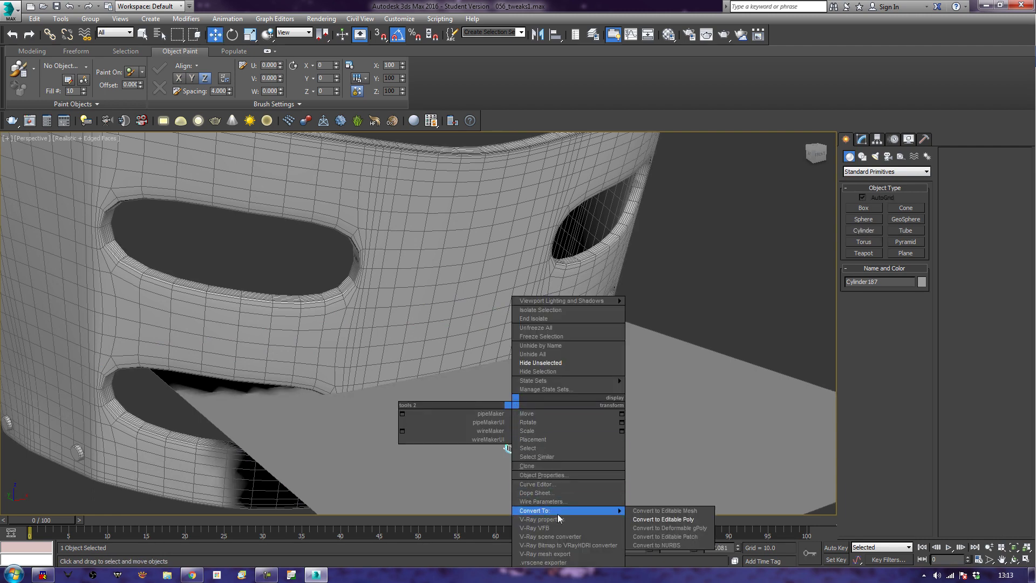
left_click(646, 520)
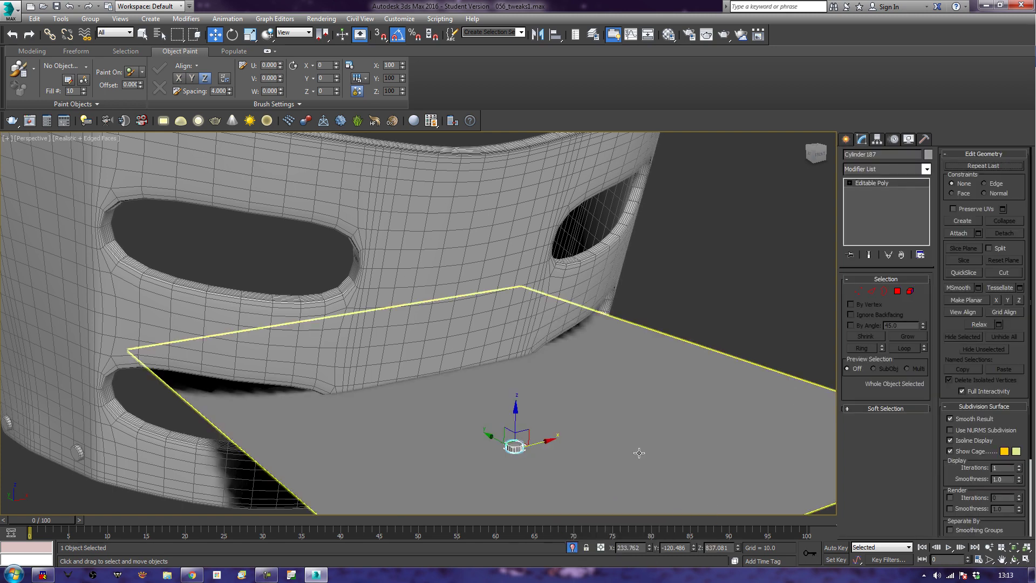
Bevel the cylinder's top polygon inward into a sloped shoulder, and raise a narrower neck above it.
key("z")
scroll(615, 410, "down", 5)
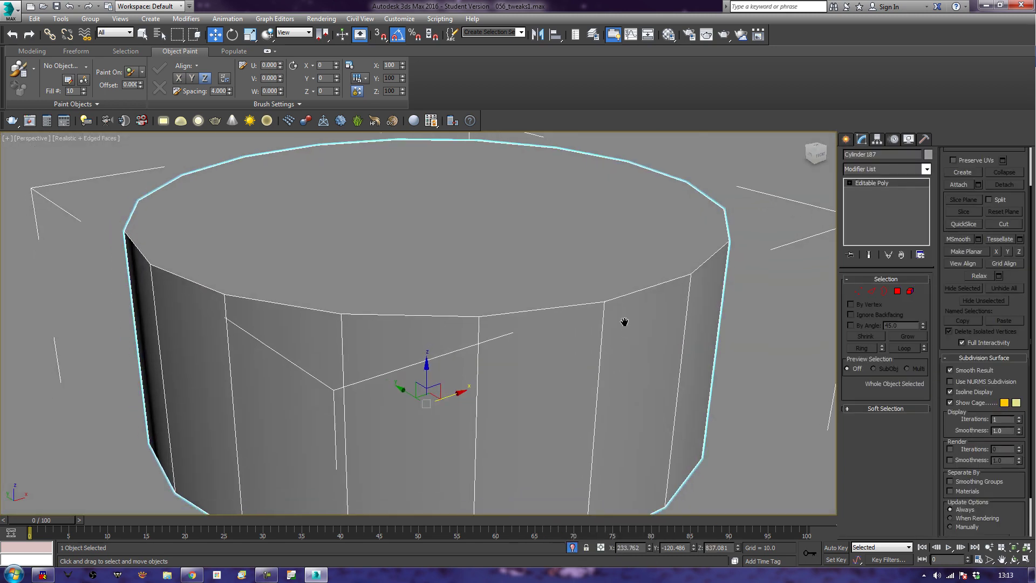
scroll(625, 323, "down", 4)
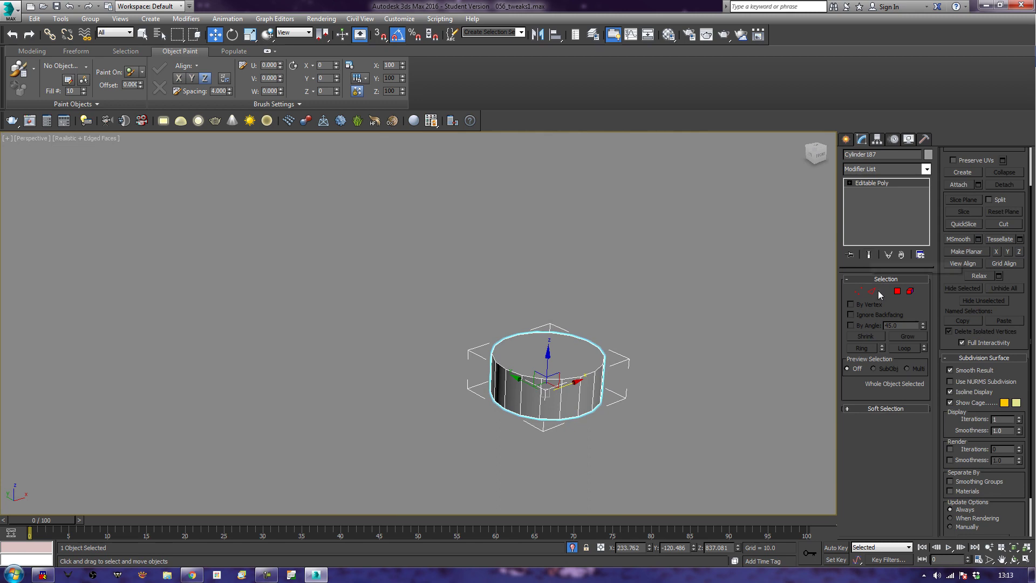
left_click(898, 291)
left_click(862, 457)
left_click_drag(552, 360, 553, 359)
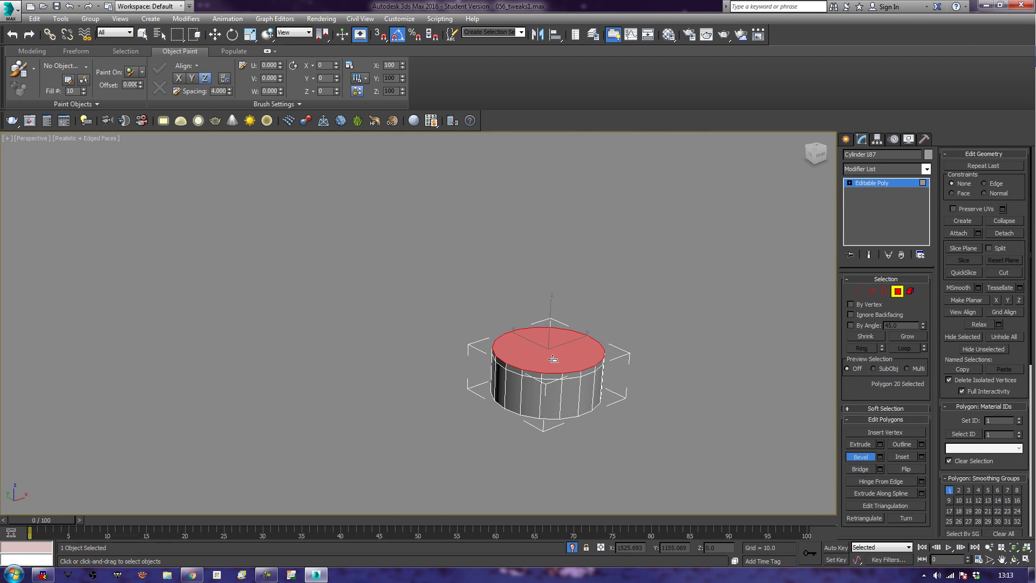
left_click_drag(553, 353, 559, 333)
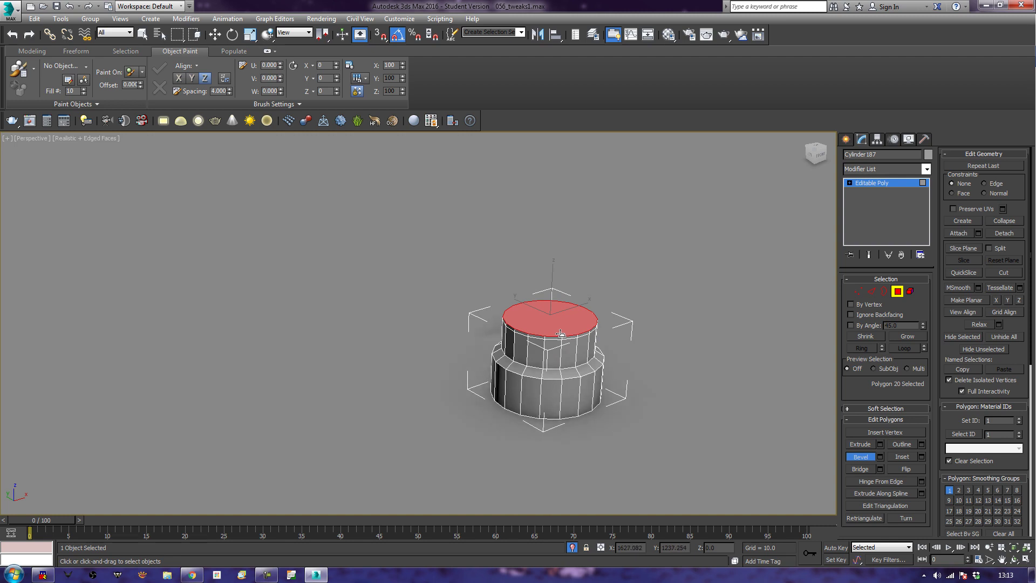
Bevel the neck's top polygon into a slightly wider collar with a chamfered rim and a straight section above it.
left_click_drag(561, 334, 561, 327)
left_click(561, 327)
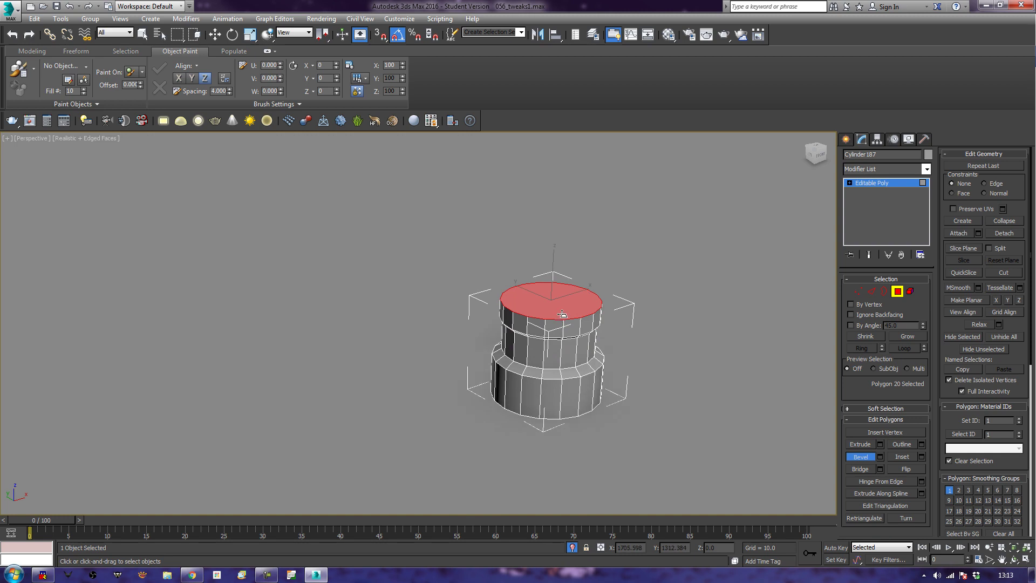
left_click_drag(563, 314, 564, 313)
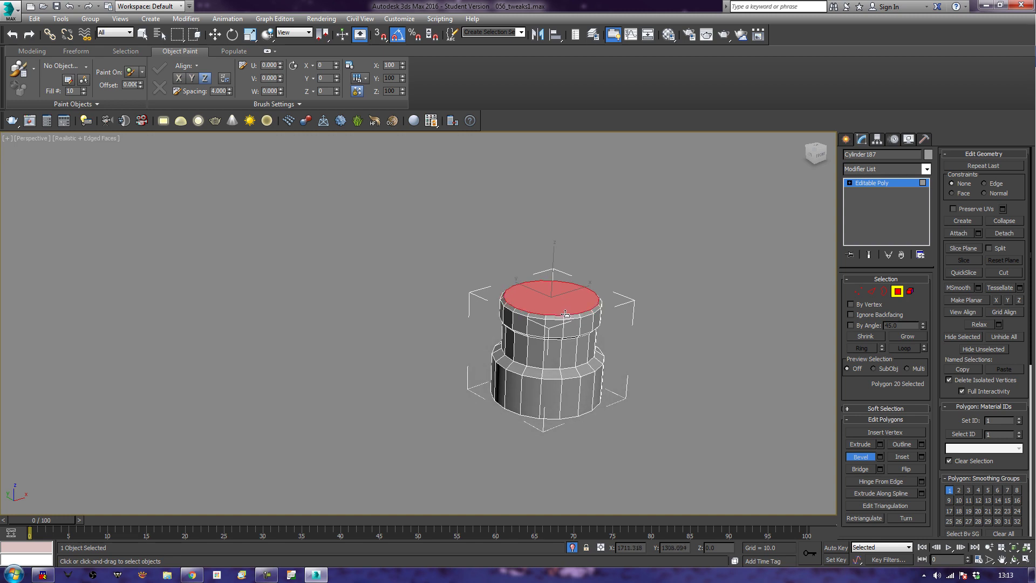
left_click(568, 313)
left_click_drag(568, 303, 567, 299)
left_click(567, 298)
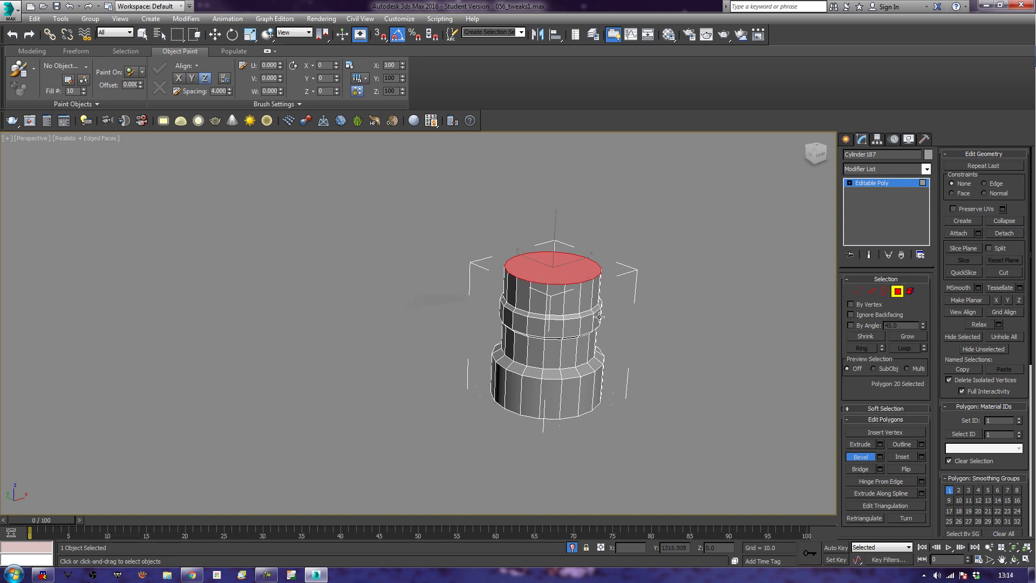
Clone one side polygon of the uppermost section to an element, offset slightly outward from the pipe.
middle_click_drag(737, 355, 730, 384, "alt")
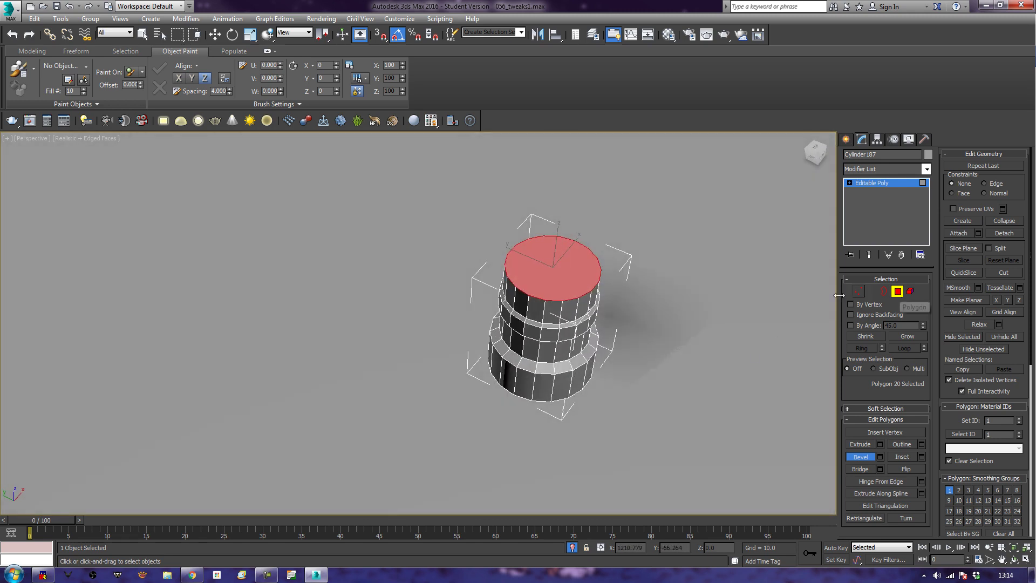
left_click(595, 297)
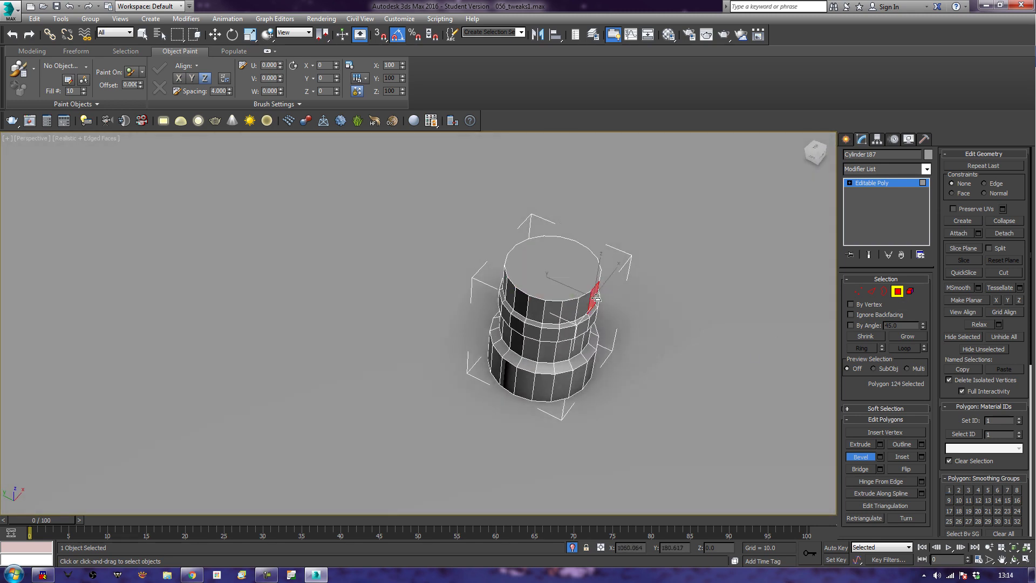
key("w")
left_click_drag(571, 293, 596, 299, "shift")
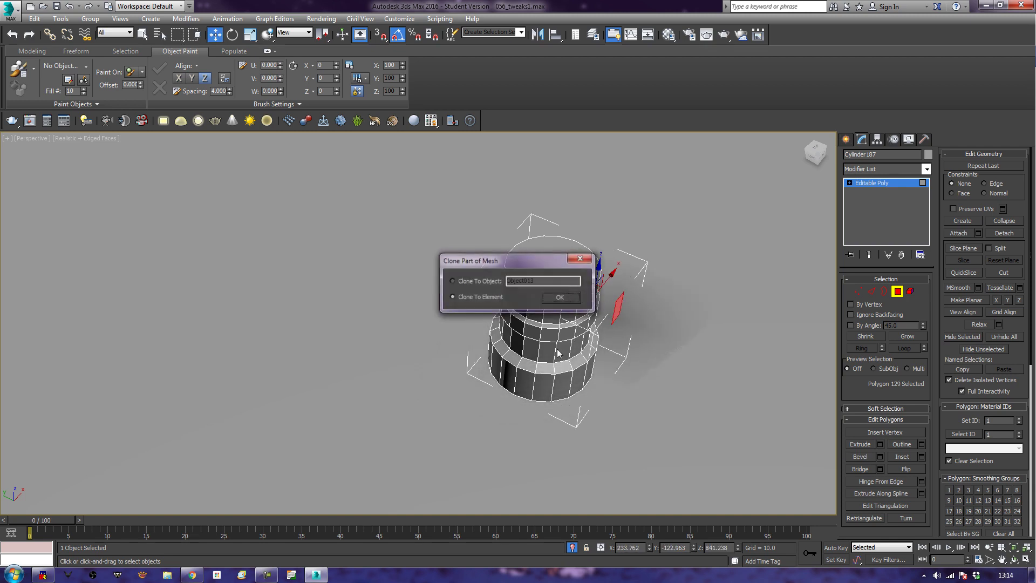
left_click(560, 298)
Bend the pipe's top polygon with Hinge From Edge around the cloned polygon's edge, at 90 degrees with 9 segments.
left_click(574, 277)
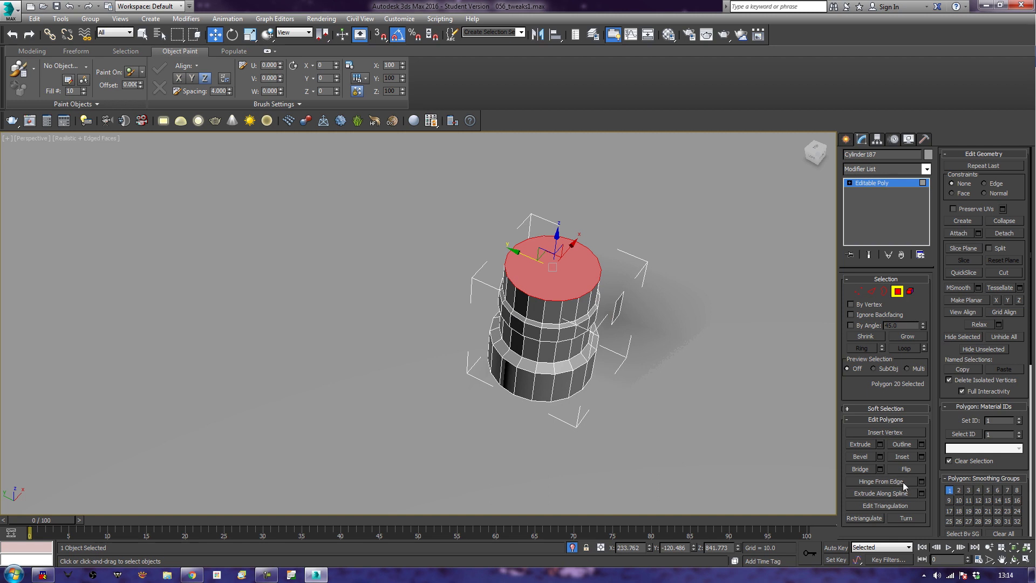
left_click(922, 481)
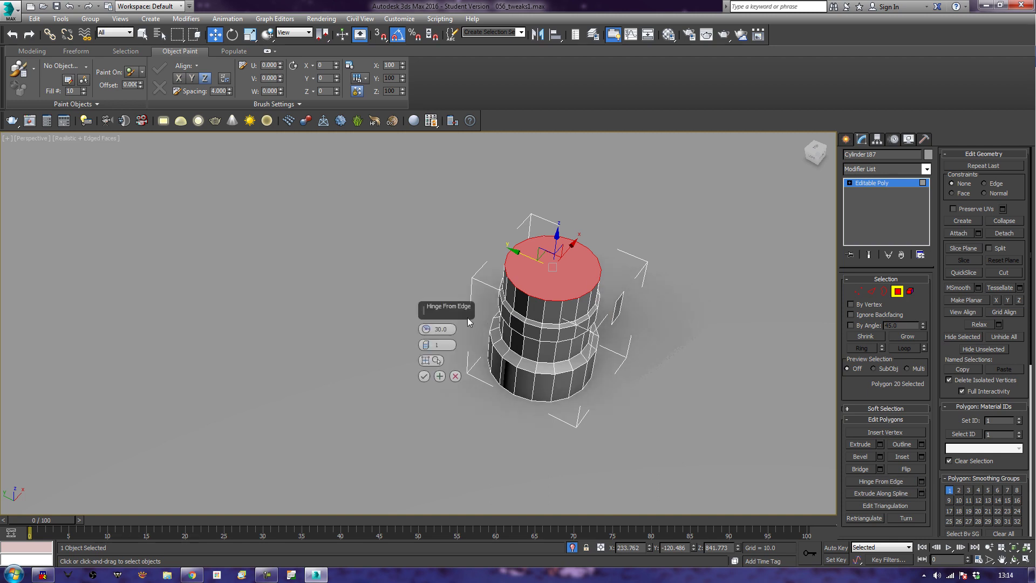
left_click(432, 360)
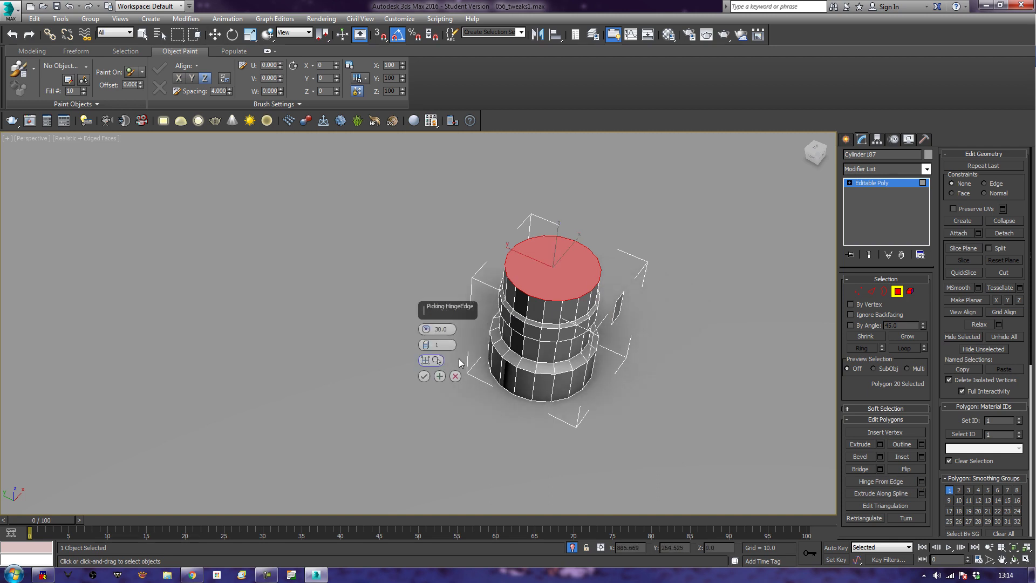
left_click(619, 297)
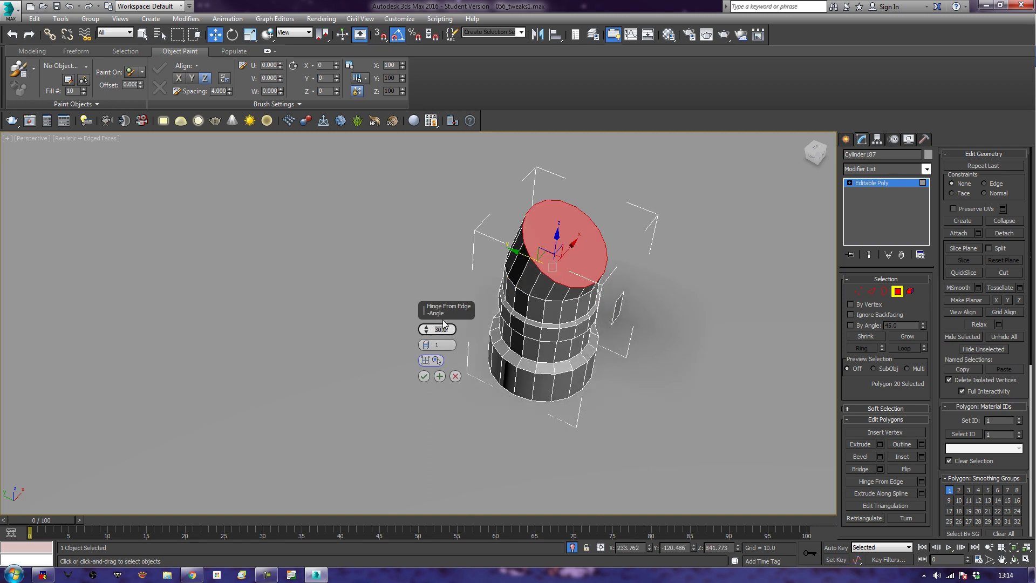
type("90")
key("Tab")
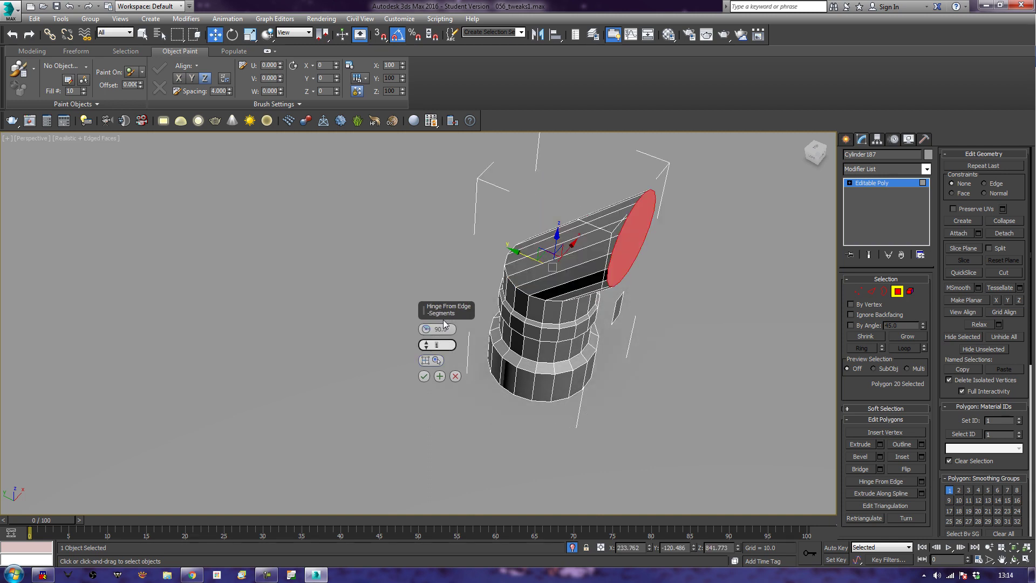
type("9")
key("Tab")
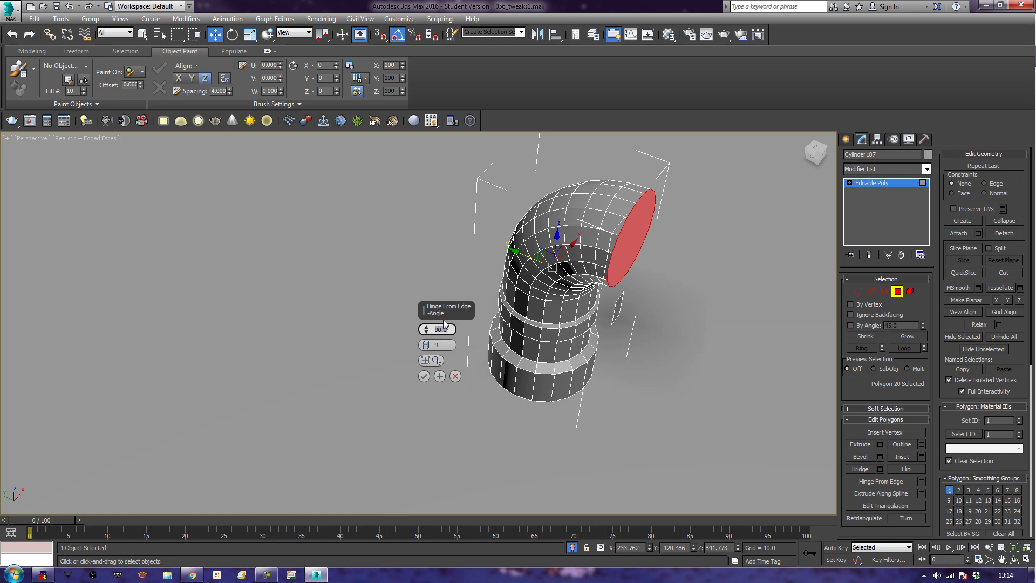
left_click(424, 377)
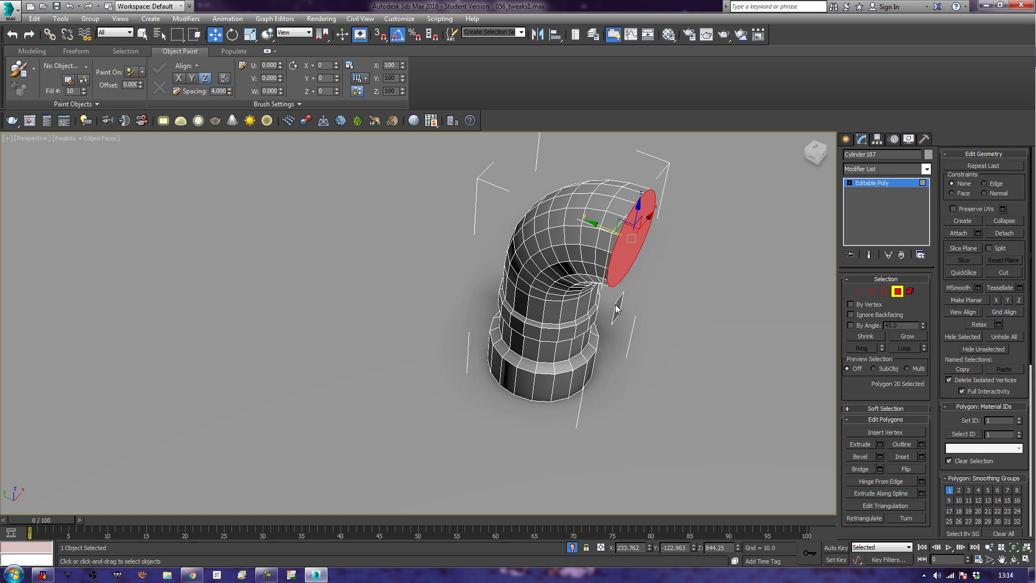
Delete the loose helper polygon beside the pipe elbow and leave polygon editing.
left_click(626, 308)
scroll(697, 291, "down", 4)
left_click(902, 292)
Make one copy of the pipe elbow along the Y axis and space it farther from the original on the plane.
middle_click_drag(705, 335, 620, 363)
mouse_move(458, 325)
left_mouse_down("shift")
mouse_move(581, 371)
mouse_move(709, 455)
left_mouse_up("shift")
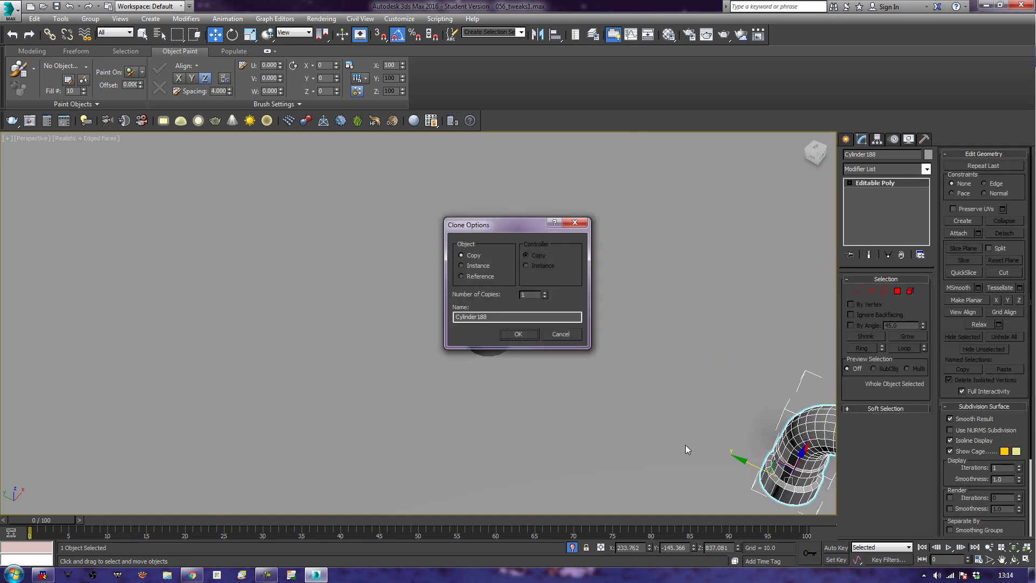
left_click(531, 335)
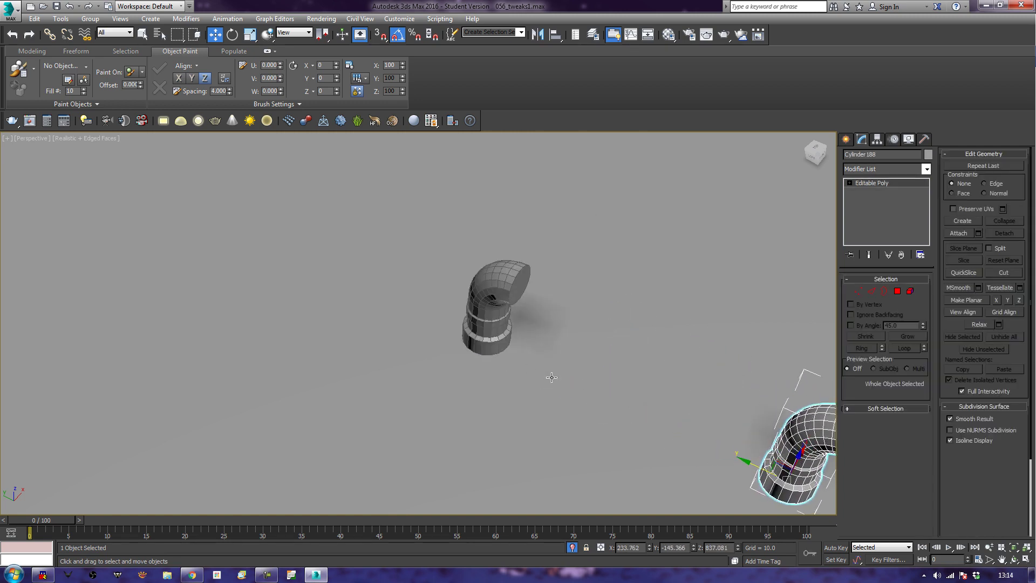
scroll(516, 350, "down", 5)
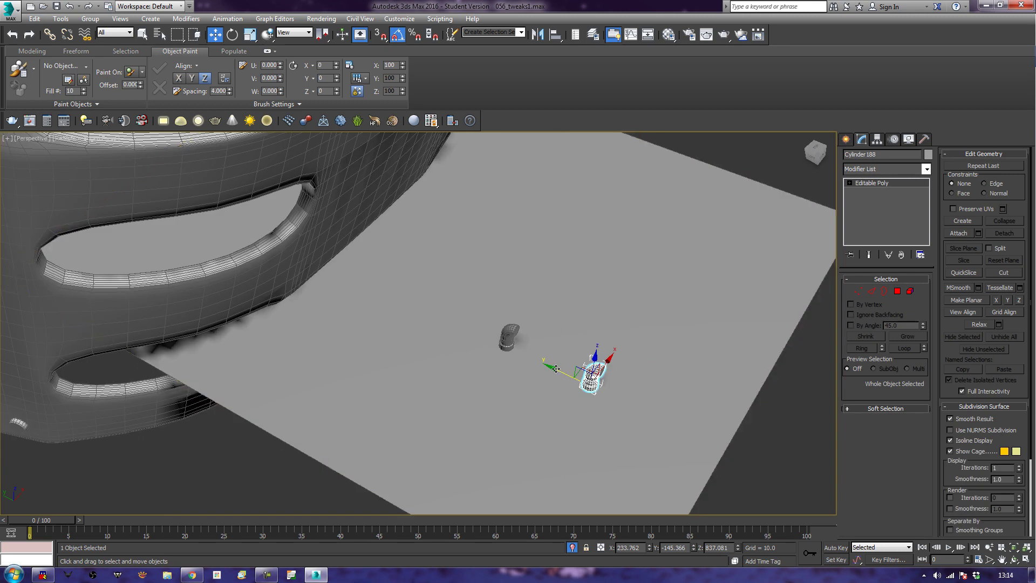
left_click_drag(552, 368, 562, 372)
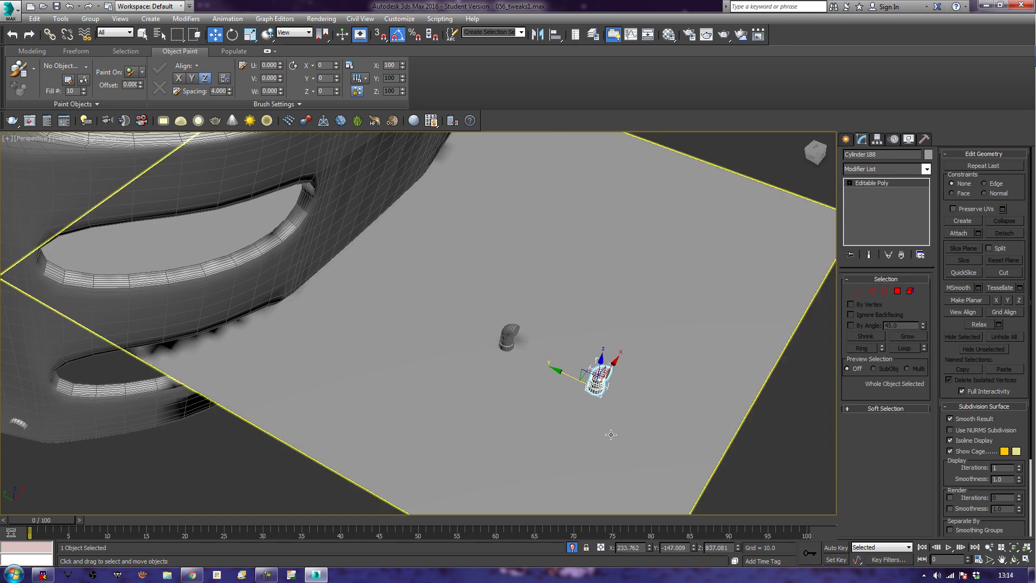
Rotate the copied elbow 180 degrees about Z so the open ends face each other, and attach the original elbow to it.
key("e")
left_click_drag(597, 420, 691, 416)
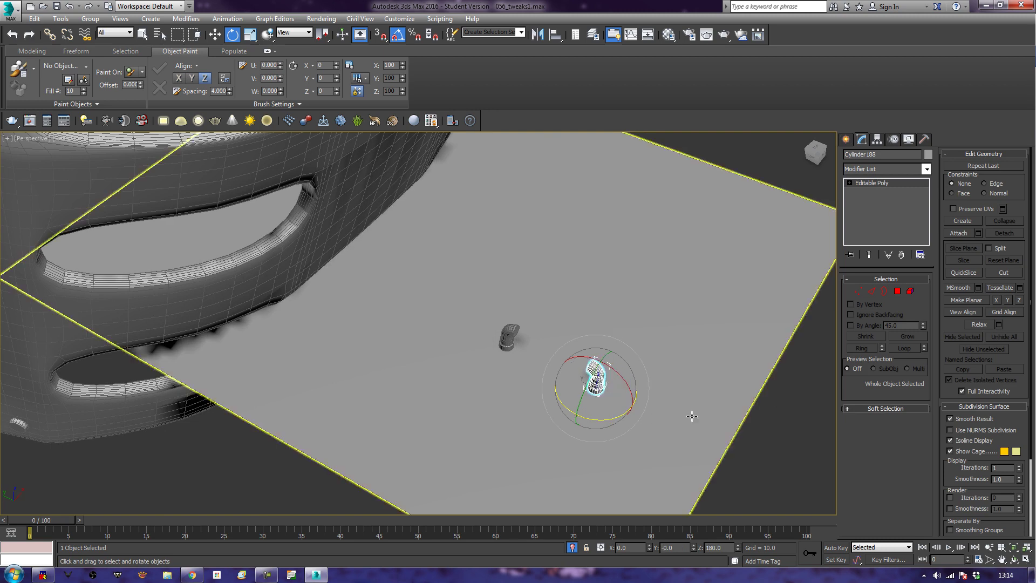
left_click(959, 234)
left_click(512, 335)
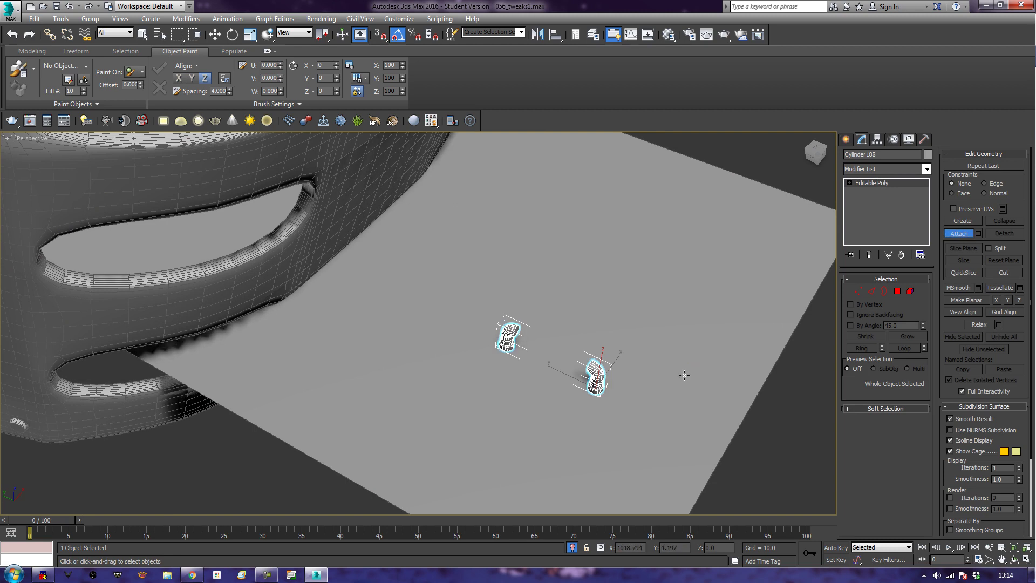
key("z")
key("e")
Bridge the facing end polygons of the two elbows with 10 segments, and leave polygon editing.
left_click(893, 296)
left_click(253, 190)
middle_click_drag(320, 360, 434, 352, "alt")
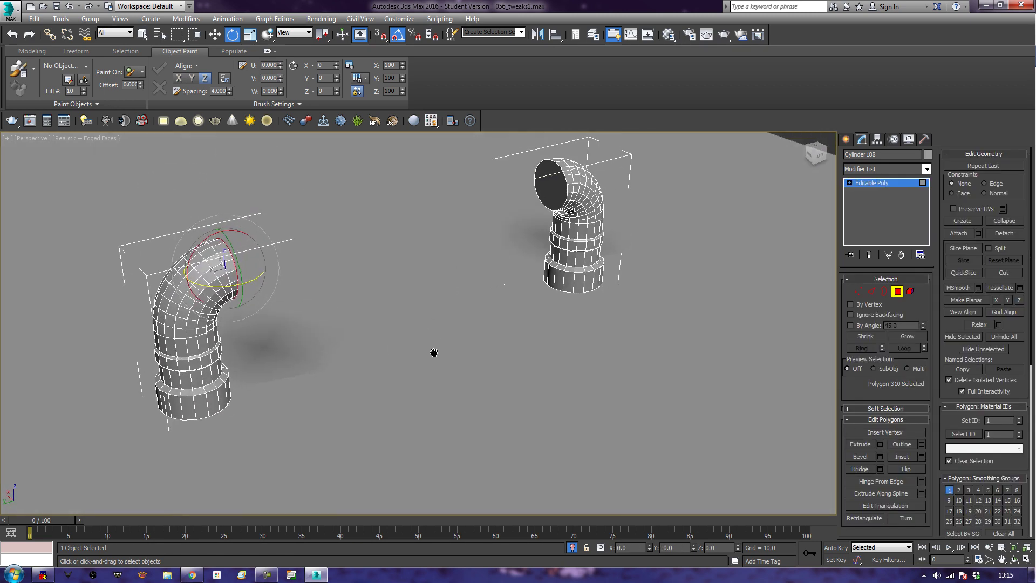
left_click(536, 195, "ctrl")
left_click(880, 469)
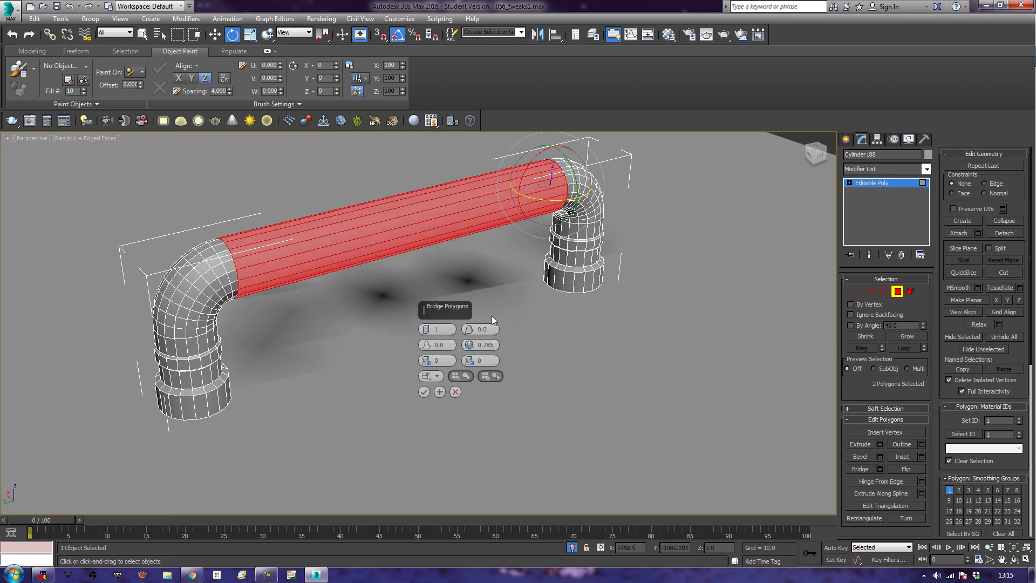
left_click_drag(427, 330, 427, 318)
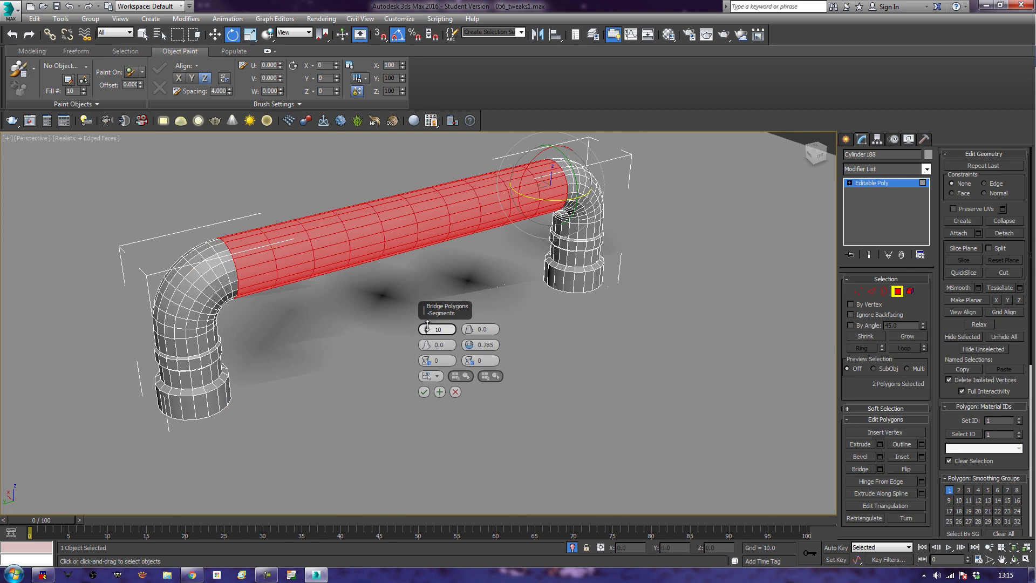
left_click(424, 391)
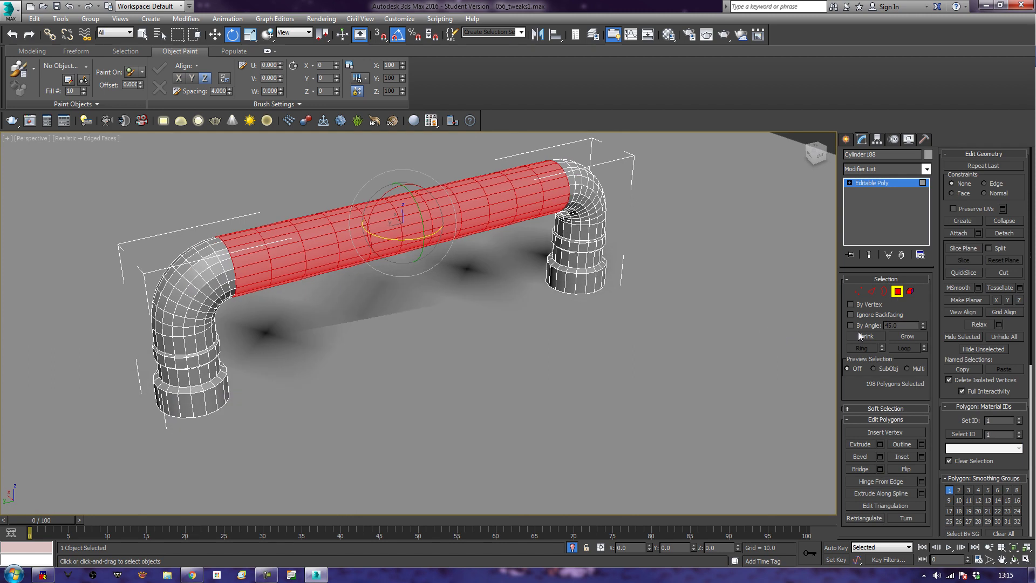
left_click(898, 291)
Move only the pipe handle's pivot along its length to the middle, working in the top view, and leave pivot editing.
middle_click_drag(702, 313, 630, 327, "alt")
scroll(630, 327, "down", 4)
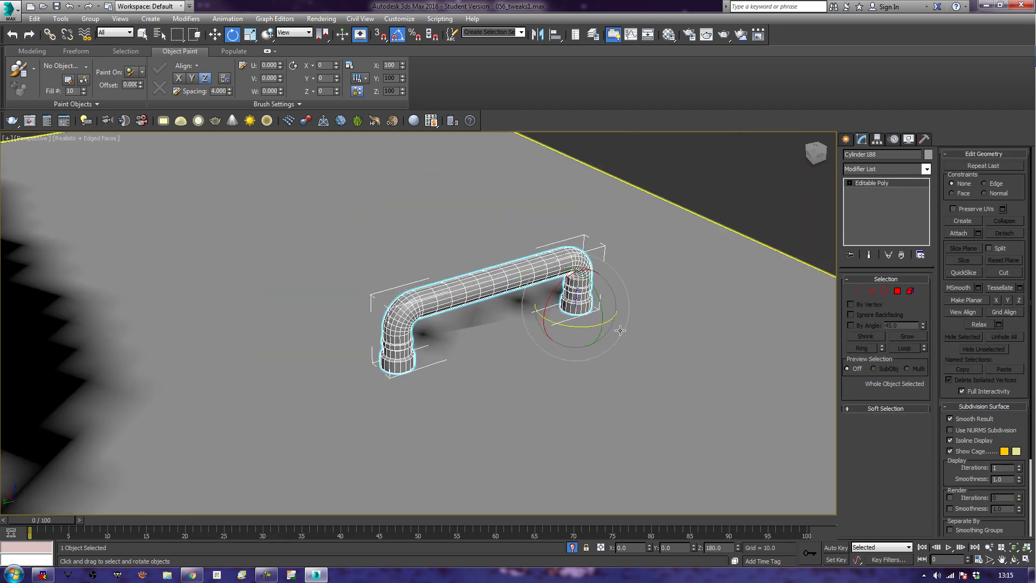
left_click(750, 216)
middle_click_drag(674, 270, 548, 317, "alt")
left_click(548, 317)
key("t")
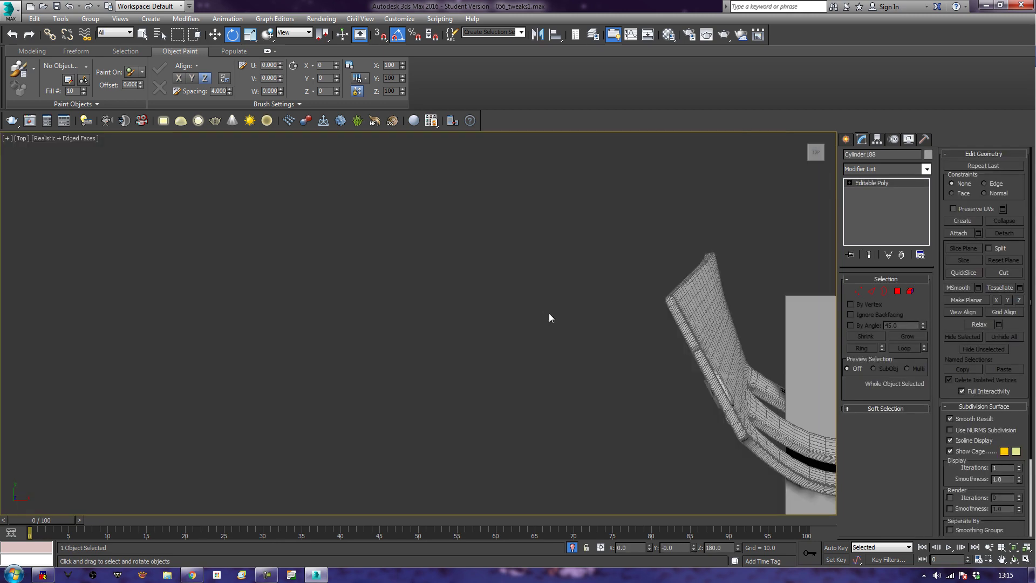
key("z")
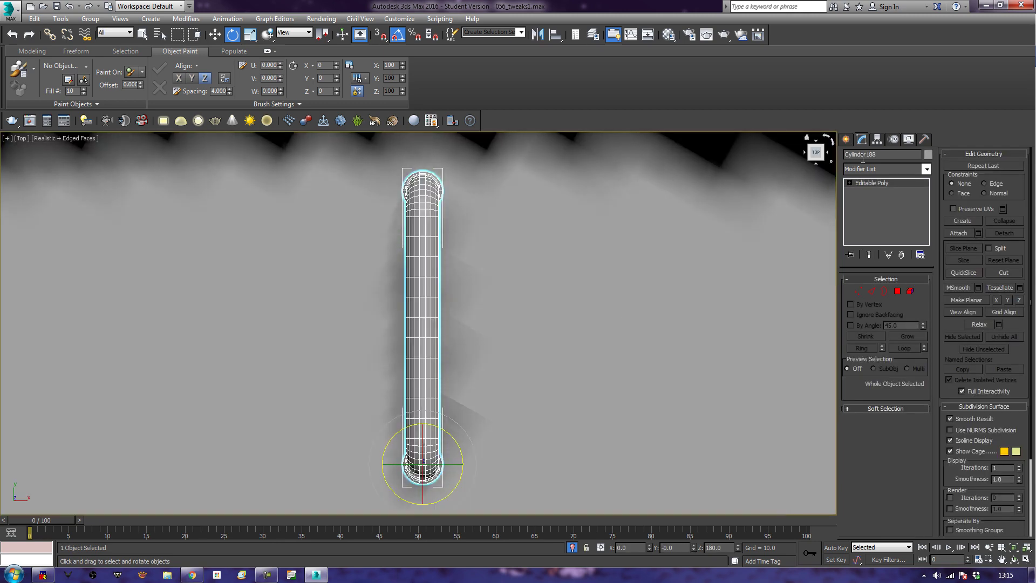
left_click(877, 139)
left_click(883, 208)
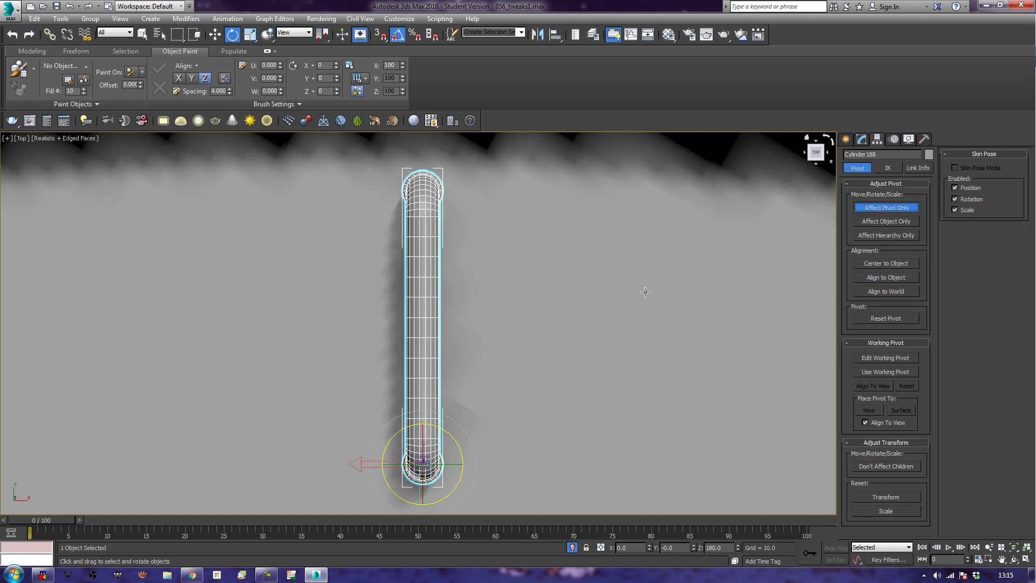
key("w")
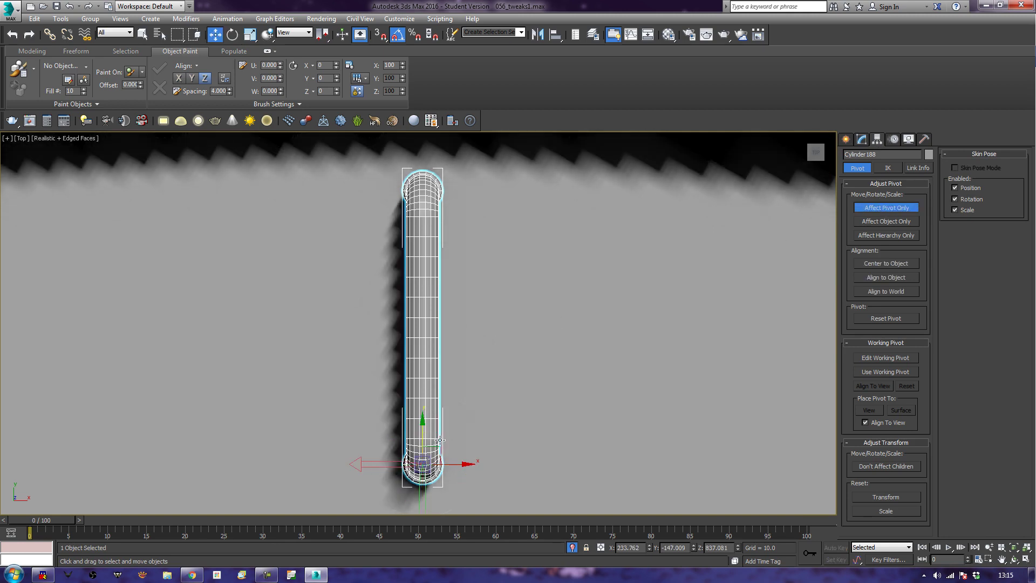
left_click_drag(425, 432, 446, 305)
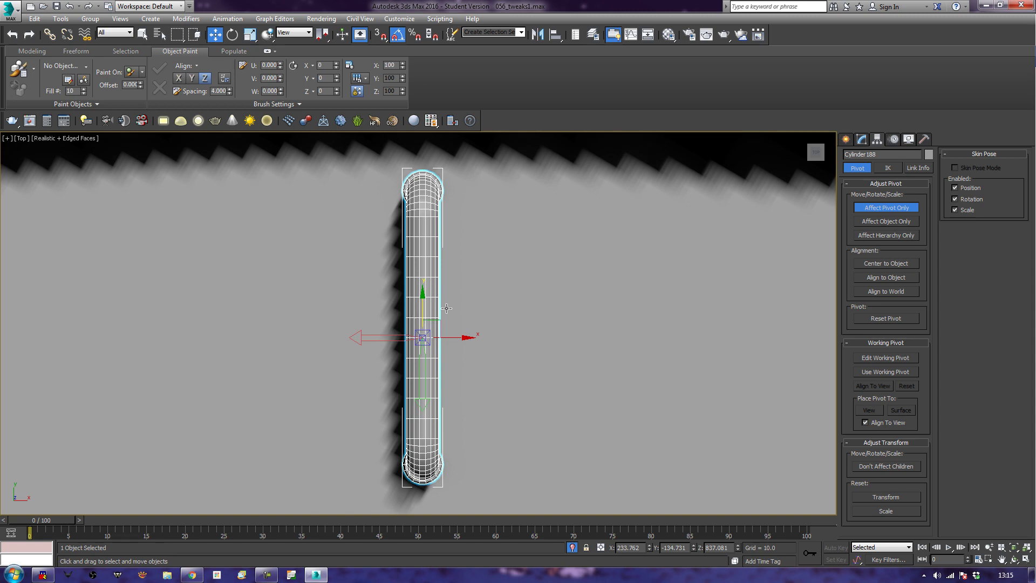
left_click_drag(422, 304, 423, 293)
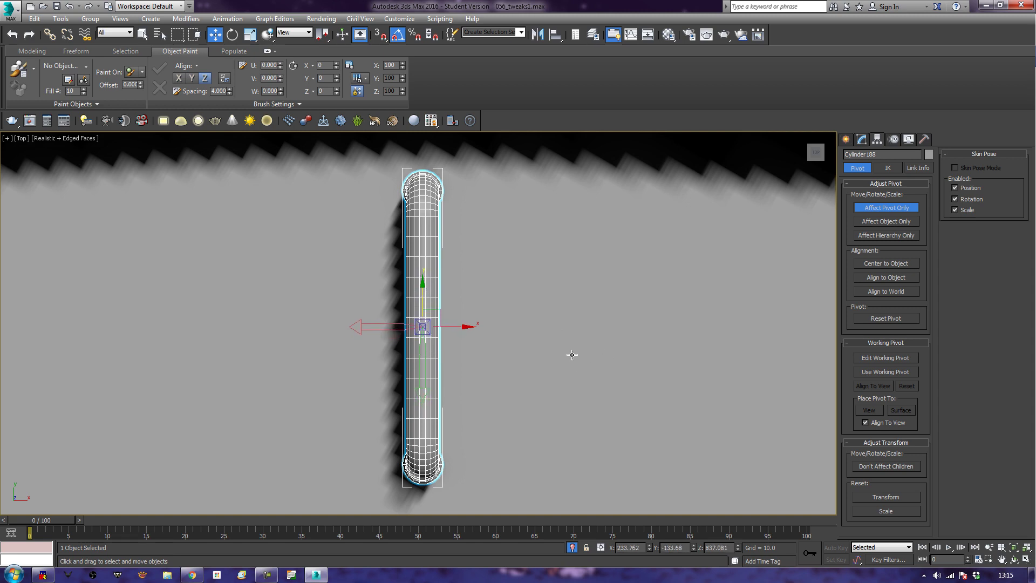
left_click(894, 206)
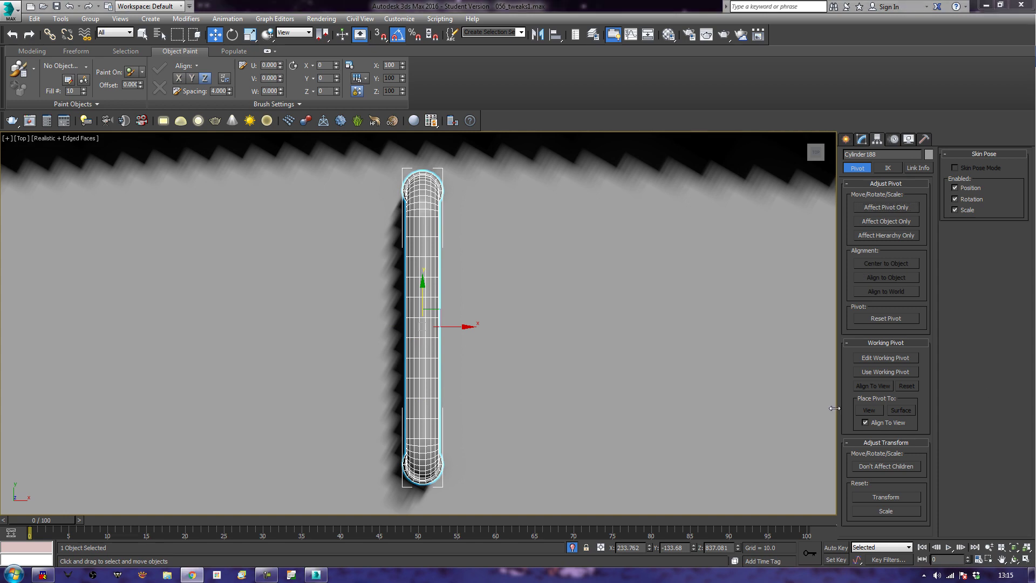
Delete the flat plane beneath the pipe handle in the perspective view.
middle_click_drag(595, 311, 637, 304)
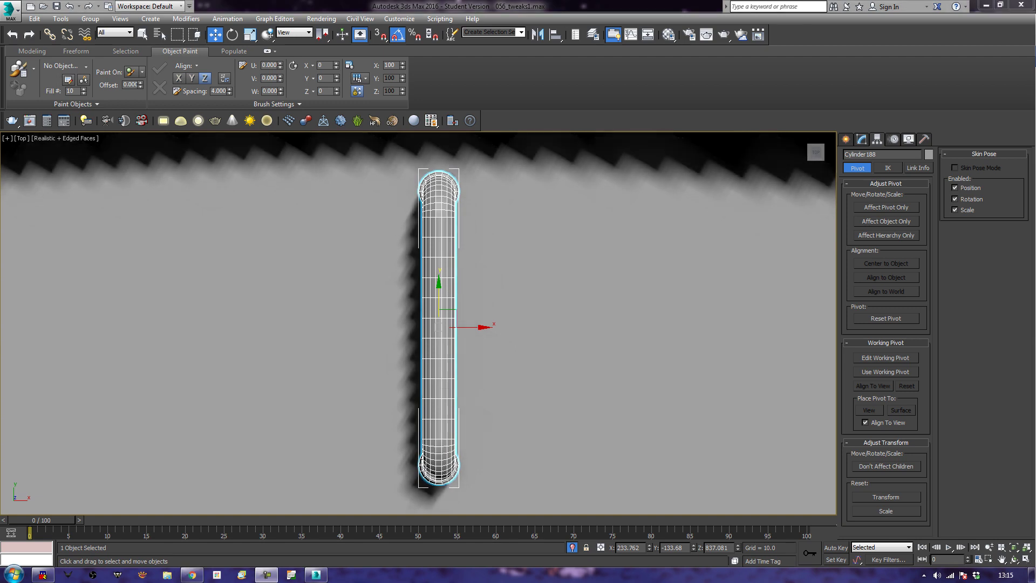
key("p")
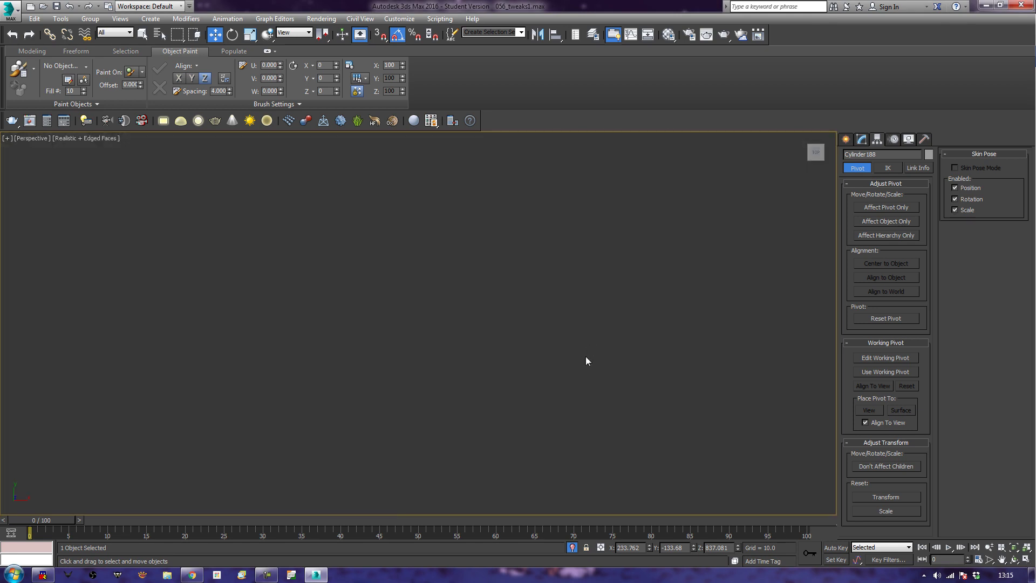
key("z")
middle_click_drag(506, 324, 602, 316, "alt")
scroll(565, 282, "down", 6)
left_click(601, 316)
key("Delete")
Rotate the pipe handle 90 degrees about Z so it runs across the front of the jaw plate.
left_click(515, 350)
middle_click_drag(491, 380, 510, 374, "alt")
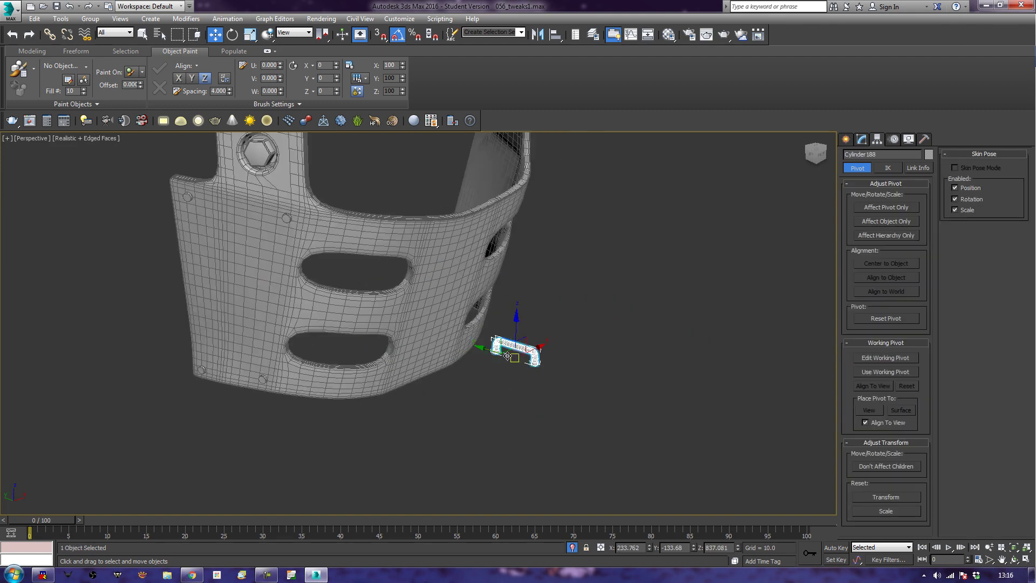
key("e")
left_click_drag(516, 371, 566, 378)
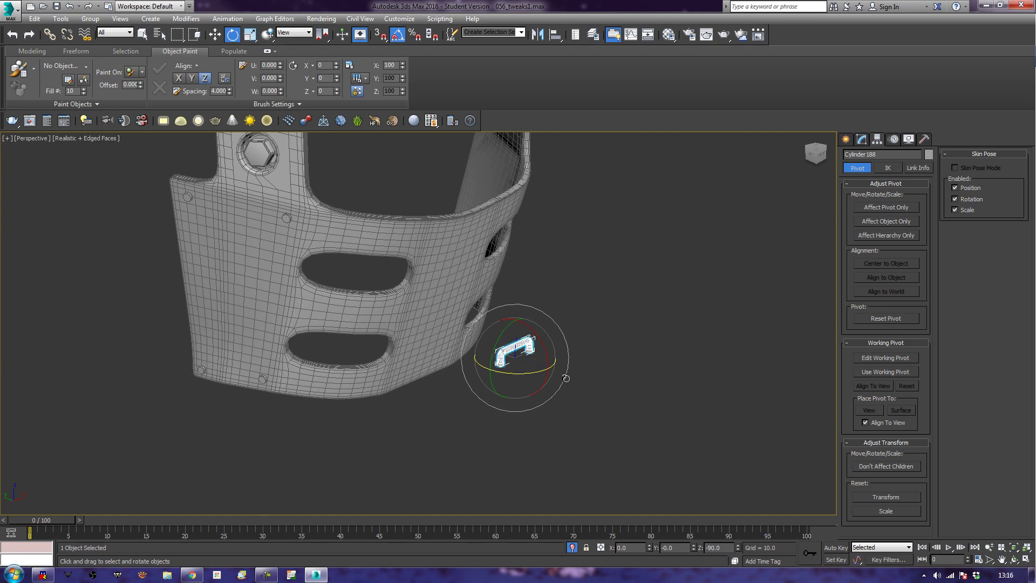
In the left view, tilt the handle to point outward from the jaw plate and move it against the plate's lower front edge.
key("l")
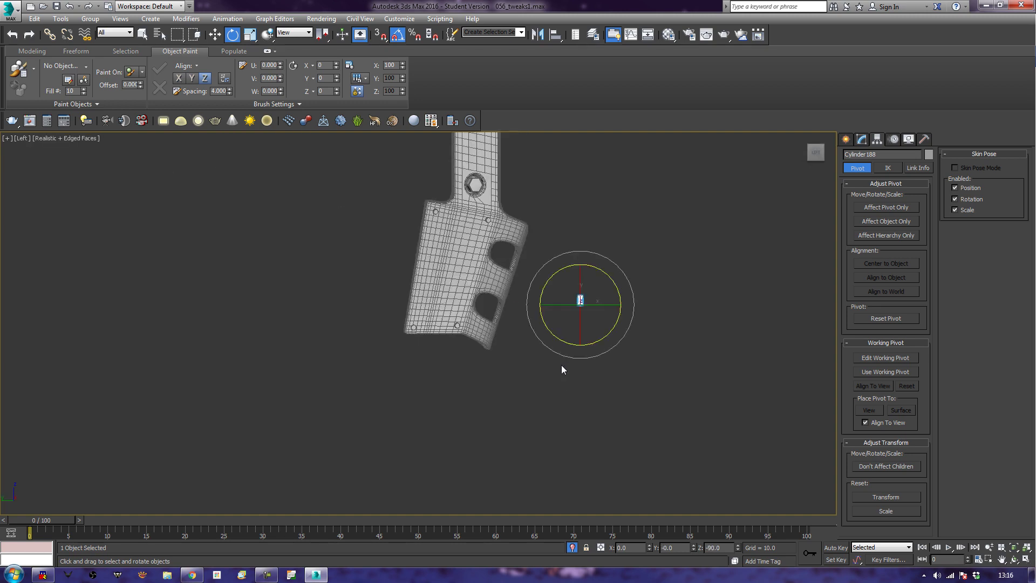
key("z")
left_click(629, 338)
scroll(608, 341, "down", 13)
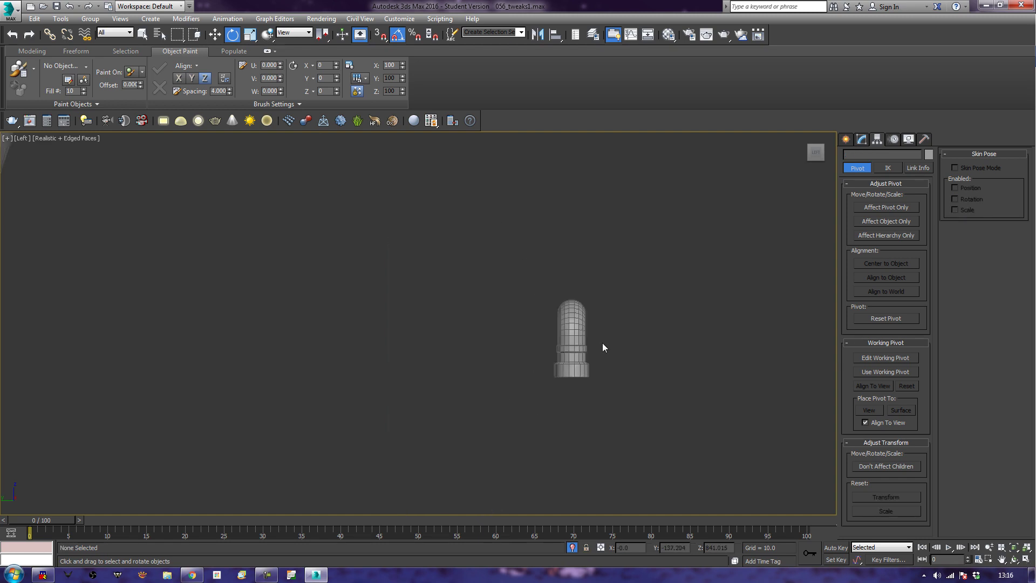
scroll(597, 345, "up", 2)
middle_click_drag(516, 373, 556, 339)
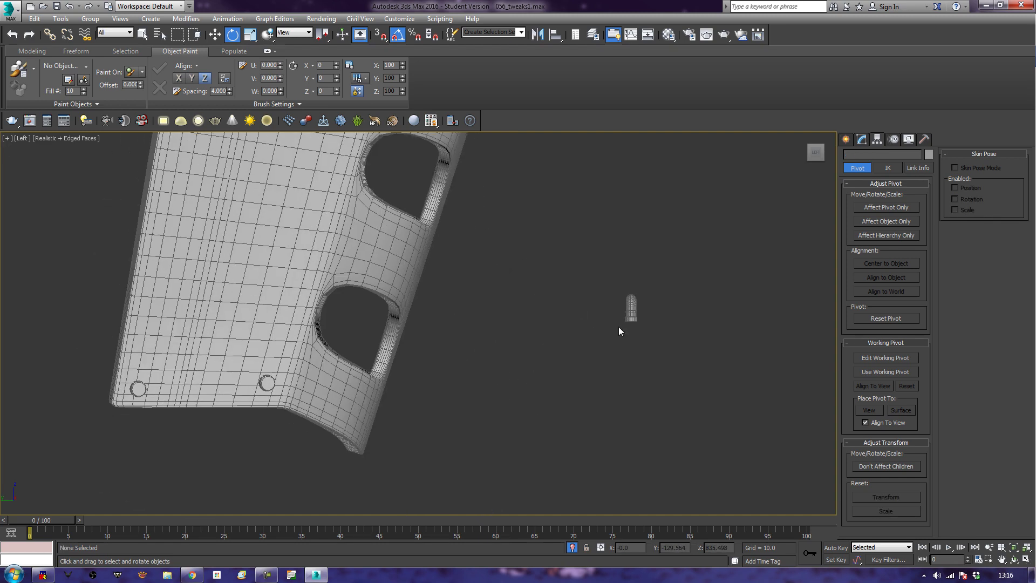
left_click(629, 312)
key("w")
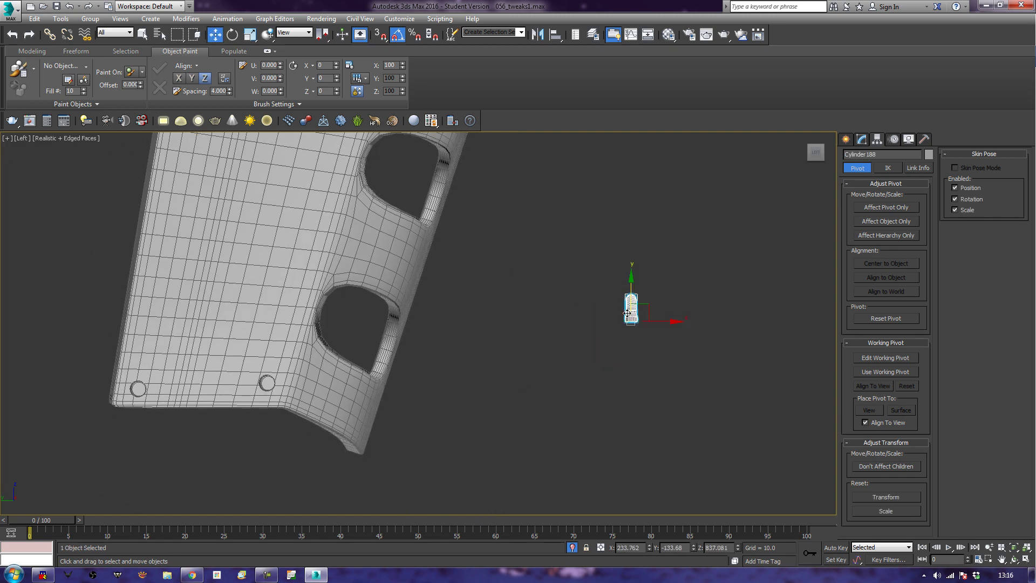
key("e")
left_click_drag(664, 295, 718, 331)
key("w")
left_click_drag(652, 311, 389, 431)
middle_click_drag(541, 408, 565, 380)
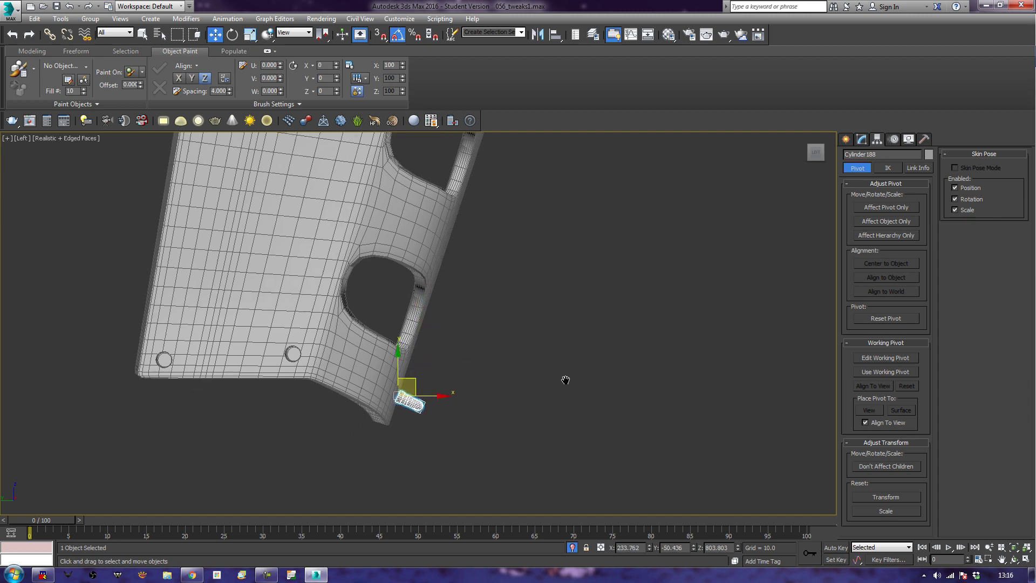
Turn angle snapping off and fine-tune the handle to about 72 degrees on Y, seating its collars flush on the plate's sloped front.
scroll(565, 380, "up", 3)
middle_click_drag(330, 373, 588, 309)
scroll(587, 309, "up", 3)
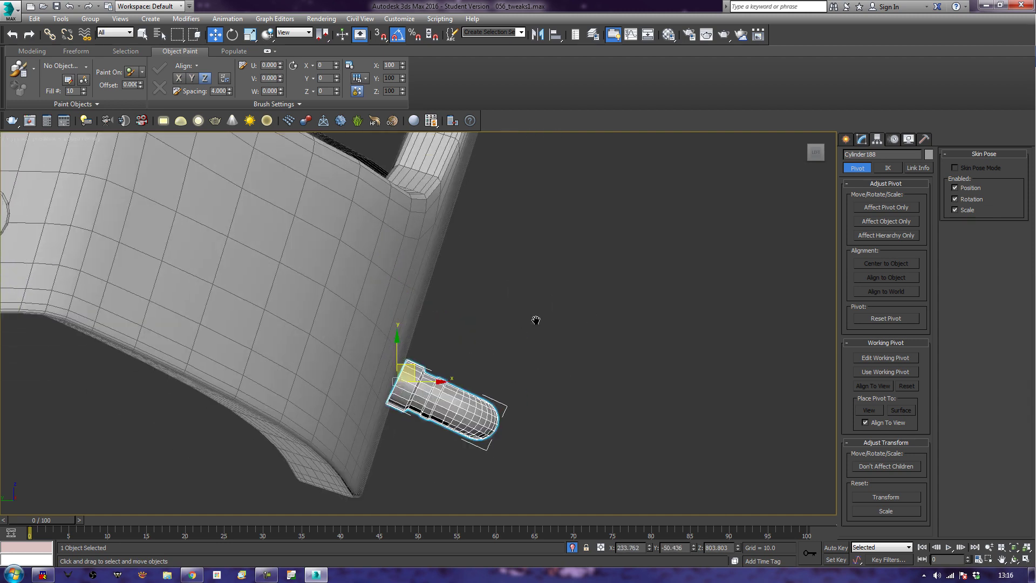
middle_click_drag(521, 329, 571, 300)
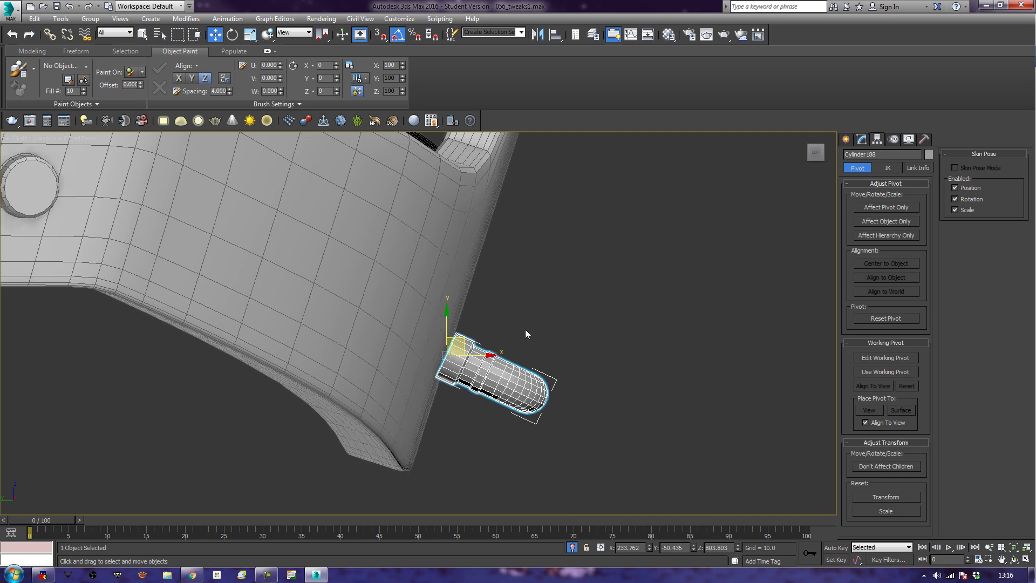
key("e")
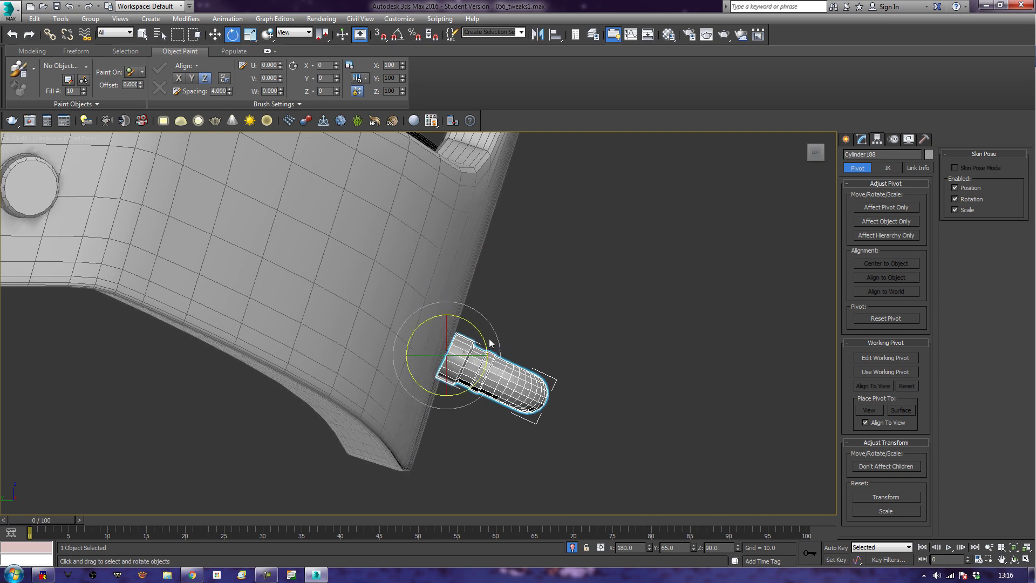
left_click_drag(480, 339, 456, 339)
key("w")
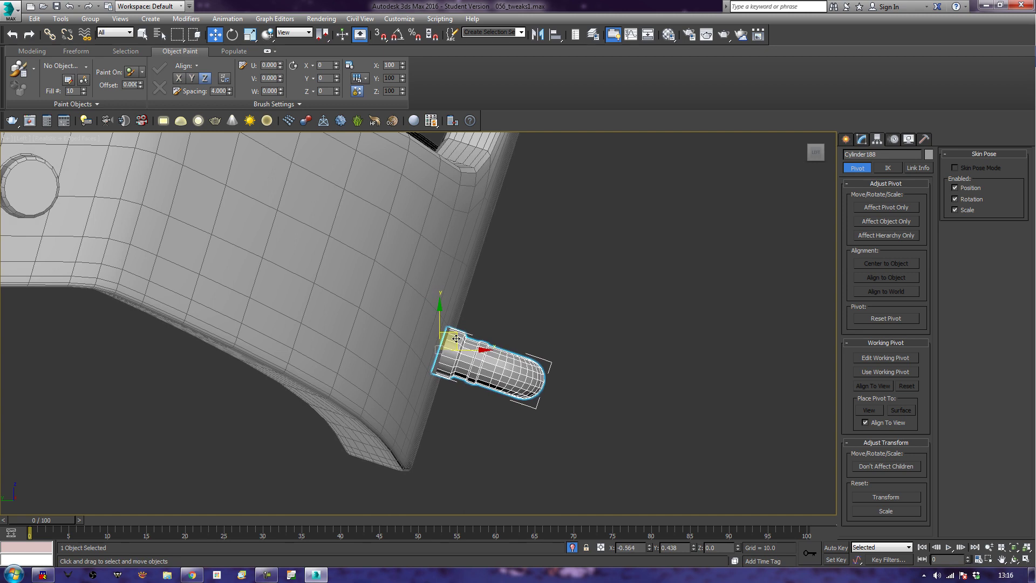
key("e")
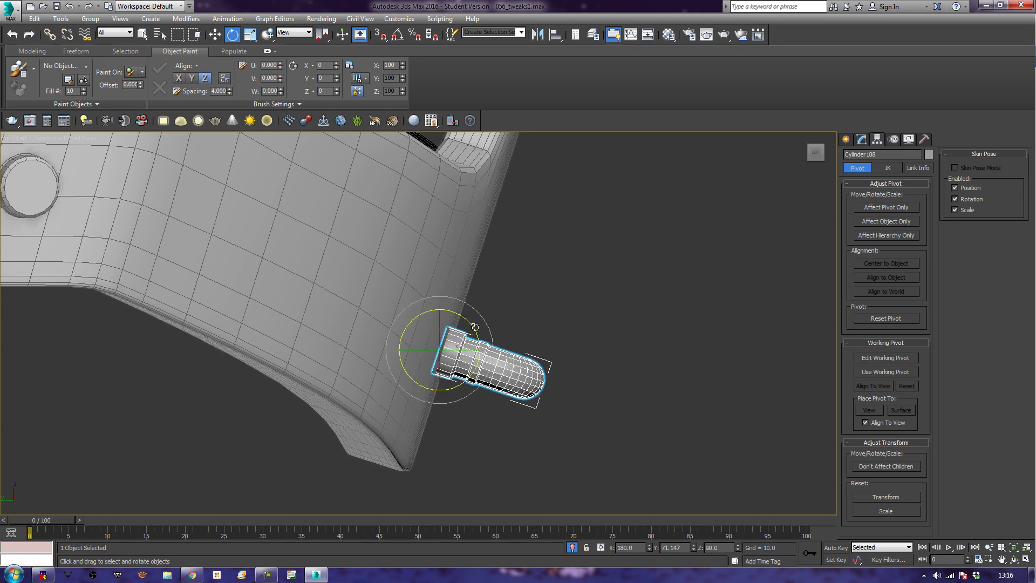
left_click_drag(475, 327, 474, 327)
scroll(543, 348, "down", 3)
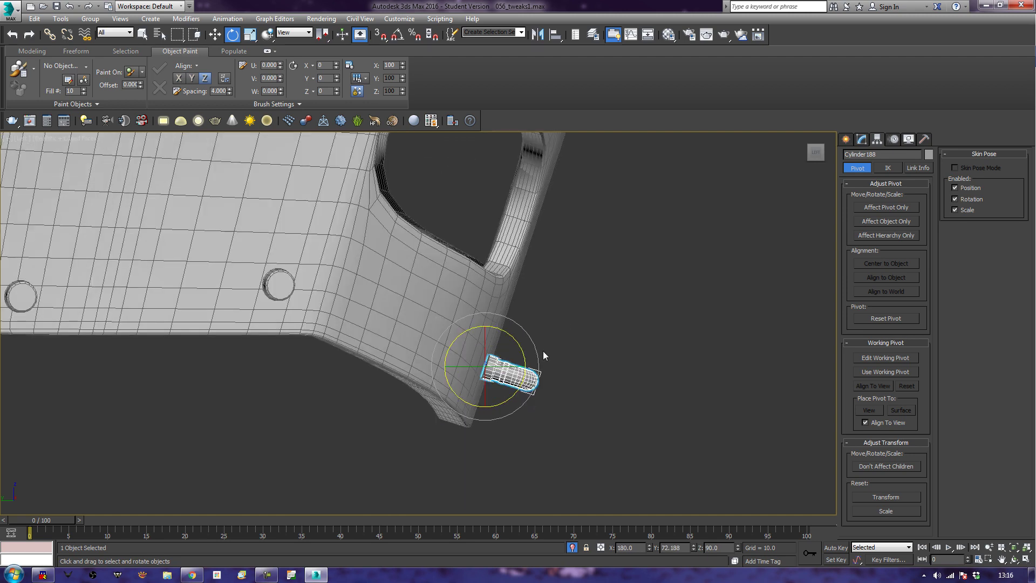
middle_click_drag(592, 285, 540, 319)
Using the Local coordinate system, make 20 evenly spaced copies of the handle upward along the jaw plate's front slope.
key("w")
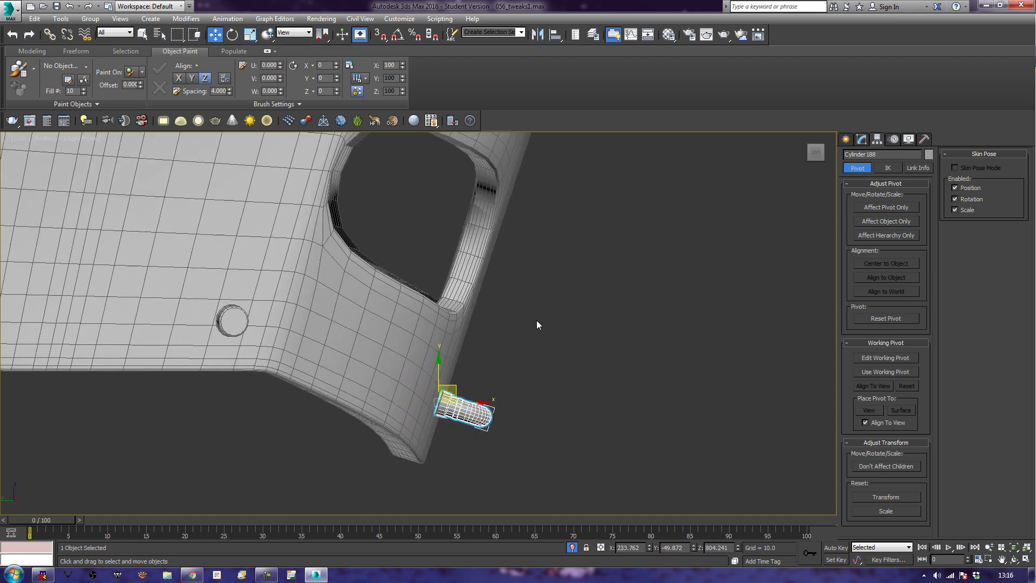
left_click(295, 32)
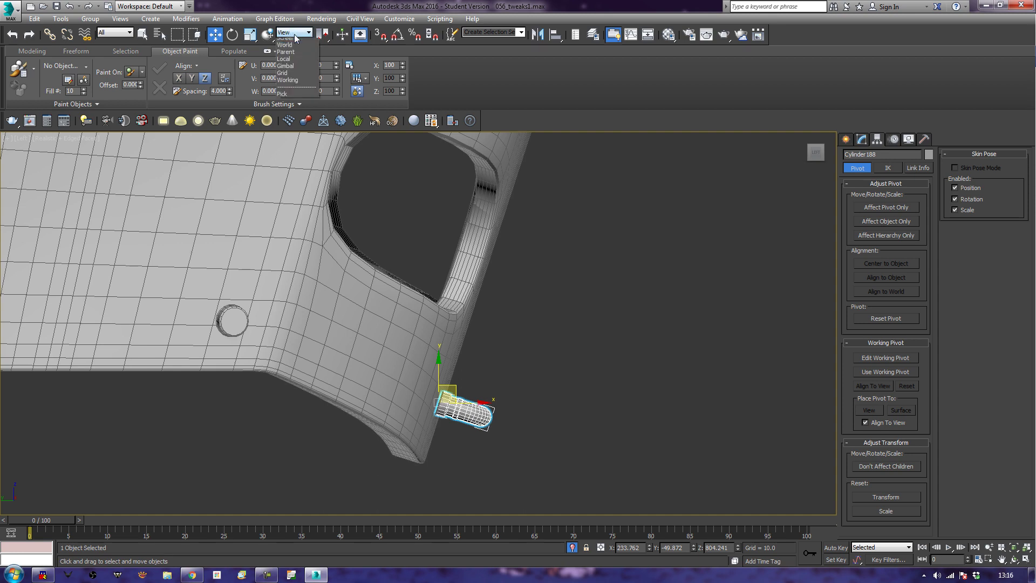
left_click(296, 71)
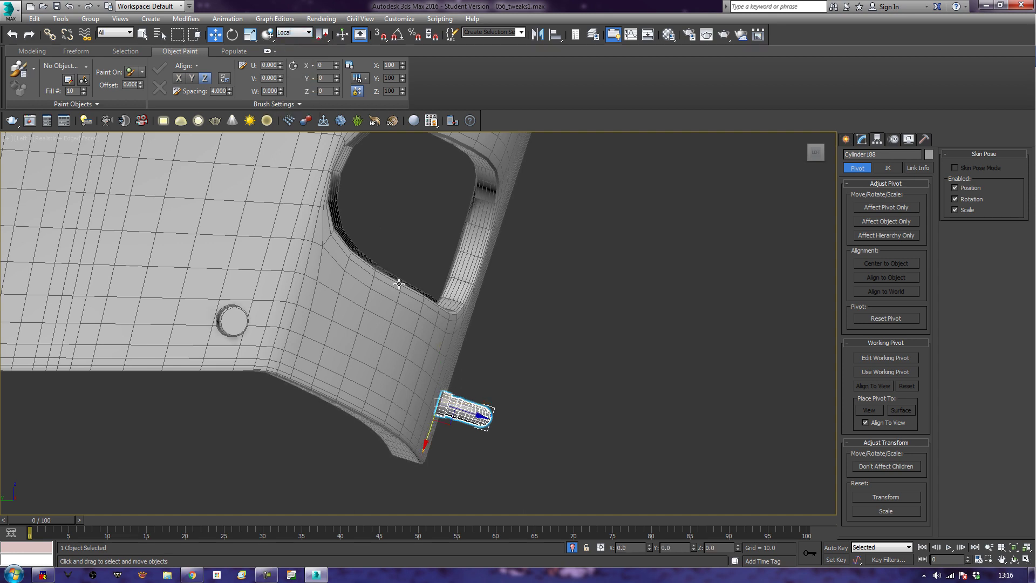
mouse_move(426, 442)
left_mouse_down("shift")
mouse_move(494, 170)
mouse_move(434, 384)
left_mouse_up("shift")
left_click_drag(435, 384, 440, 367, "shift")
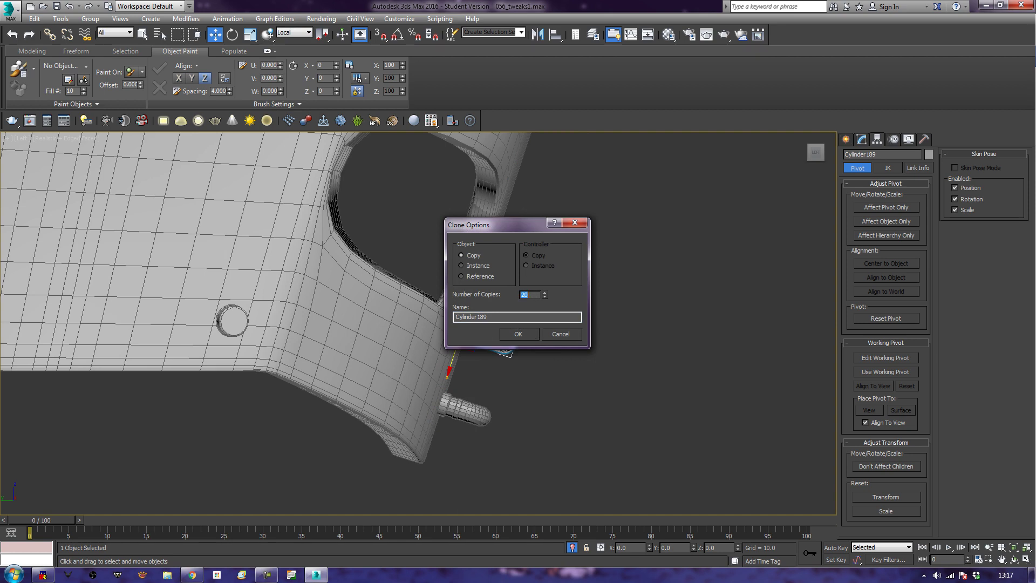
left_click(519, 334)
Delete the surplus handle copies that extend above the jaw plate's upper edge.
scroll(678, 231, "down", 2)
middle_click_drag(678, 231, 527, 451)
scroll(607, 278, "down", 5)
middle_click_drag(606, 277, 530, 360)
middle_click_drag(539, 280, 530, 317)
scroll(596, 293, "down", 5)
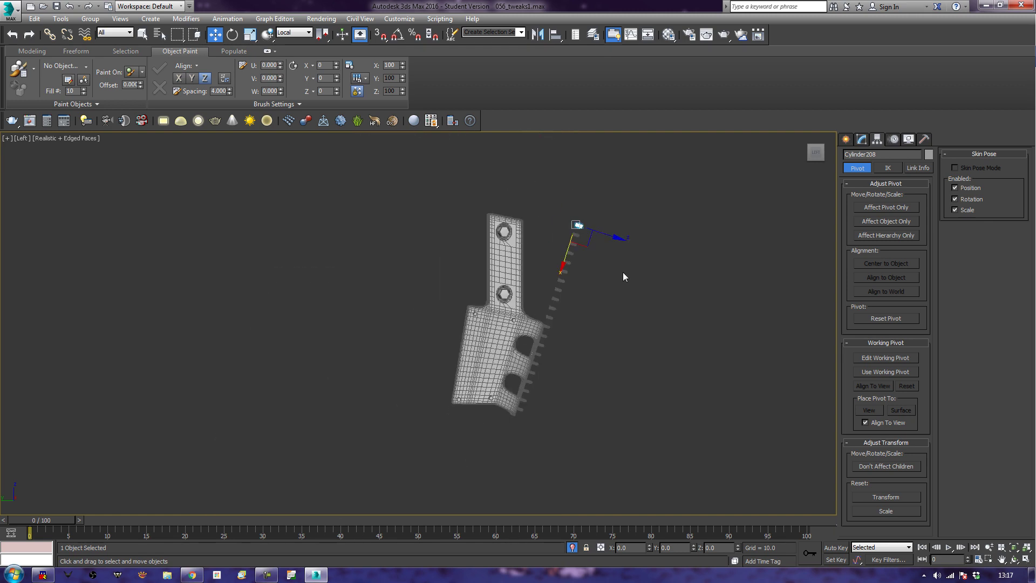
middle_click_drag(595, 292, 554, 280)
left_click_drag(484, 317, 500, 309)
key("Delete")
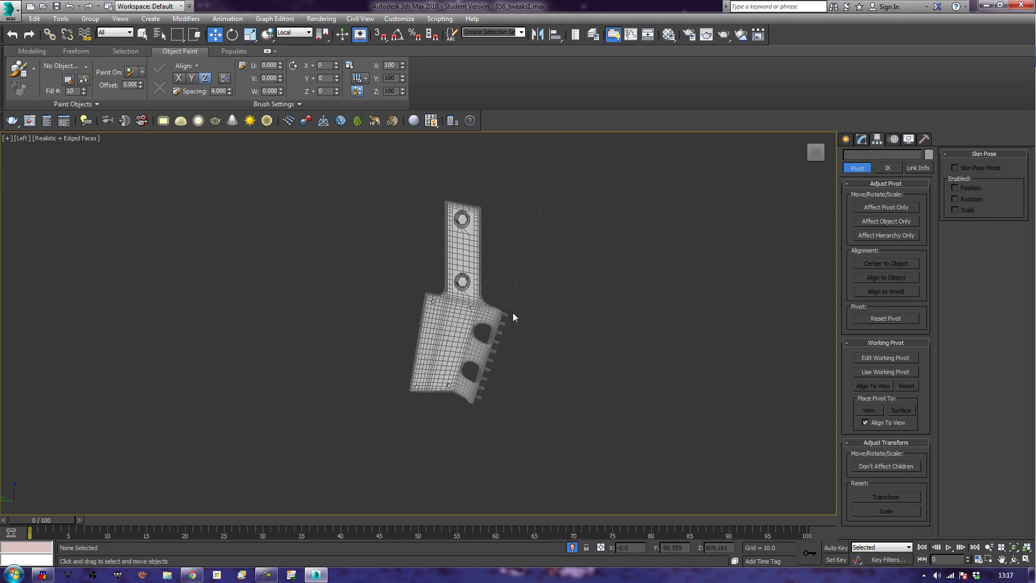
left_click(507, 313)
key("Delete")
Select all nine remaining handles and move them together along their local Y axis to the middle of the jaw plate's front.
key("p")
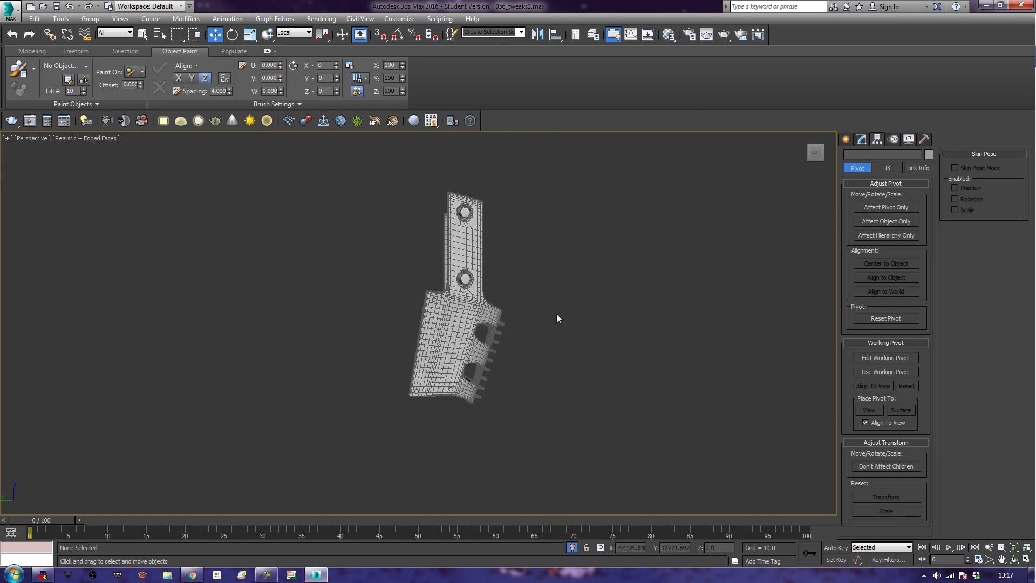
scroll(564, 324, "up", 5)
middle_click_drag(570, 335, 470, 342, "alt")
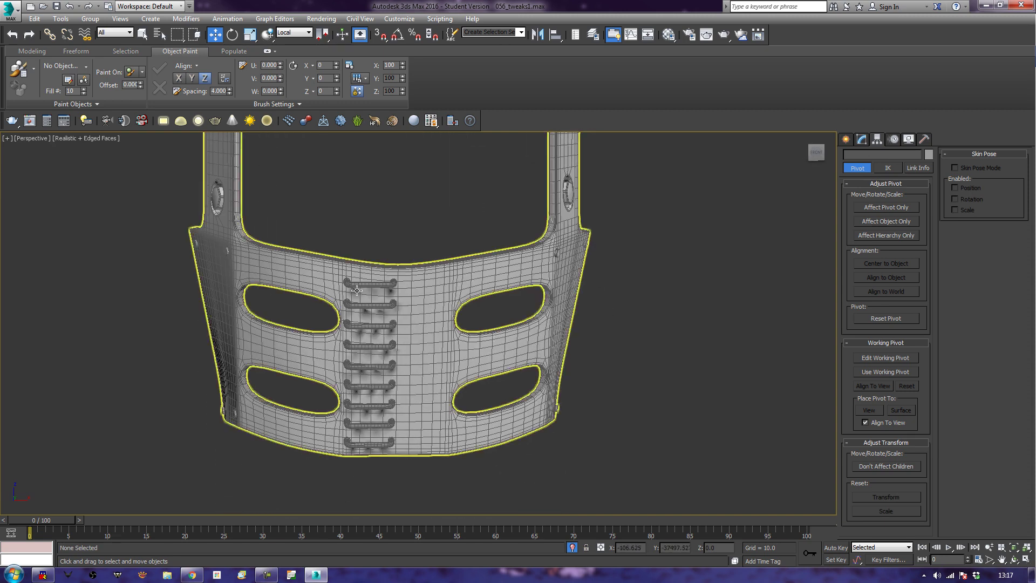
left_click(360, 286)
left_click(368, 305, "ctrl")
left_click(367, 323, "ctrl")
left_click(368, 346, "ctrl")
left_click(372, 367, "ctrl")
left_click(372, 387, "ctrl")
left_click(375, 405, "ctrl")
left_click(372, 424, "ctrl")
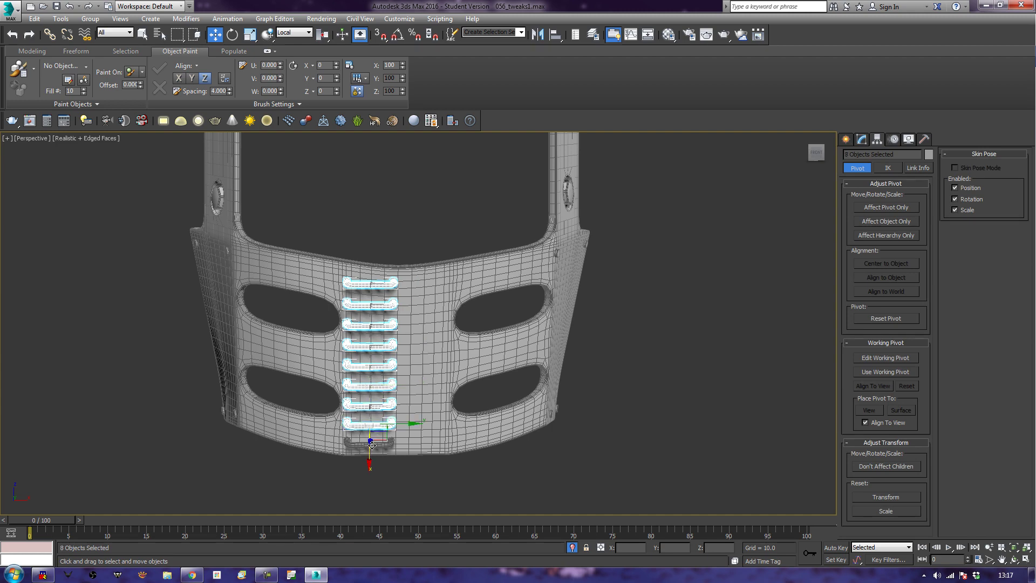
left_click(375, 443, "ctrl")
left_click_drag(406, 426, 429, 419)
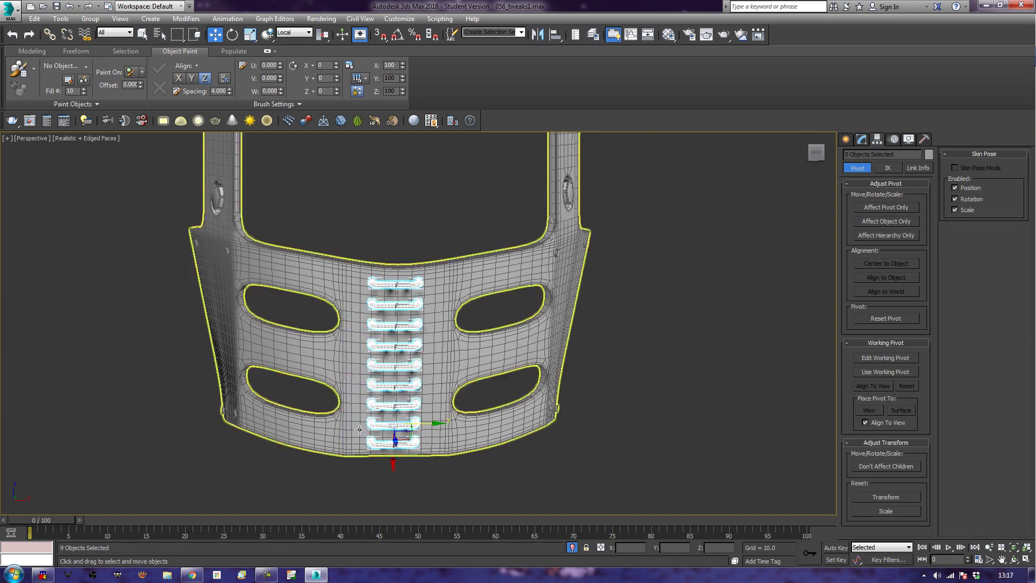
middle_click_drag(430, 419, 441, 423, "alt")
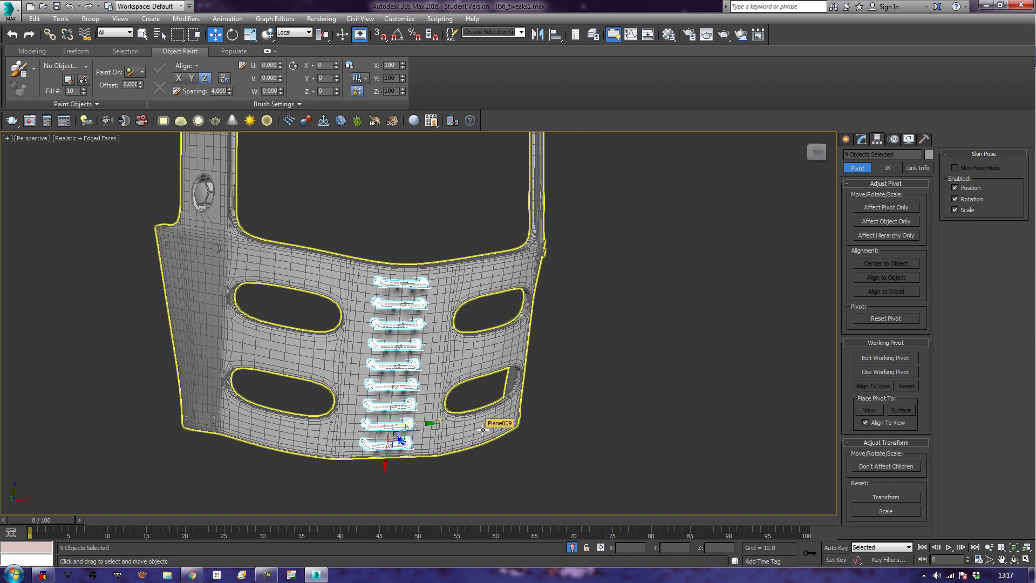
key("l")
key("z")
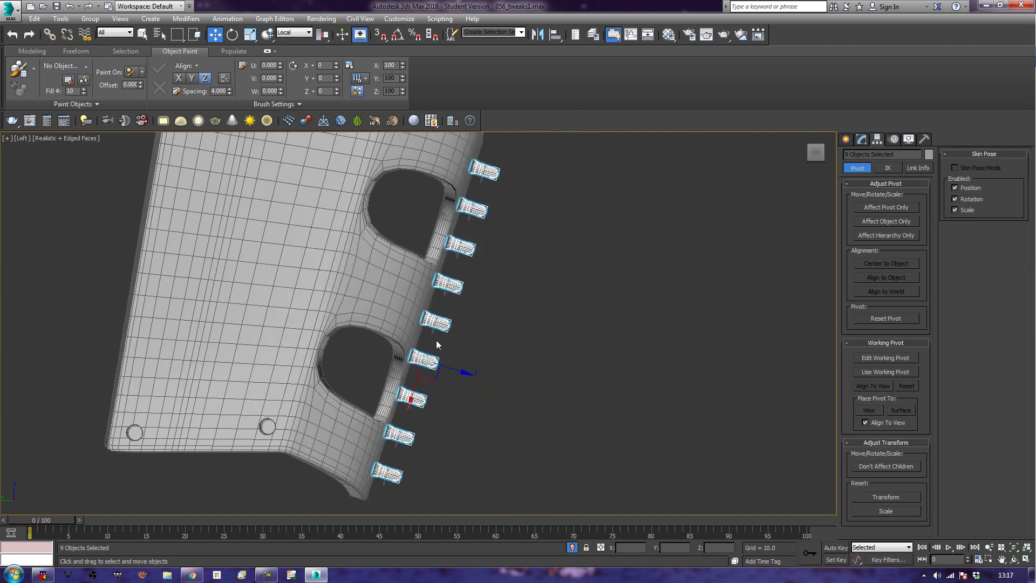
Attach all nine pipe handles, from the lowest to the uppermost, to the jaw plate so they form one Editable Poly.
key("p")
scroll(436, 340, "up", 8)
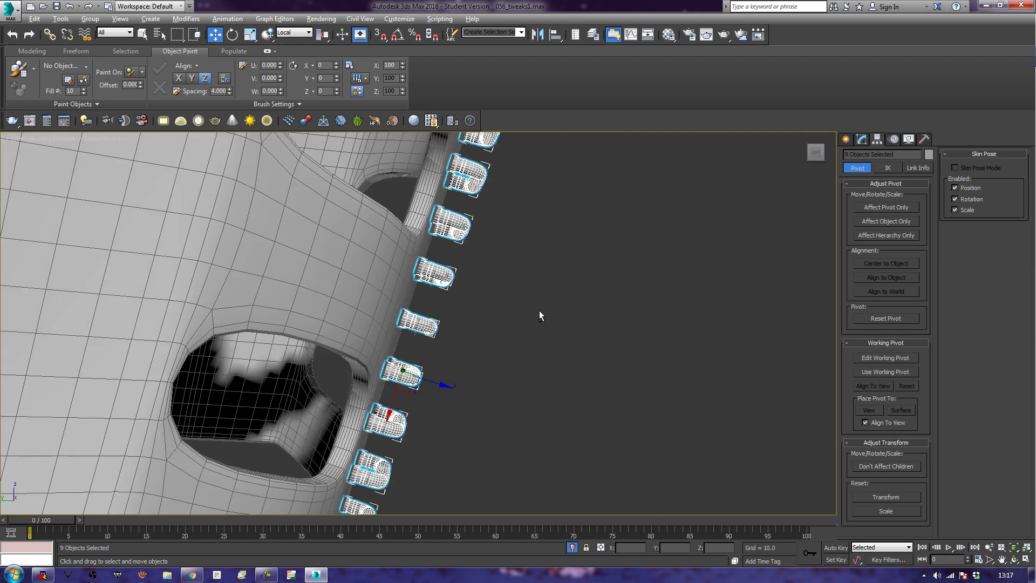
scroll(591, 361, "down", 5)
left_click(729, 432)
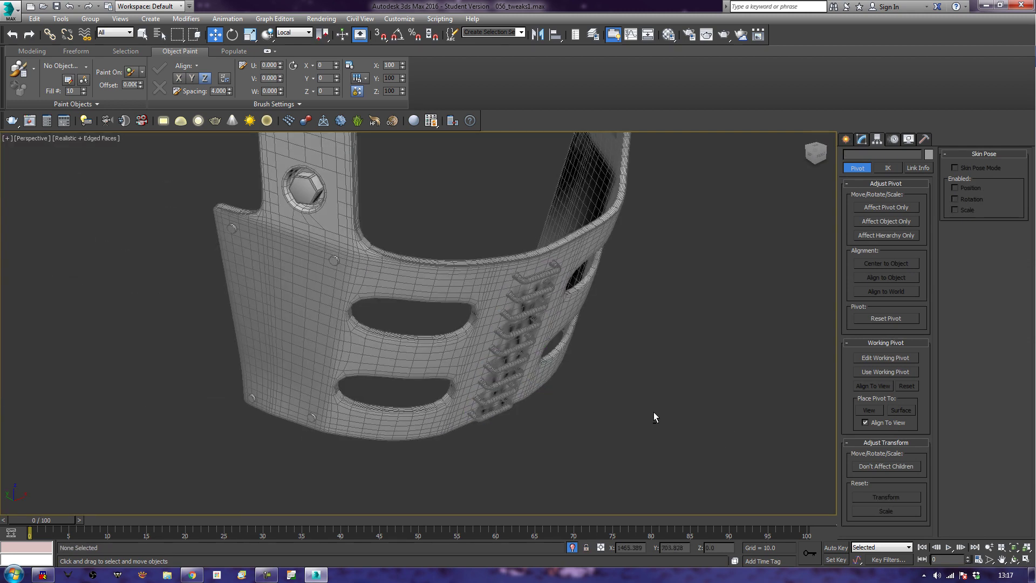
middle_click_drag(620, 378, 596, 364, "alt")
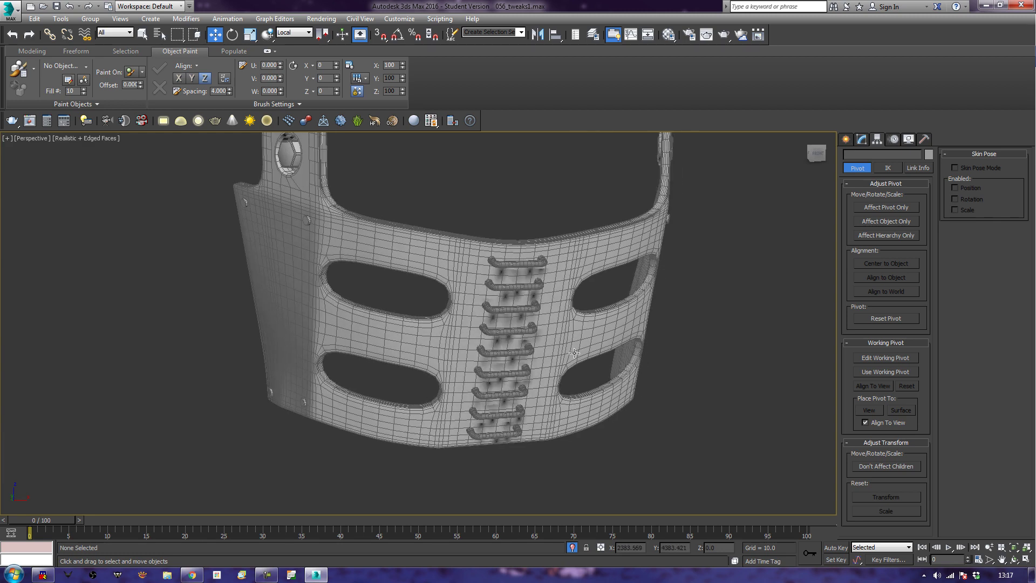
left_click(595, 347)
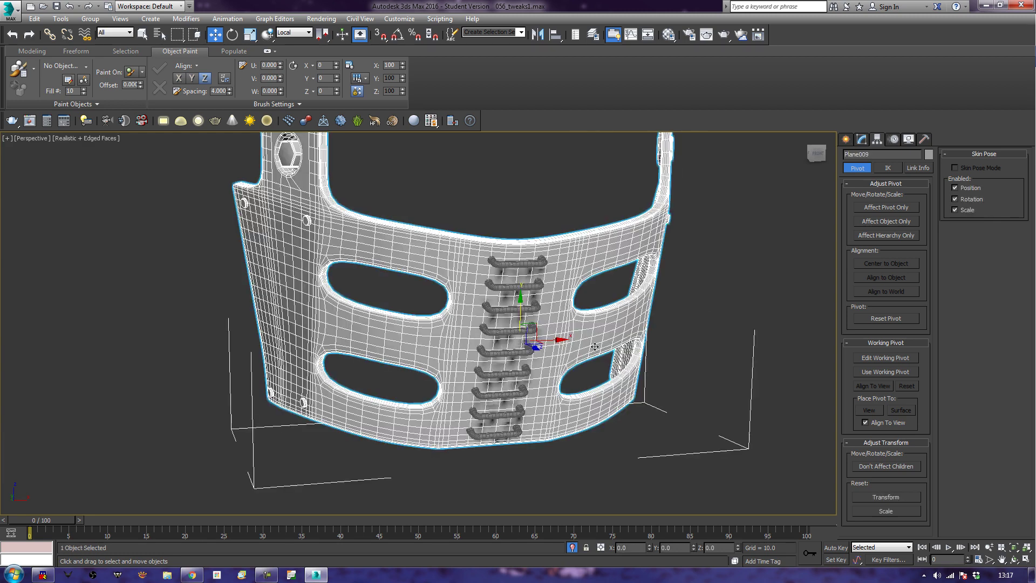
left_click(847, 139)
left_click(863, 139)
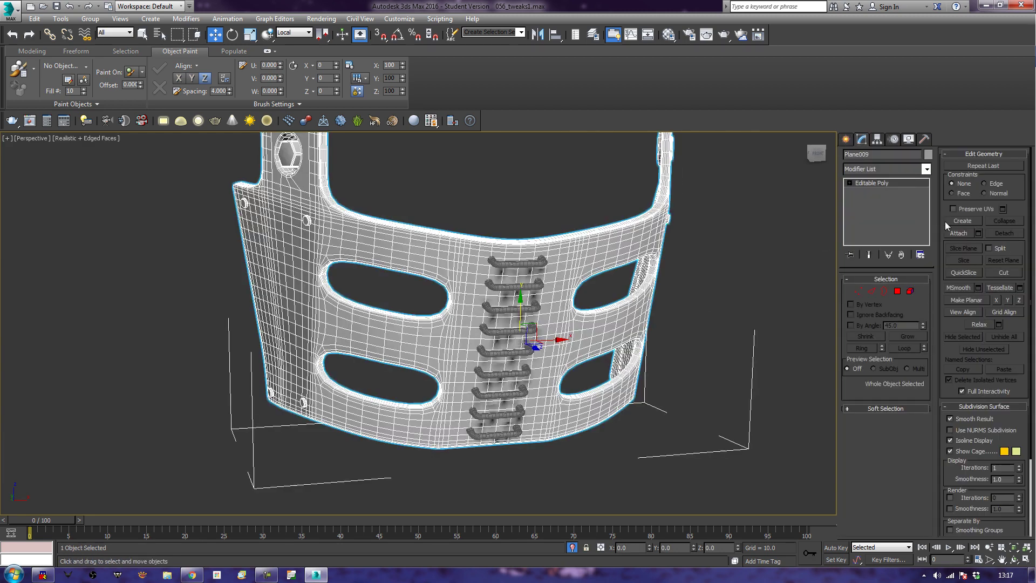
left_click(959, 233)
left_click(484, 433)
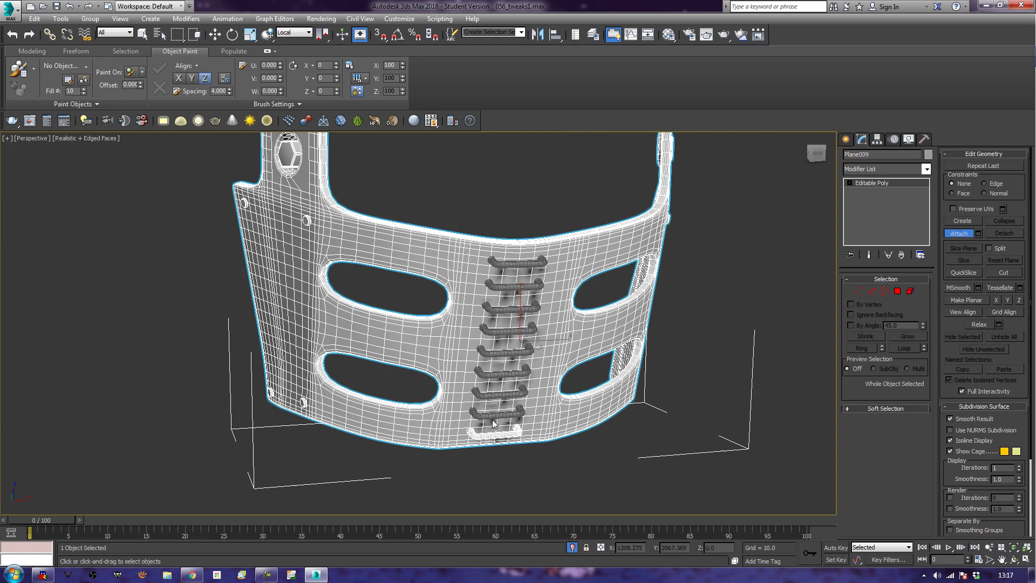
left_click(497, 414)
left_click(500, 397)
left_click(506, 373)
left_click(508, 353)
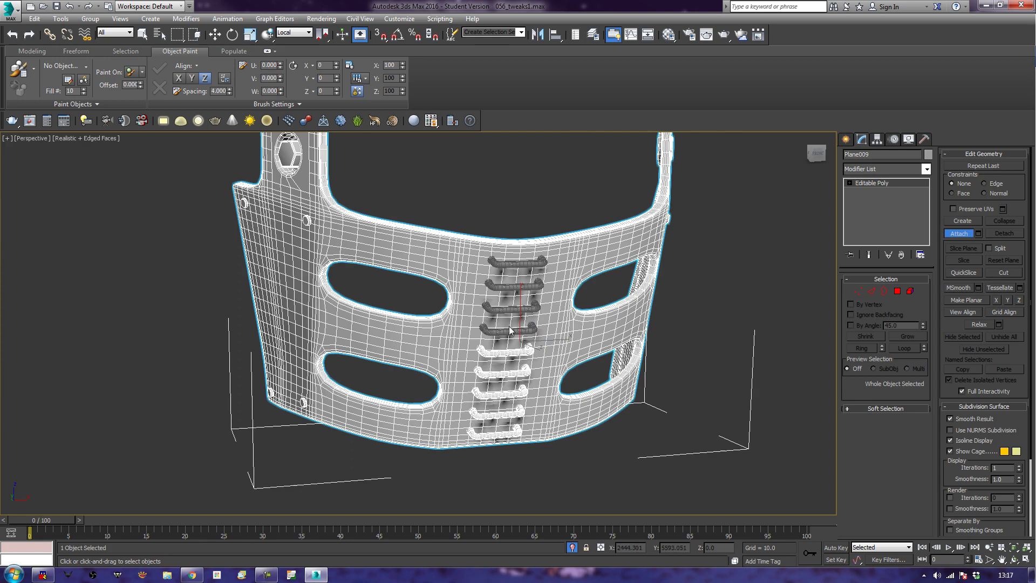
left_click(509, 330)
left_click(513, 311)
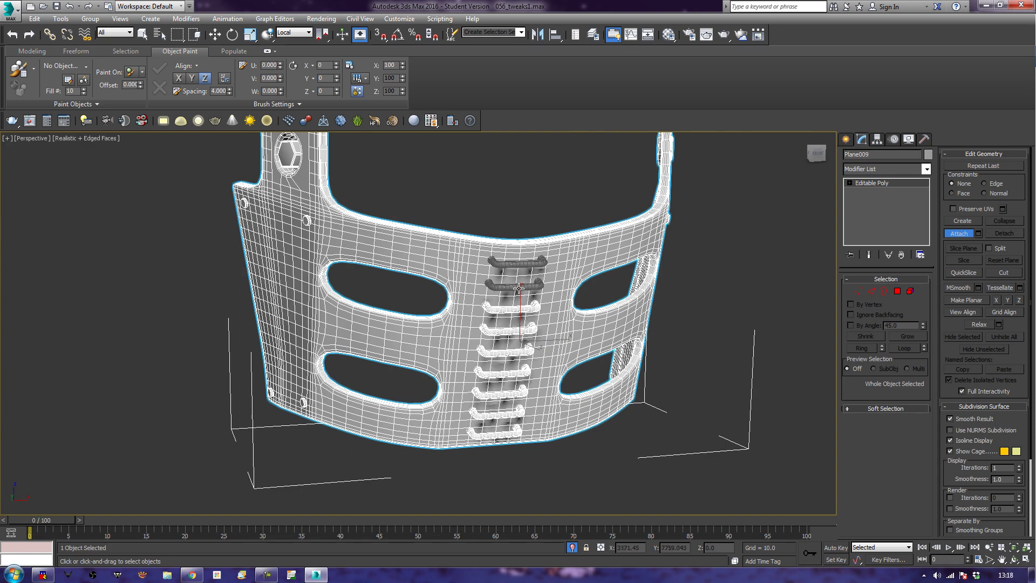
left_click(523, 282)
left_click(527, 264)
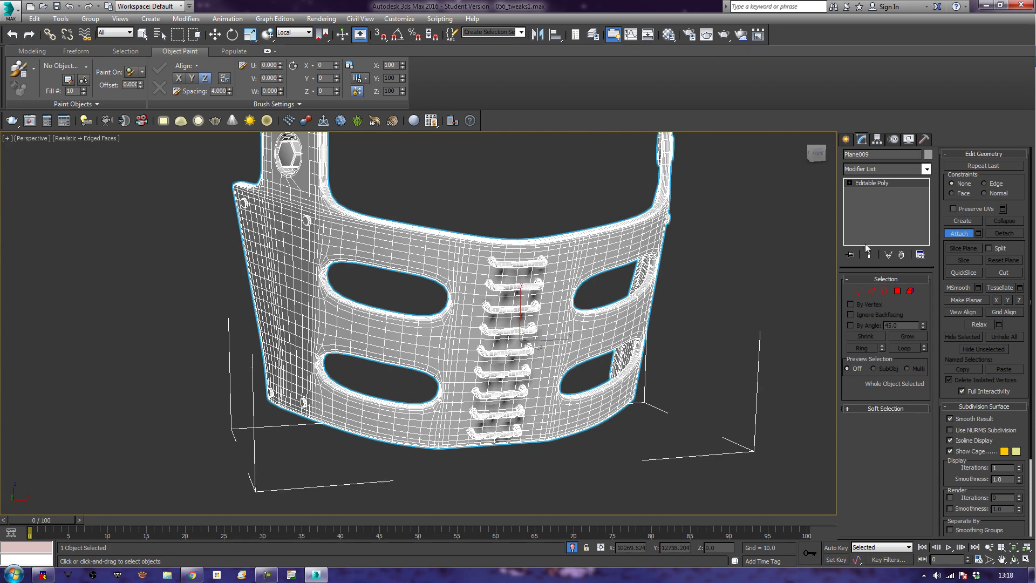
left_click(966, 233)
With AutoGrid, create a thin box about 23.1 long, 10.4 wide and 1.5 thick on the jaw plate's front, beside the uppermost handles.
left_click(730, 373)
middle_click_drag(730, 373, 693, 371, "alt")
middle_click_drag(564, 392, 542, 368, "alt")
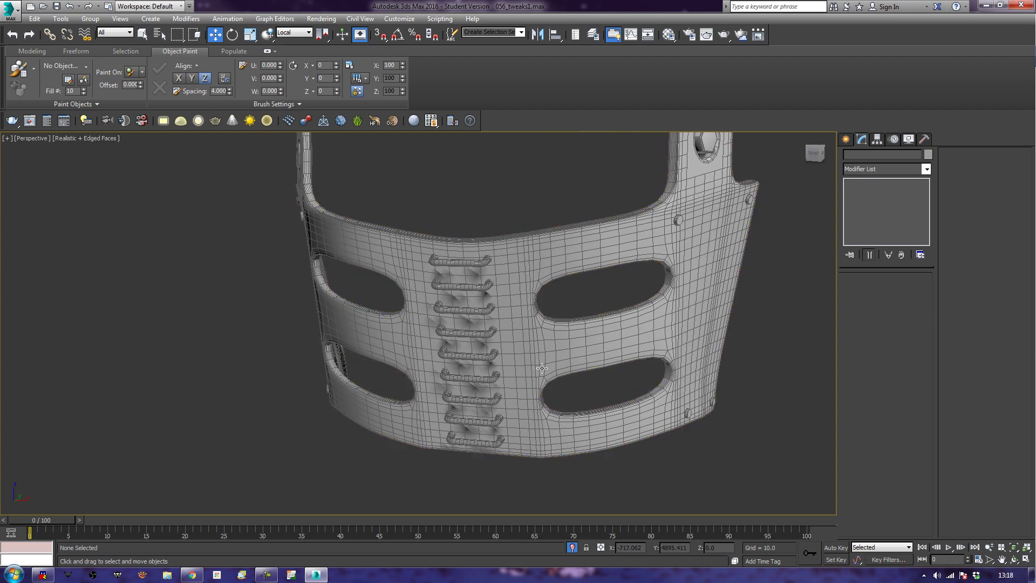
left_click(504, 267)
middle_click_drag(727, 323, 617, 366, "alt")
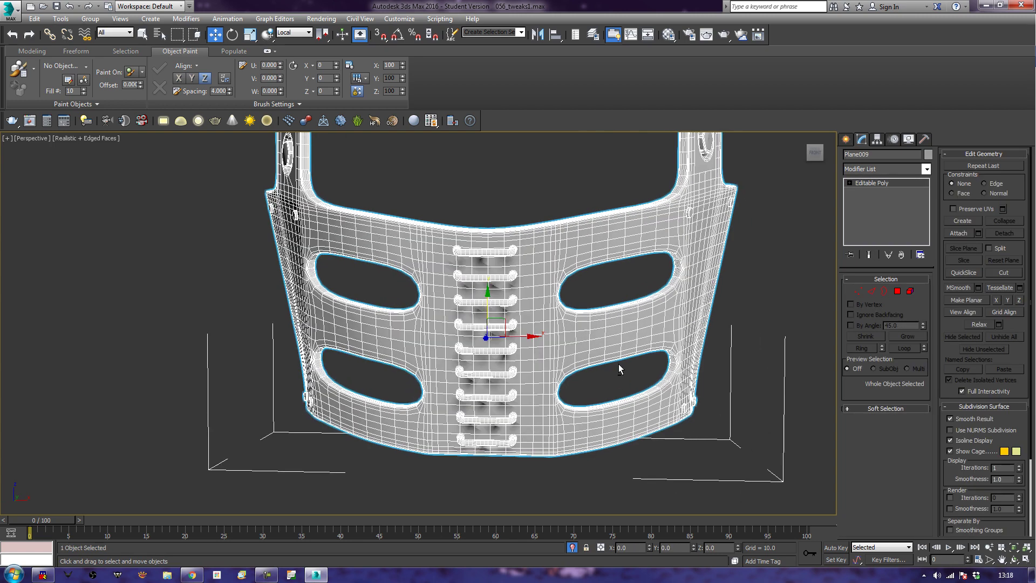
middle_click_drag(558, 293, 627, 319, "alt")
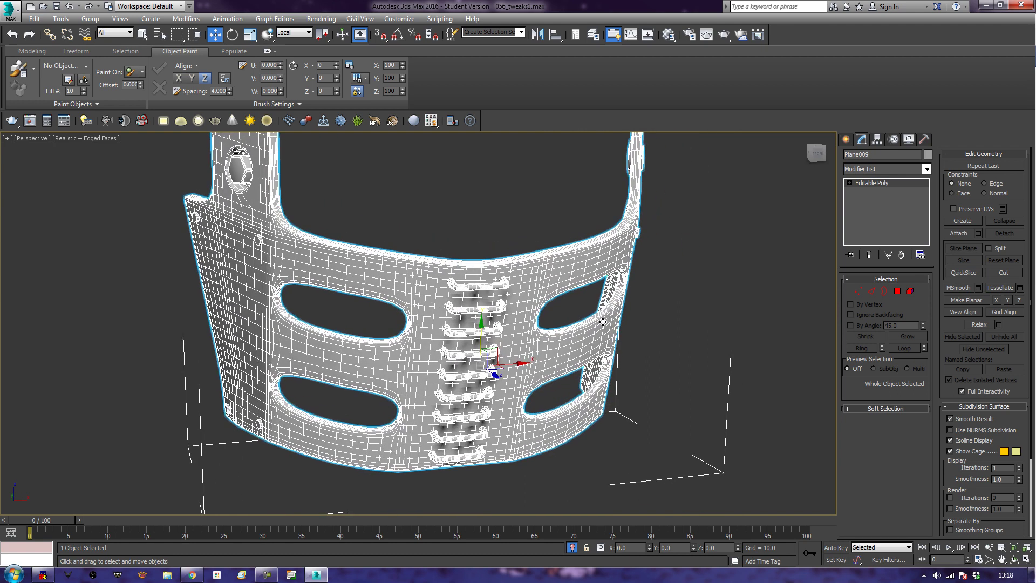
scroll(603, 322, "up", 5)
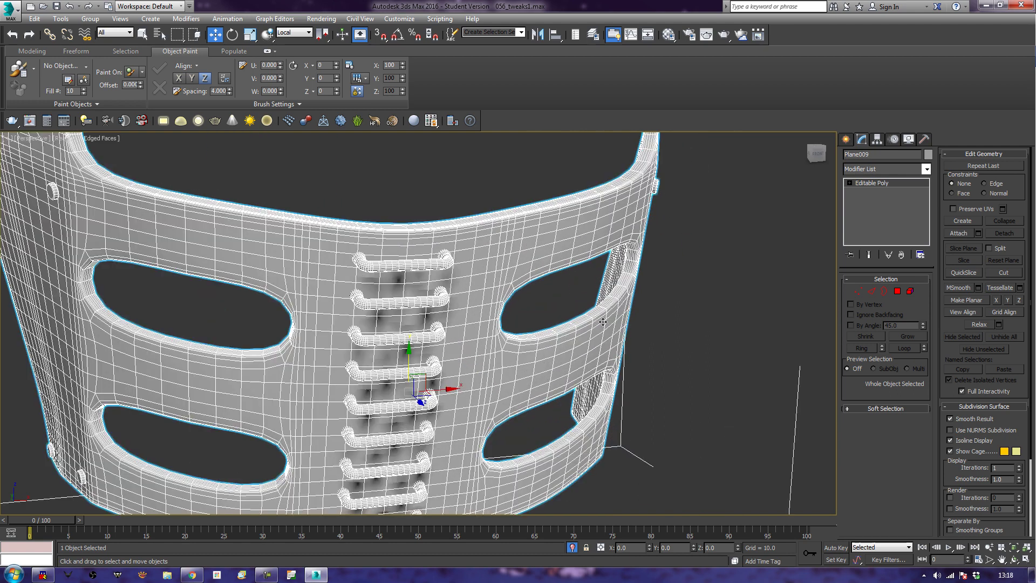
left_click(846, 140)
left_click(863, 207)
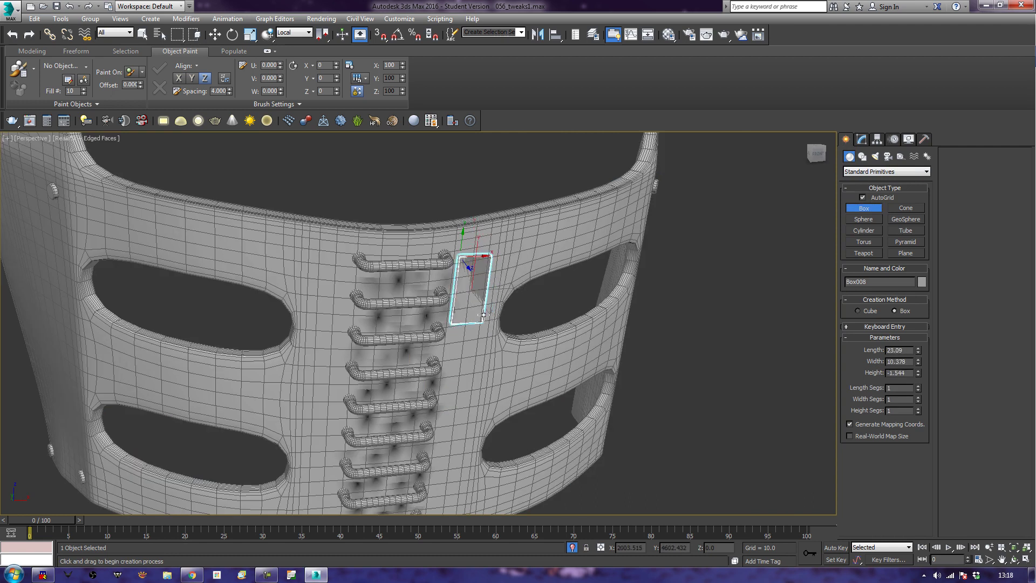
key("w")
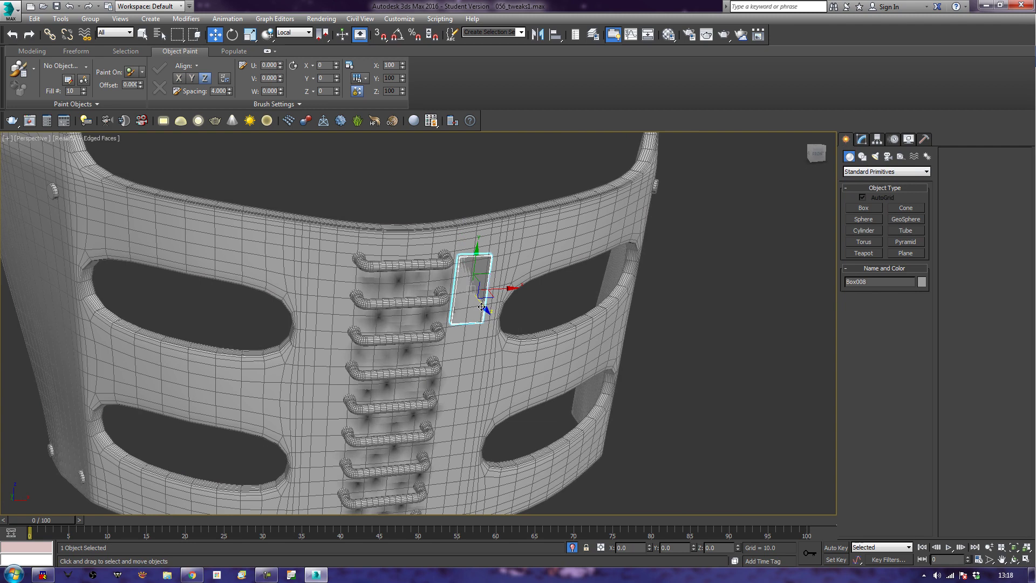
left_click_drag(482, 307, 483, 309)
Try copying the thin box to the opposite side of the handle column, and delete the copy.
middle_click_drag(560, 309, 457, 287, "alt")
scroll(453, 305, "up", 5)
scroll(529, 318, "down", 3)
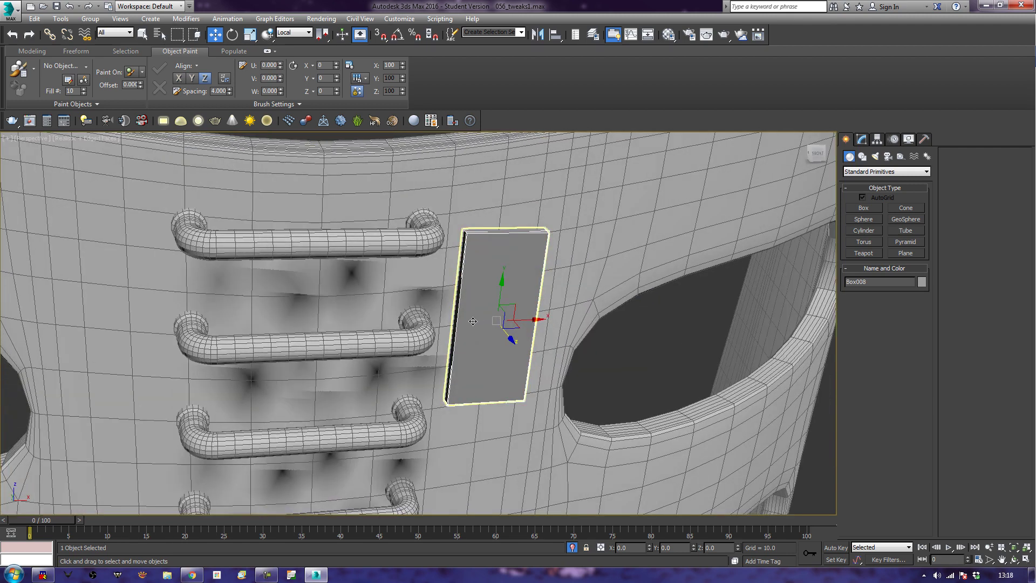
scroll(484, 343, "down", 3)
middle_click_drag(484, 342, 515, 318, "alt")
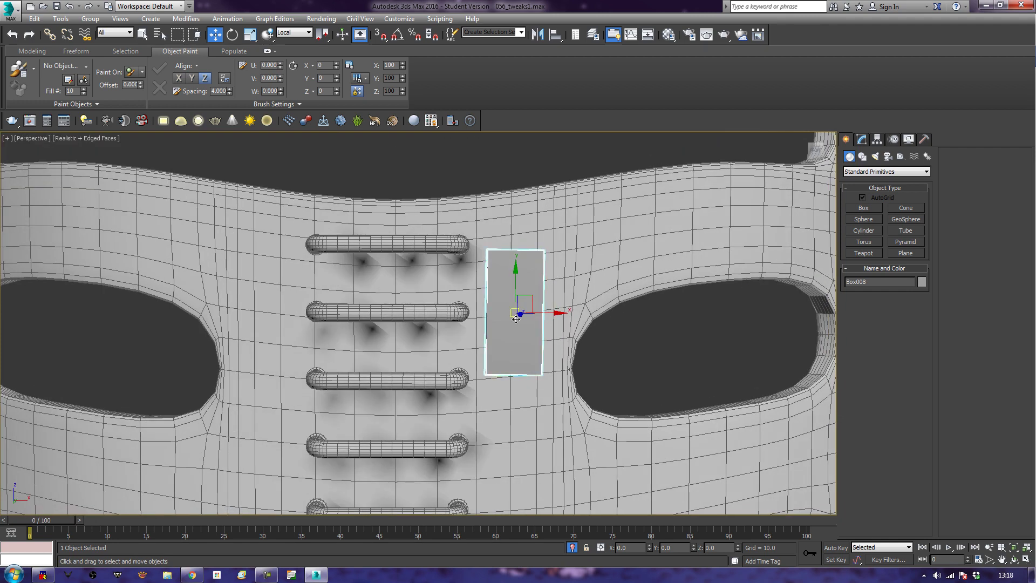
left_click_drag(558, 313, 306, 330, "shift")
left_click(512, 334)
mouse_move(486, 337)
middle_mouse_down("alt")
mouse_move(324, 350)
mouse_move(257, 421)
mouse_move(259, 404)
middle_mouse_up("alt")
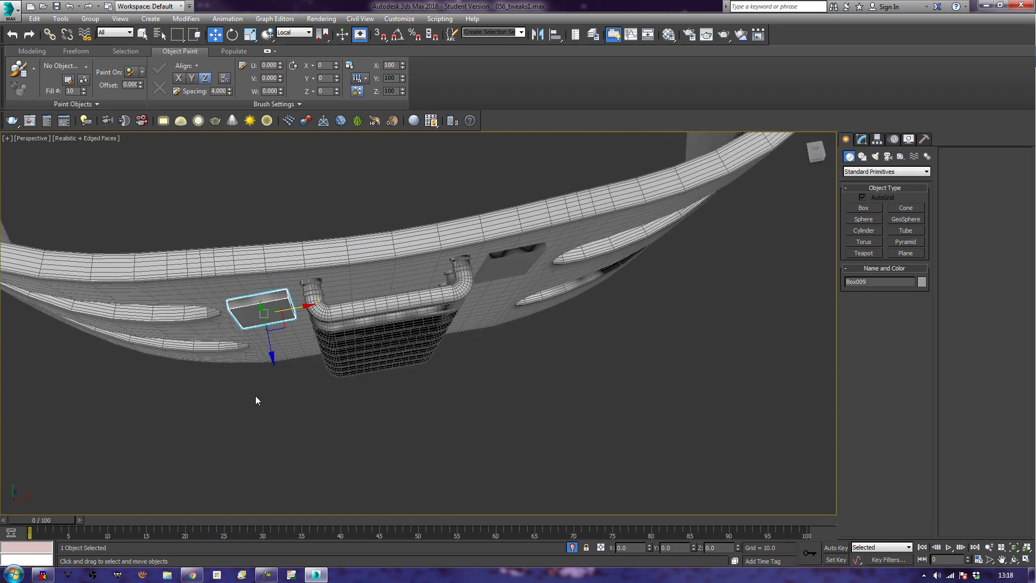
key("Delete")
Select the original thin box beside the handles and convert it to an Editable Poly.
left_click(496, 278)
middle_click_drag(491, 296, 491, 231, "alt")
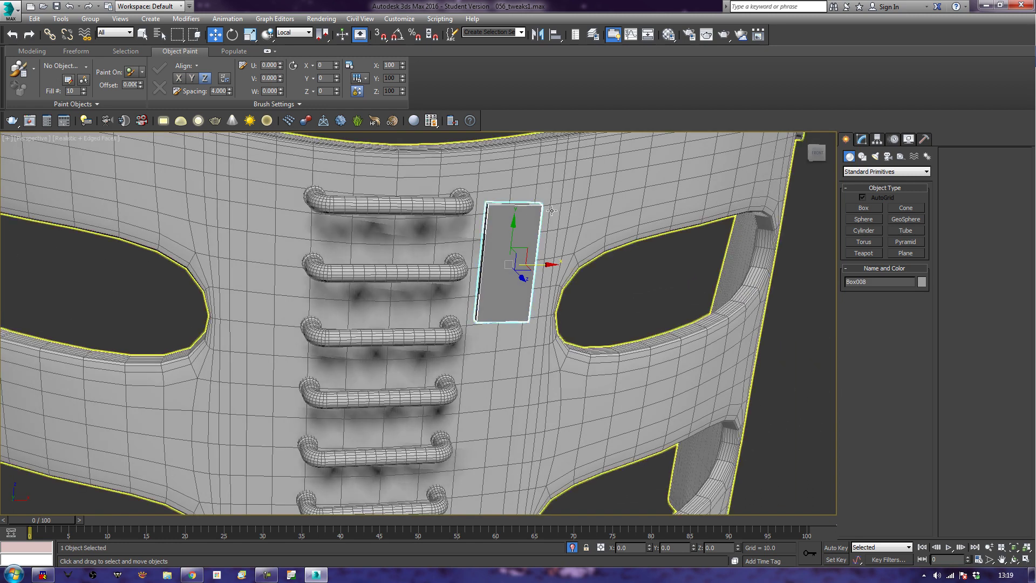
right_click(497, 234)
mouse_move(594, 341)
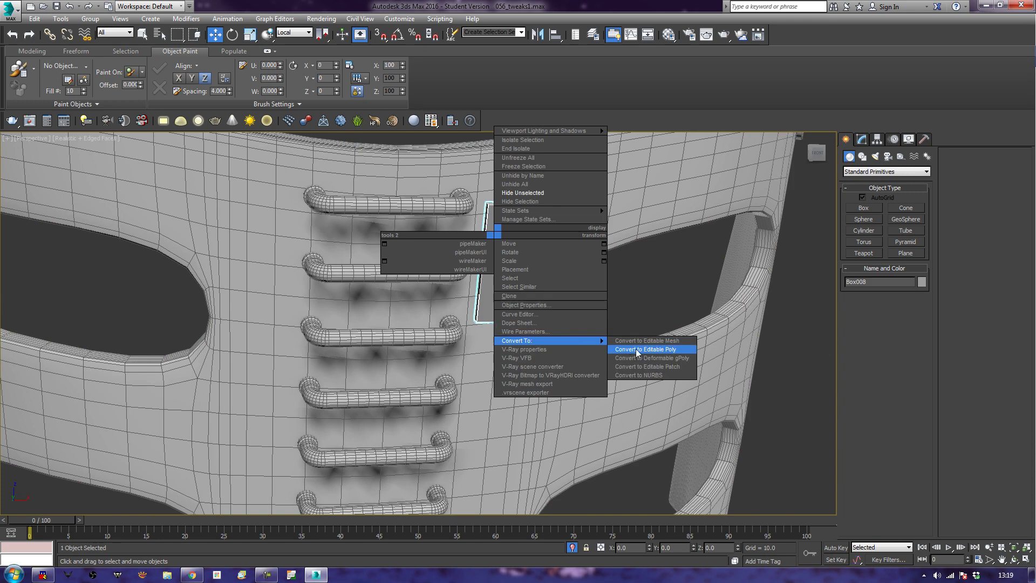
left_click(653, 342)
key("4")
key("4")
key("4")
key("ctrl+a")
left_click(908, 336)
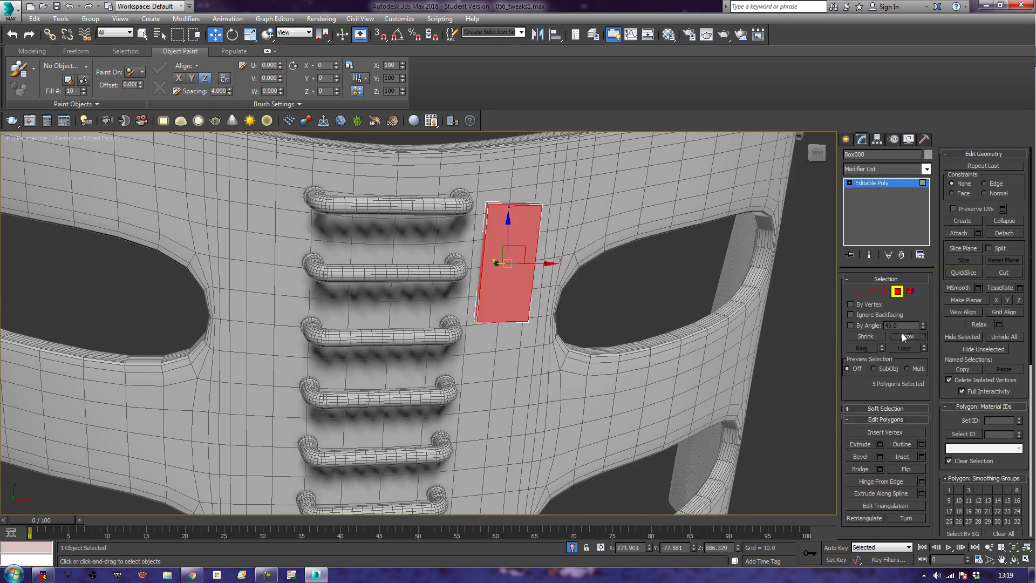
key("ctrl+i")
key("ctrl+d")
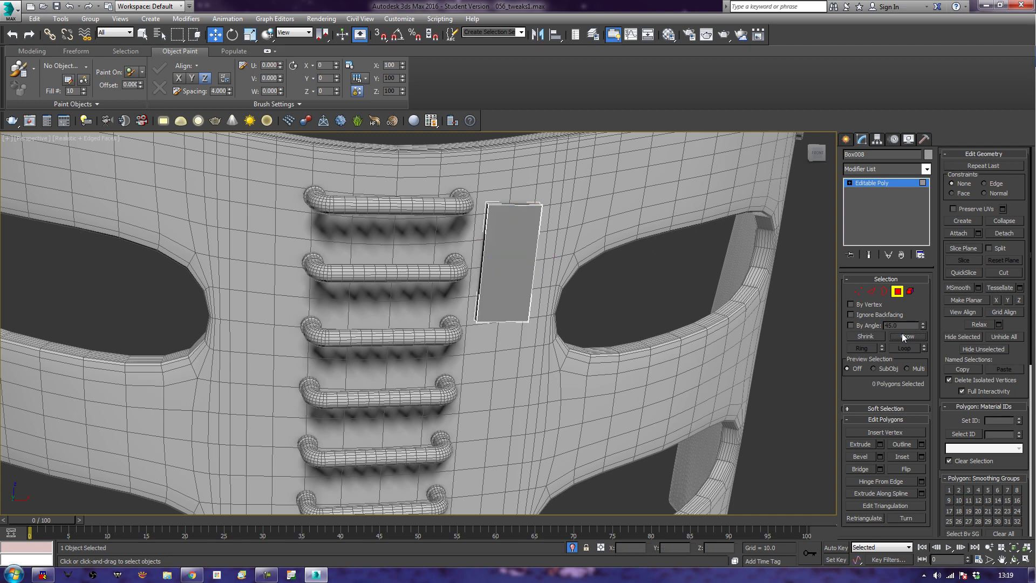
Select all the edges of the thin box and chamfer them by about 0.435 with one segment.
left_click(872, 292)
key("ctrl+a")
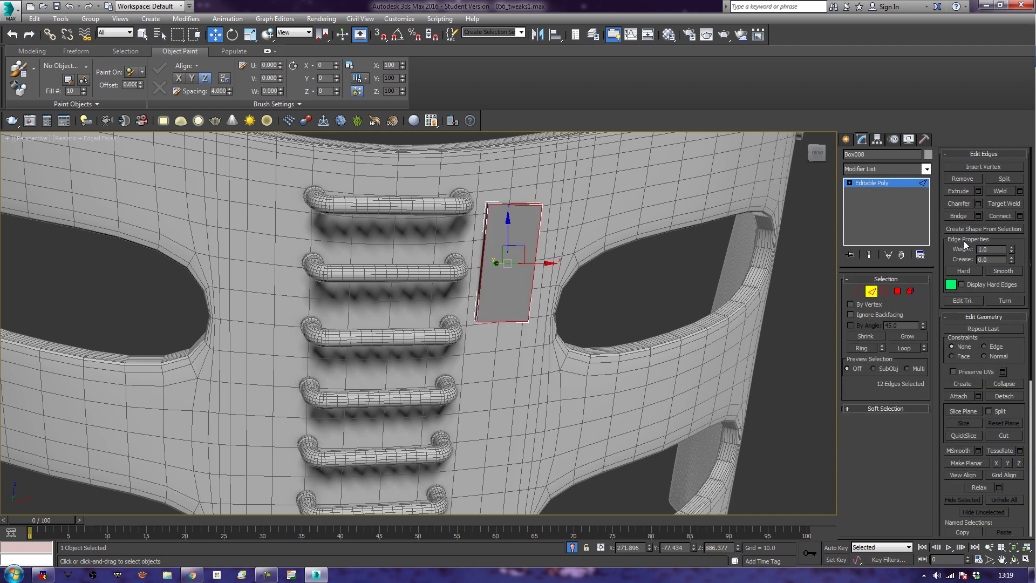
left_click(979, 203)
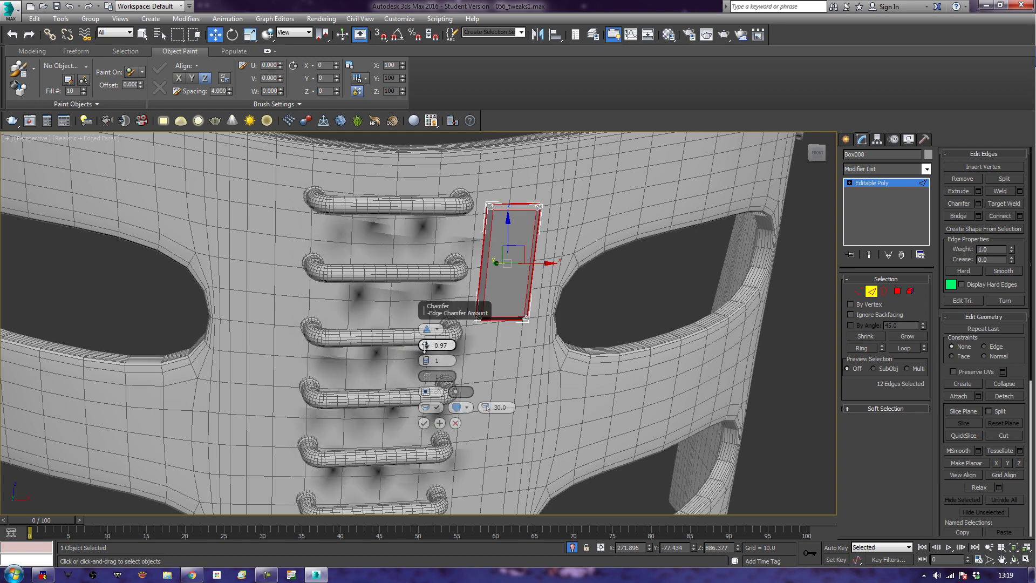
right_click(425, 345)
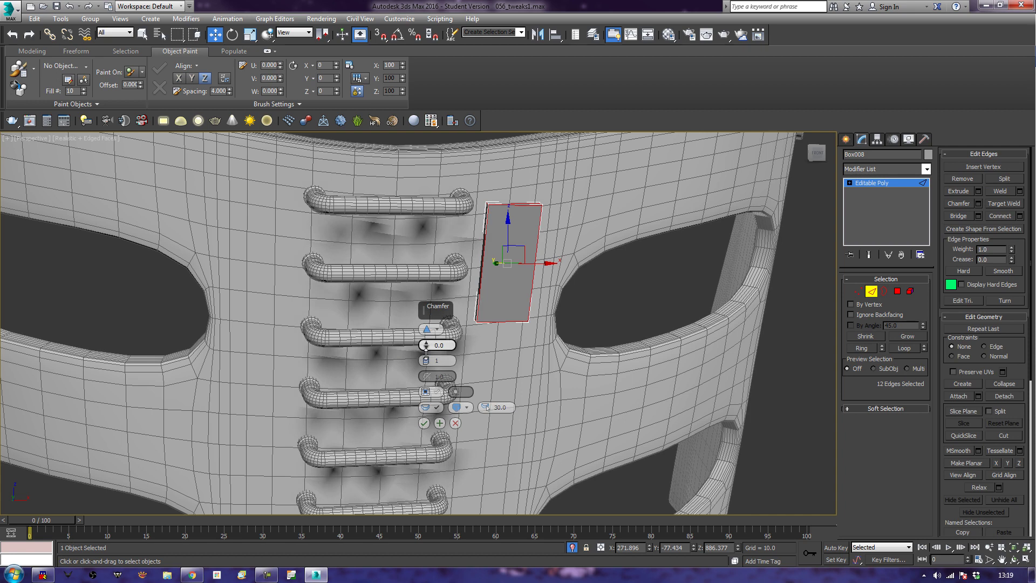
left_click_drag(425, 349, 425, 355)
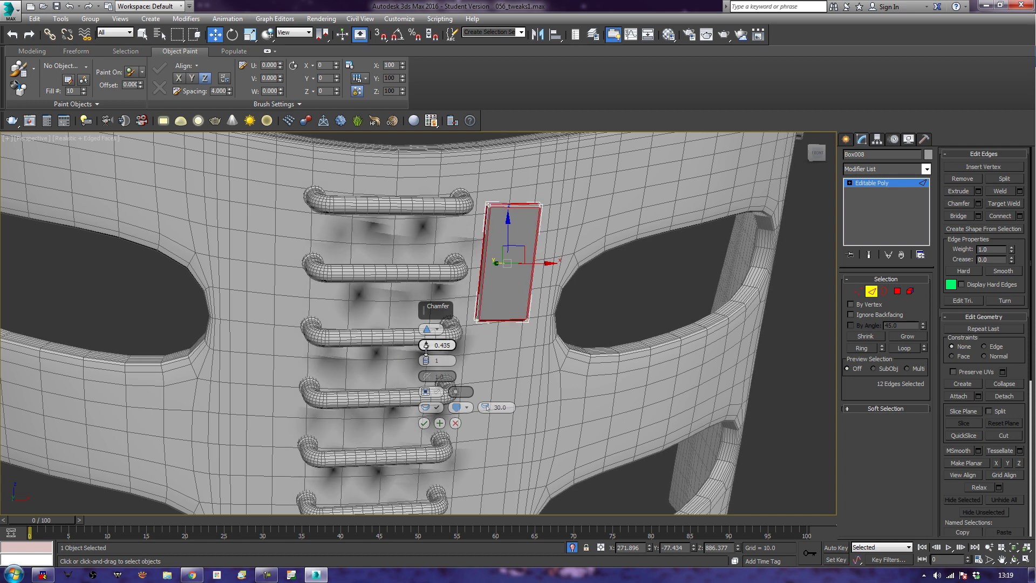
left_click(425, 422)
left_click(509, 384)
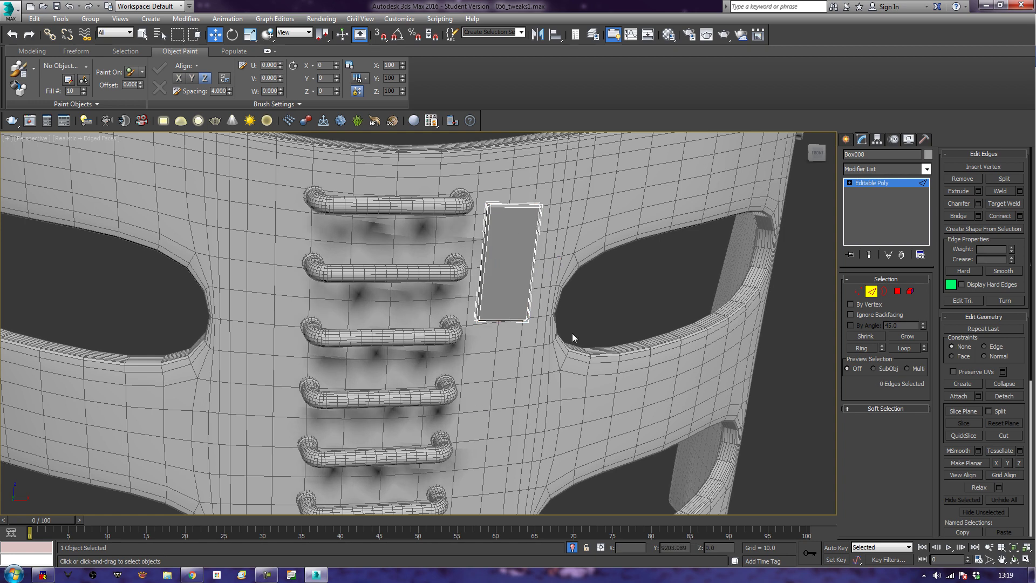
Add an OpenSubdiv modifier with one iteration to the chamfered box and turn off its isoline display.
left_click(871, 291)
left_click(902, 168)
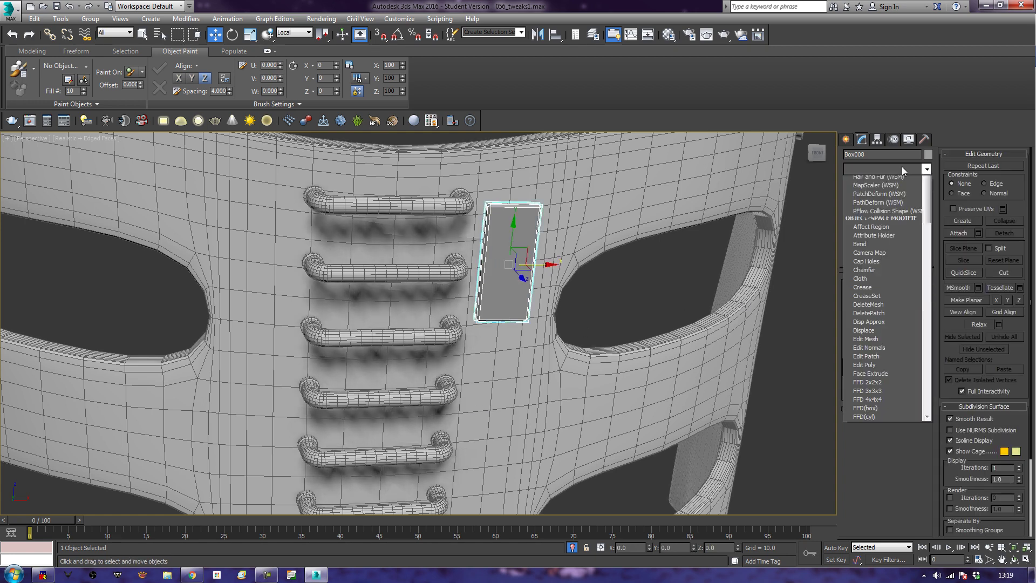
key("o")
key("o")
key("Return")
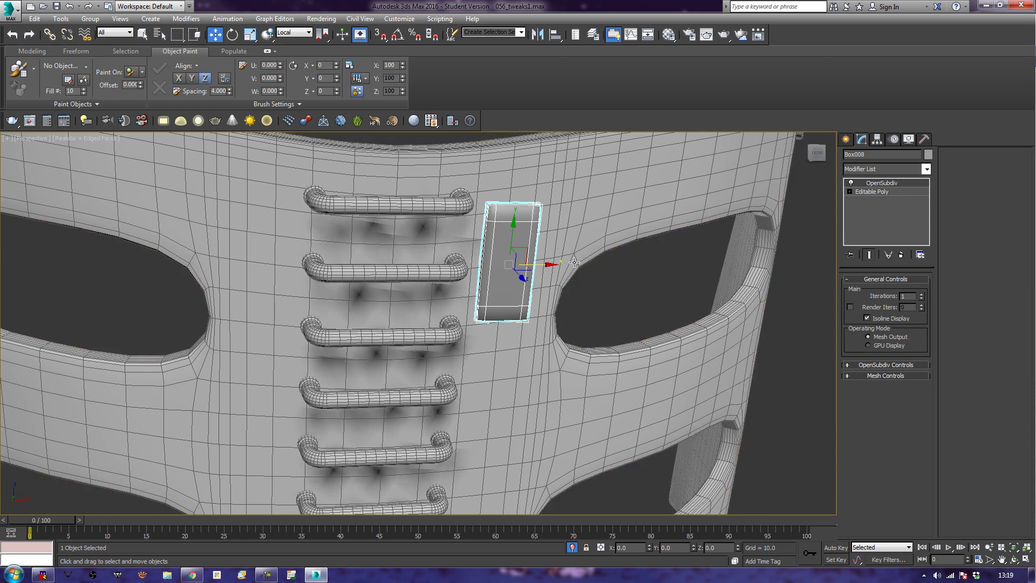
left_click(881, 319)
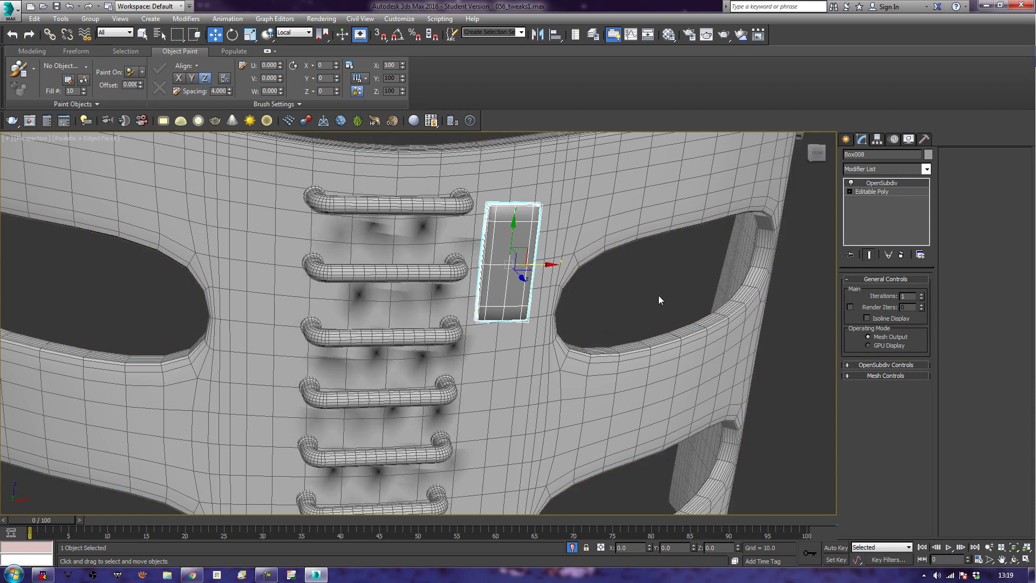
Convert the smoothed box to an Editable Mesh and on to an Editable Poly, and select the jaw plate.
right_click(493, 261)
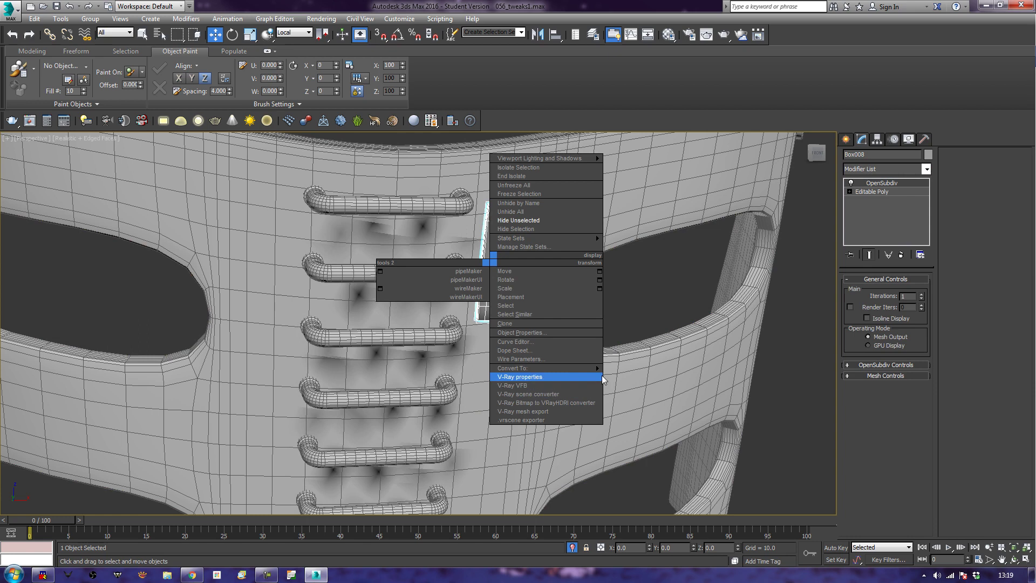
mouse_move(594, 368)
left_click(629, 370)
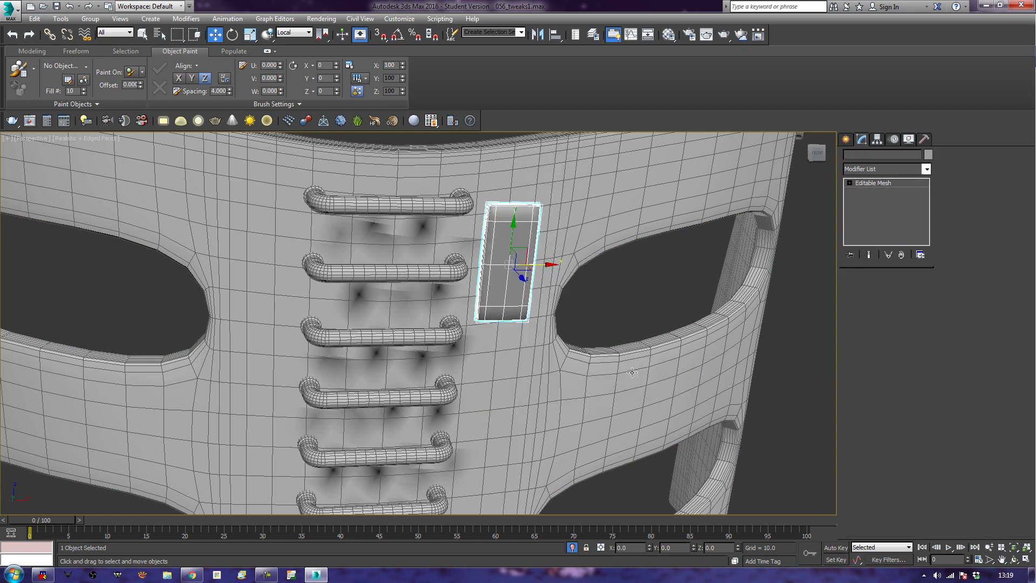
right_click(495, 263)
mouse_move(583, 372)
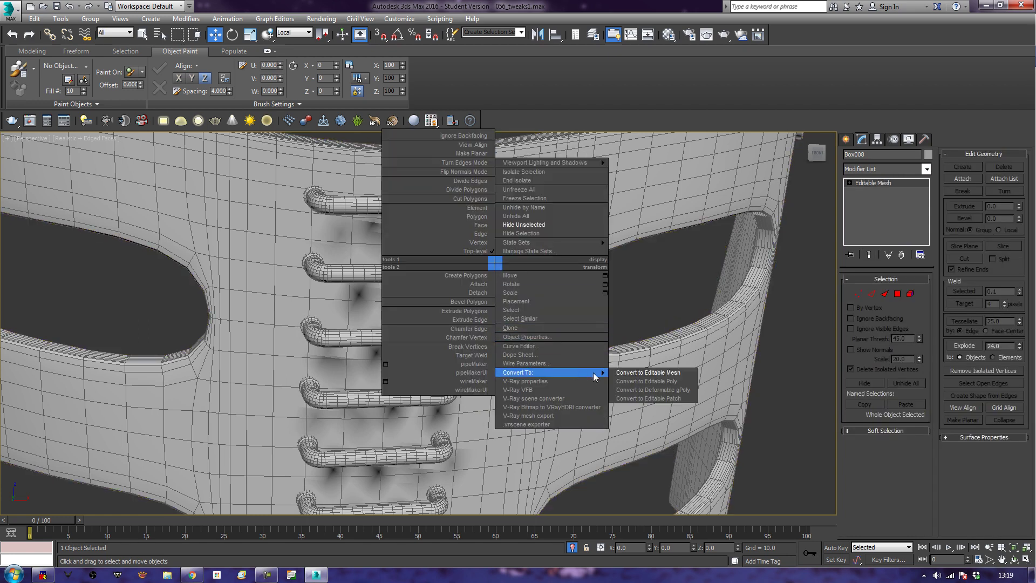
left_click(628, 381)
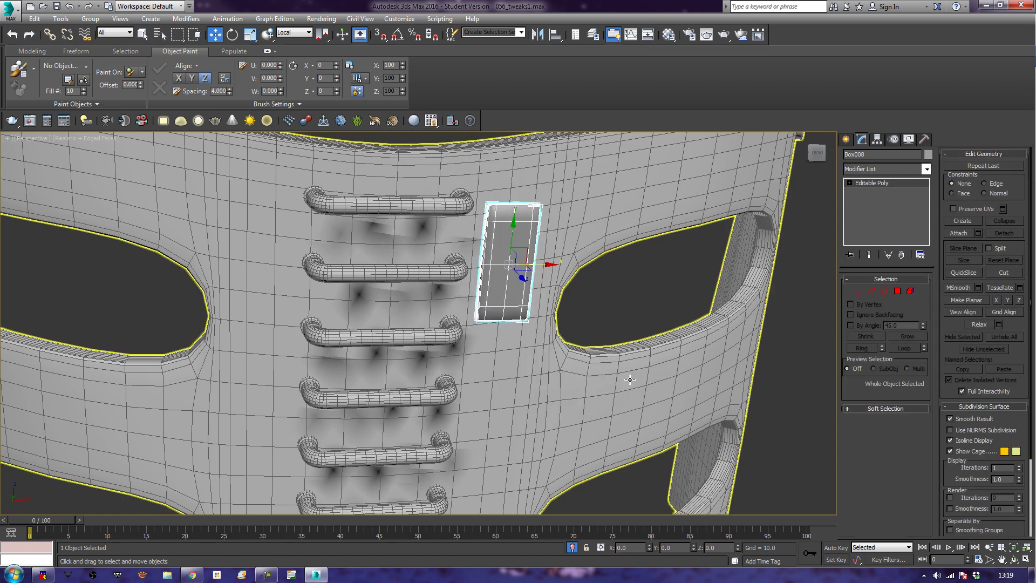
left_click(629, 379)
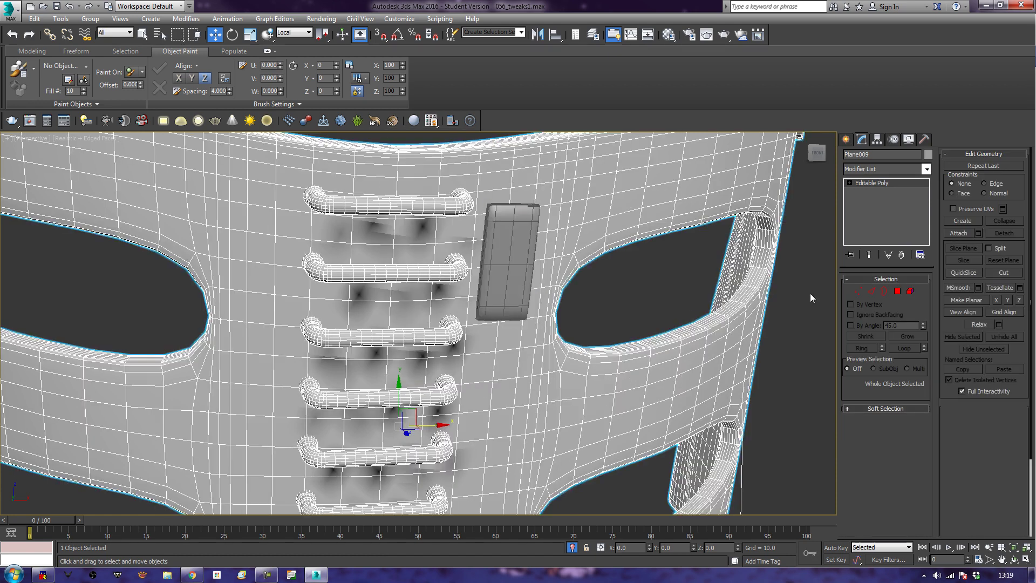
Attach the smoothed detail box beside the handles to the jaw plate and turn off the edged-faces display.
left_click(960, 233)
left_click(511, 263)
mouse_move(590, 348)
middle_mouse_down("alt")
mouse_move(505, 364)
mouse_move(587, 359)
middle_mouse_up("alt")
scroll(591, 358, "down", 8)
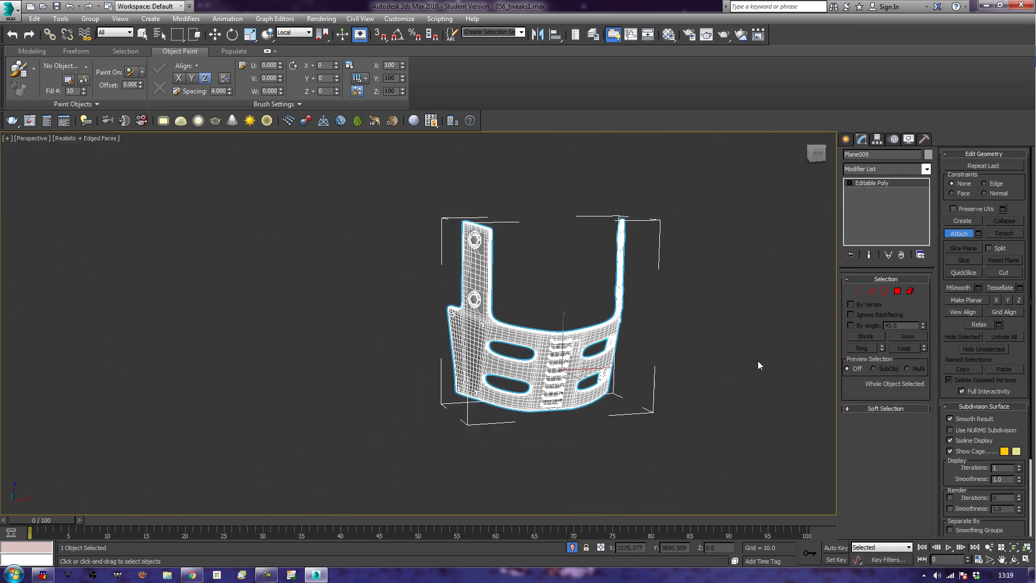
key("F4")
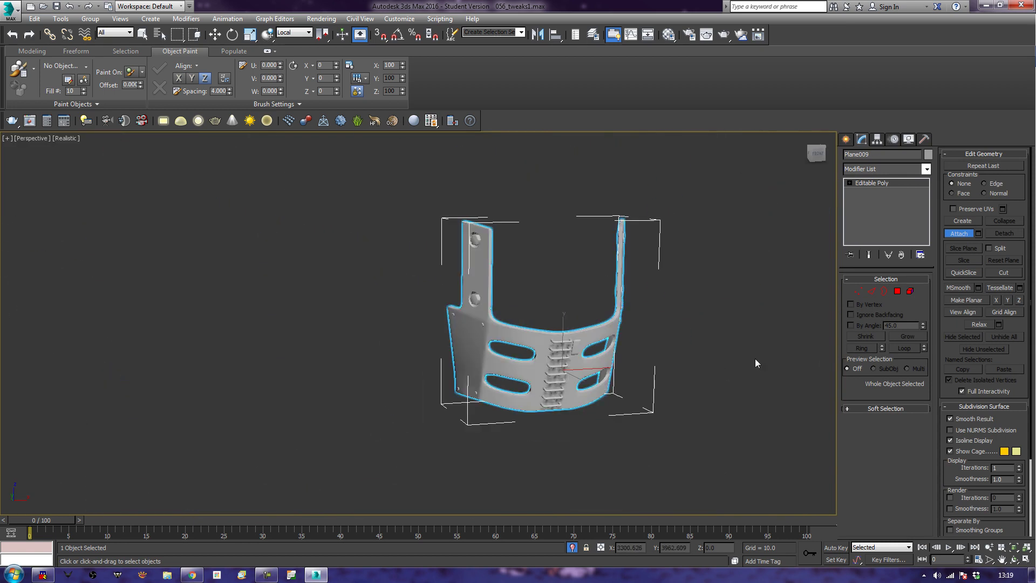
key("w")
Unhide all the robot's objects and clear the selection.
right_click(751, 316)
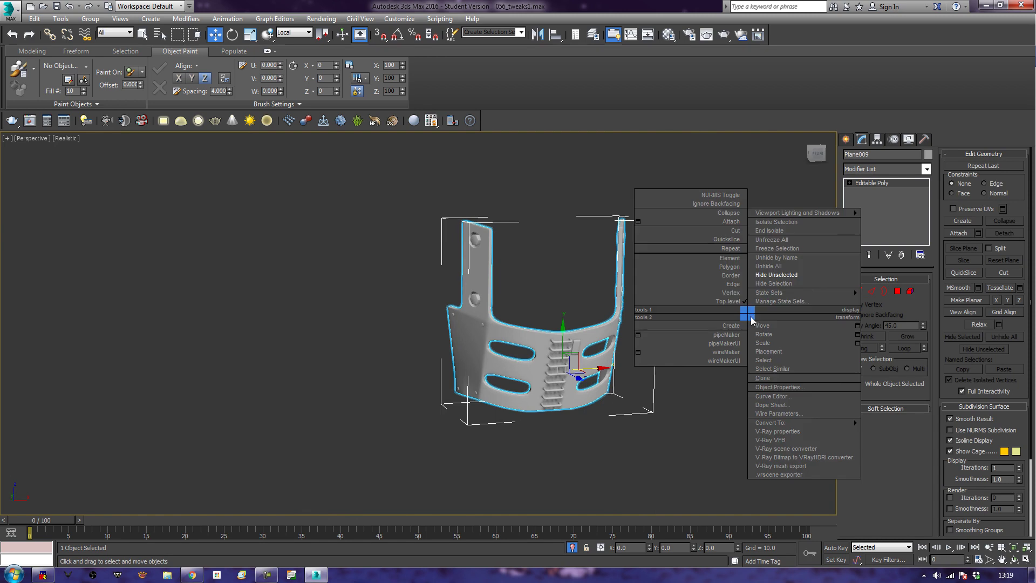
left_click(799, 265)
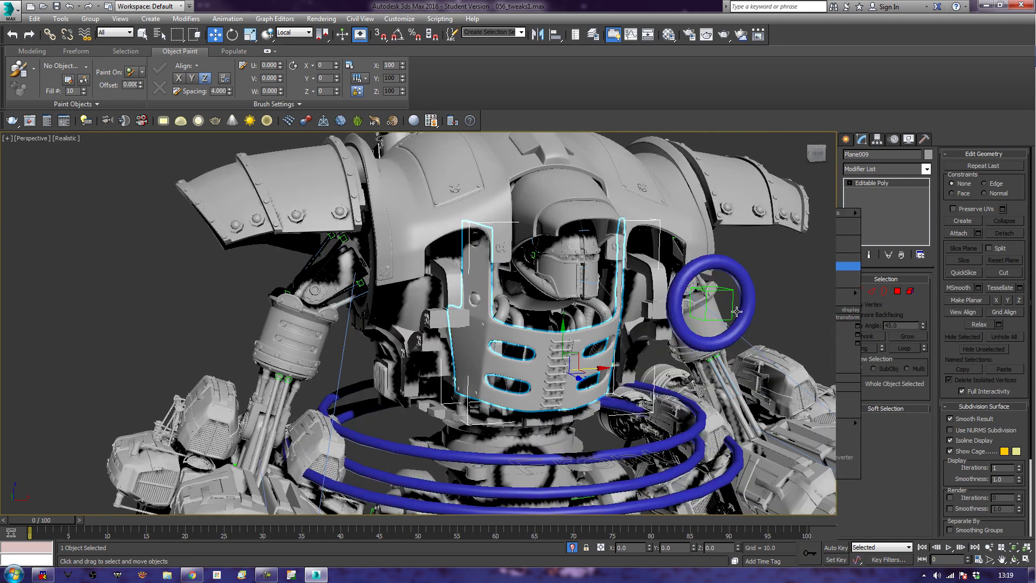
left_click(775, 260)
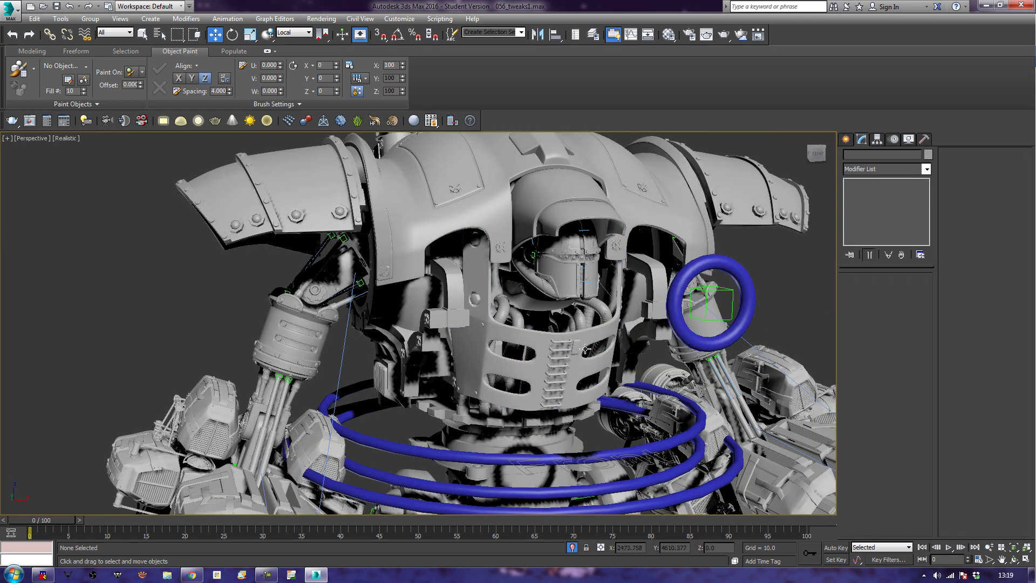
Examine the finished jaw plate in place on the full robot, both close up and from a distance.
middle_click_drag(588, 352, 515, 316)
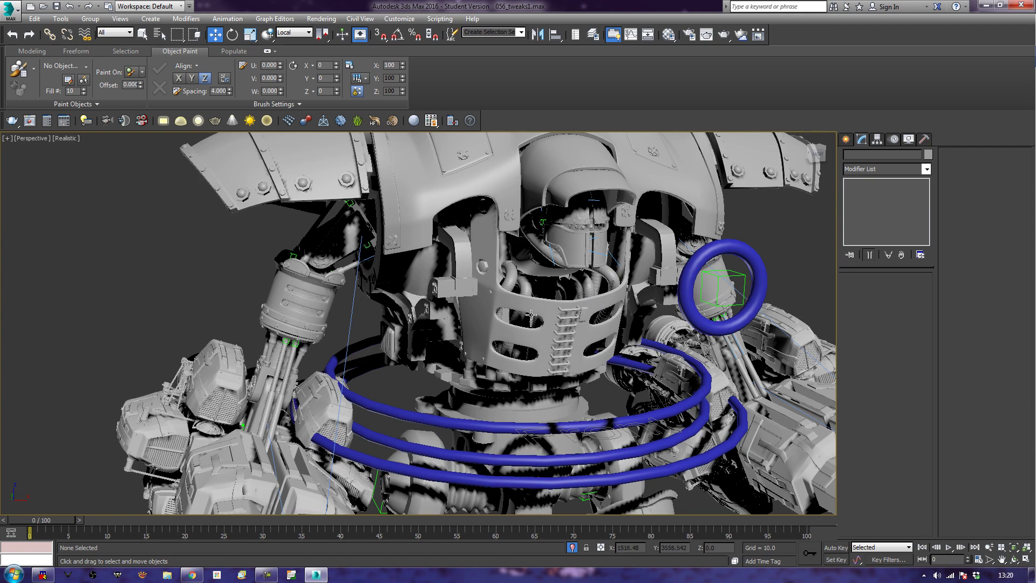
middle_click_drag(548, 309, 574, 338, "alt")
scroll(573, 339, "down", 8)
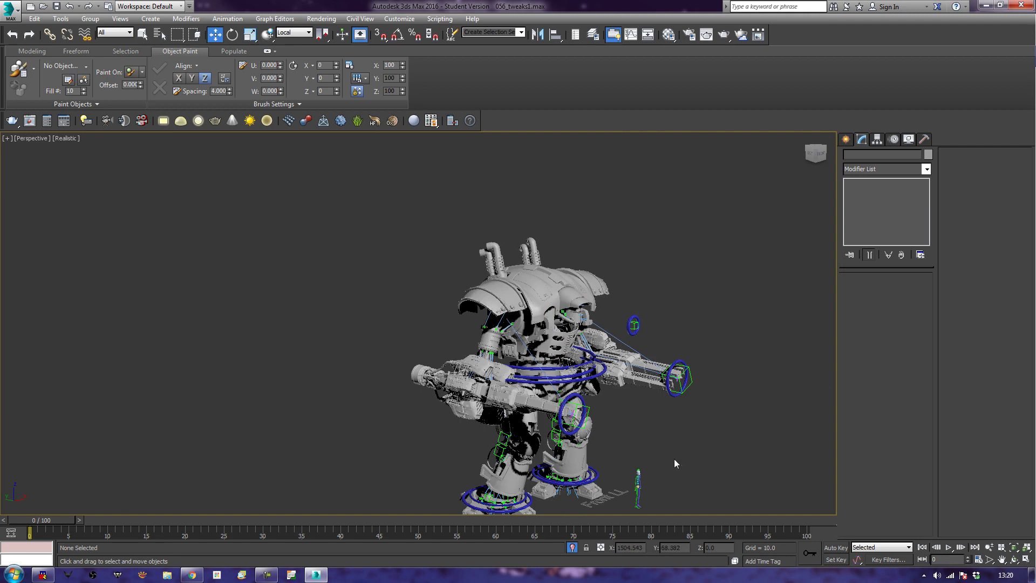
scroll(662, 458, "up", 4)
middle_click_drag(503, 274, 440, 198)
scroll(444, 199, "down", 5)
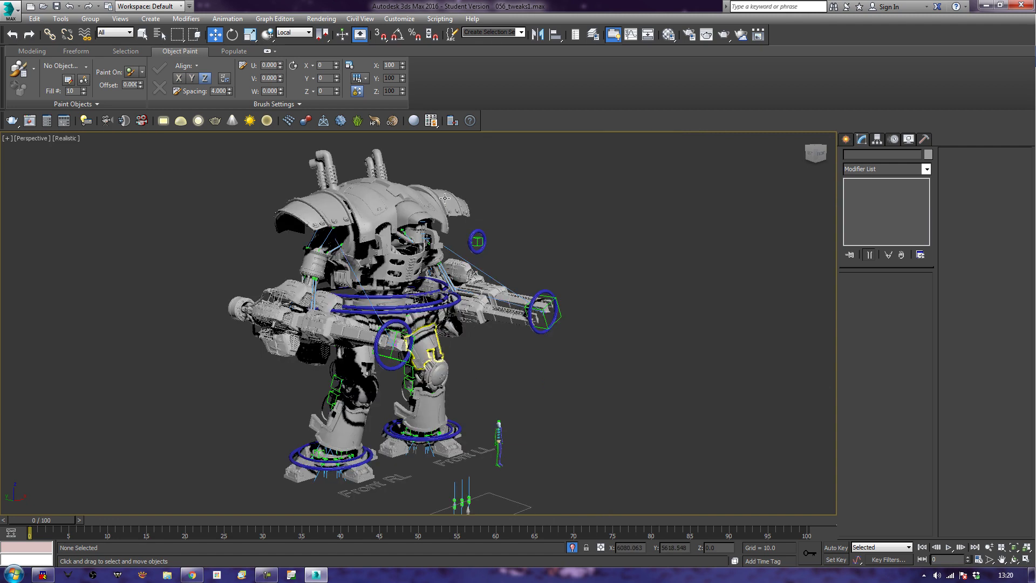
middle_click_drag(562, 232, 626, 244)
scroll(503, 261, "up", 4)
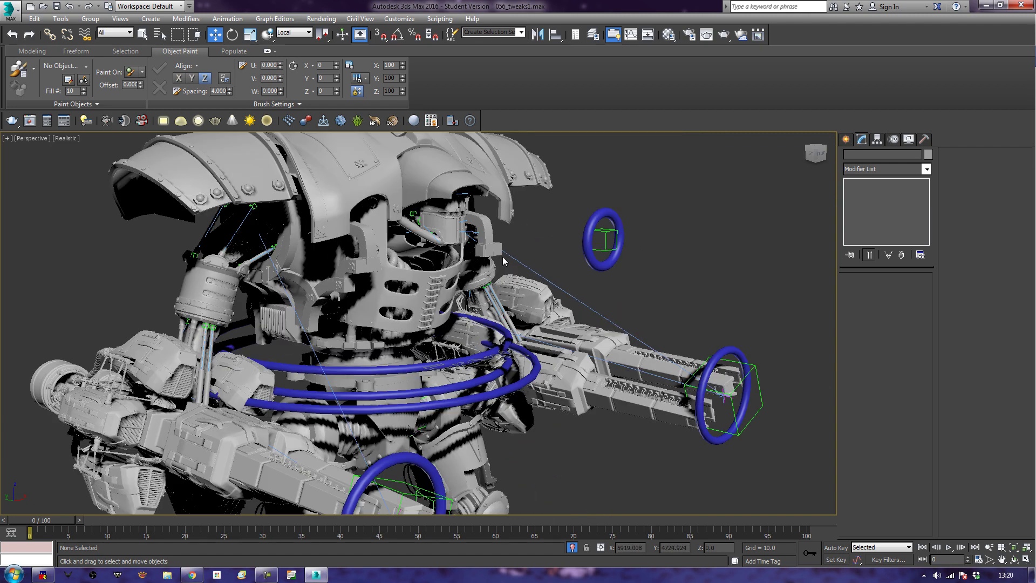
Link the jaw plate to the robot's torso body as its parent, and clear the selection.
left_click(417, 292)
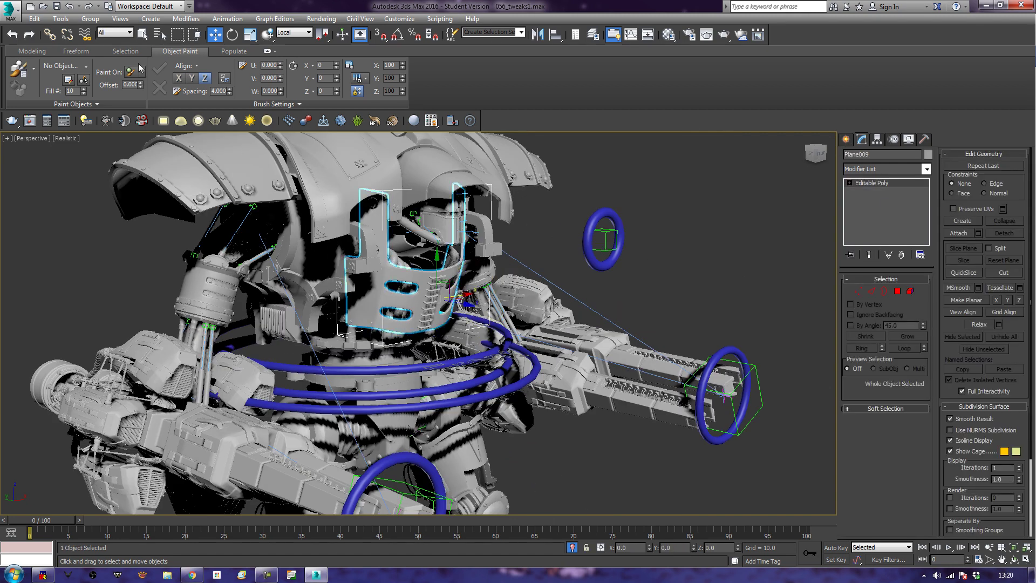
left_click(49, 34)
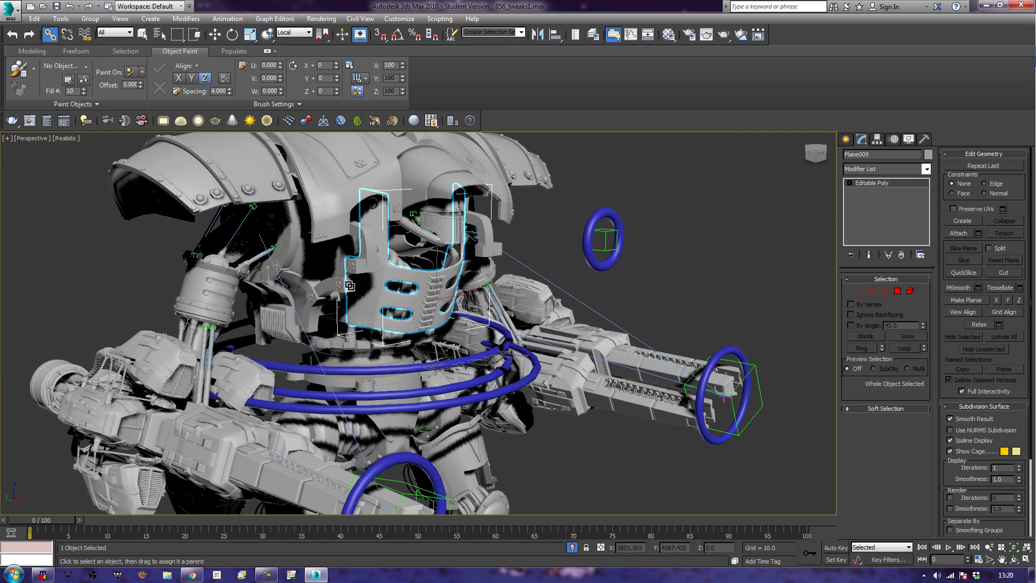
left_click_drag(359, 292, 315, 187)
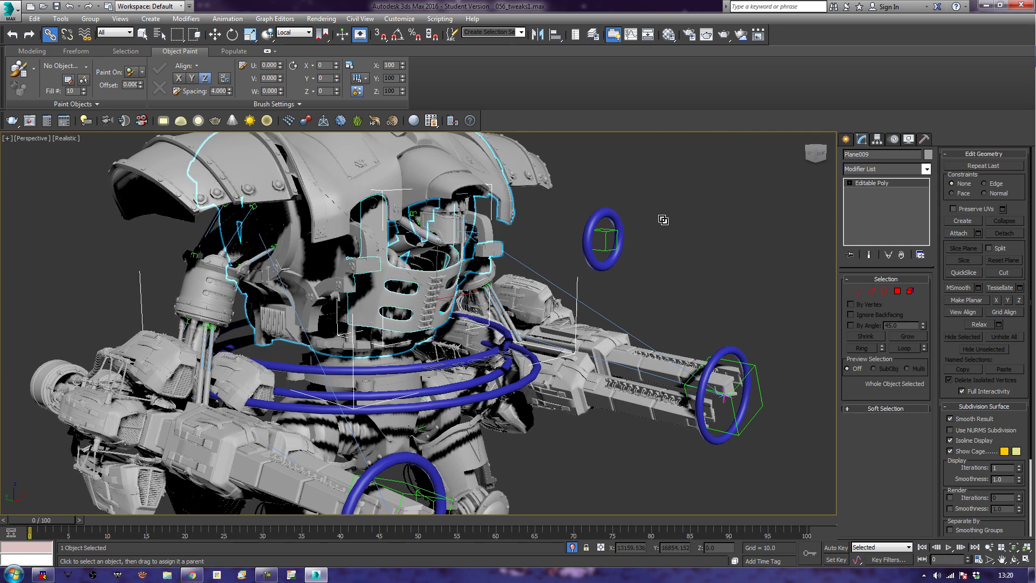
left_click(662, 219)
scroll(663, 219, "down", 3)
scroll(663, 219, "down", 4)
mouse_move(671, 219)
middle_mouse_down("alt")
mouse_move(576, 208)
mouse_move(658, 218)
middle_mouse_up("alt")
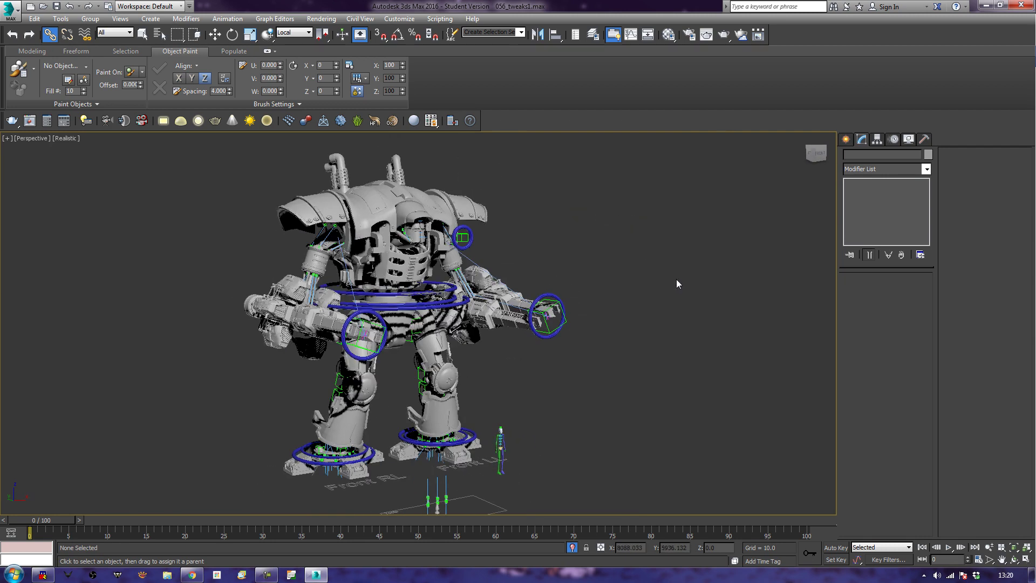